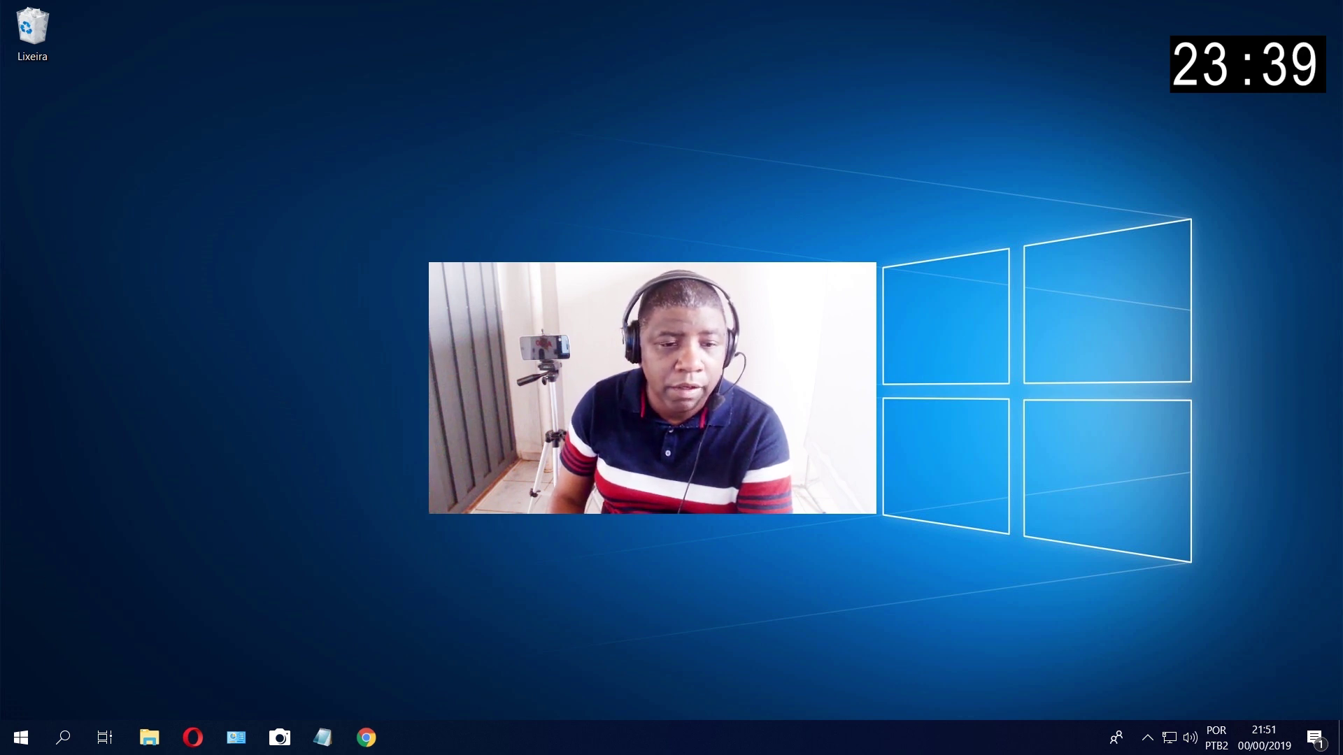
Step: Switch to QGIS and open the recent project ParqueNacionalPauBrasil
key("super")
left_click(522, 525)
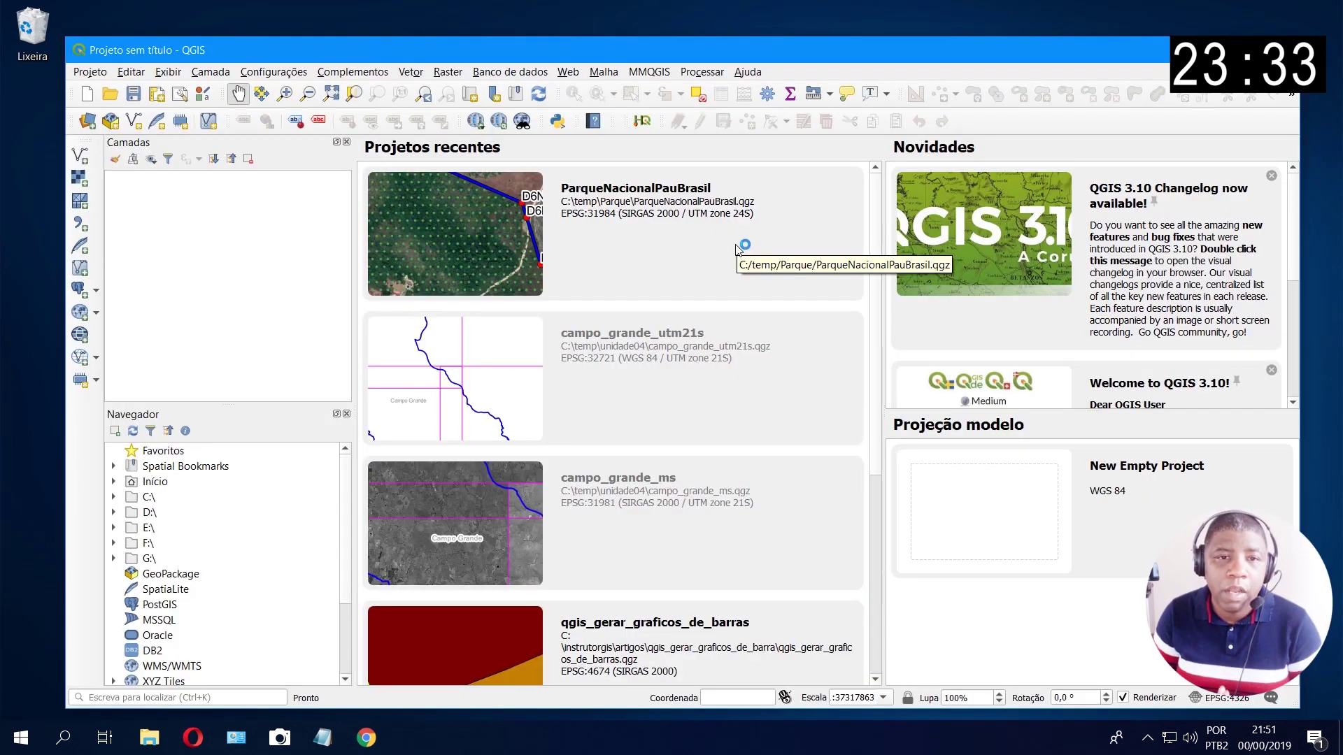
left_click(705, 203)
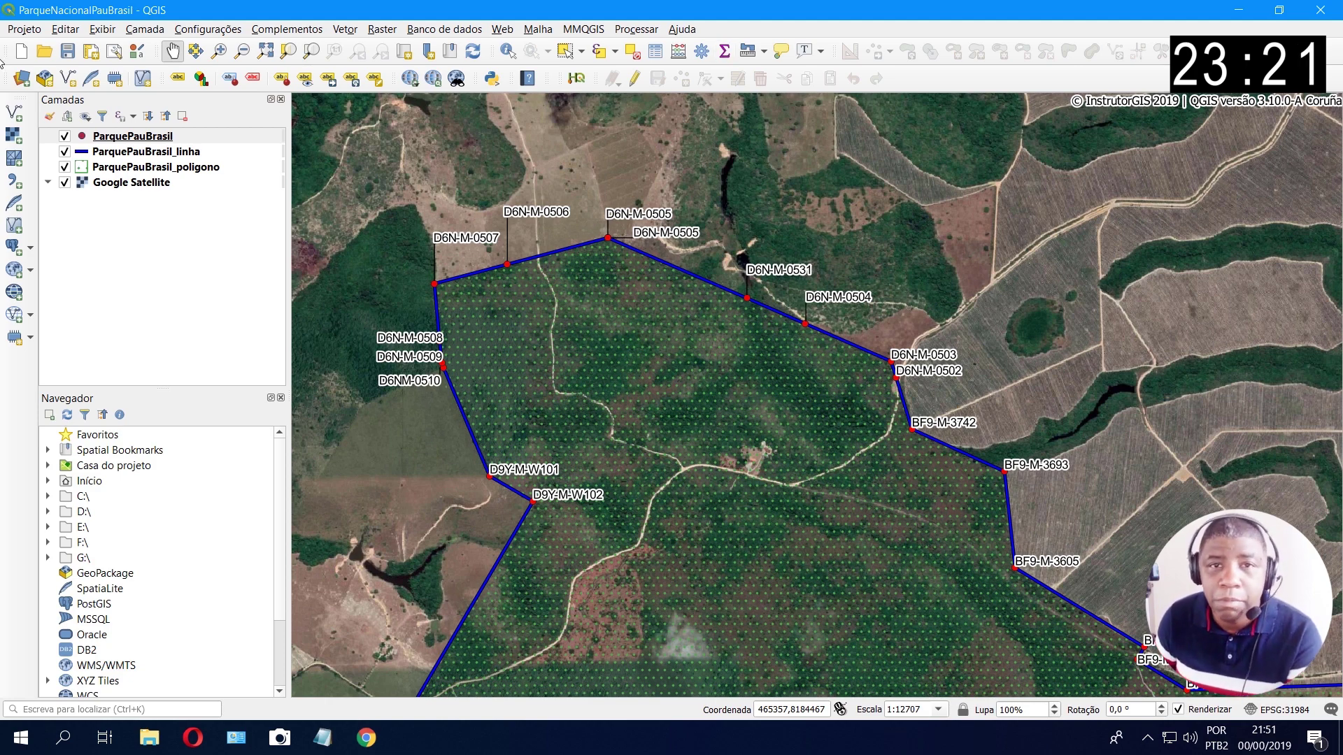
Step: Hide the ParquePauBrasil point layer and zoom to the extent of ParquePauBrasil_linha to review the park's boundary and layers
left_click(65, 136)
left_click(146, 152)
left_click(311, 51)
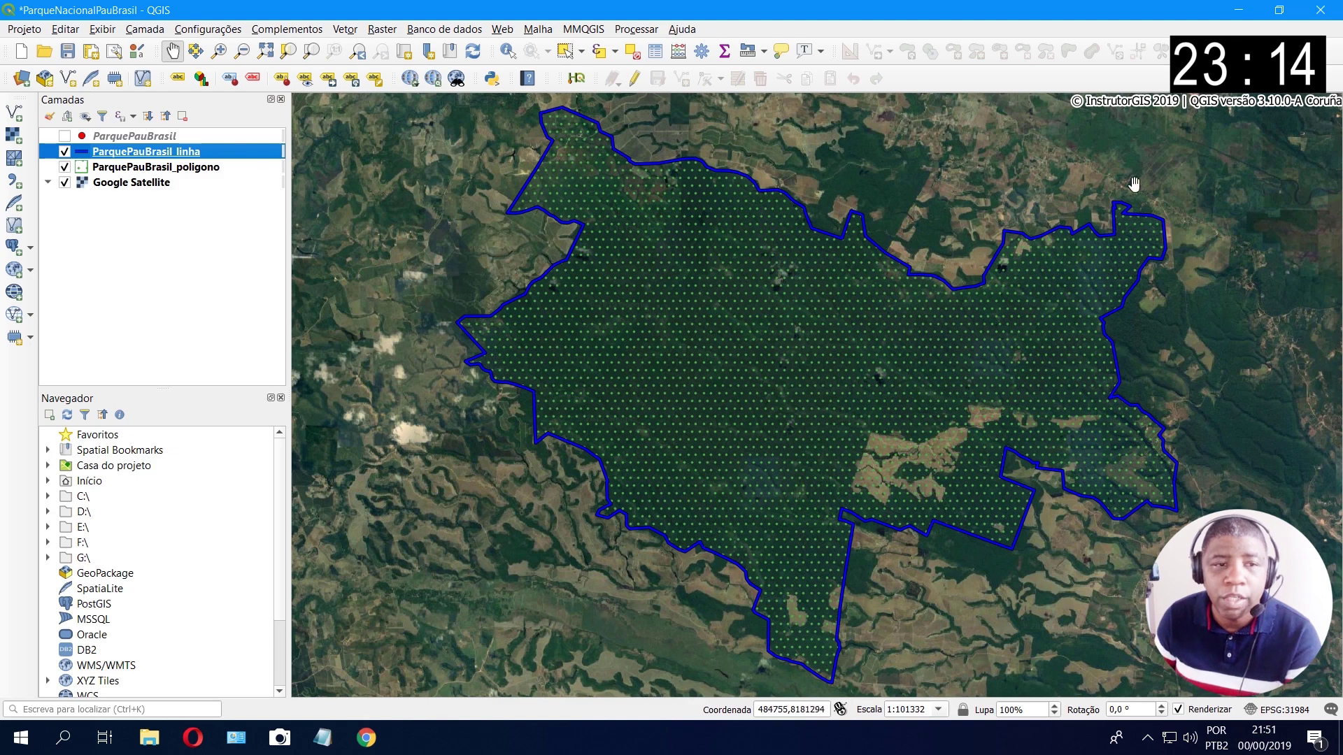
left_click(138, 173)
left_click(129, 152)
left_click(126, 140)
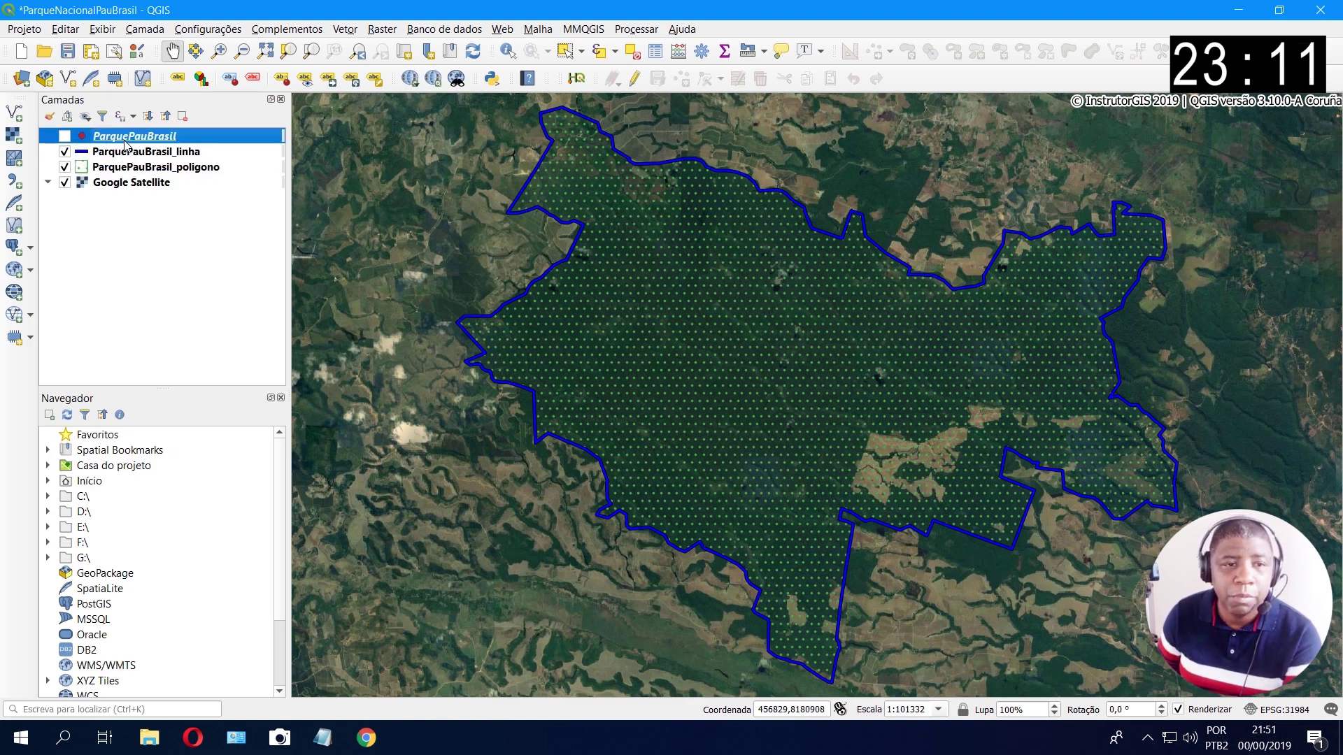
left_click(106, 183)
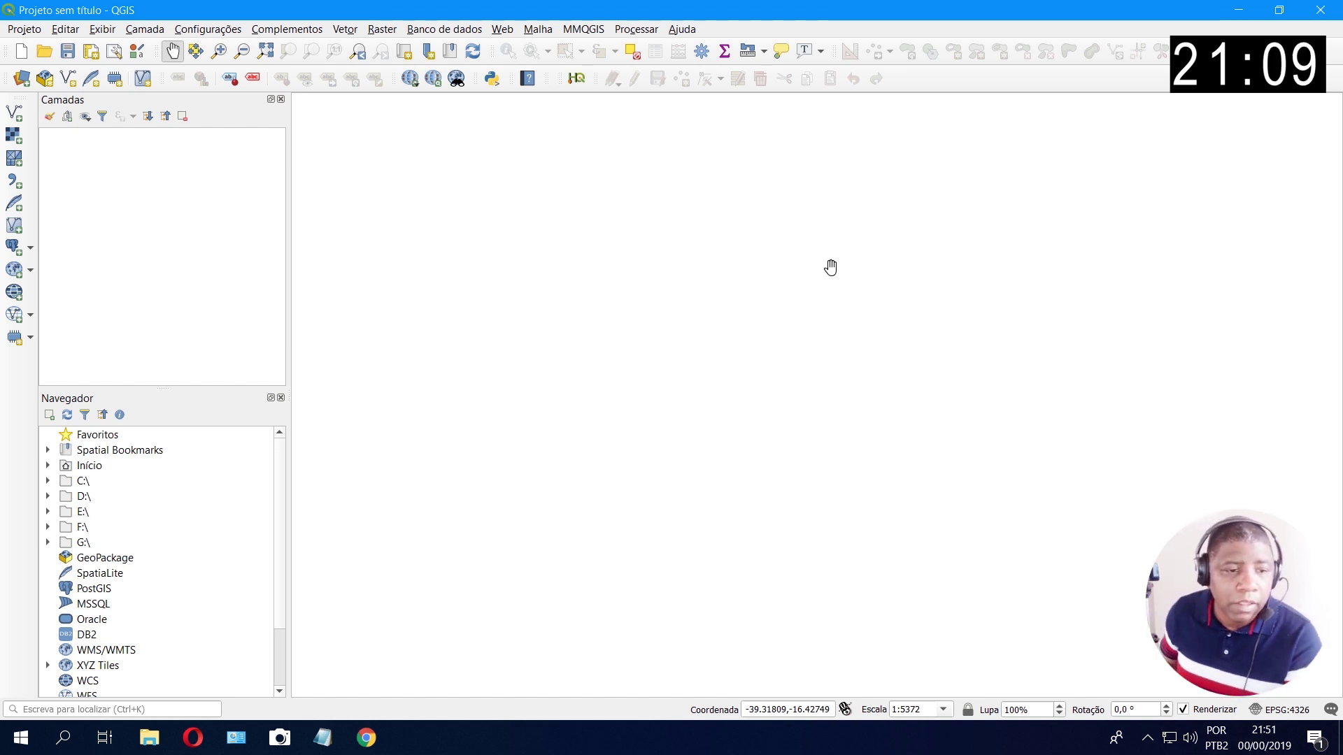
Step: Add the shapefiles estados_do_brasil.shp and fusos_do_brasil.shp from C:\instrutorgis\base_cart to the empty project
left_click(87, 481)
double_click(70, 486)
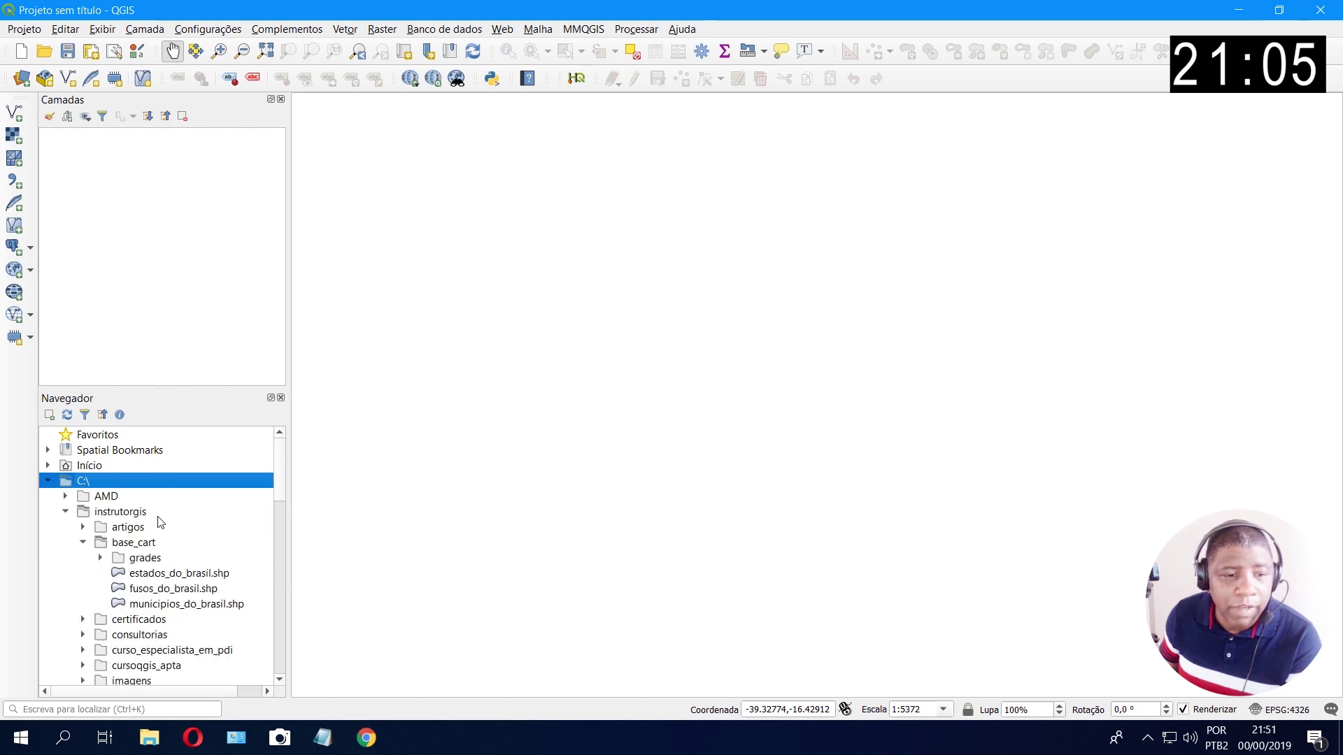
left_click(175, 544)
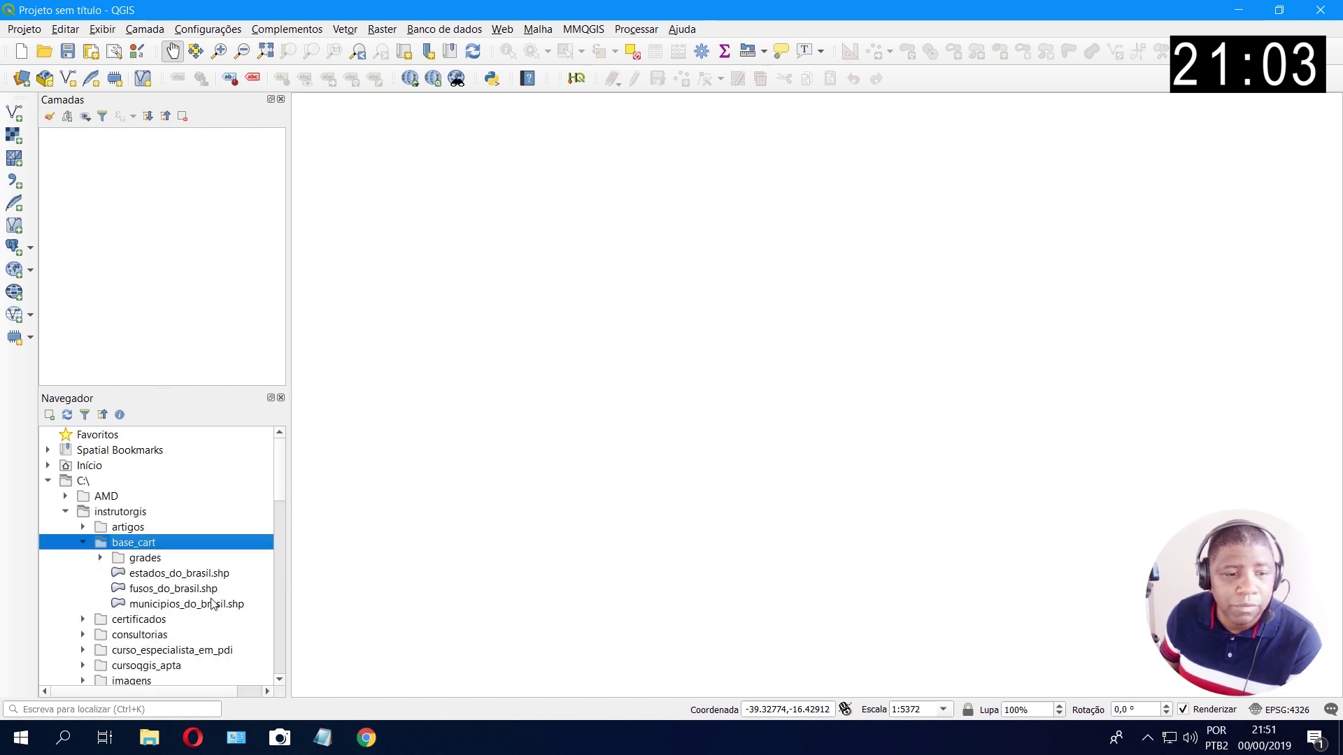
double_click(179, 573)
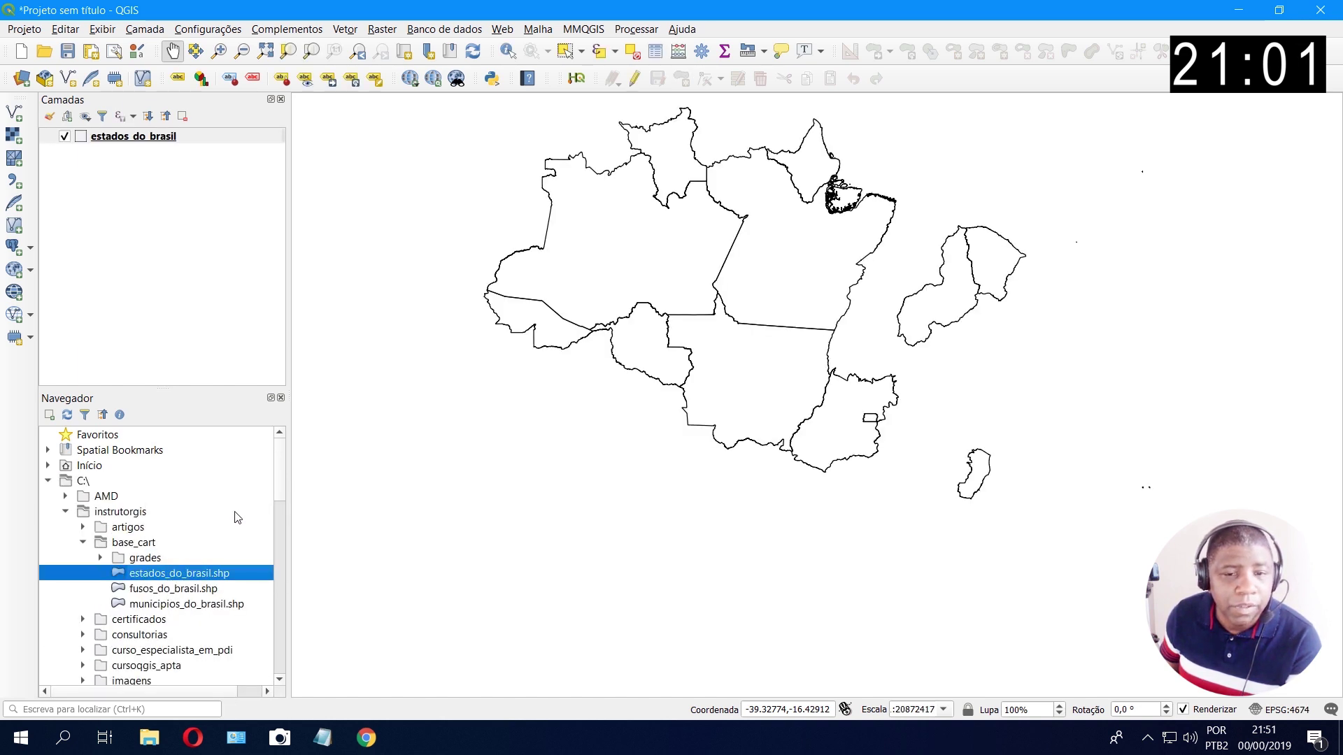
double_click(161, 591)
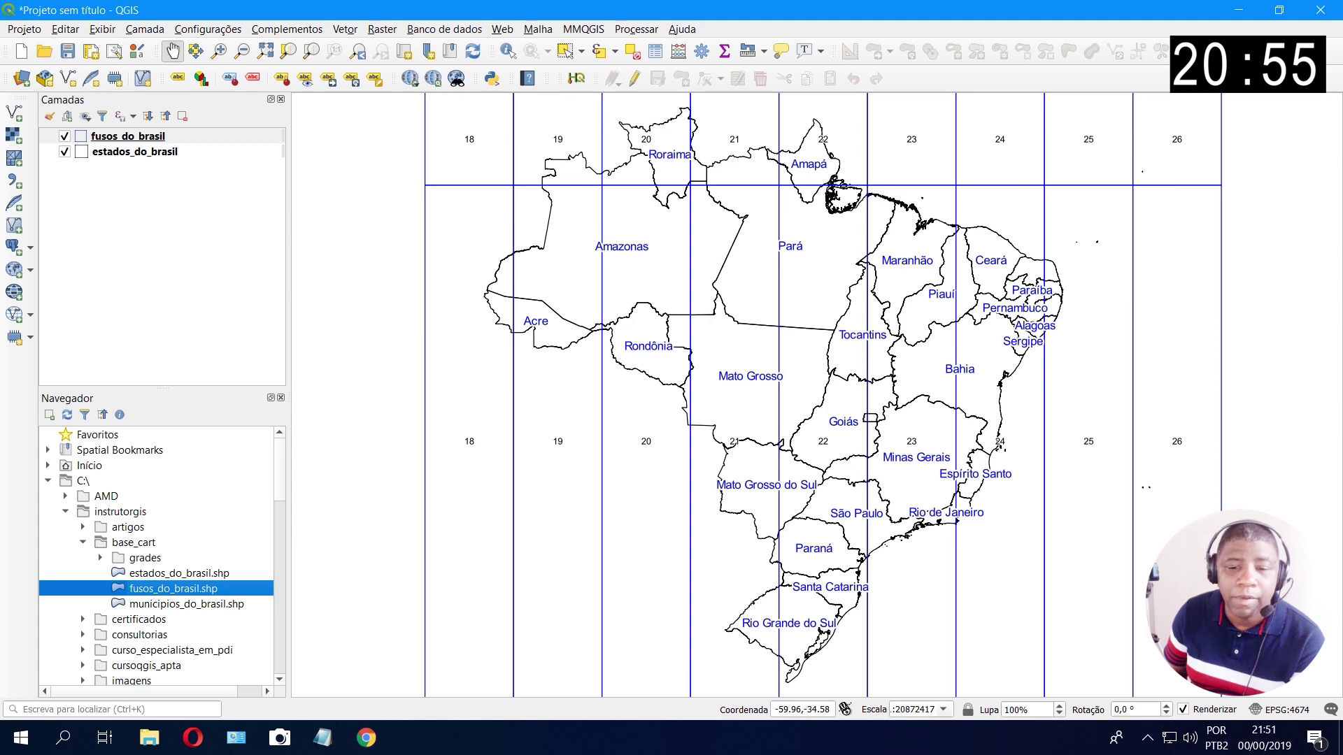
Step: Switch to Adobe Acrobat Reader, highlight the central meridian reference in the memorial, and return to QGIS
key("alt+Tab")
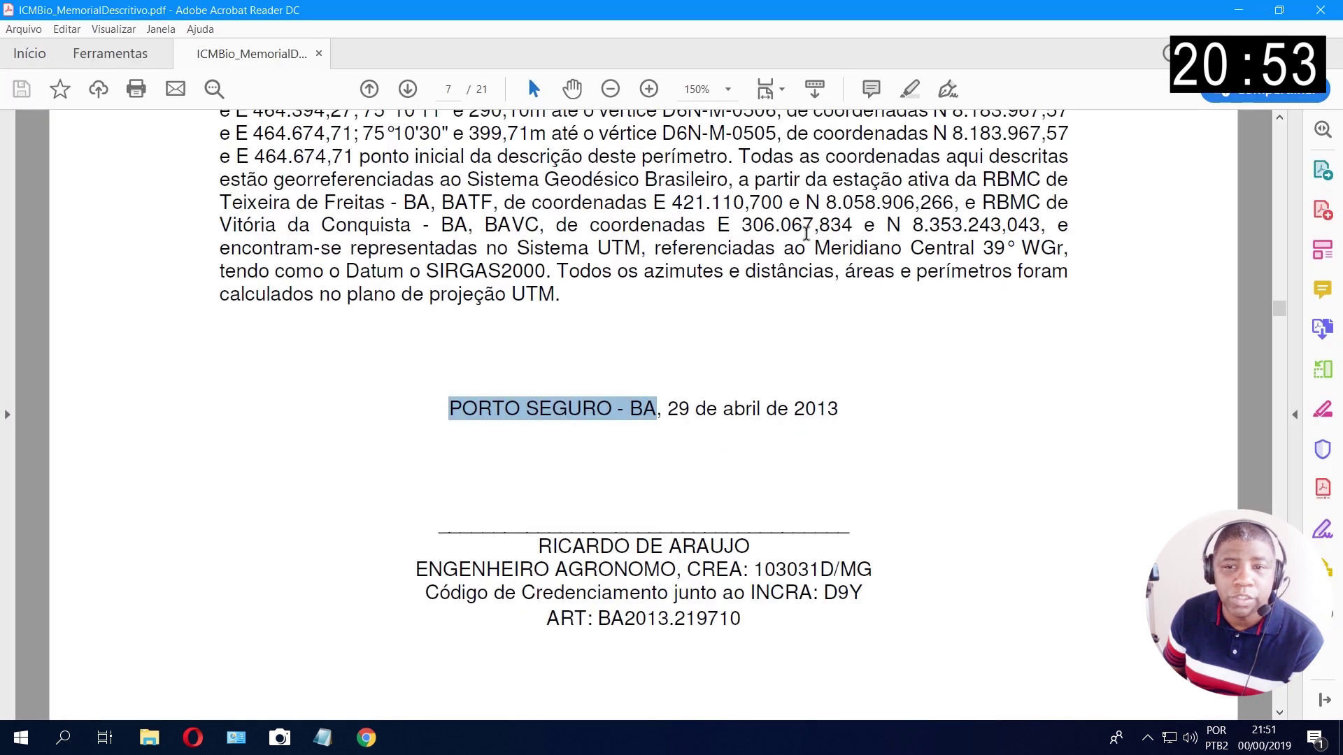
left_click_drag(815, 248, 1017, 249)
key("alt+Tab")
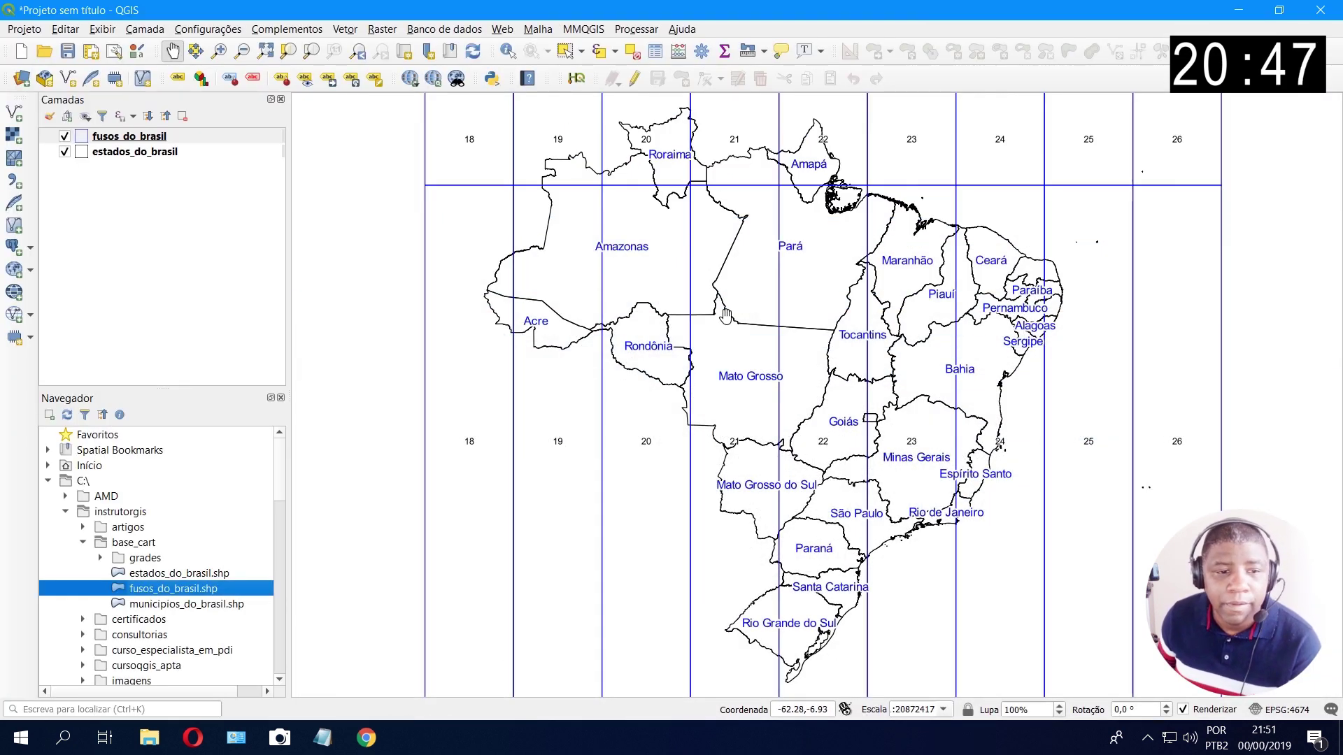
Step: Add municipios_do_brasil.shp from base_cart, hide it and move it below estados_do_brasil in the layer order
double_click(185, 604)
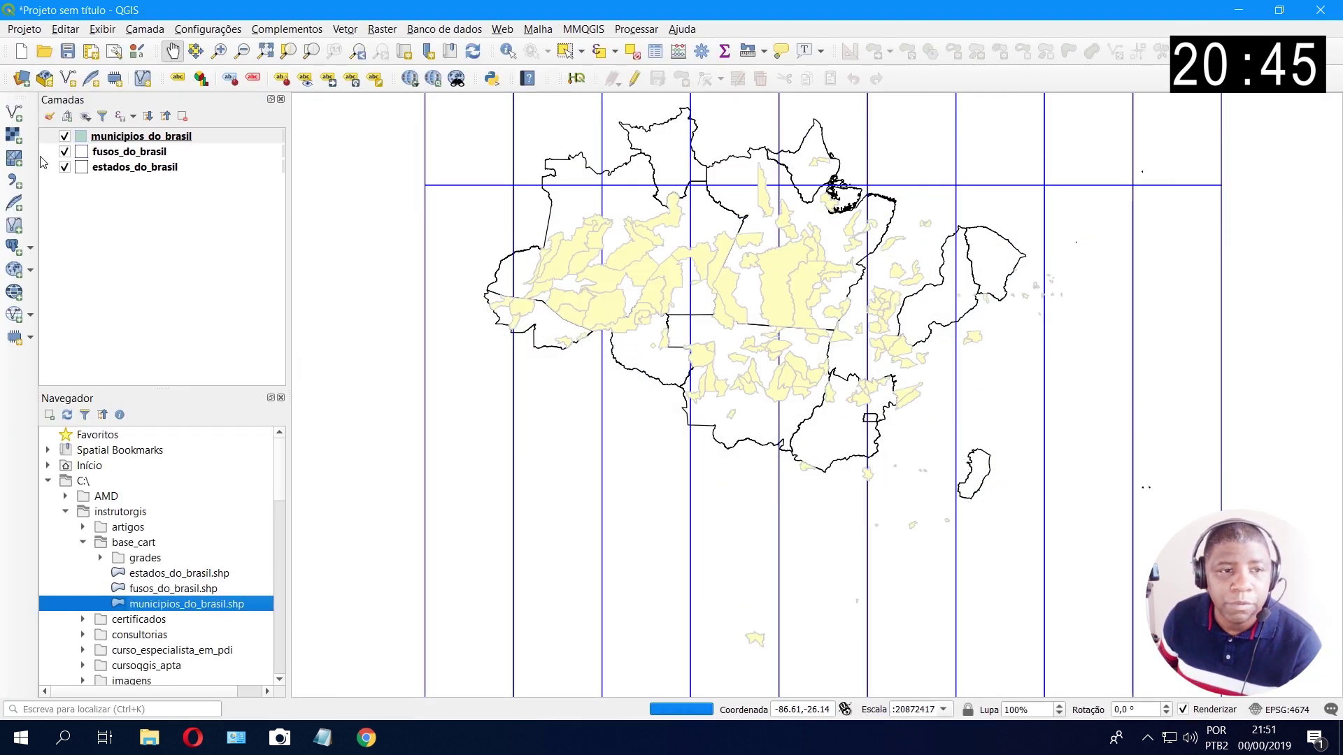
left_click(64, 135)
left_click_drag(126, 136, 97, 176)
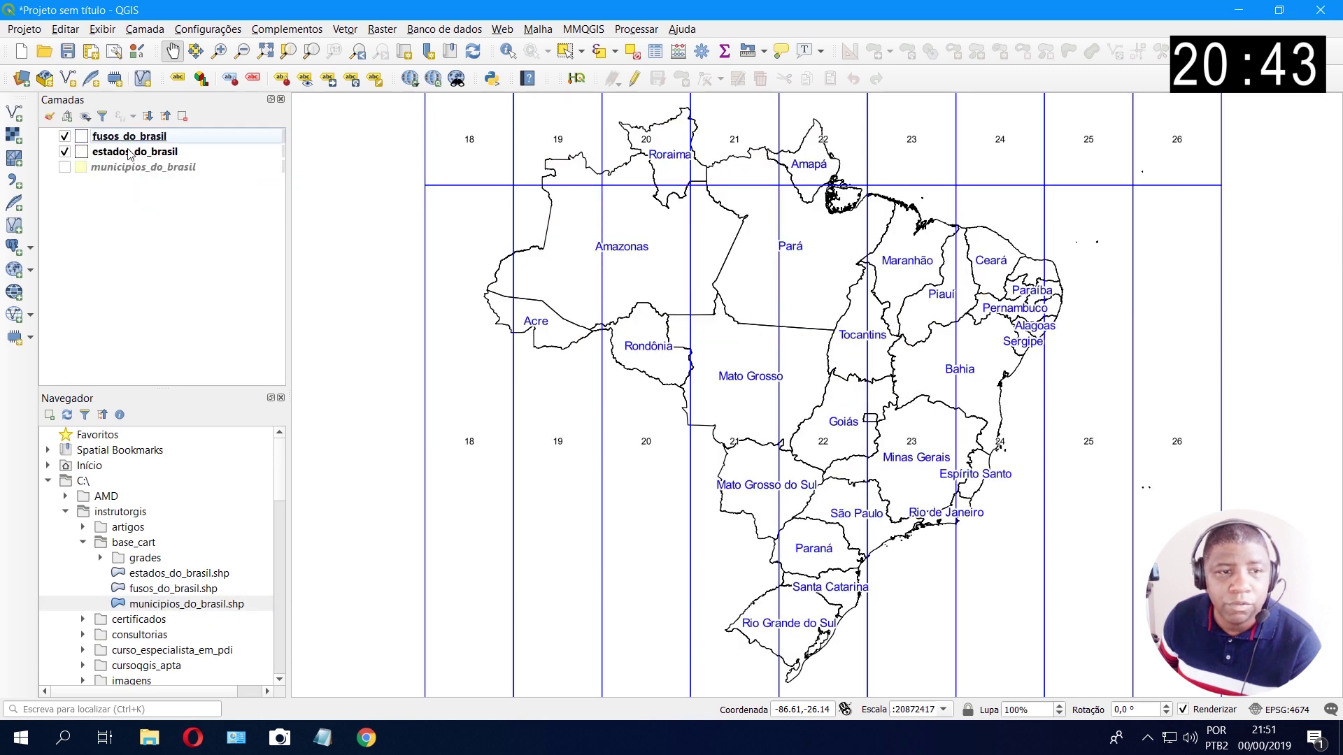
Step: Show the municipios_do_brasil layer over Bahia and make it the active layer
scroll(986, 384, "up", 2)
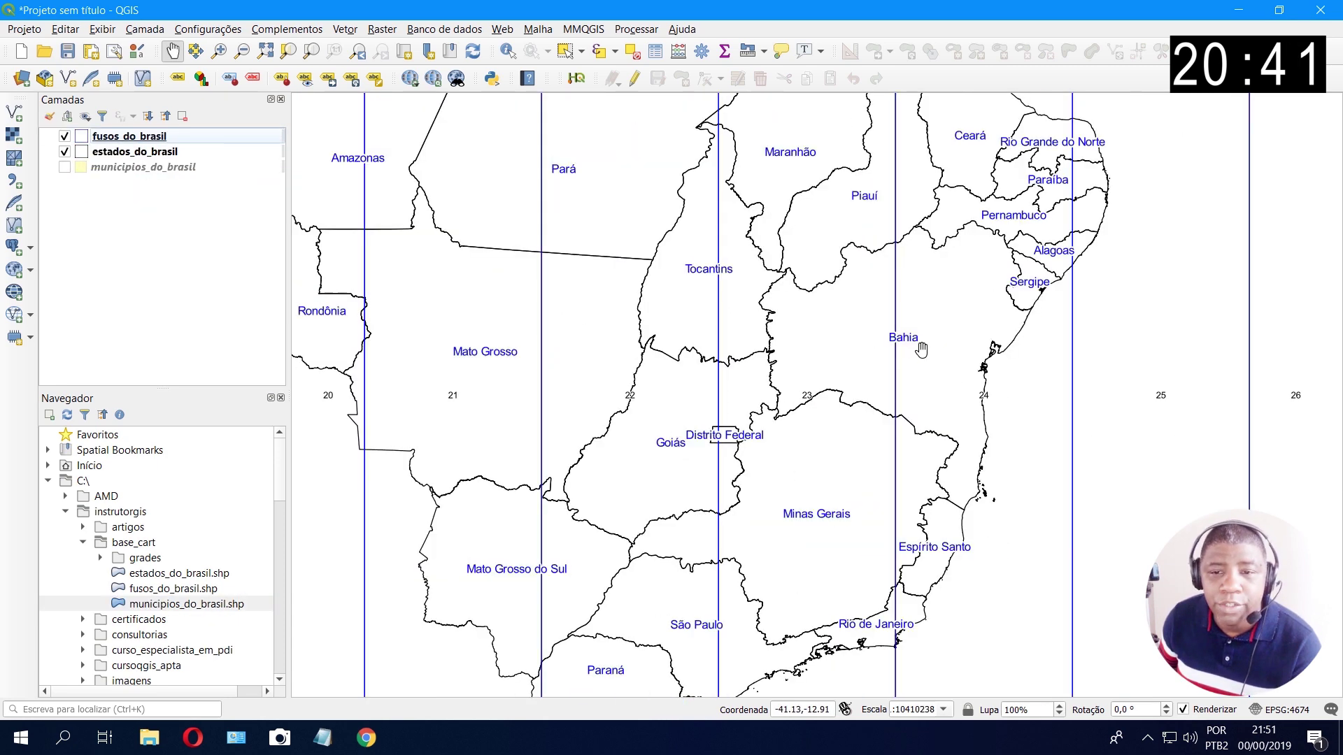
left_click_drag(906, 344, 770, 343)
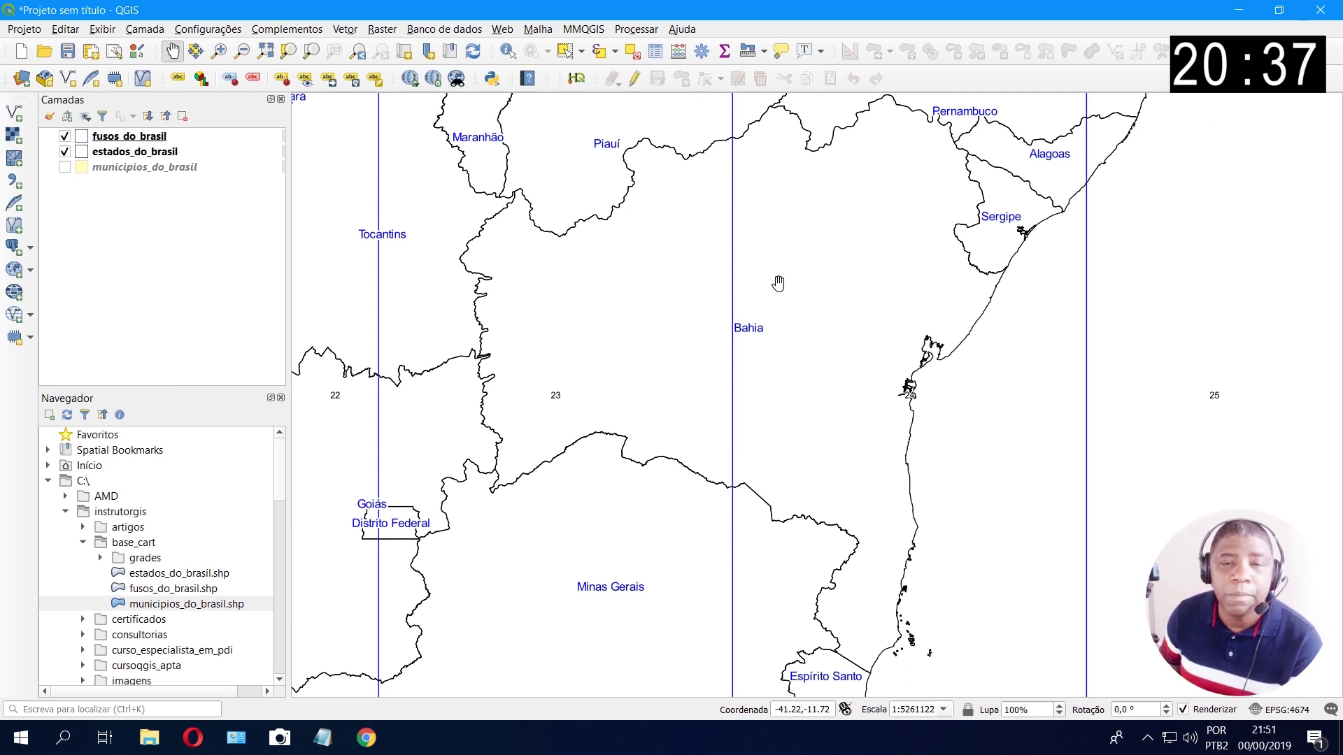
left_click(66, 167)
left_click(158, 172)
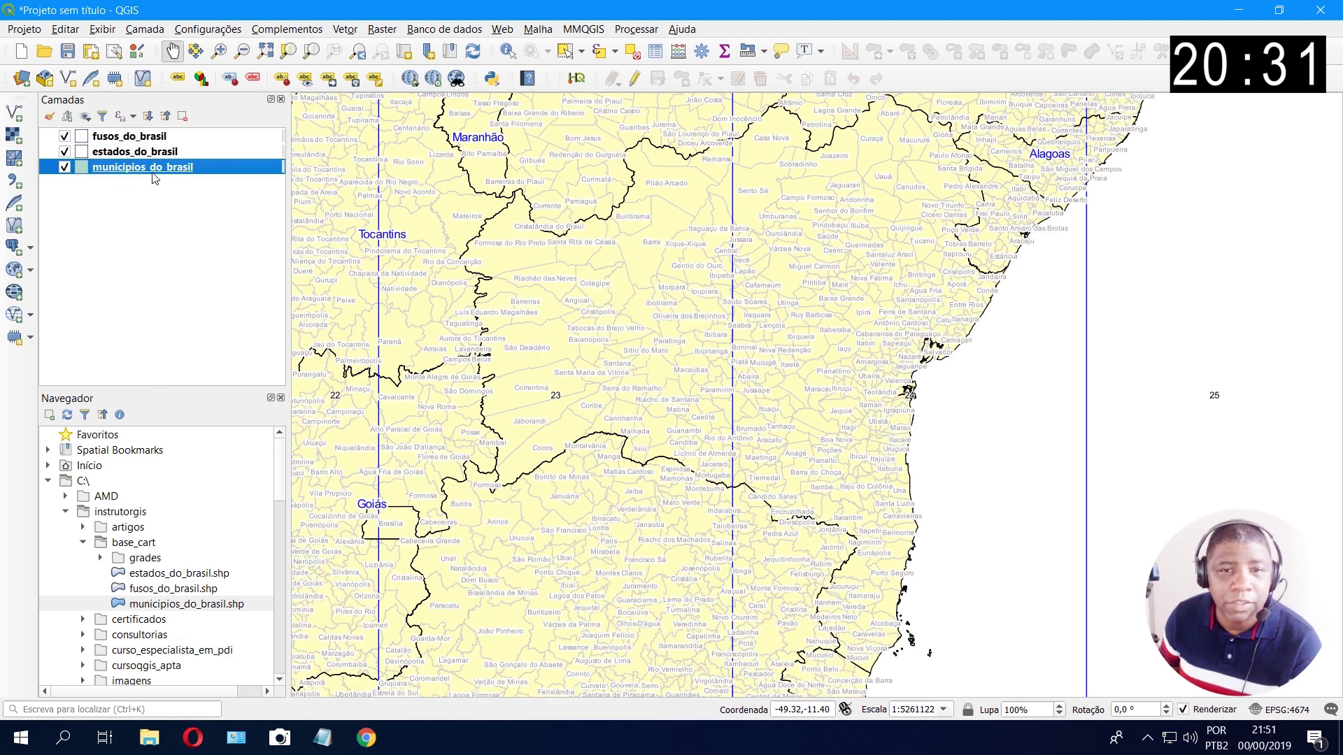
Step: Start a Select by Expression on municipios_do_brasil with "NOME" = and load all unique values of the NOME field
left_click(600, 53)
double_click(778, 303)
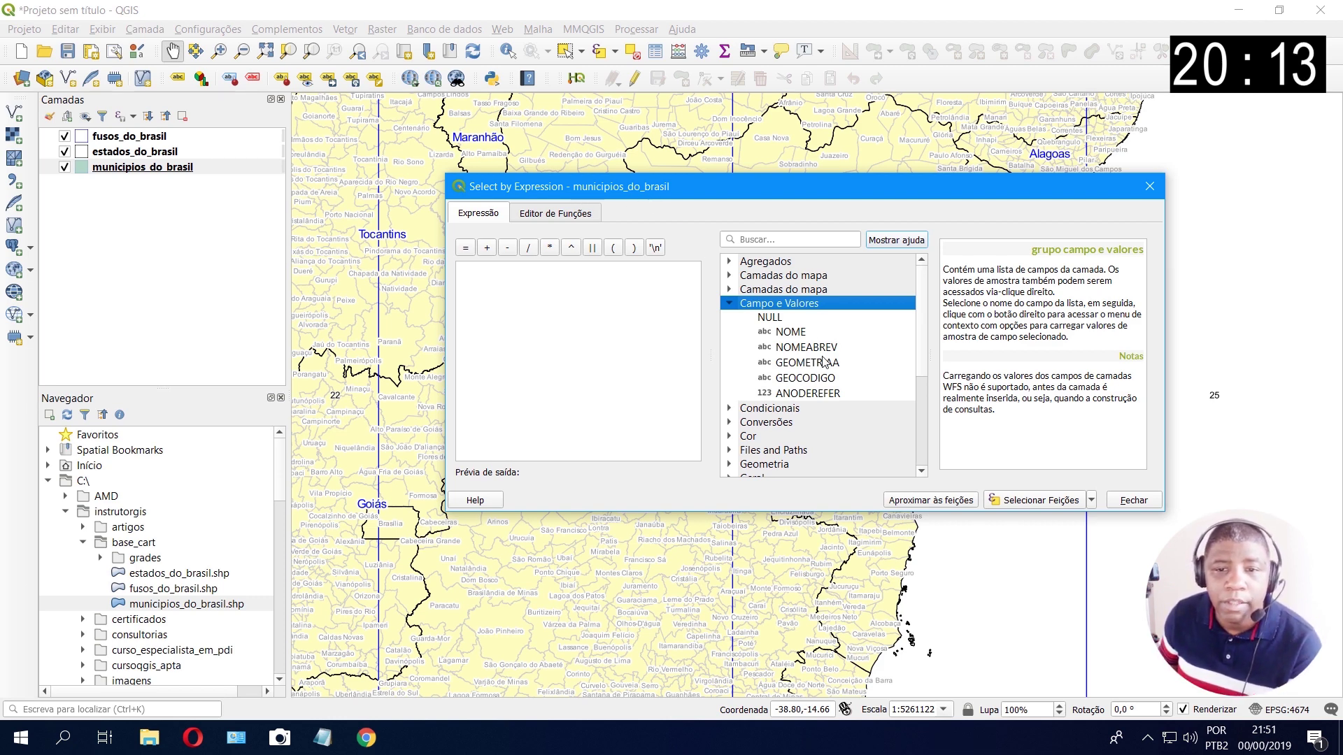
left_click(789, 335)
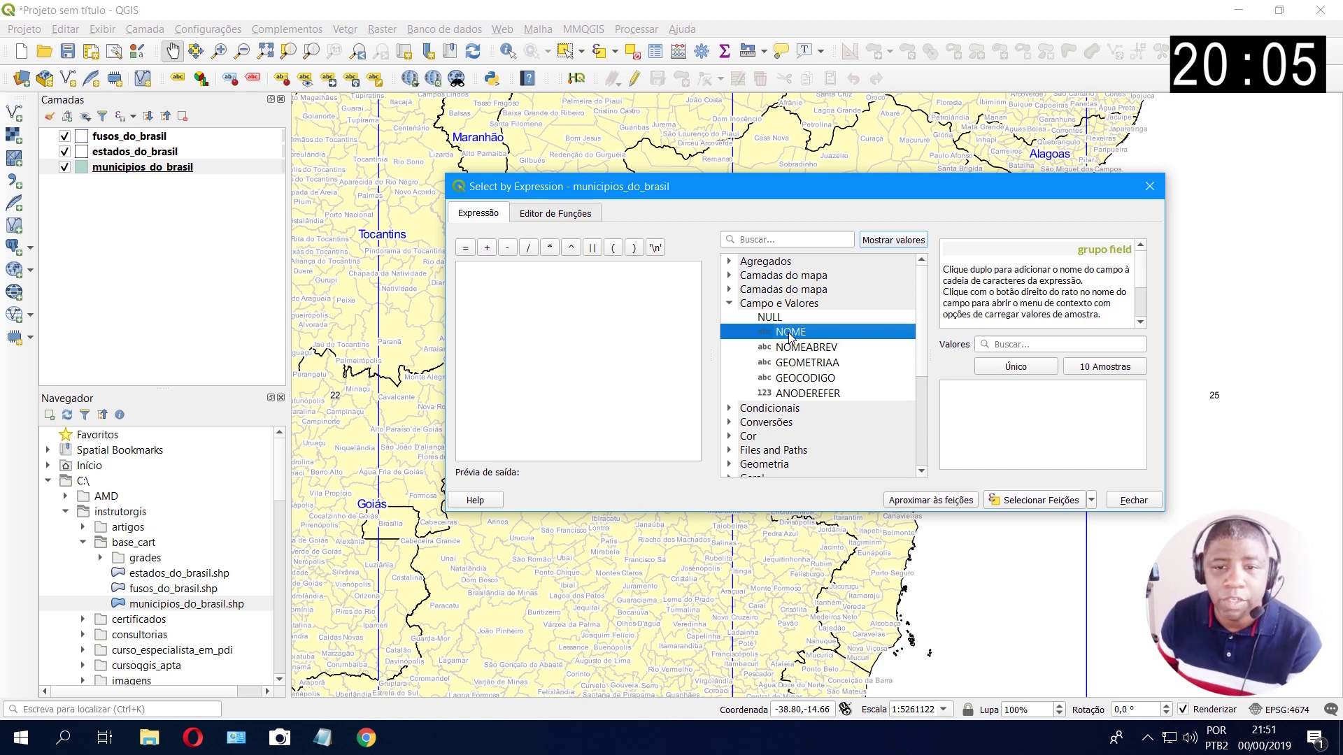
double_click(790, 332)
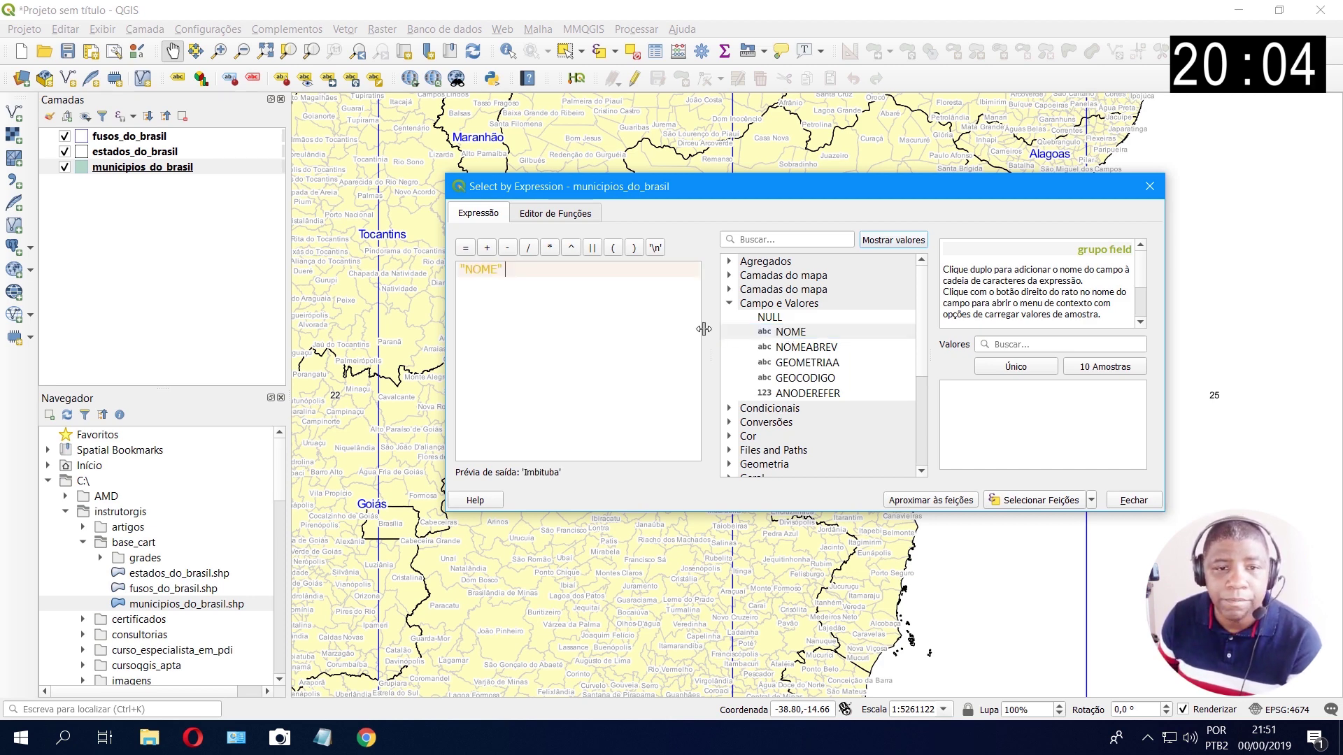
left_click(464, 248)
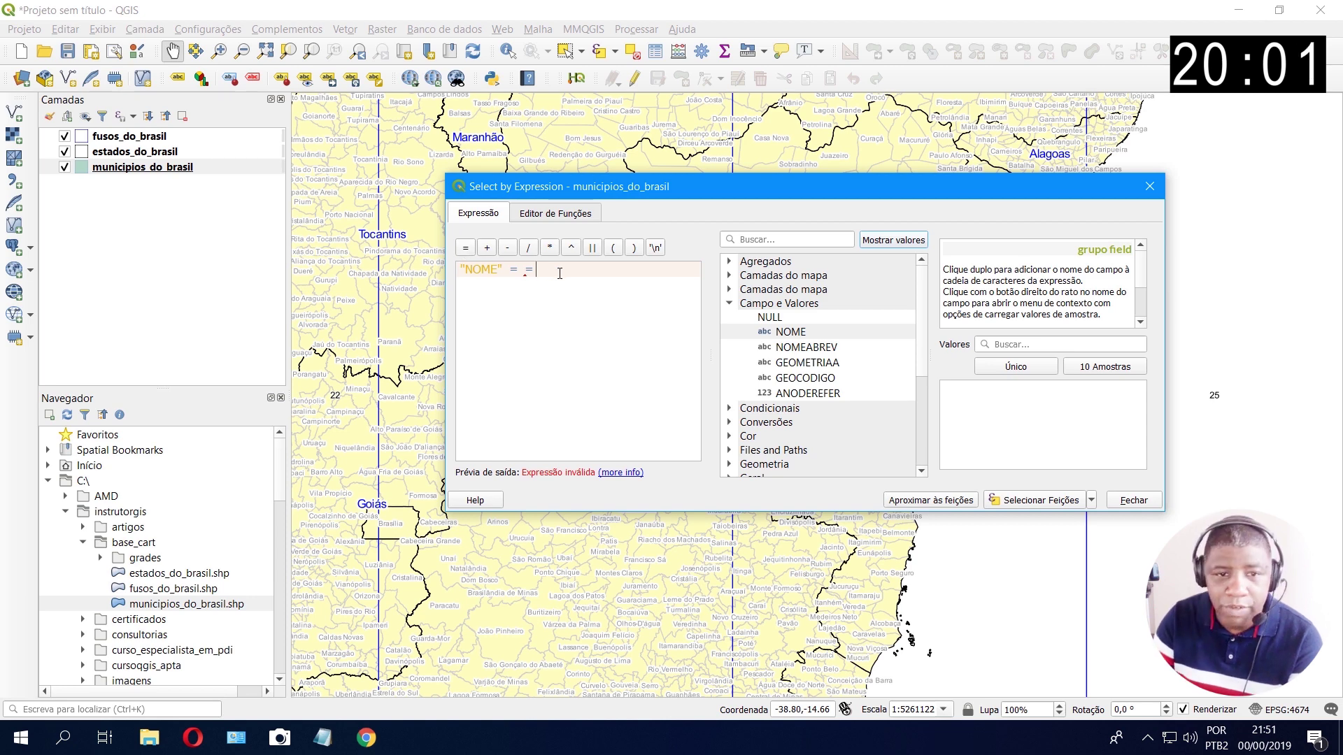
left_click(1085, 369)
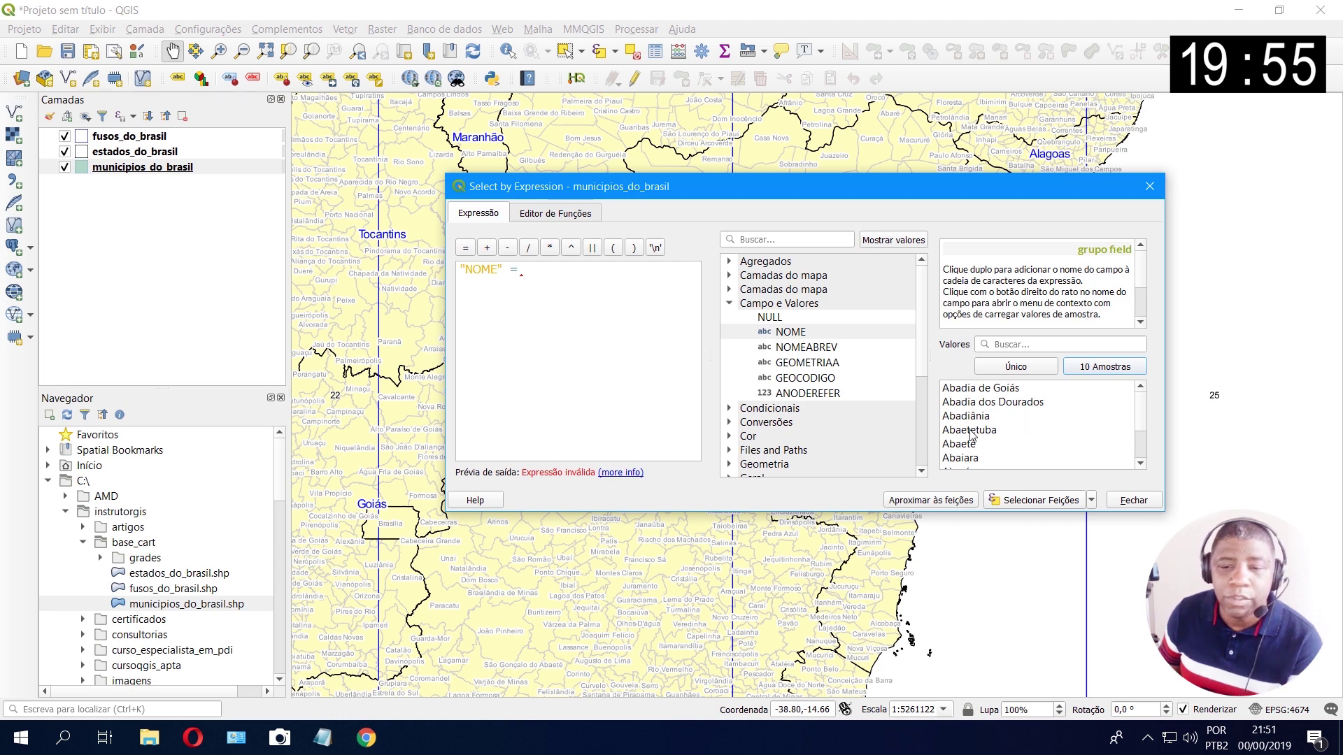
left_click(1018, 367)
left_click(531, 274)
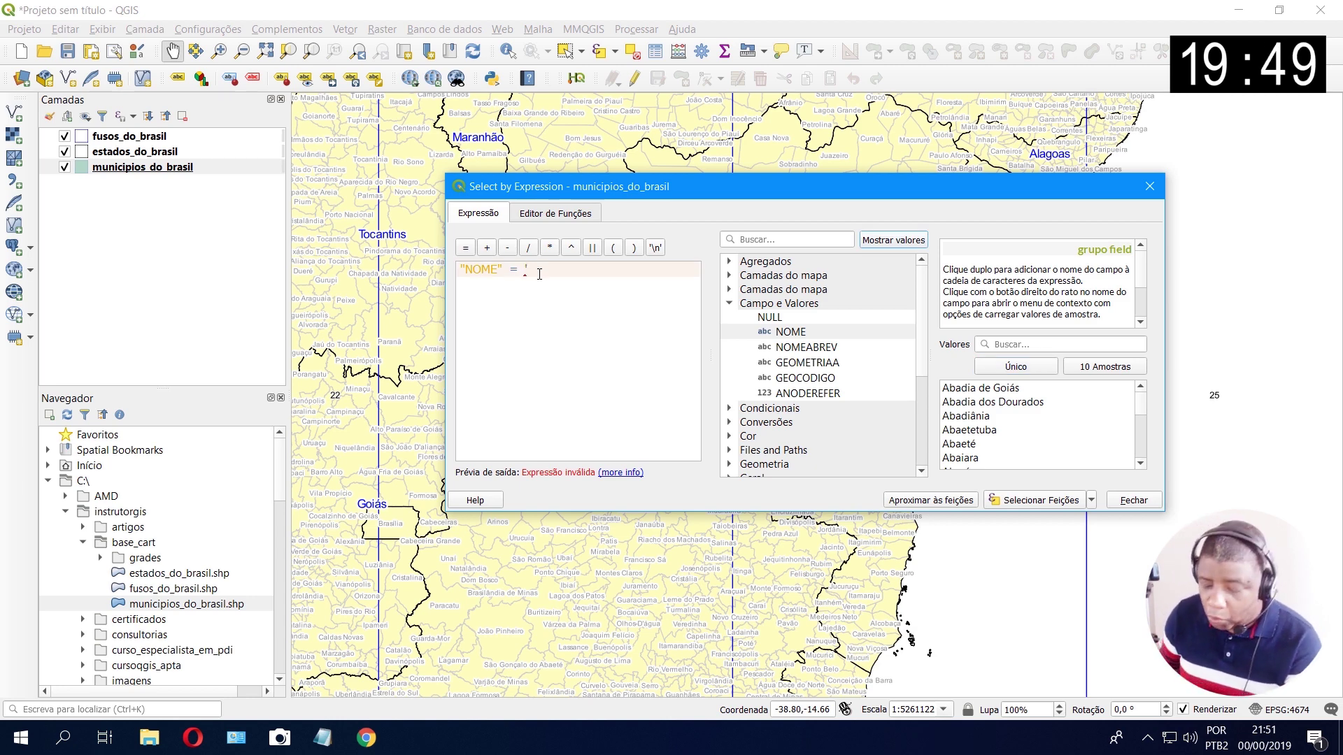
type("'Porto")
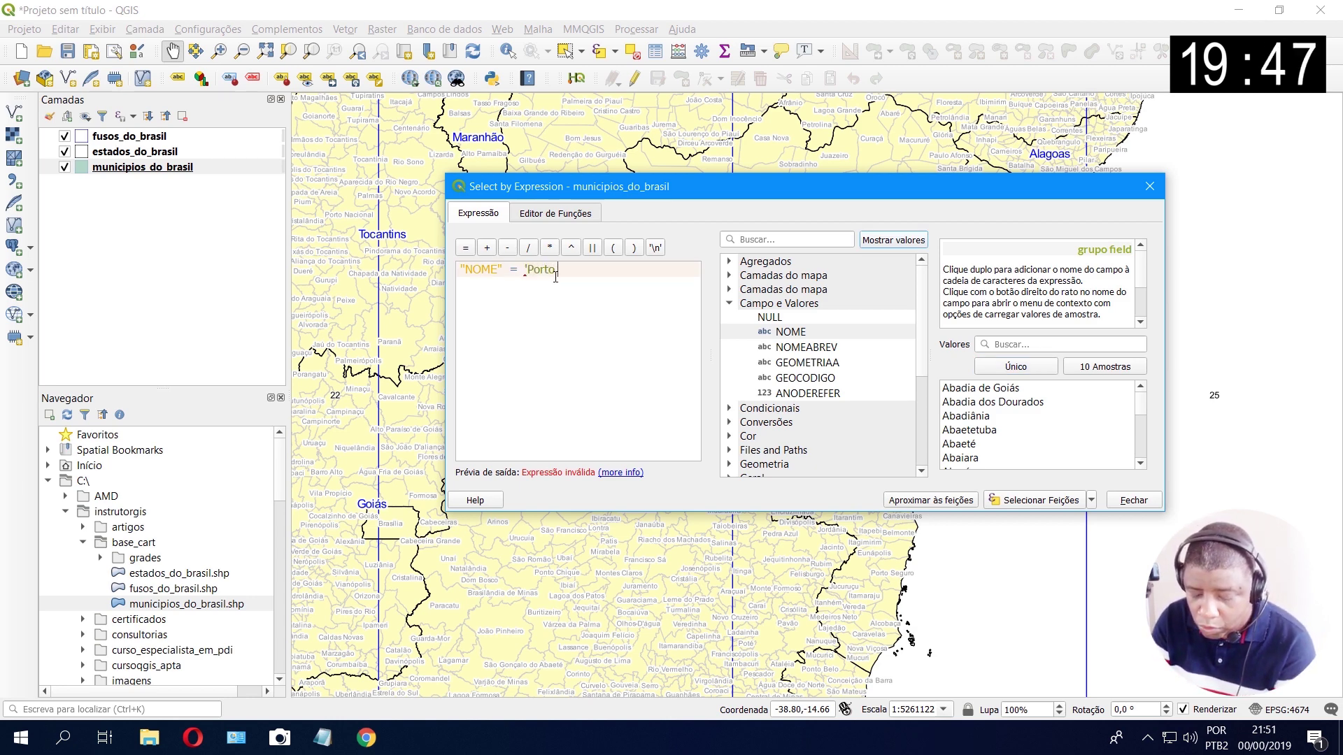
type(" Seguro")
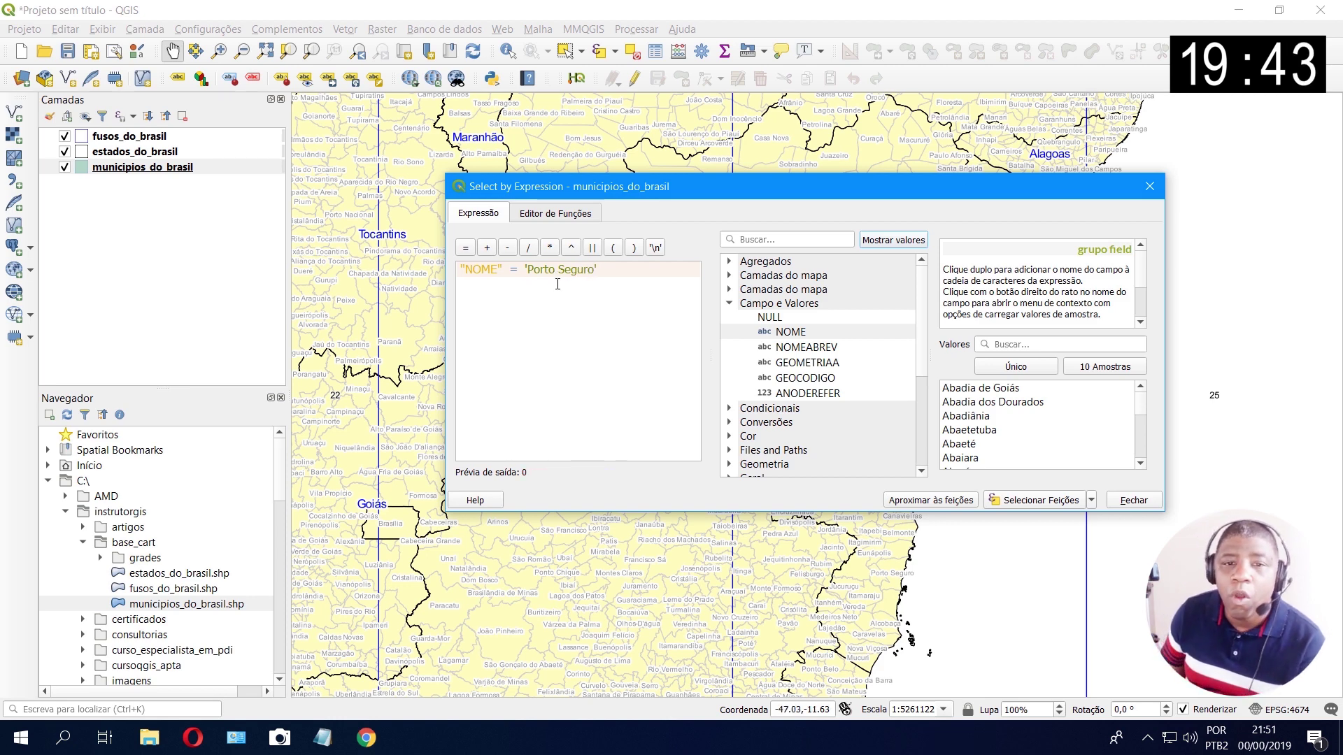
left_click_drag(608, 276, 523, 265)
key("BackSpace")
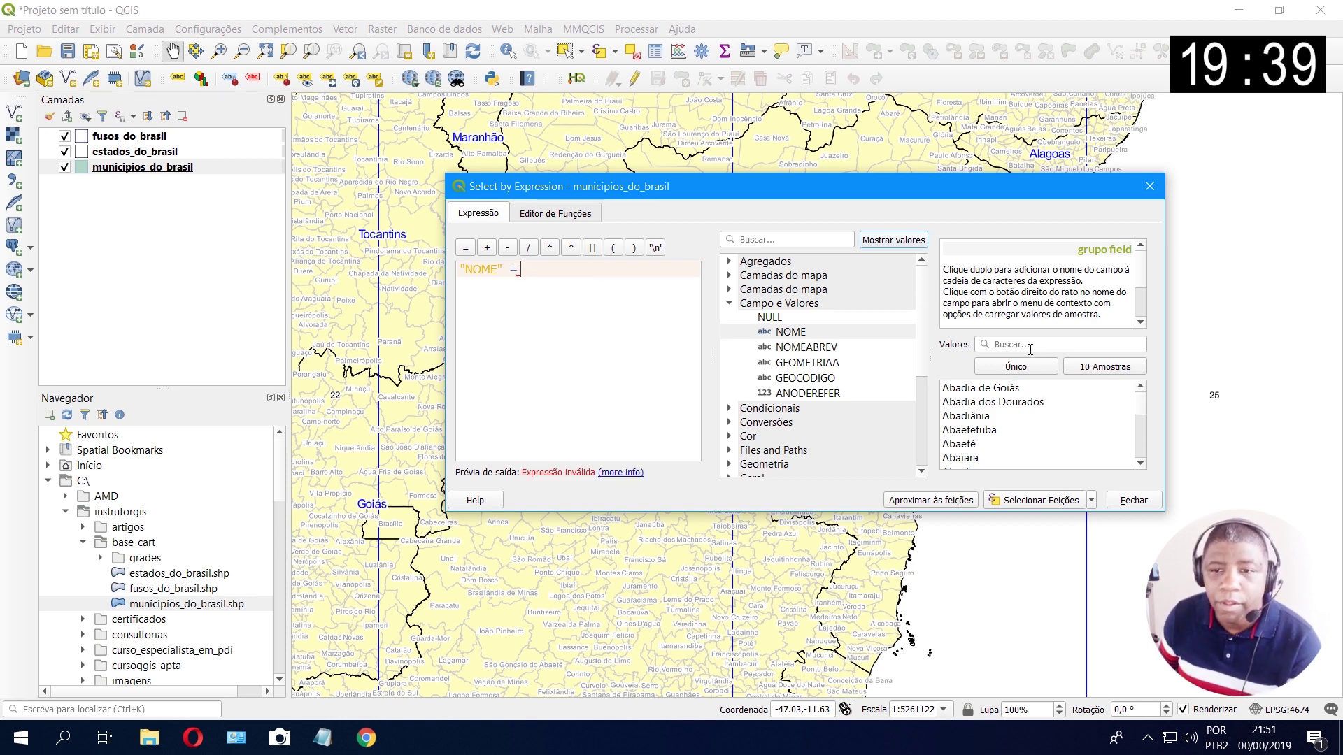
Step: Filter the field values by Porto Se, complete the expression as "NOME" = 'Porto Seguro' and select the matching municipality
left_click(1031, 345)
type("Porto Se")
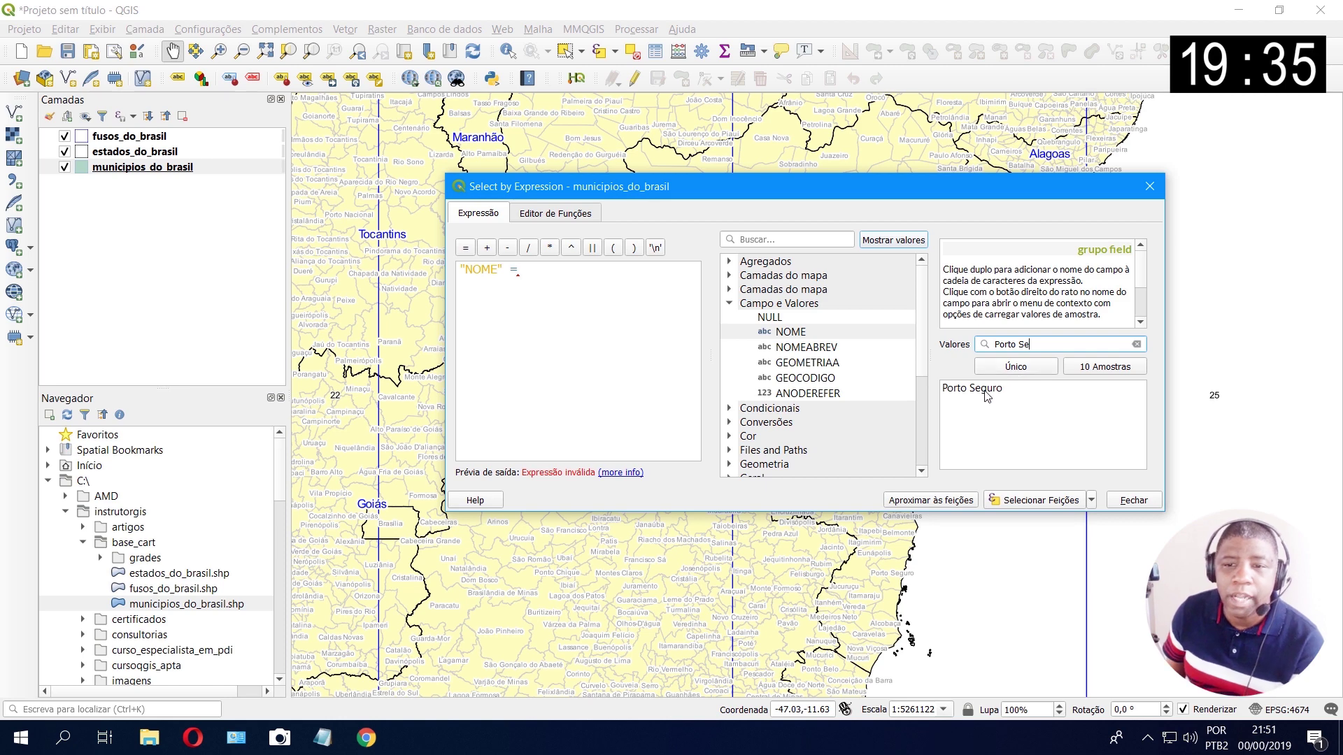
double_click(982, 389)
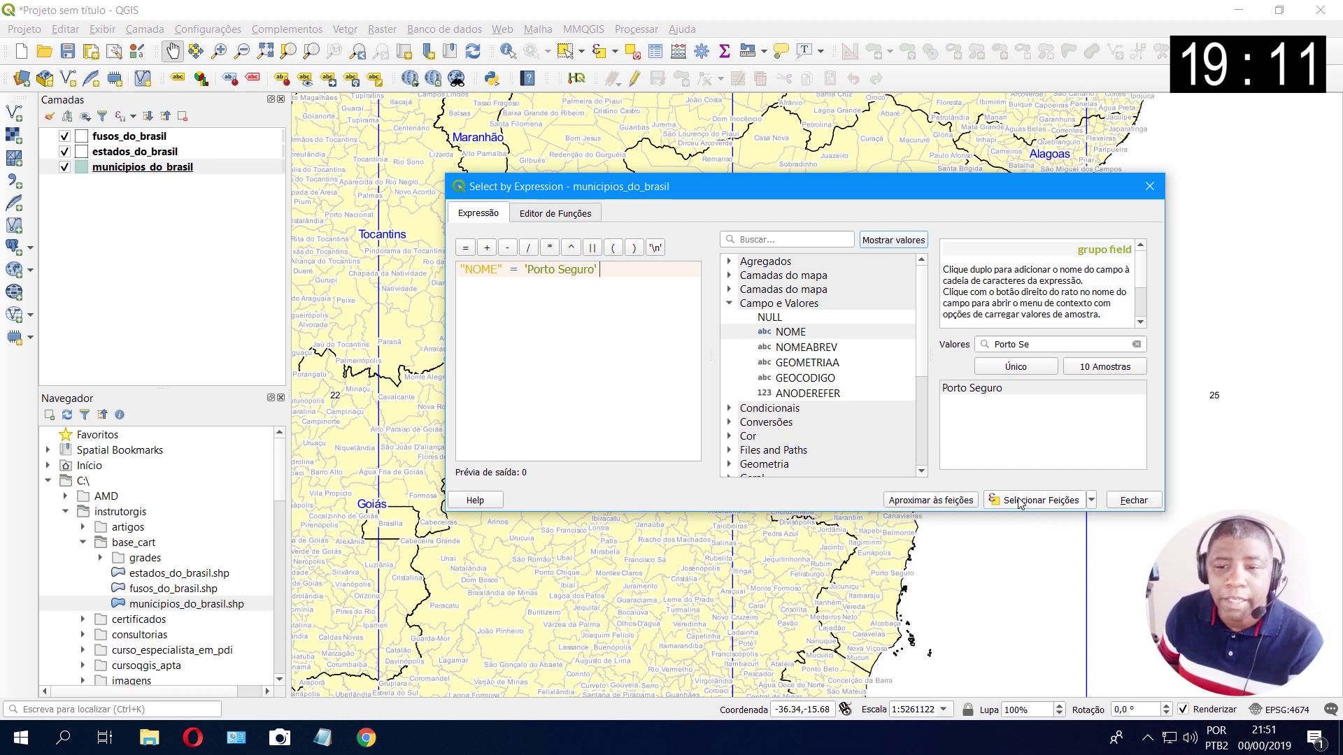
left_click(1040, 501)
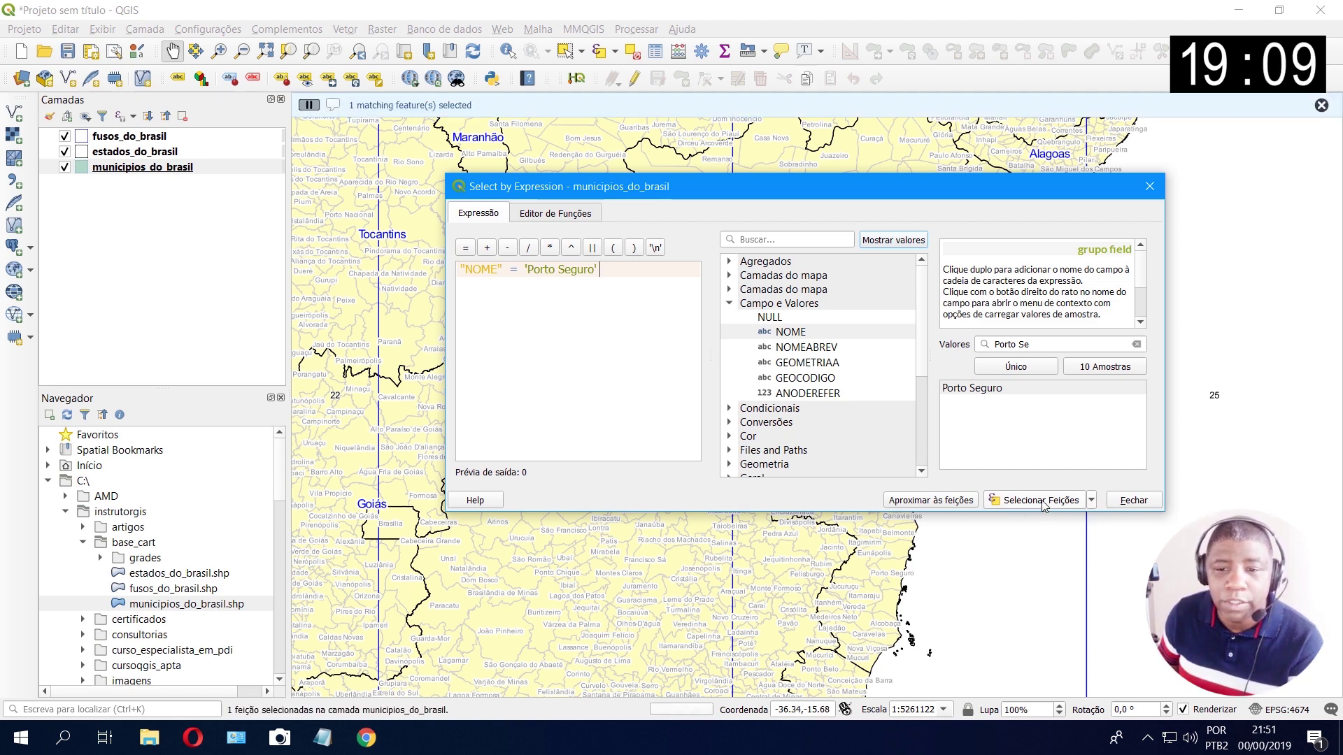
Step: Zoom to the municipality matching the expression, move and resize the dialog to uncover it, and close the dialog
left_click(968, 501)
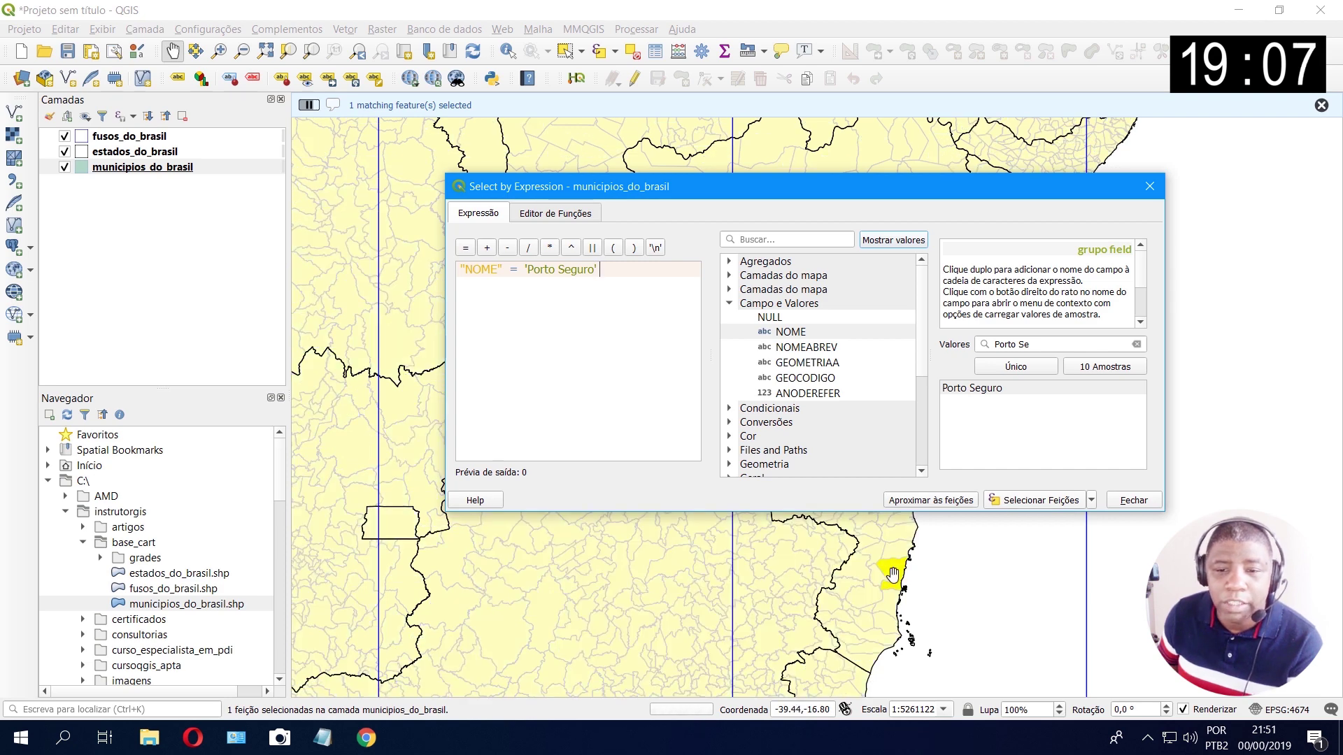
left_click(924, 503)
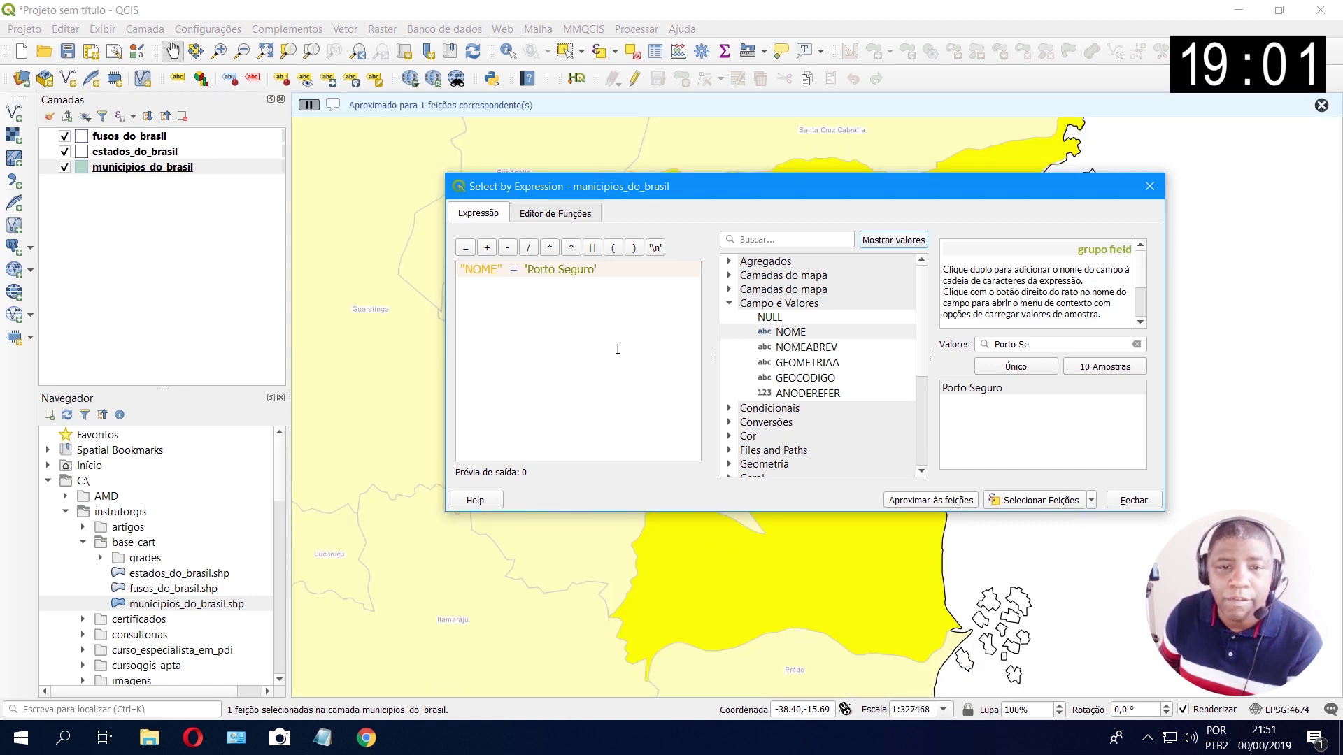
left_click_drag(447, 174, 710, 213)
left_click_drag(793, 226, 175, 266)
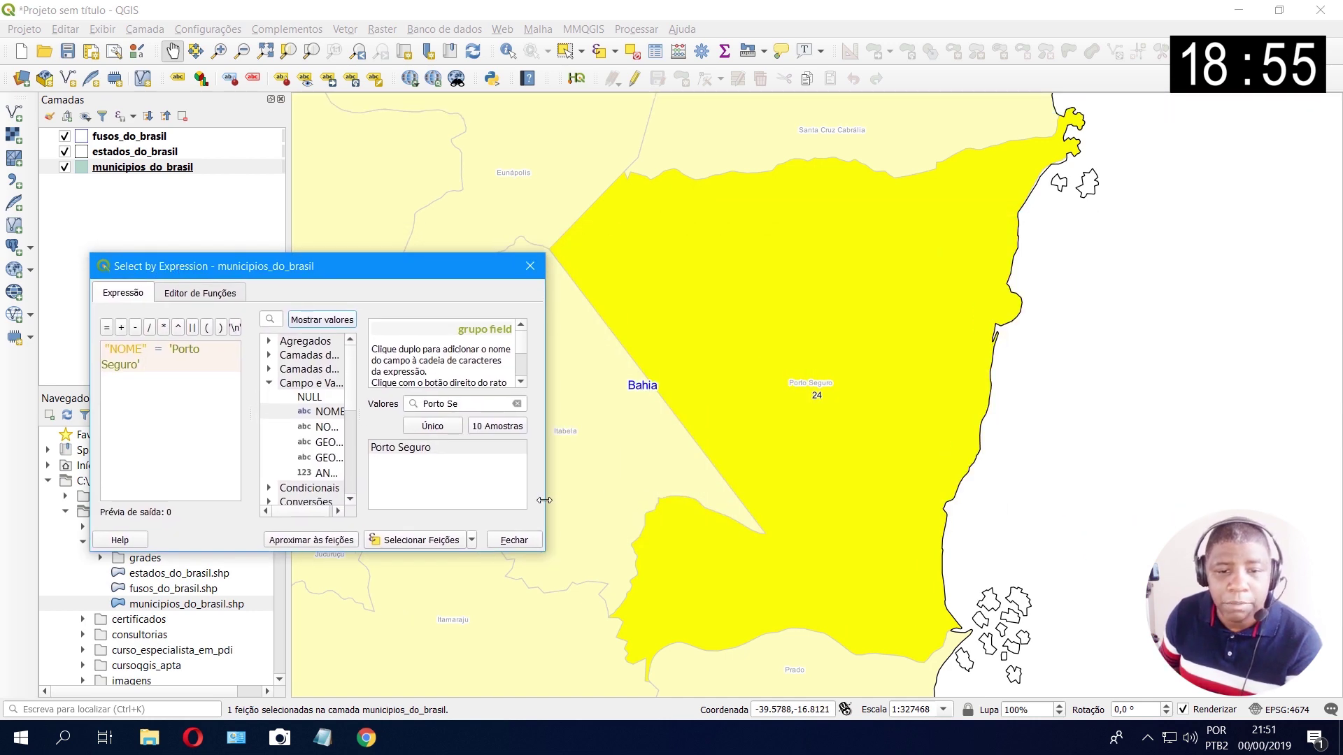
left_click_drag(547, 494, 649, 487)
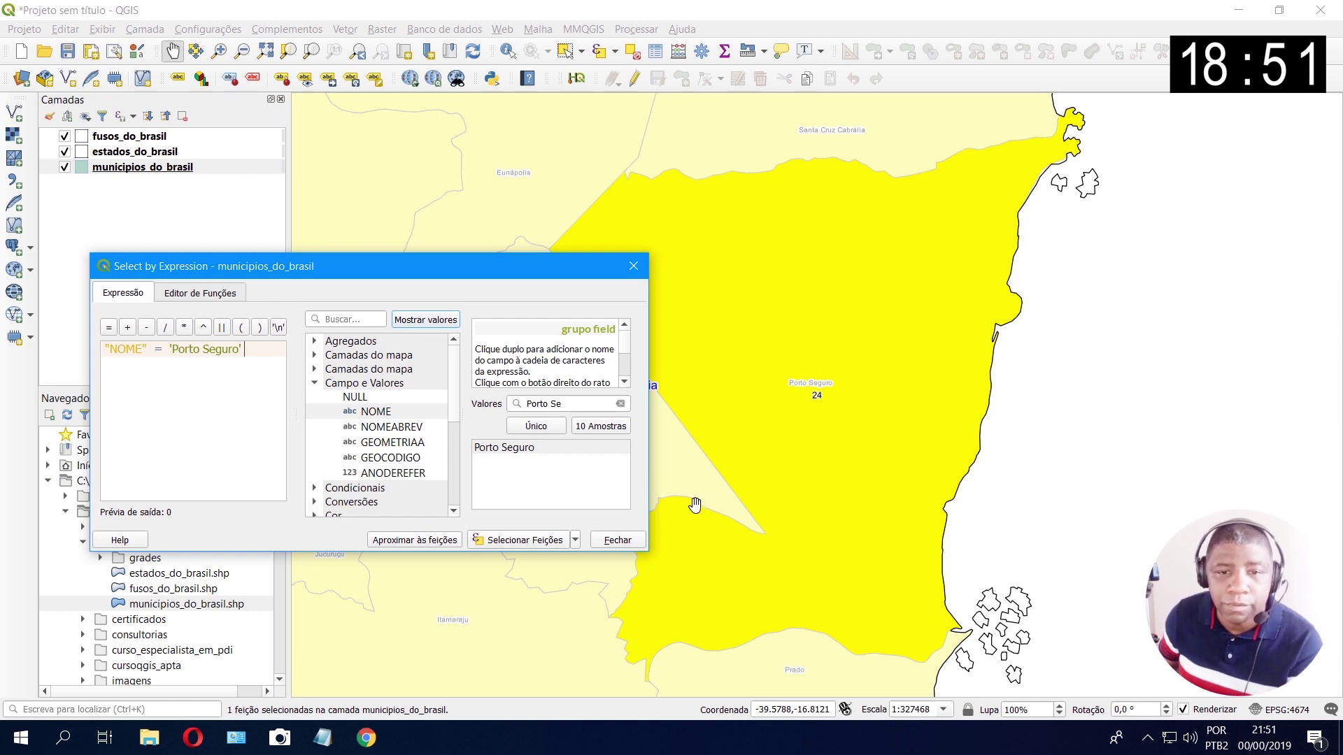
left_click(632, 277)
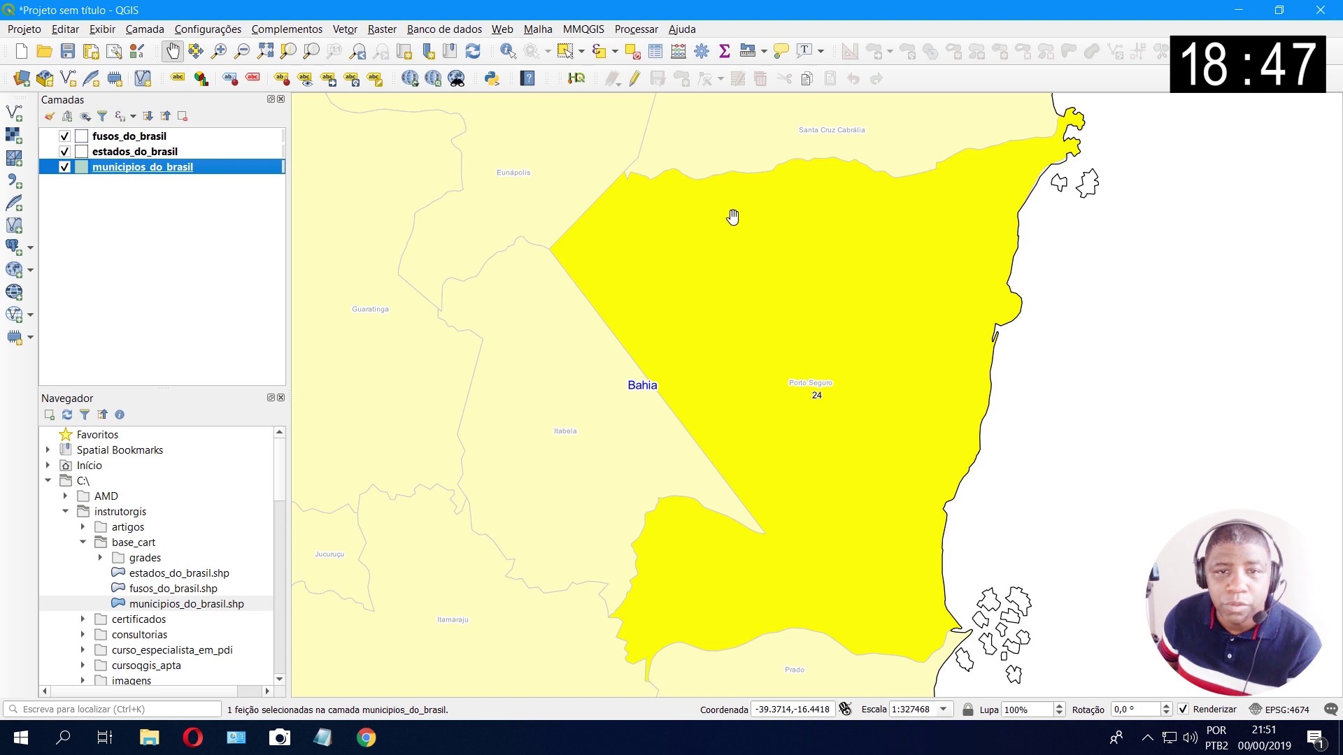
Step: Clear the current selection and select the Porto Seguro municipality directly on the map
left_click(634, 54)
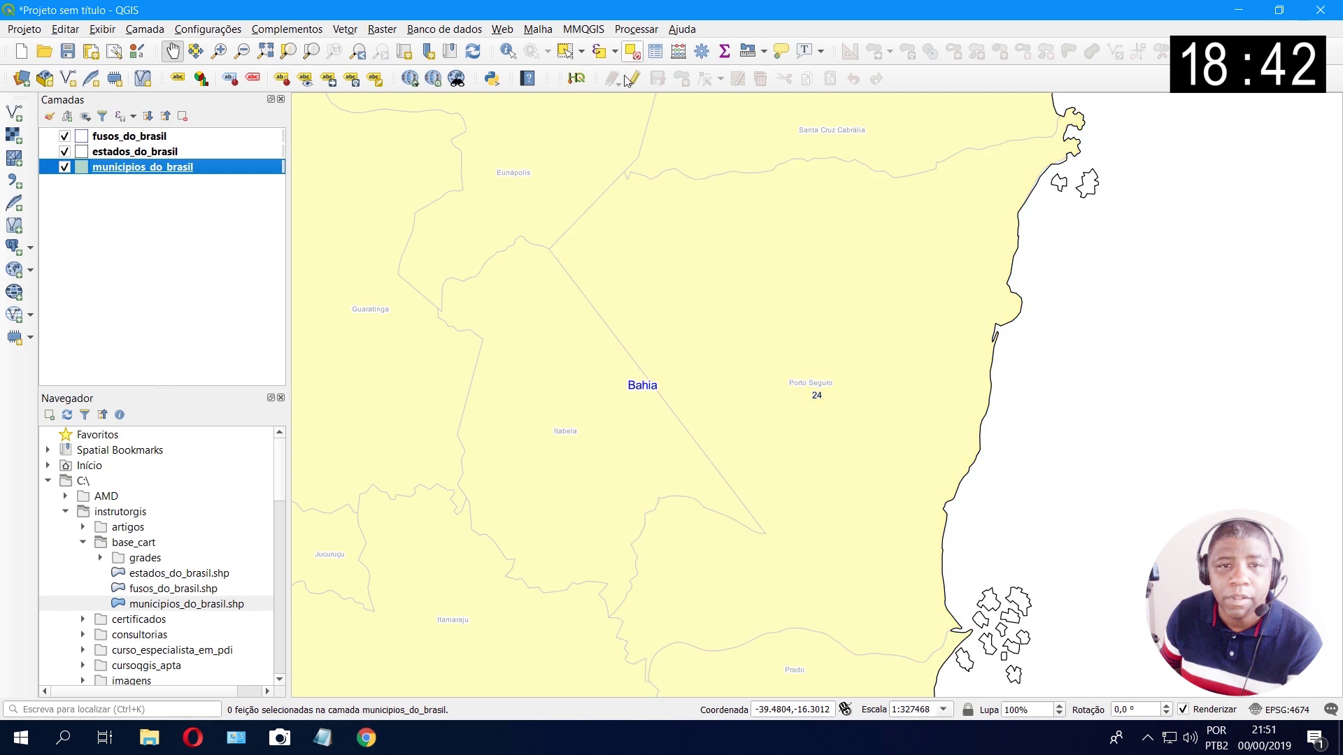
left_click(566, 56)
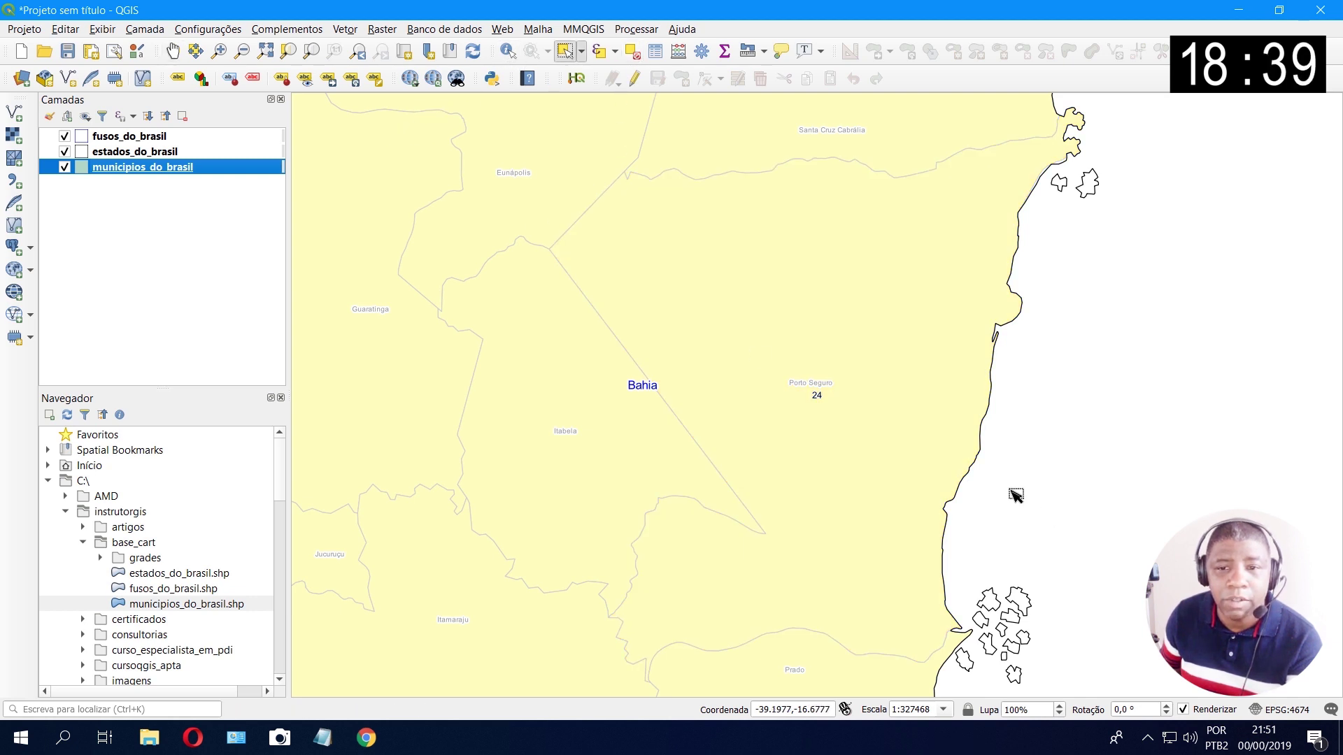
left_click(889, 392)
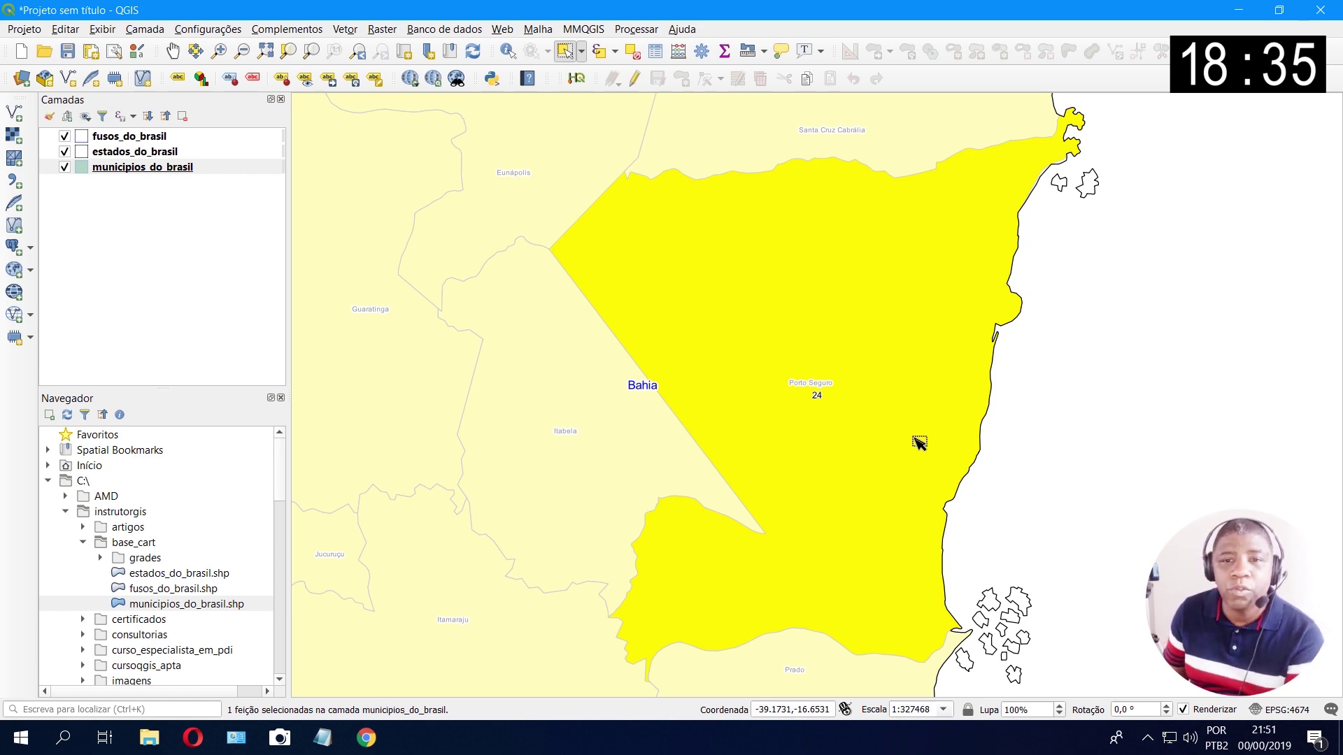
Step: Open the attribute table of fusos_do_brasil, place it clear of the selected municipality, and look through its zone records
scroll(842, 369, "down", 3)
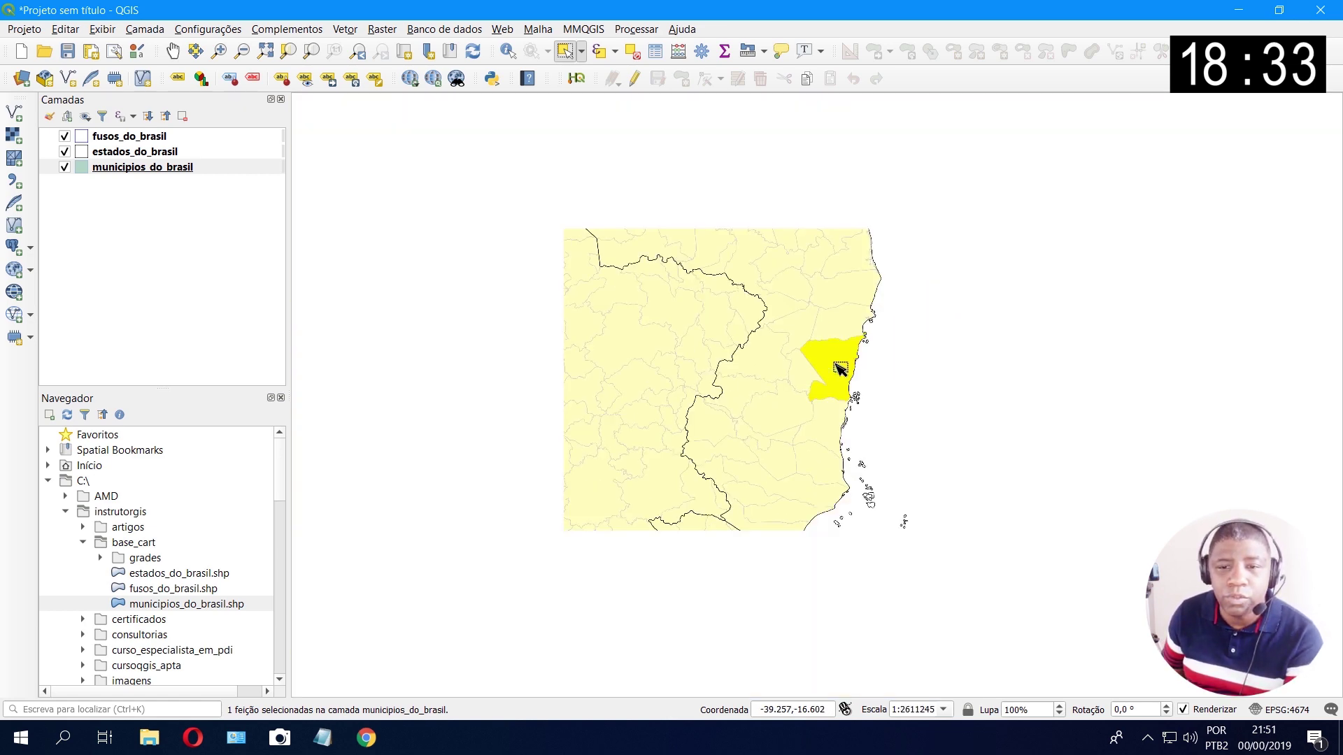
scroll(841, 368, "down", 1)
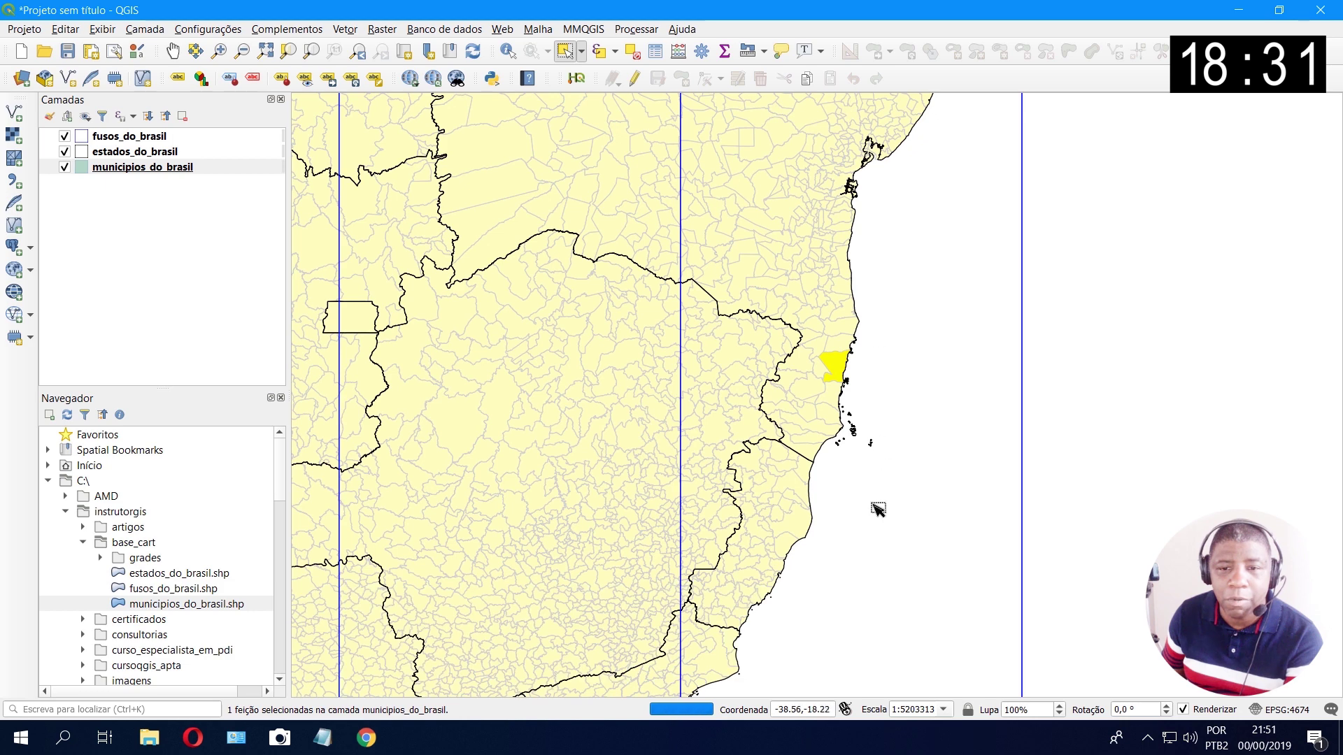
scroll(844, 370, "down", 2)
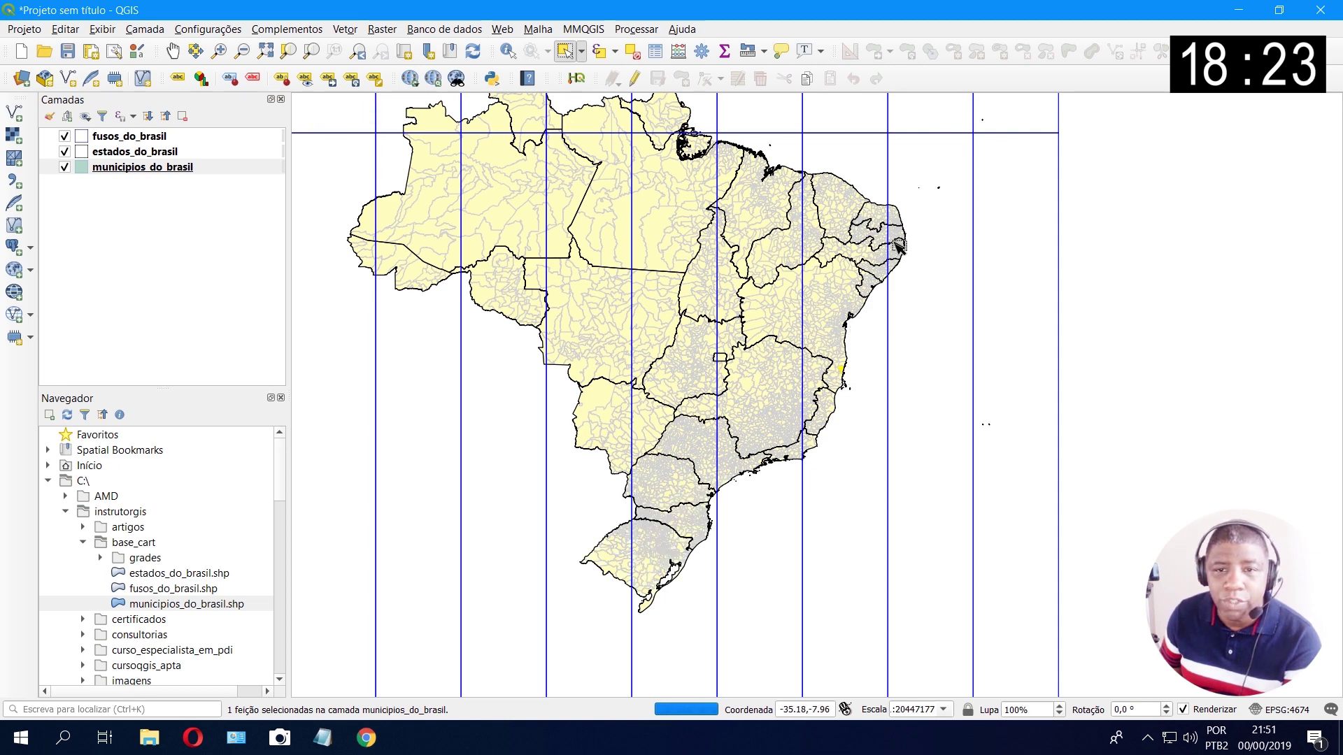
scroll(839, 368, "up", 6)
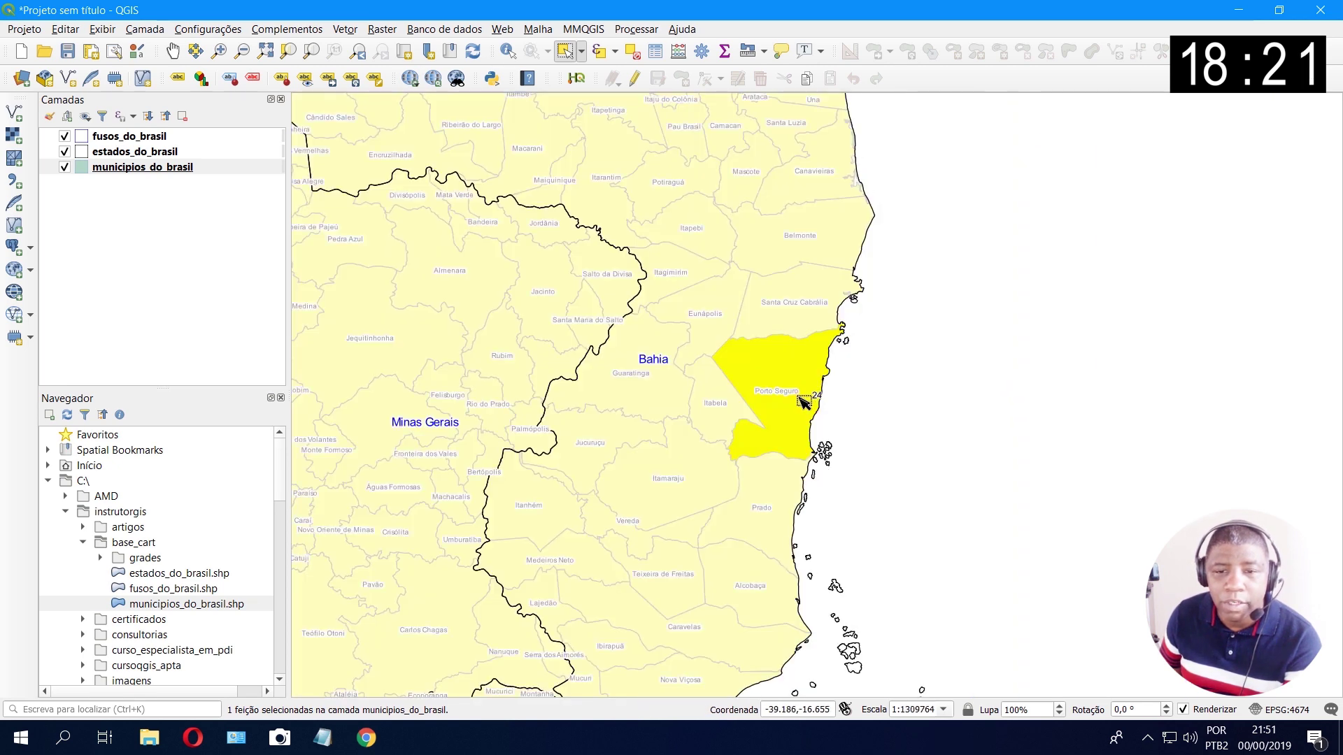
scroll(810, 394, "up", 1)
scroll(810, 394, "down", 1)
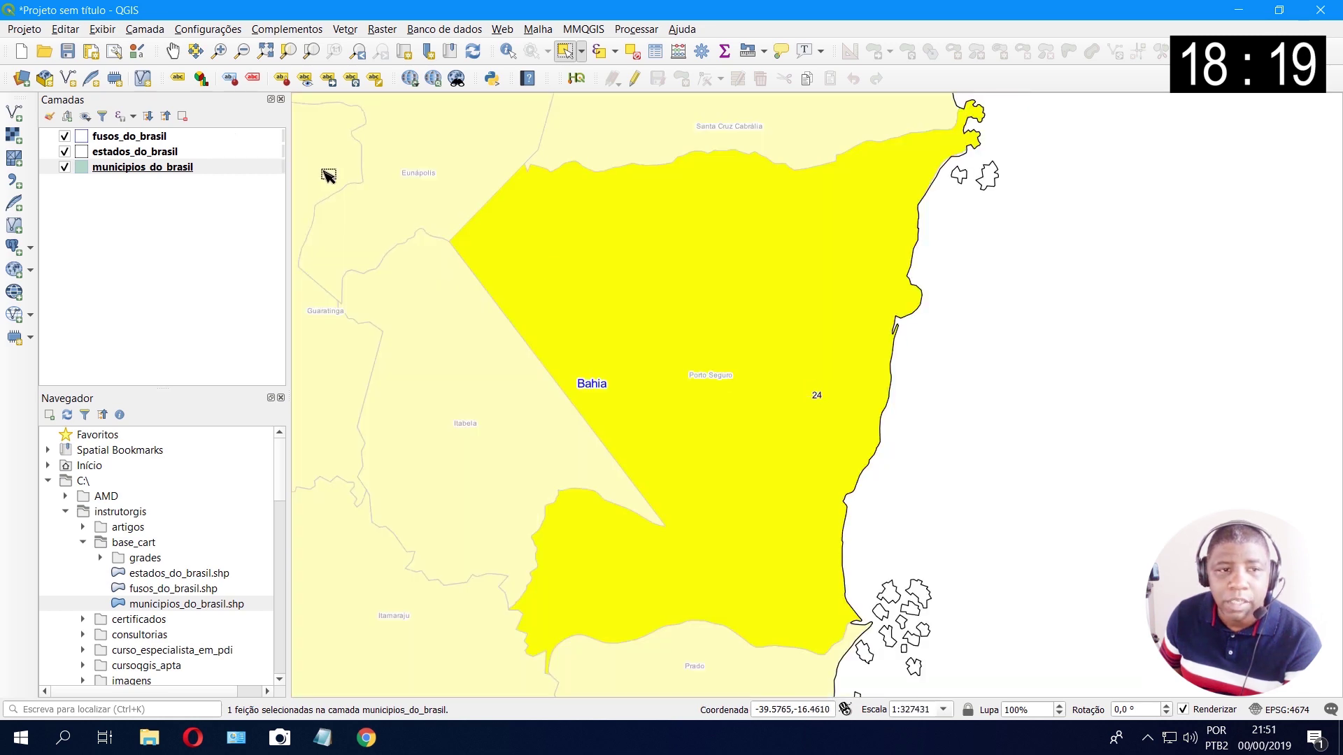
right_click(160, 137)
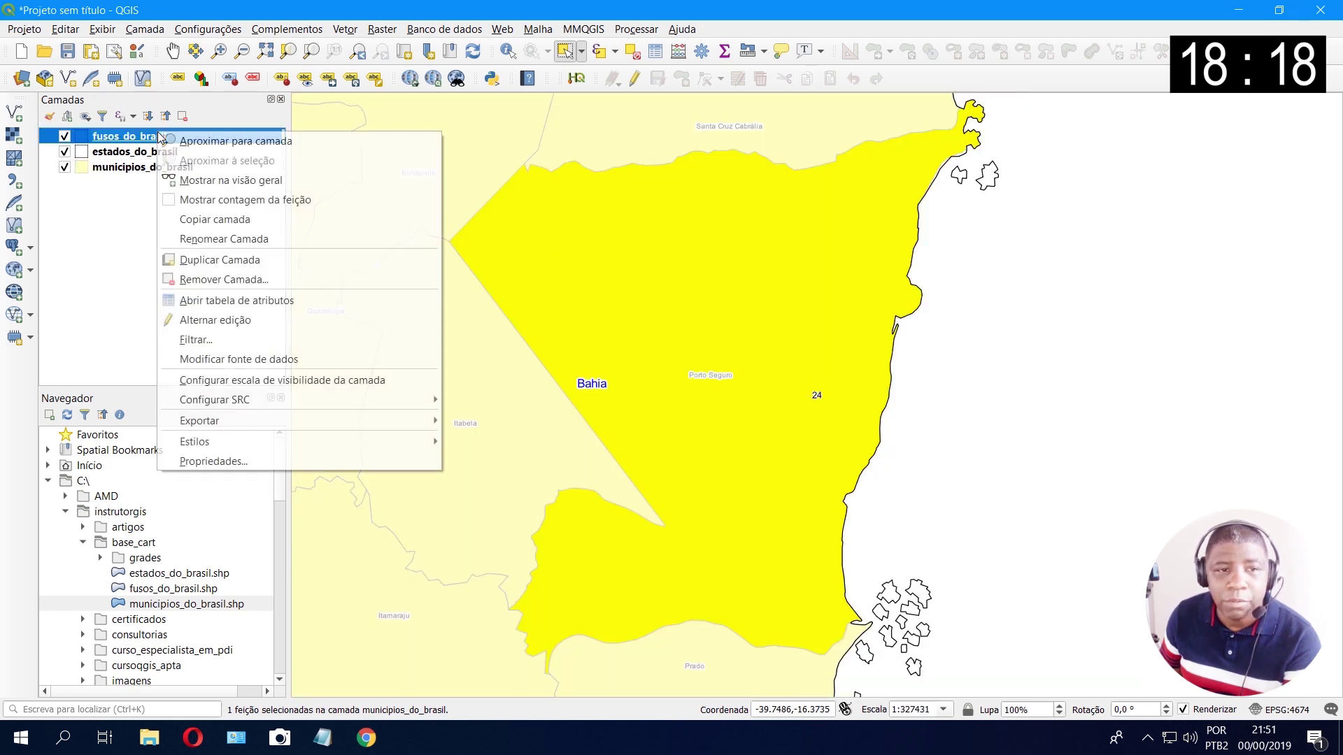
left_click(371, 305)
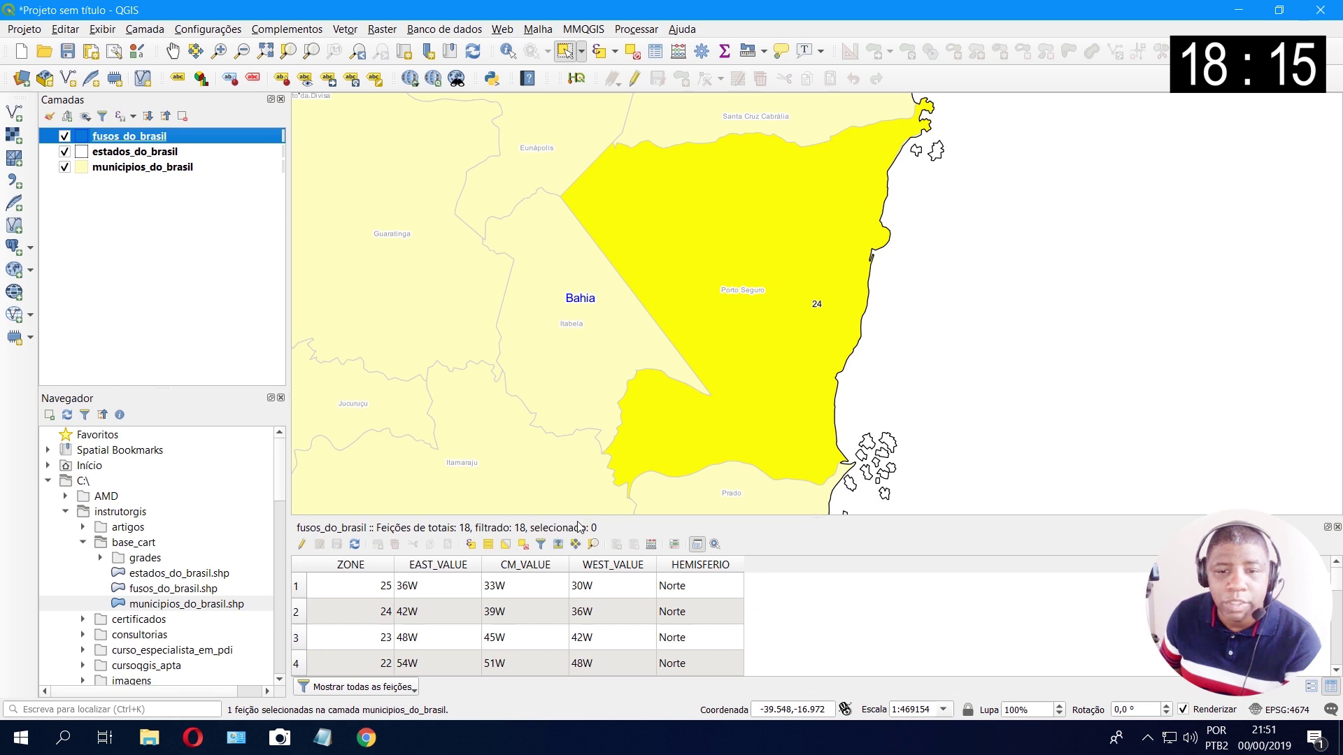
left_click_drag(563, 597, 1195, 323)
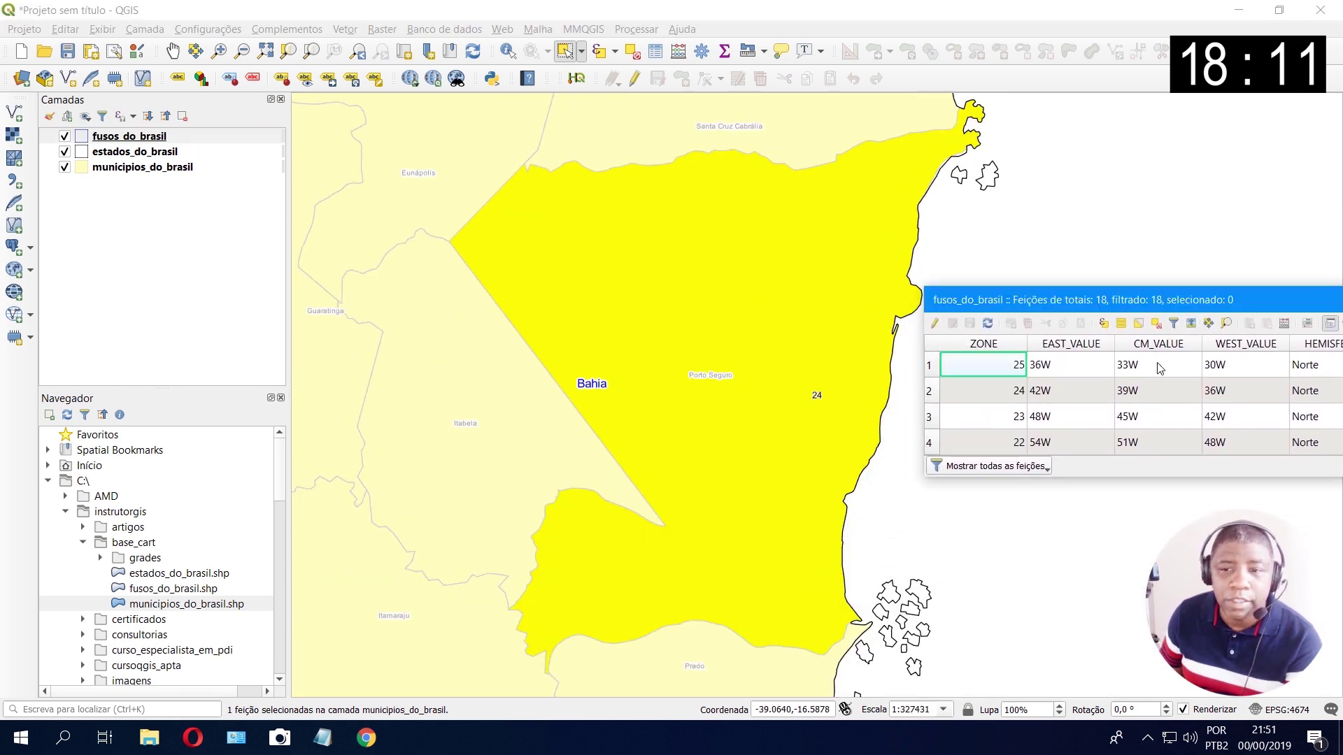
scroll(999, 417, "down", 5)
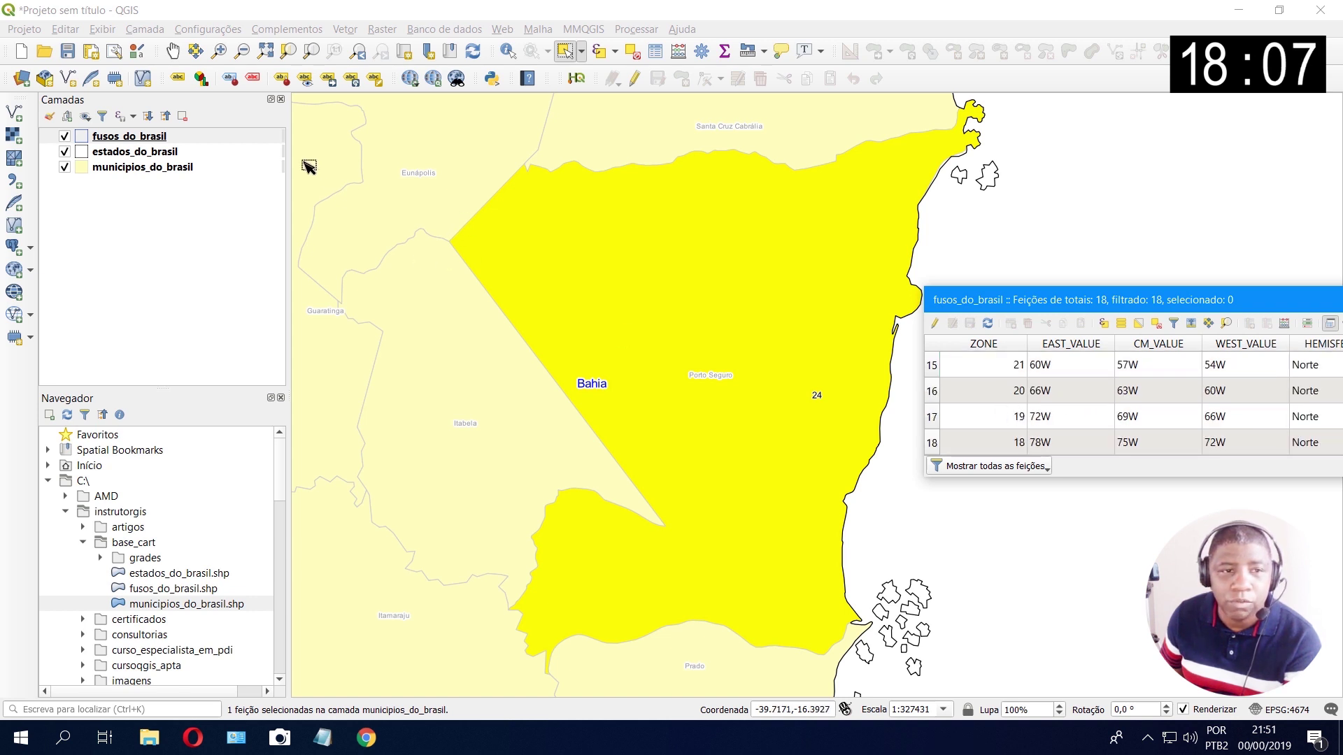
Step: Select the fusos_do_brasil zone containing Porto Seguro and bring its record to the start of the attribute table with all columns in view
left_click(130, 137)
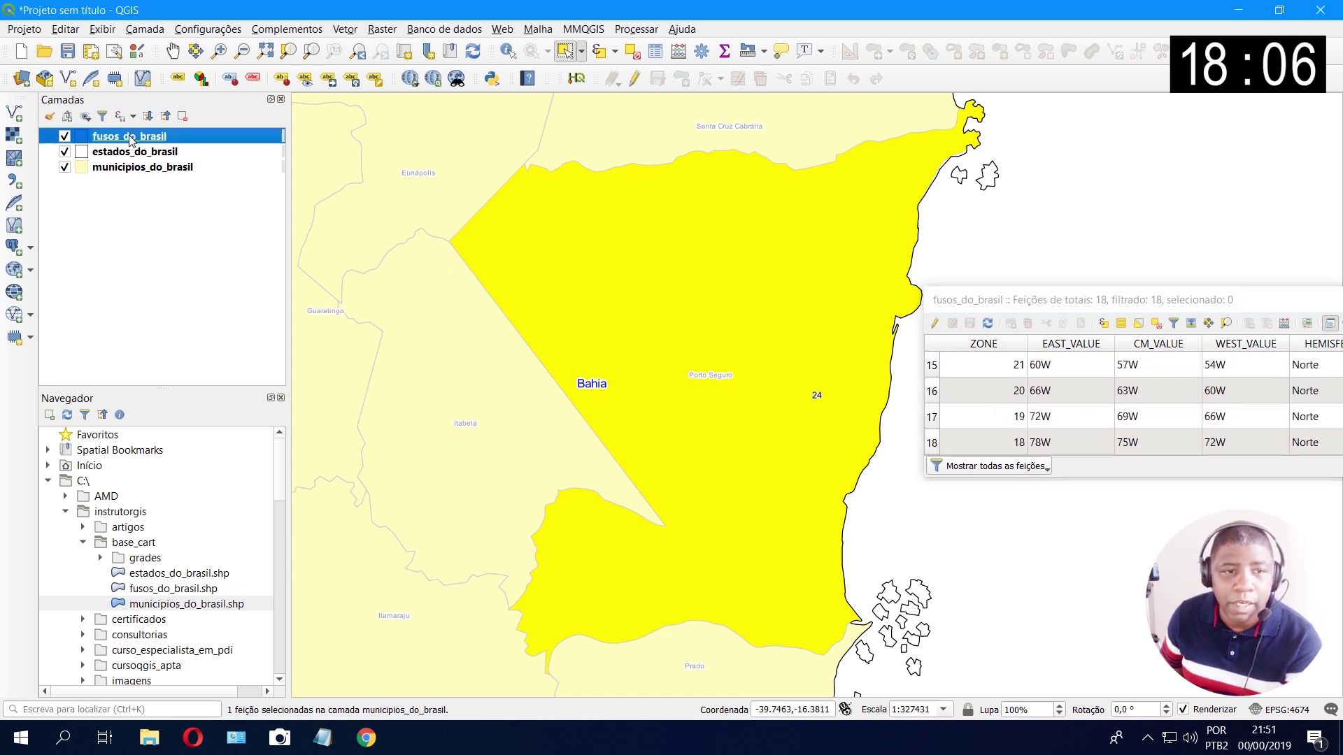
left_click(1054, 187)
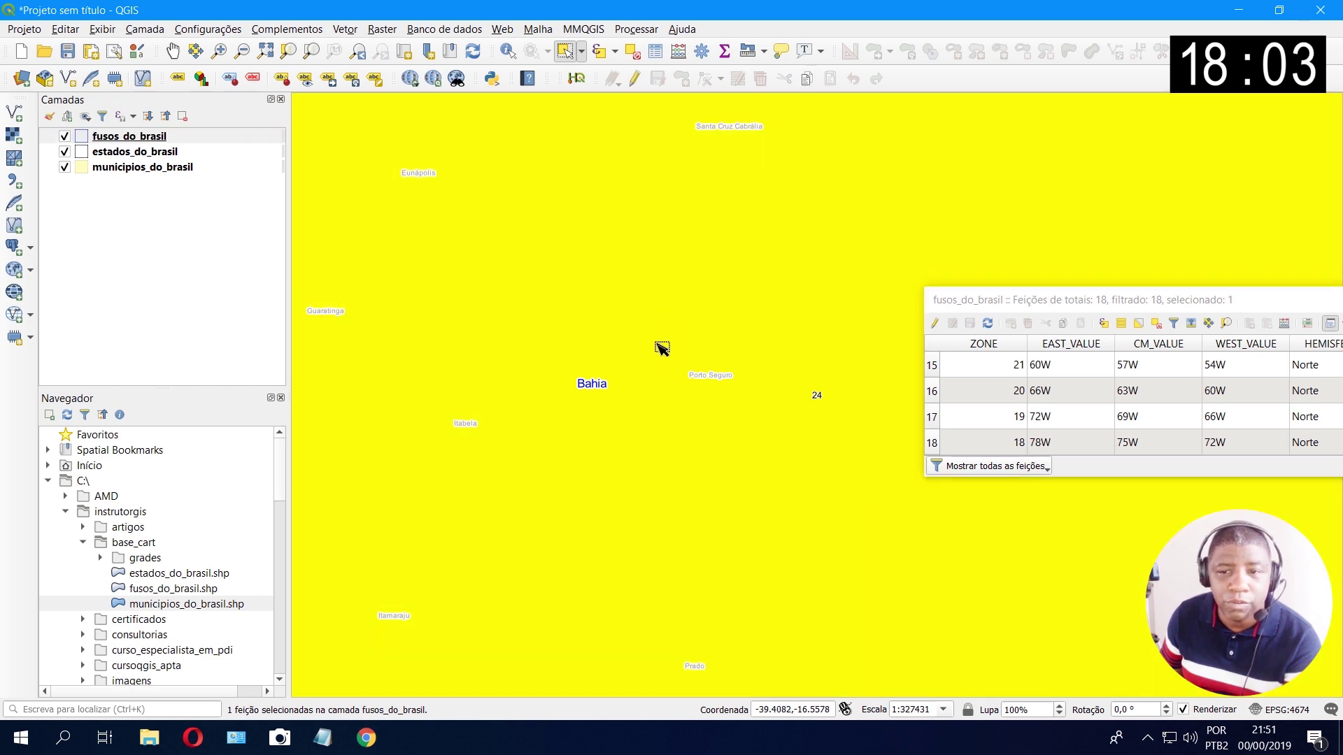
scroll(724, 333, "down", 5)
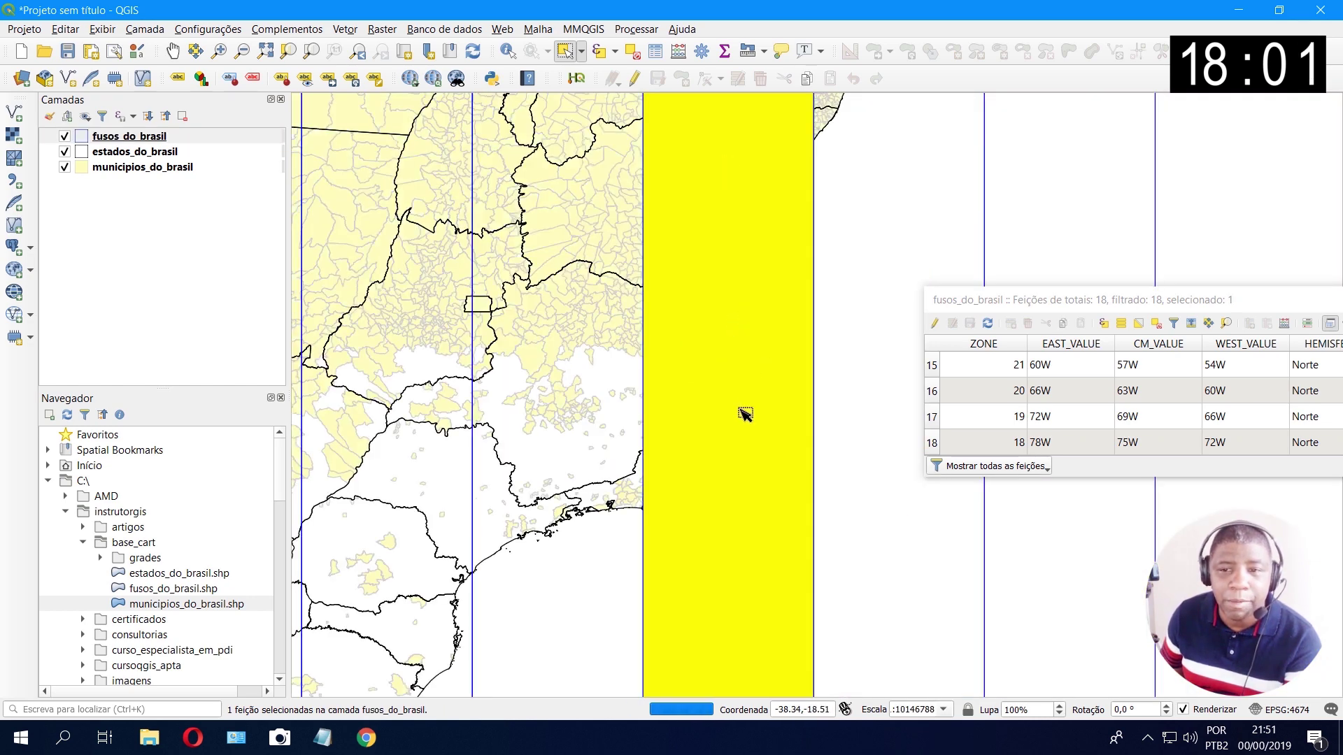
left_click(1119, 316)
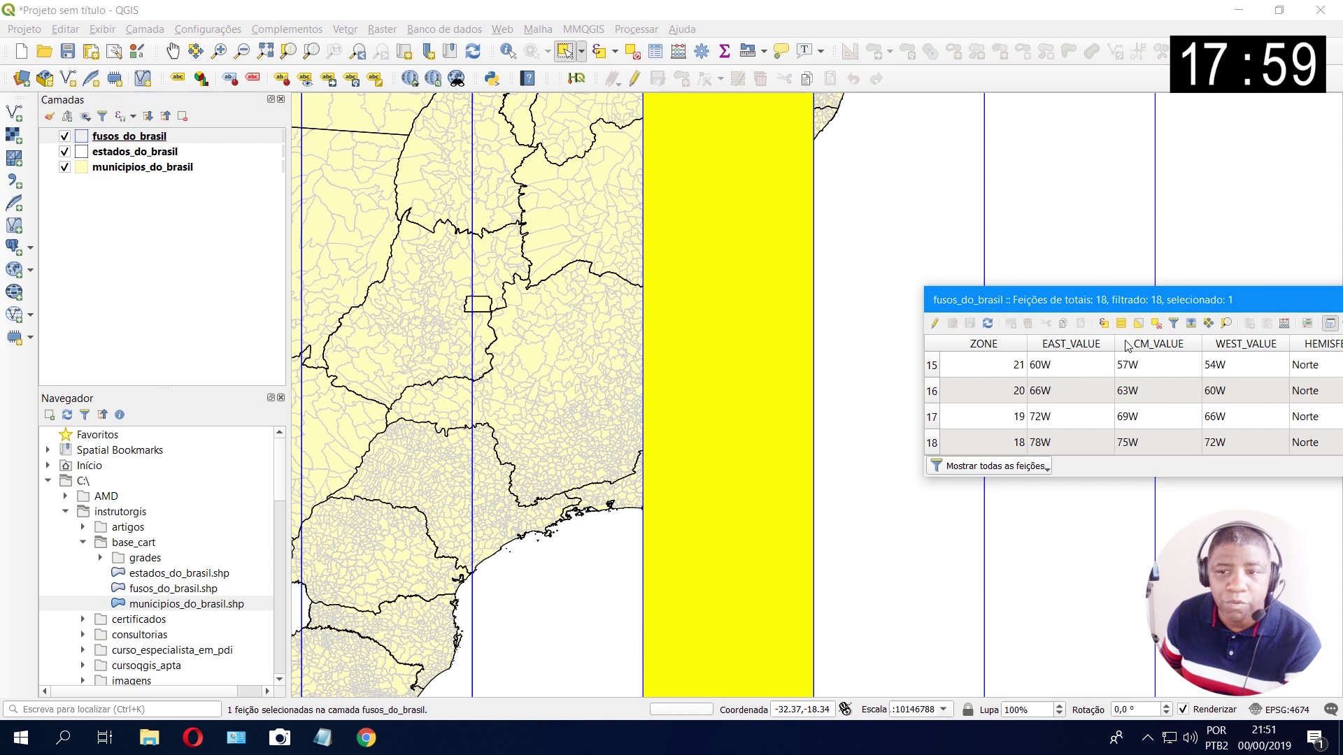
left_click(1192, 324)
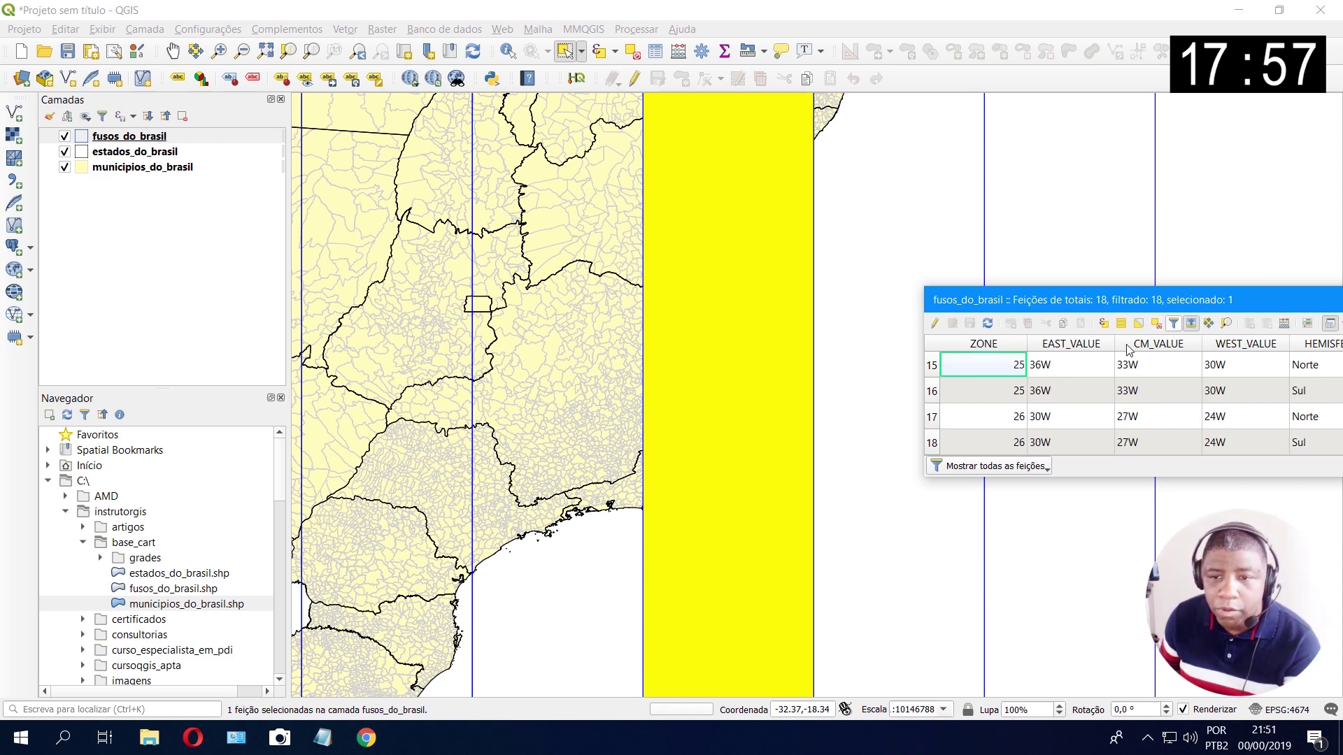
scroll(1081, 375, "up", 1)
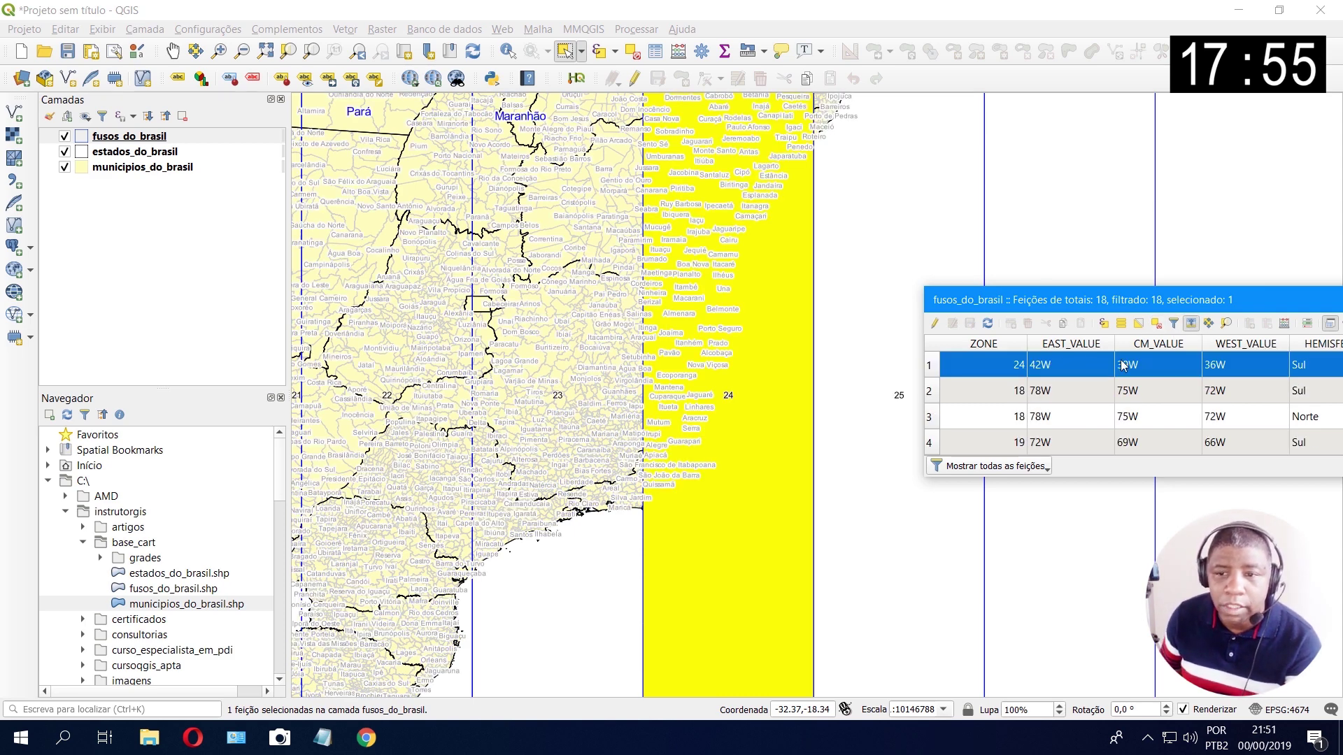
left_click_drag(1033, 308, 943, 296)
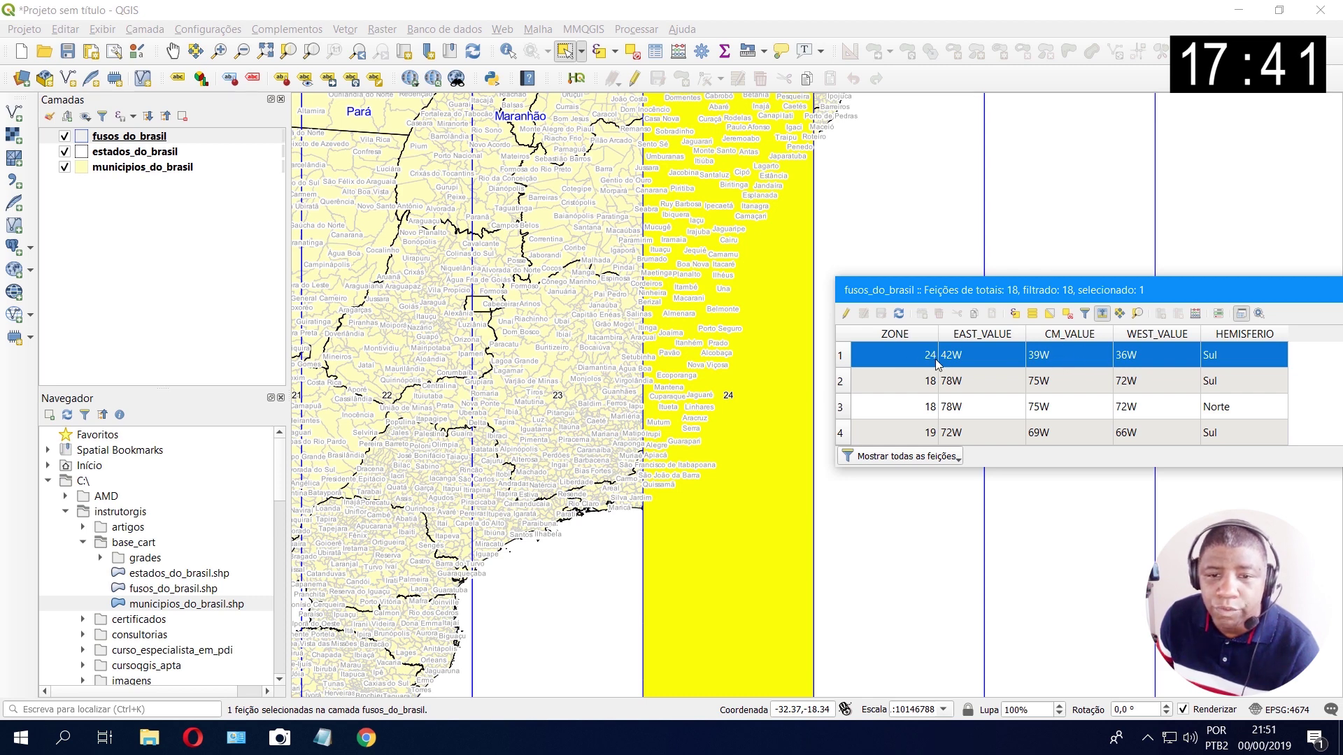
Step: Select the neighbouring zone 23 to compare its central meridian in the table, and clear the selection
left_click(590, 561)
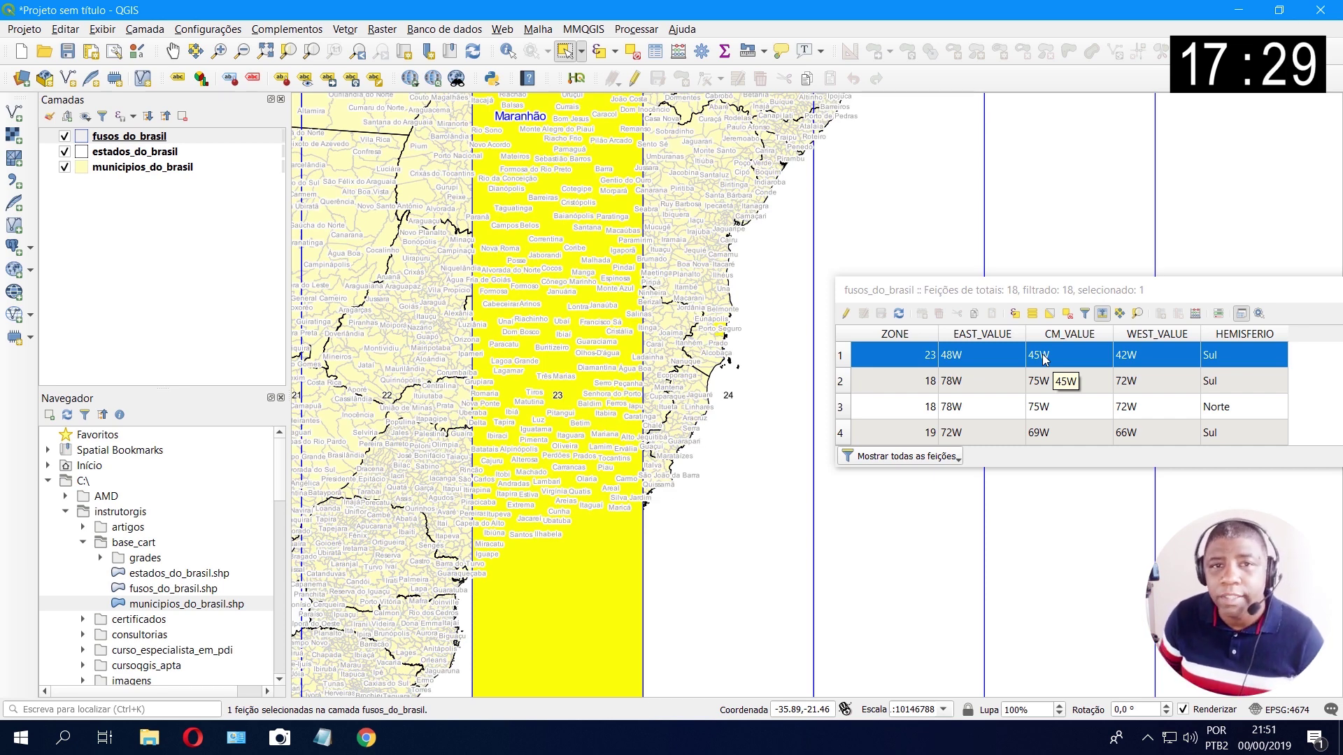
left_click(1054, 301)
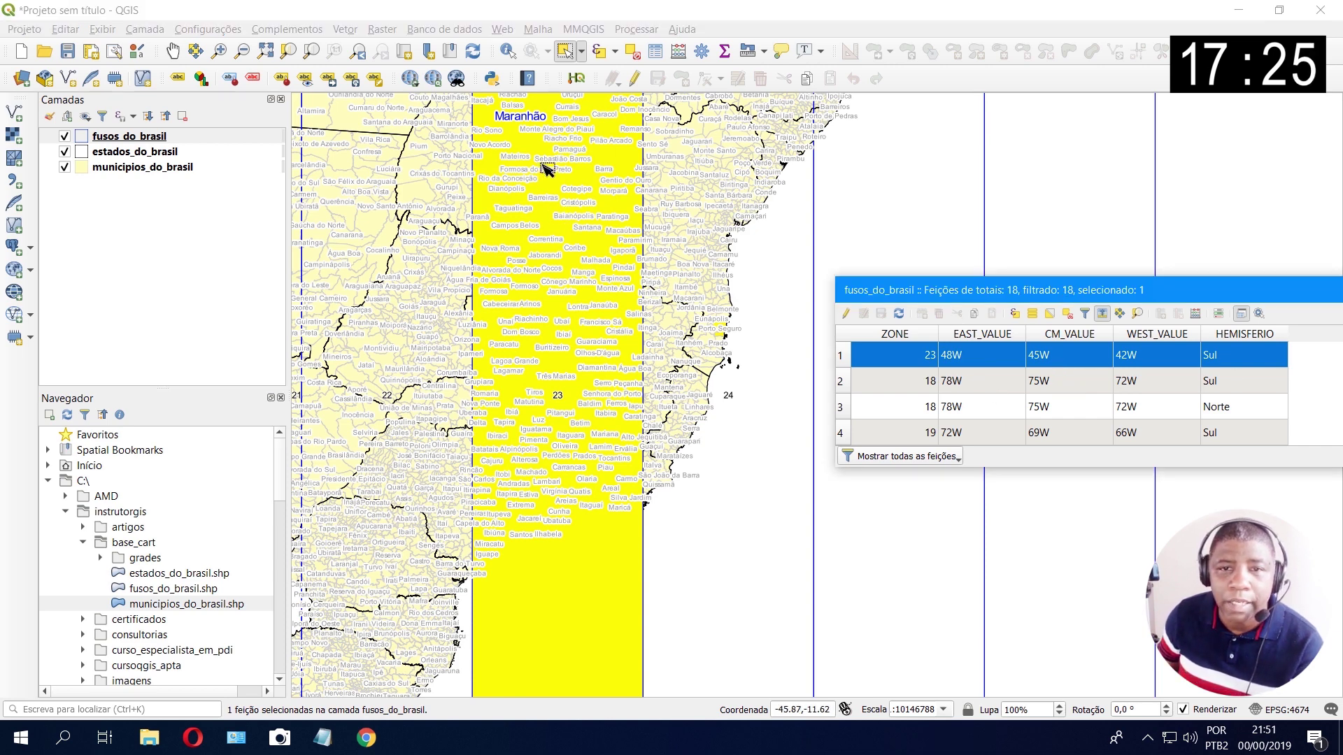
left_click(632, 51)
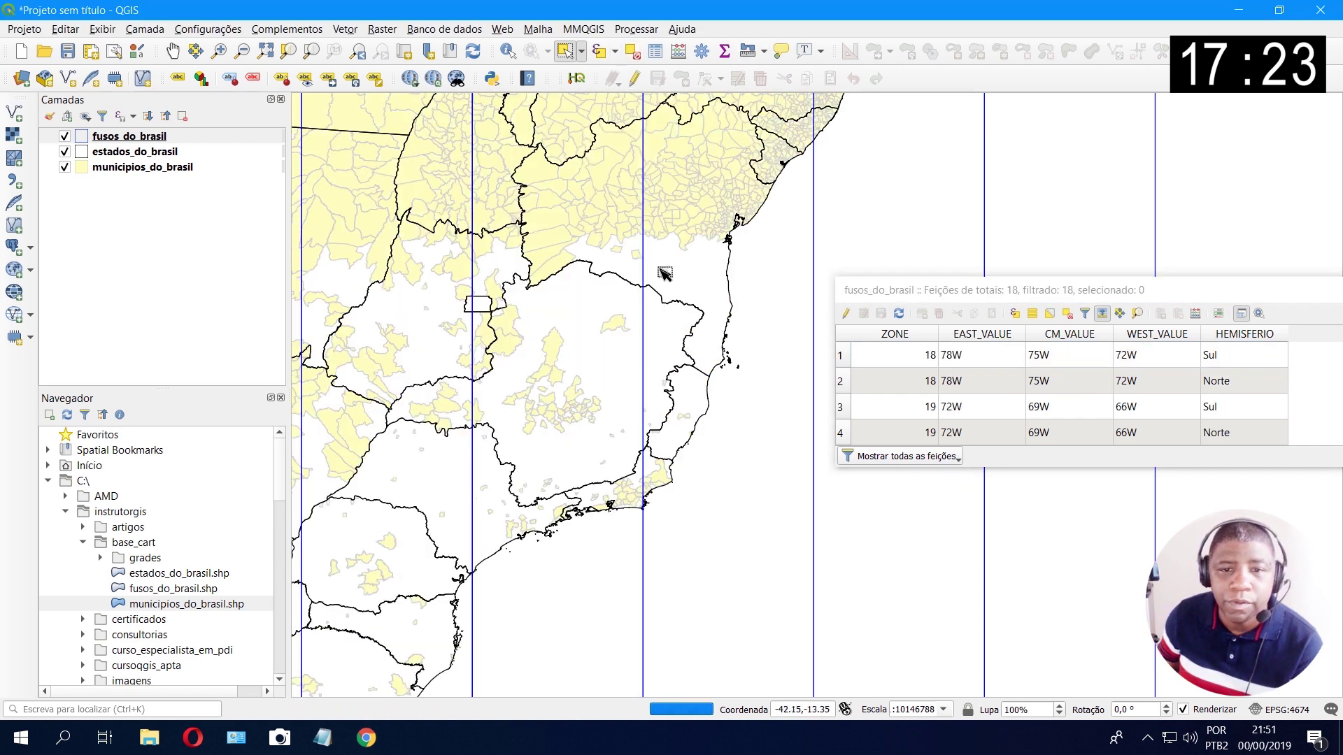
scroll(729, 302, "up", 3)
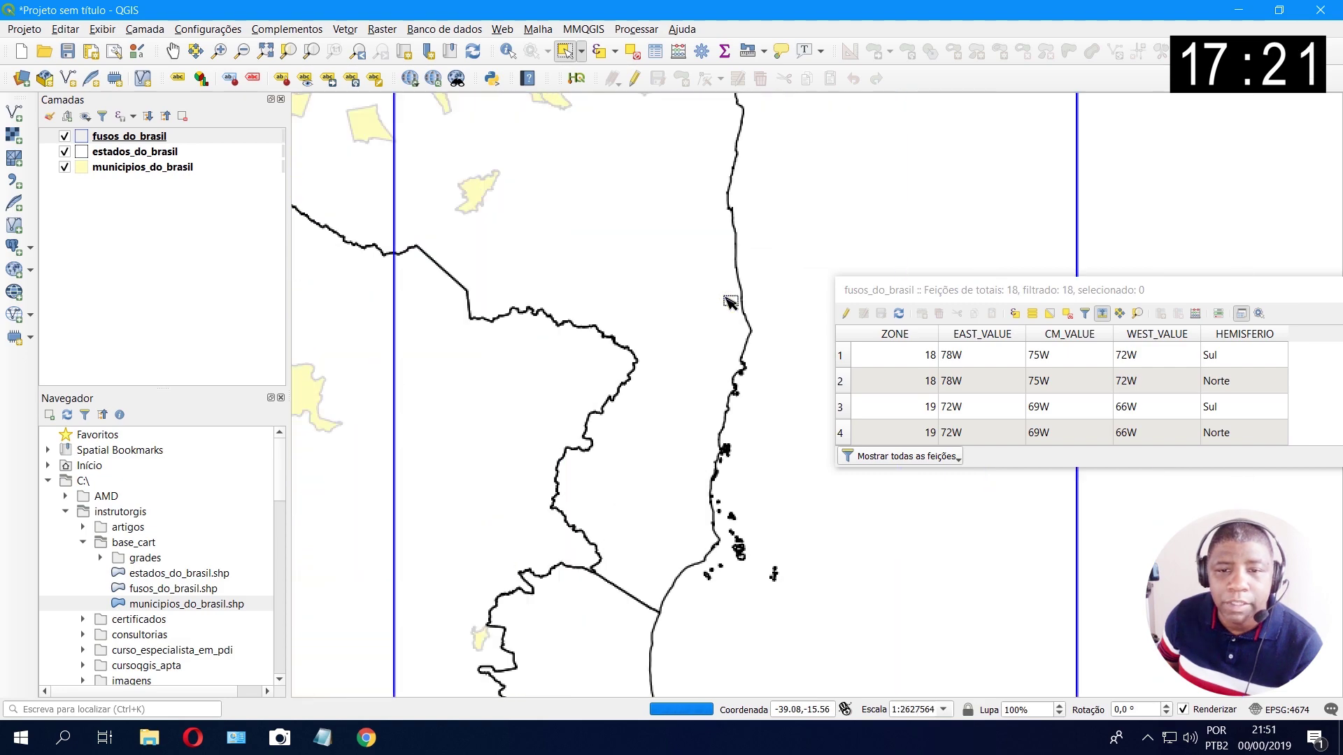
scroll(731, 207, "up", 2)
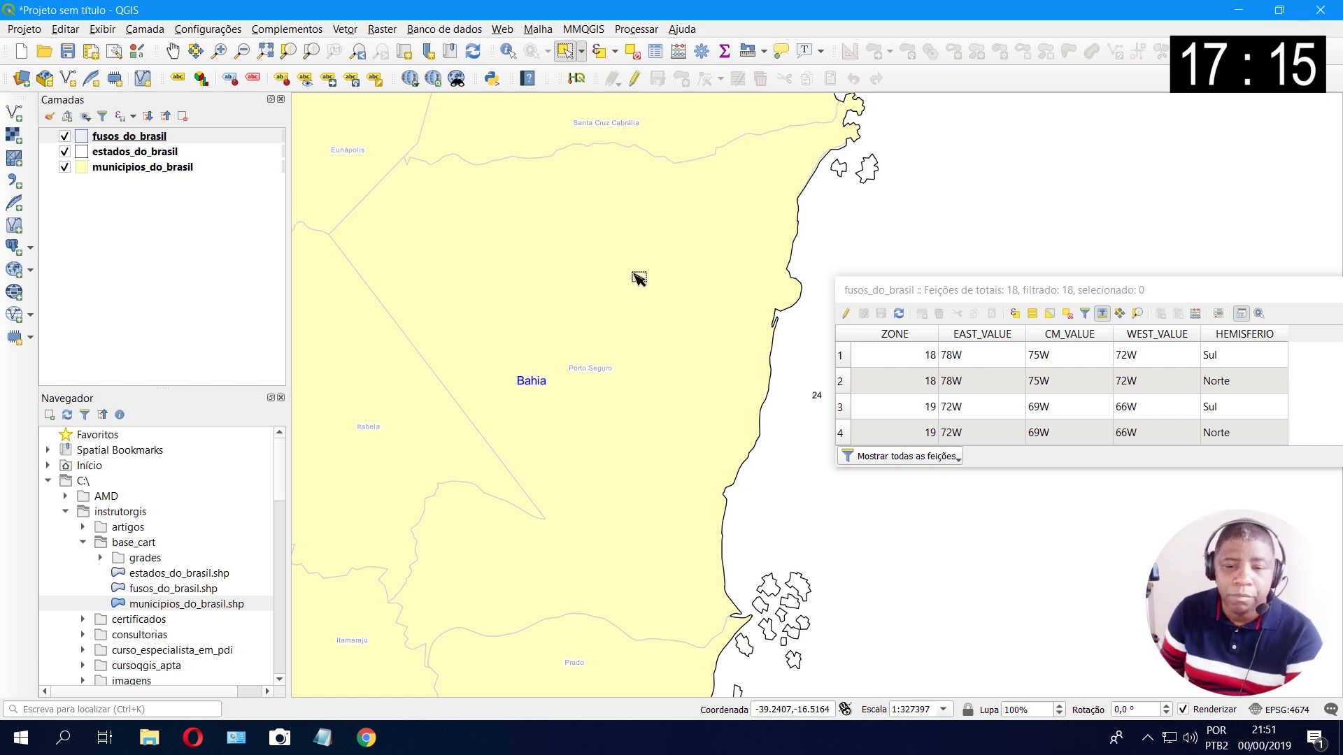
Step: Switch to ICMBio_MemorialDescritivo.pdf in Acrobat Reader and check the station coordinates, municipality, projection system, datum and central meridian it states
key("alt+Tab")
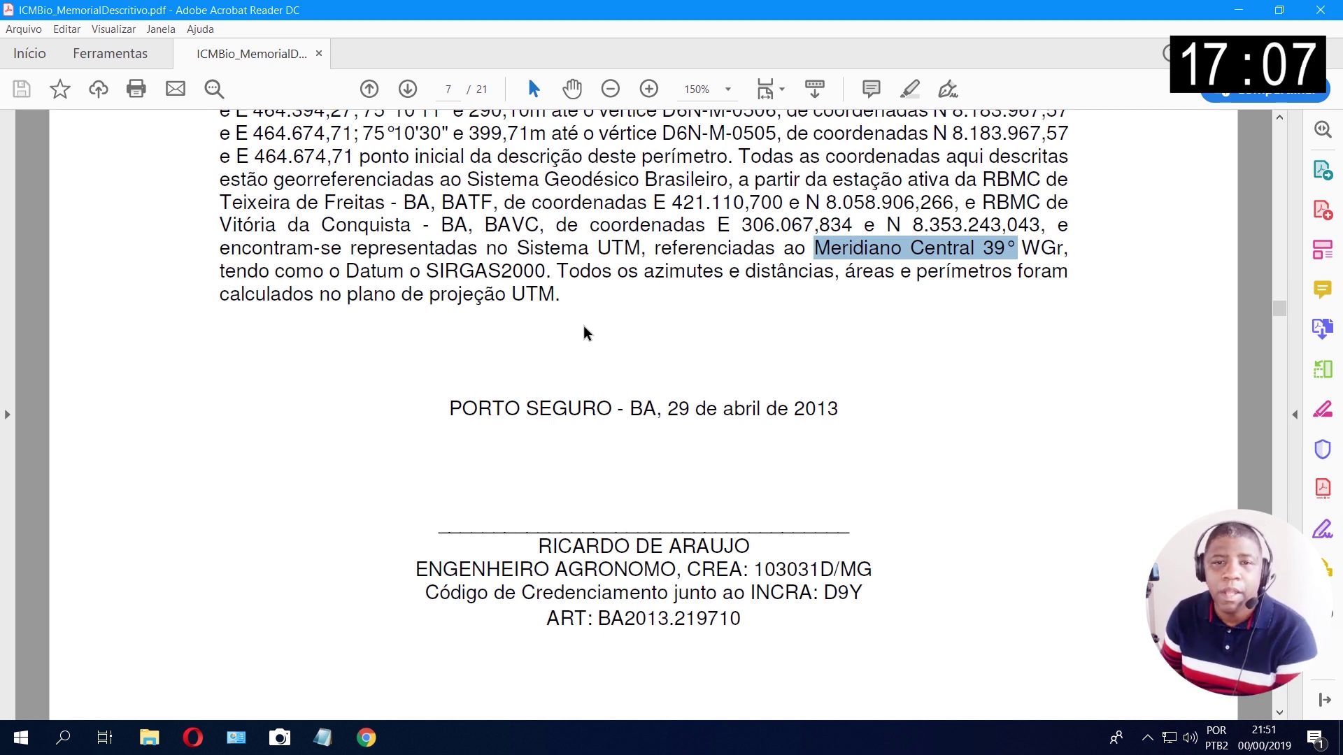
left_click_drag(654, 202, 891, 202)
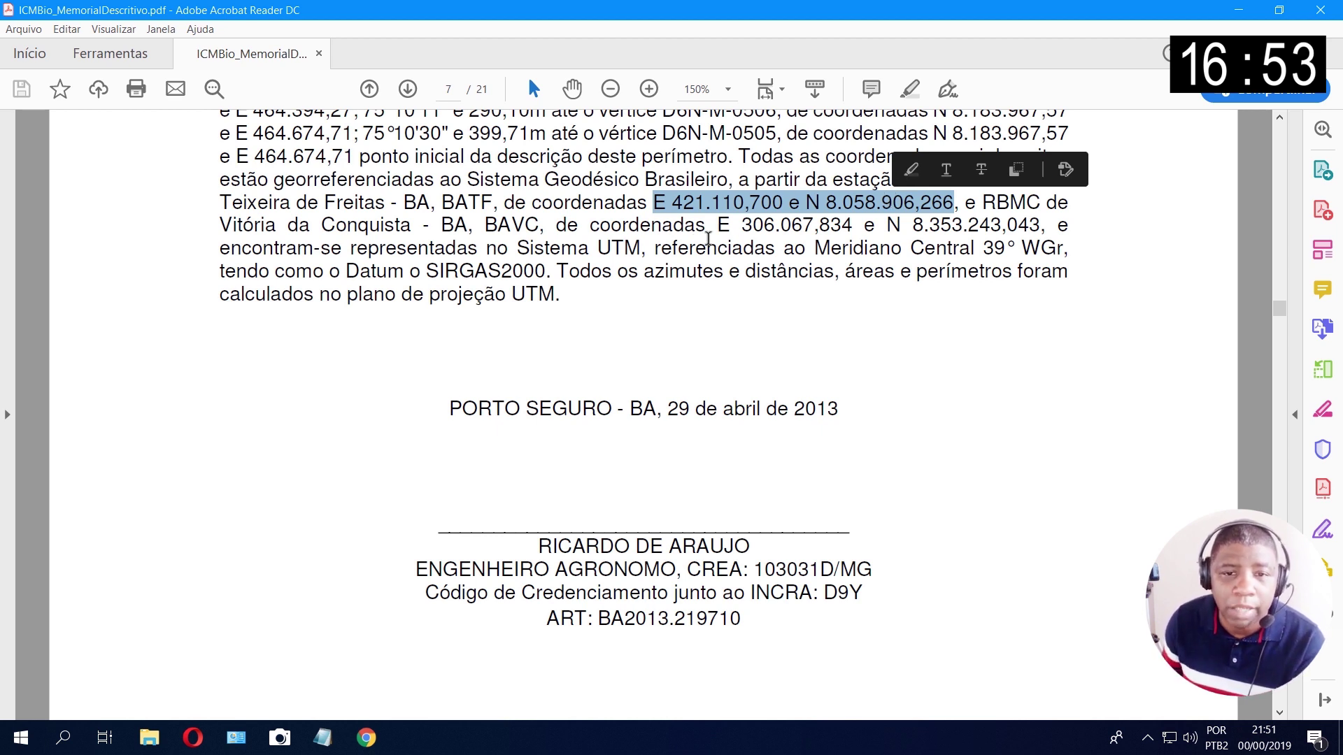
left_click_drag(450, 408, 598, 409)
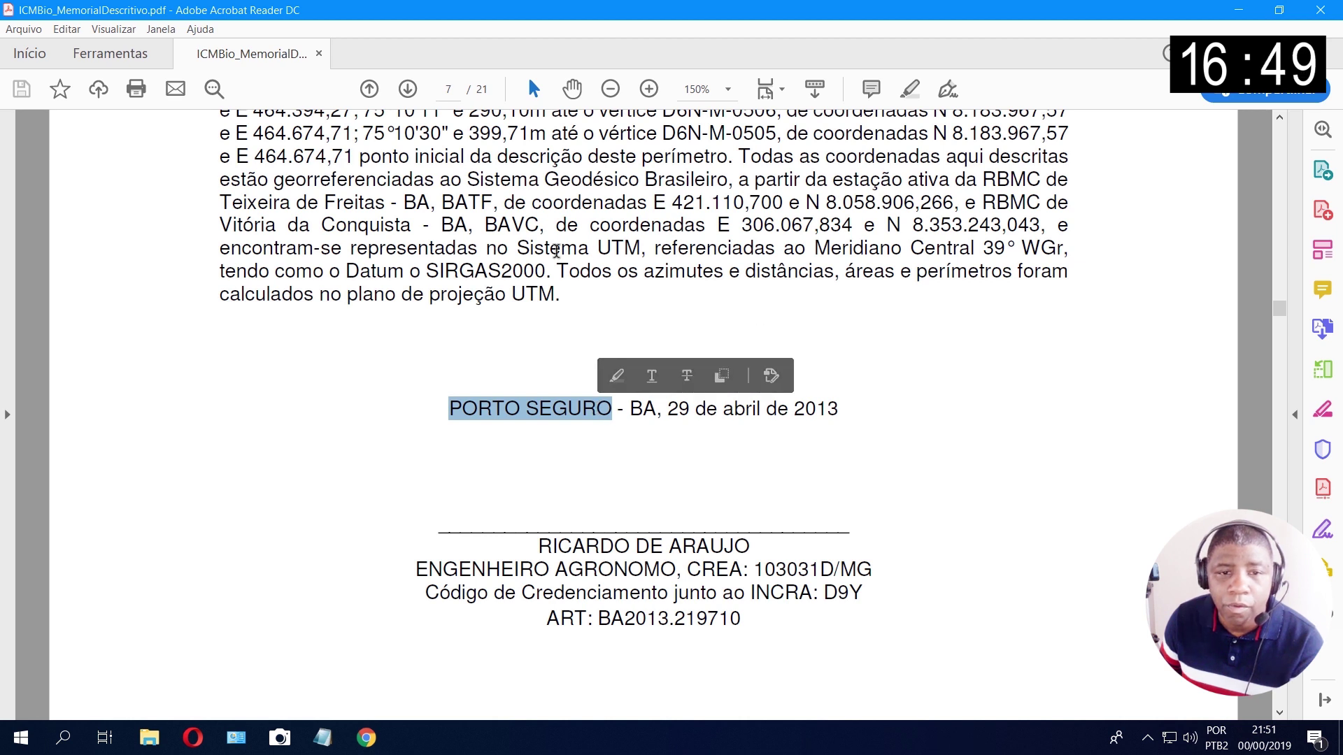
left_click_drag(521, 243, 647, 249)
left_click(717, 246)
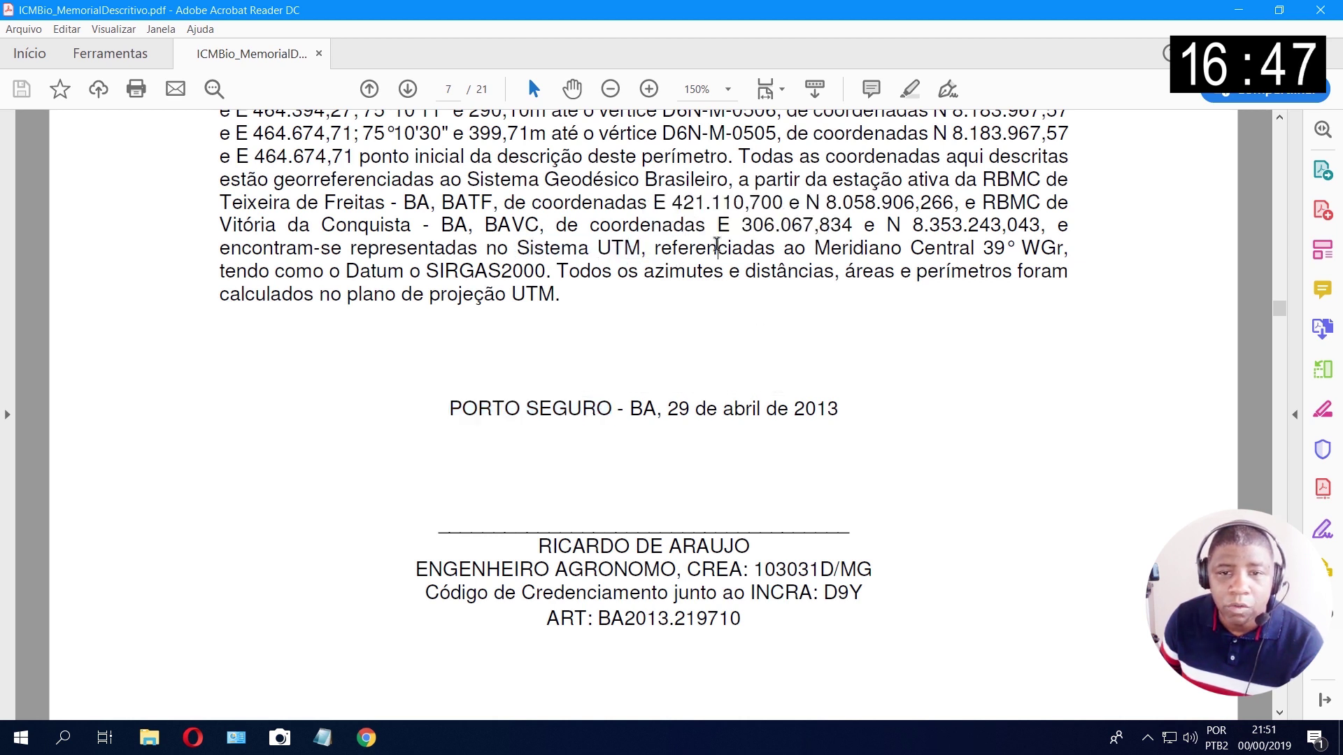
left_click_drag(722, 224, 1041, 226)
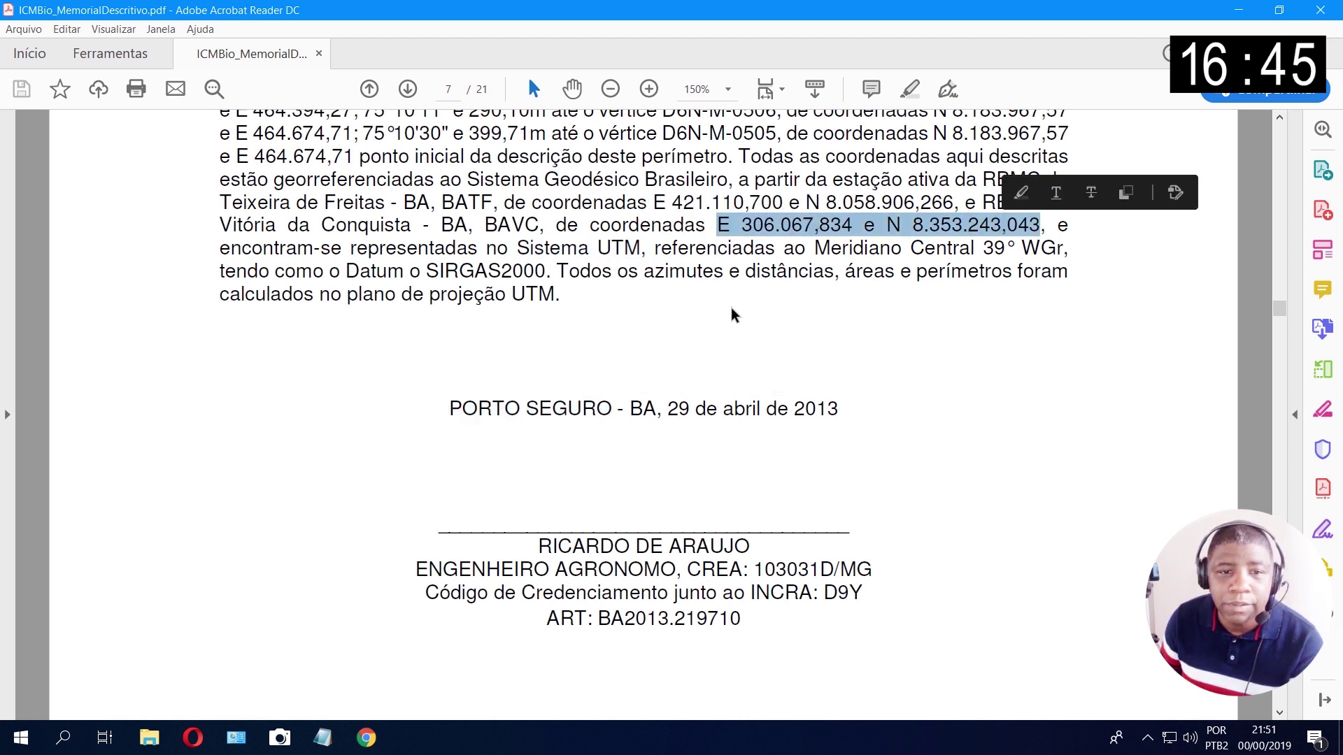
left_click_drag(439, 270, 546, 271)
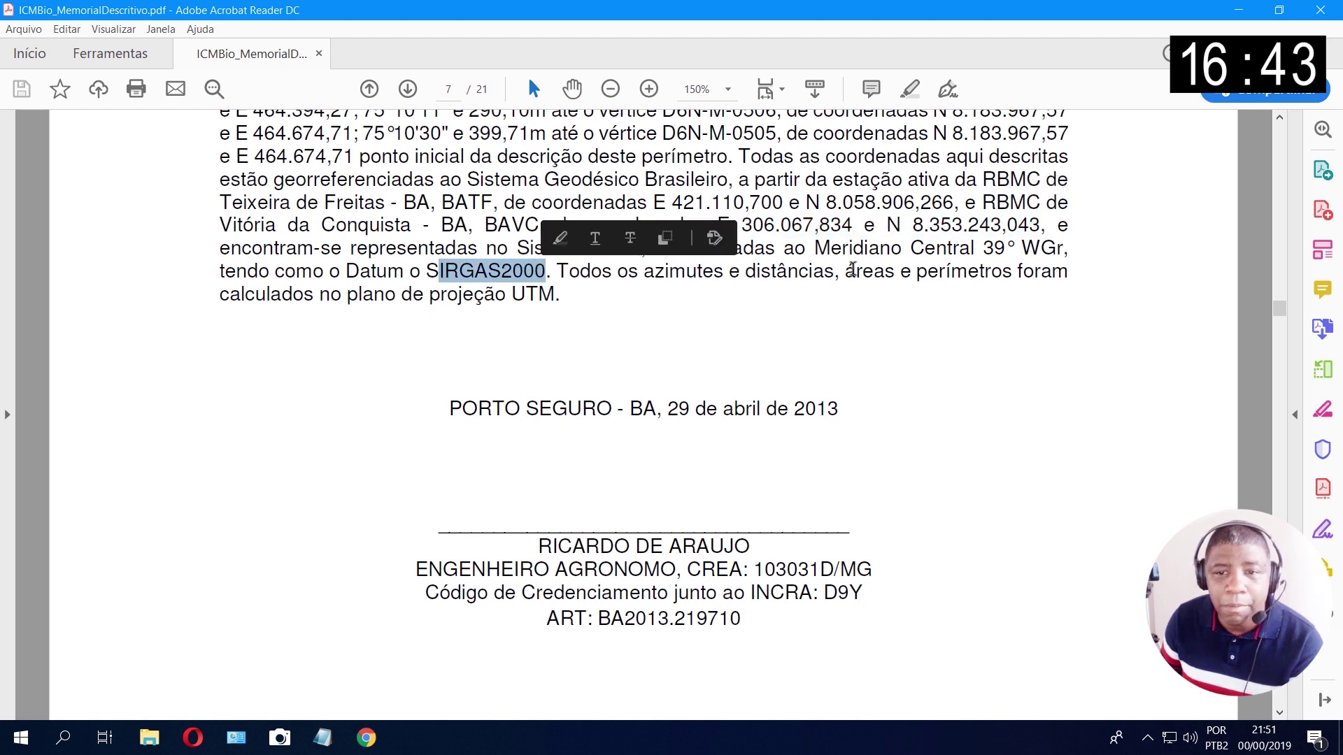
left_click_drag(814, 248, 1038, 244)
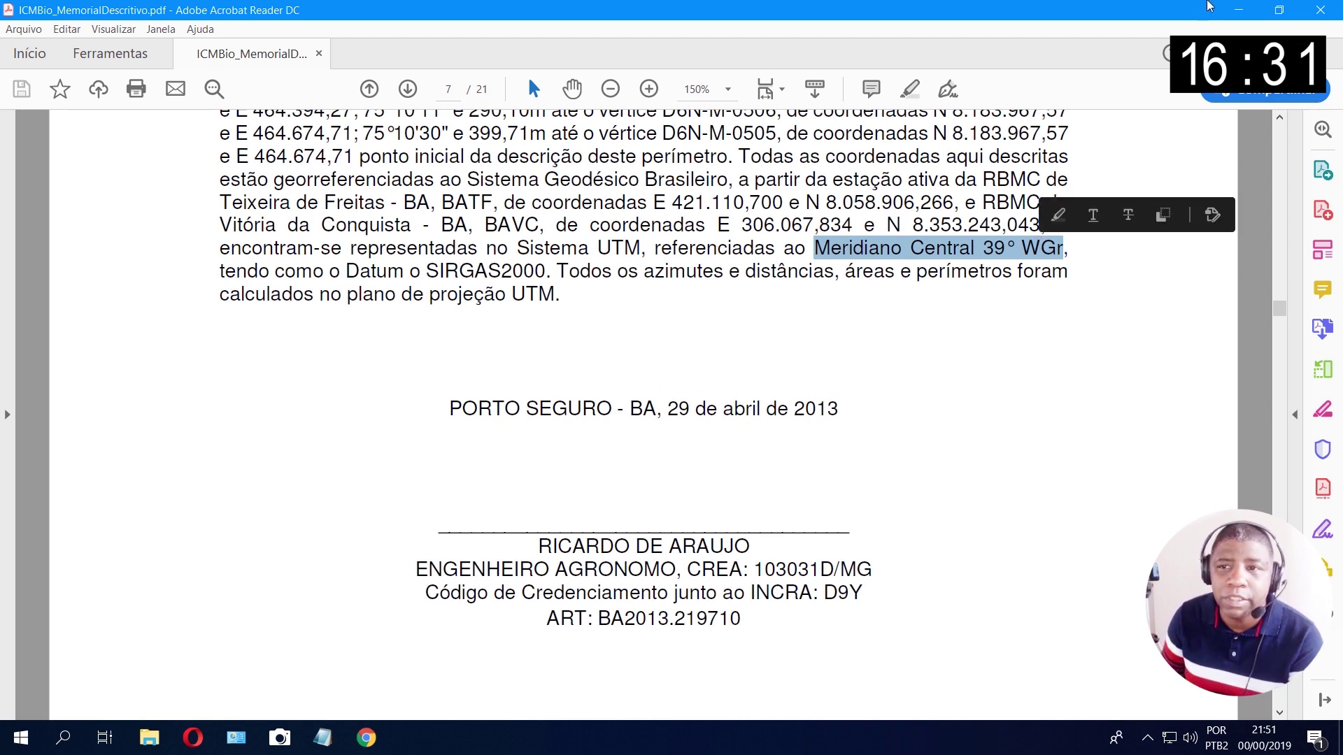
left_click(1237, 9)
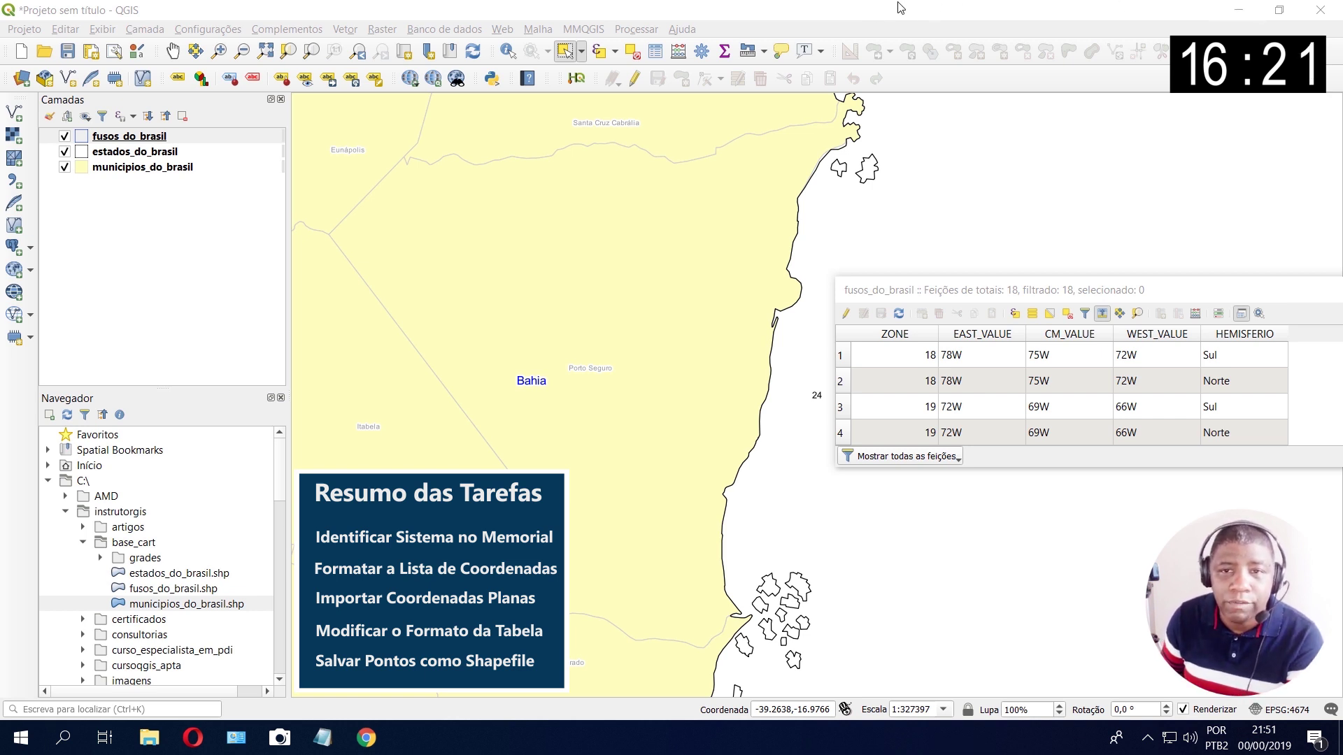
Step: Open ICMBio_MemorialDescritivo.docx from the C:\temp\Parque\Word folder in Word
left_click(869, 7)
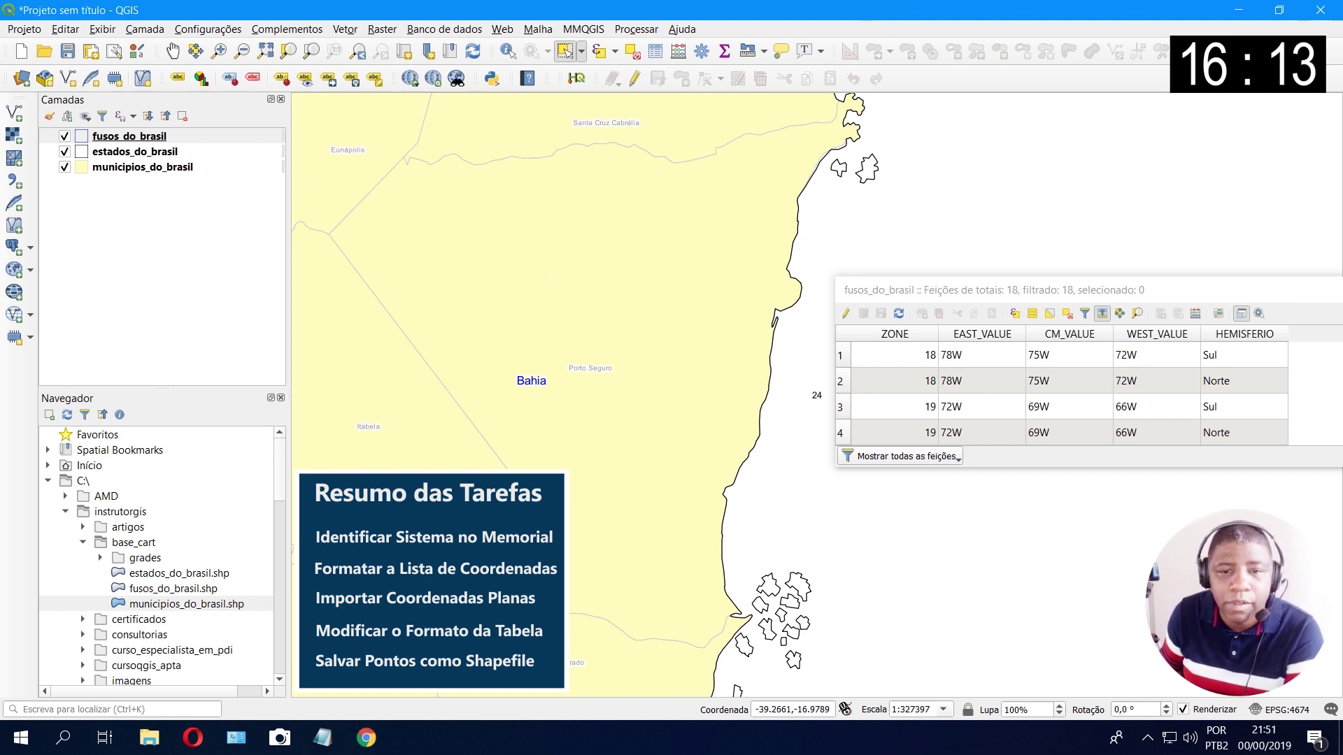
left_click(149, 738)
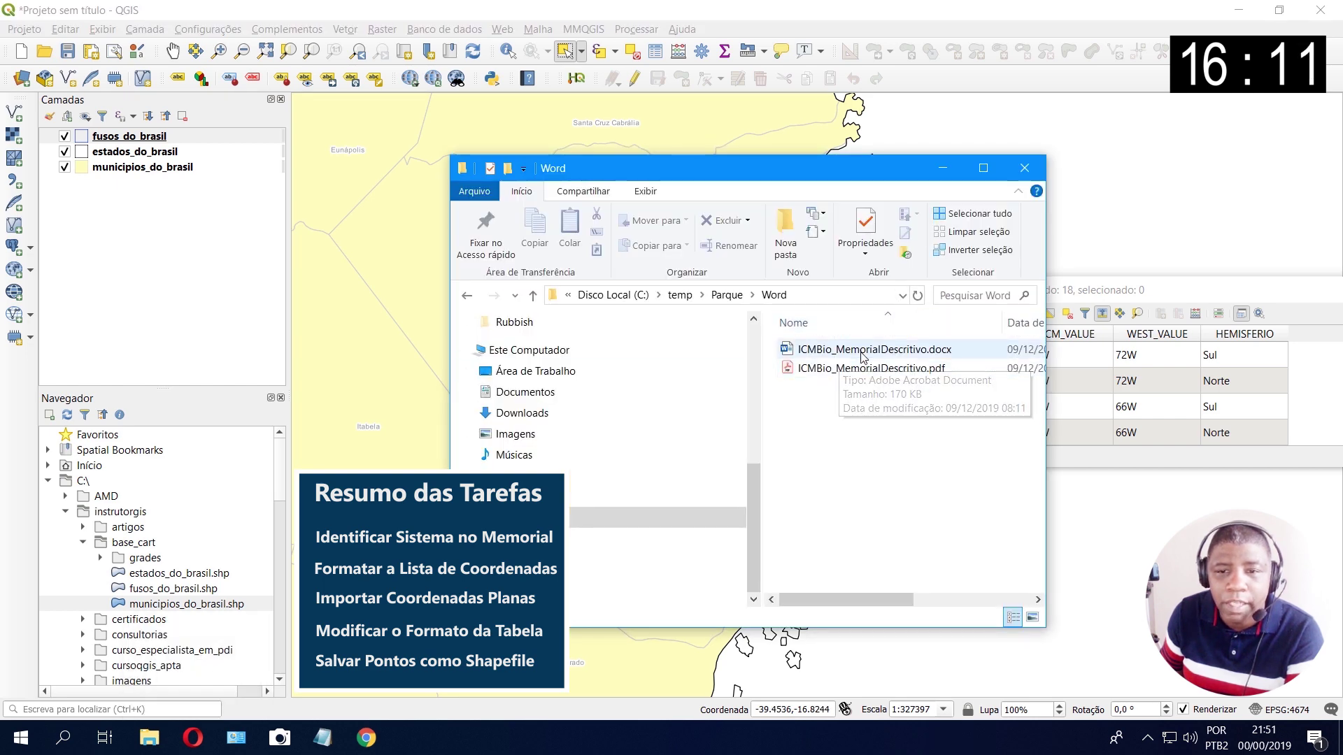
left_click(912, 369)
left_click(862, 356)
double_click(860, 354)
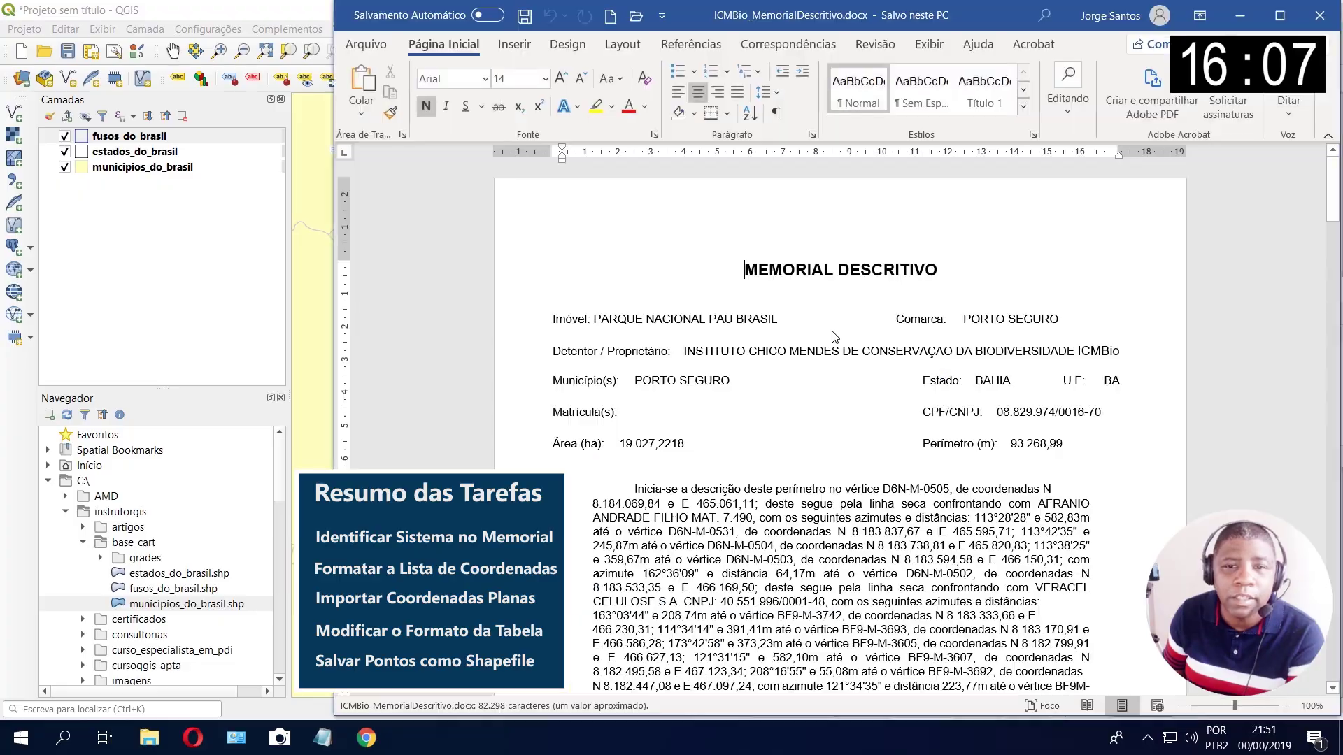
Step: Skim the vertex descriptions through the pages of the memorial in Word and return to its beginning
scroll(883, 376, "down", 10)
scroll(883, 376, "down", 15)
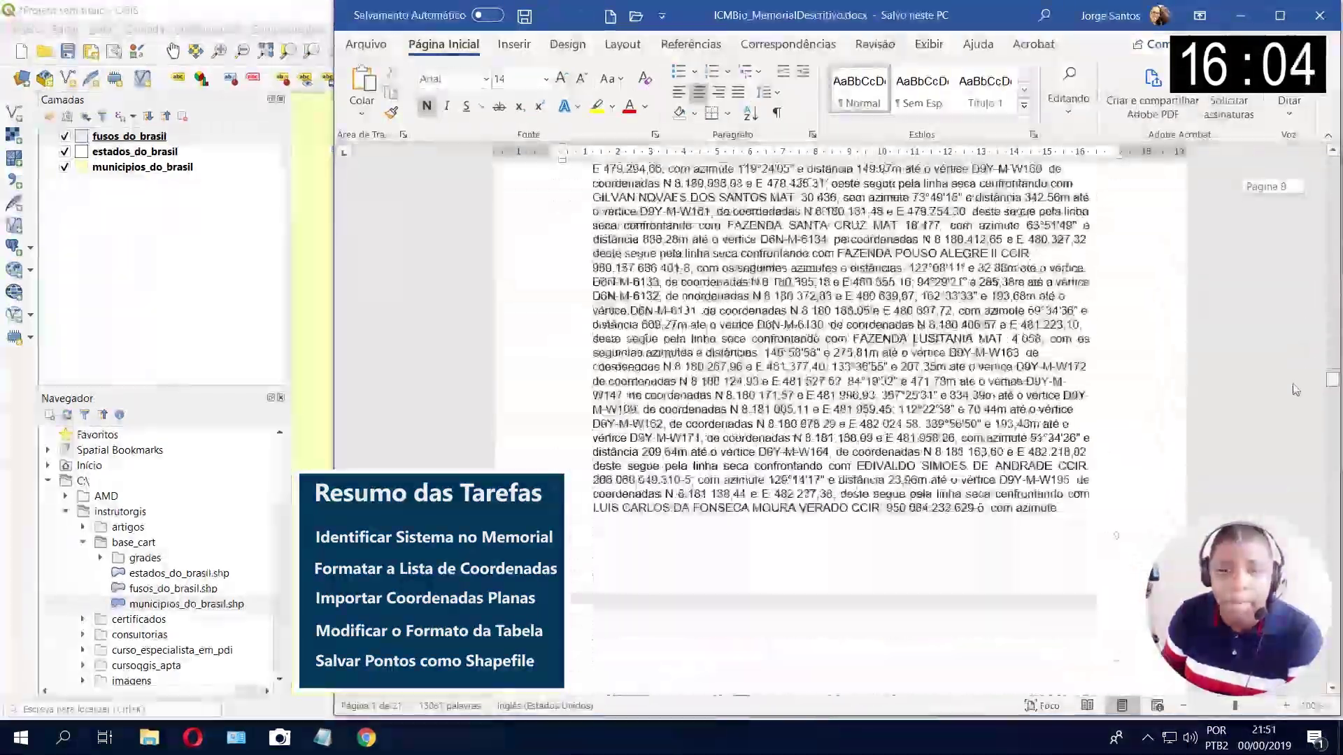
left_click_drag(1294, 390, 1314, 153)
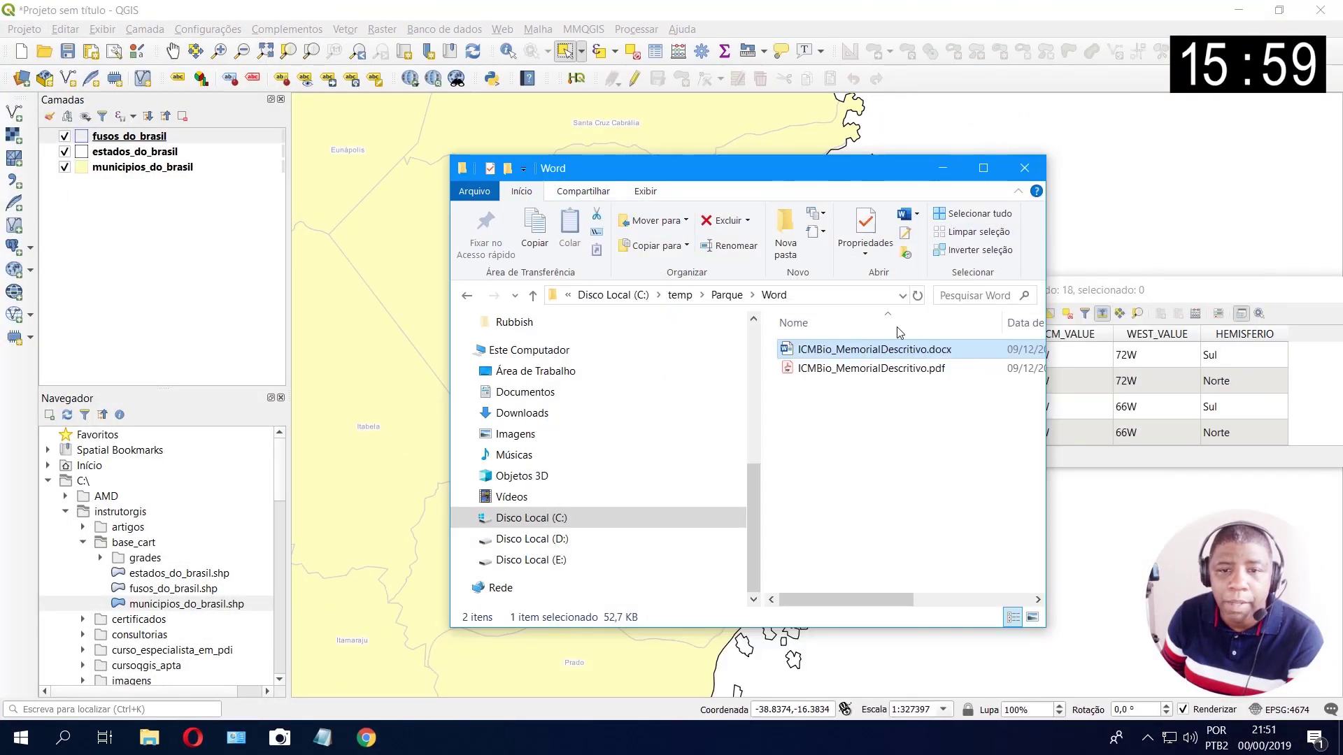
Step: Open ParquePauBrasil.xlsx from the C:\temp\Parque\Excel folder, making Excel the default application for .xlsx files
left_click(727, 295)
left_click(813, 352)
double_click(815, 353)
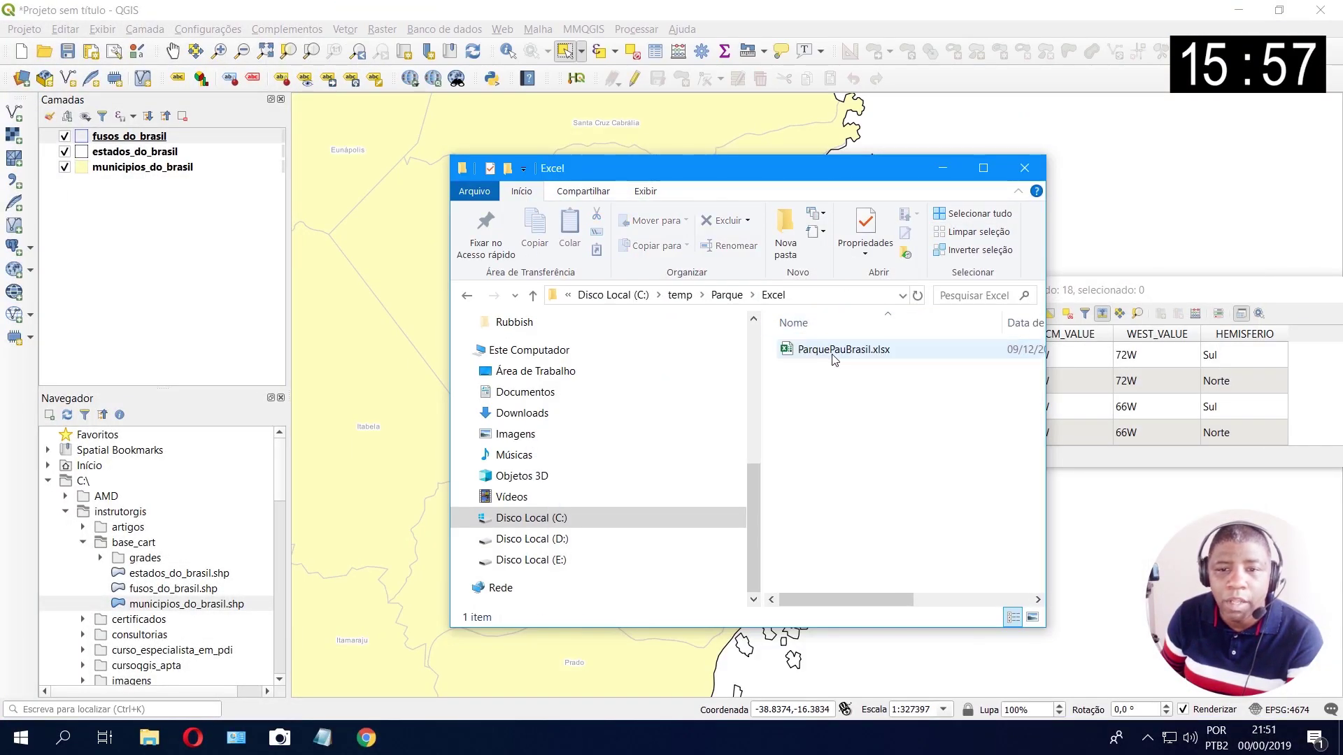
double_click(825, 353)
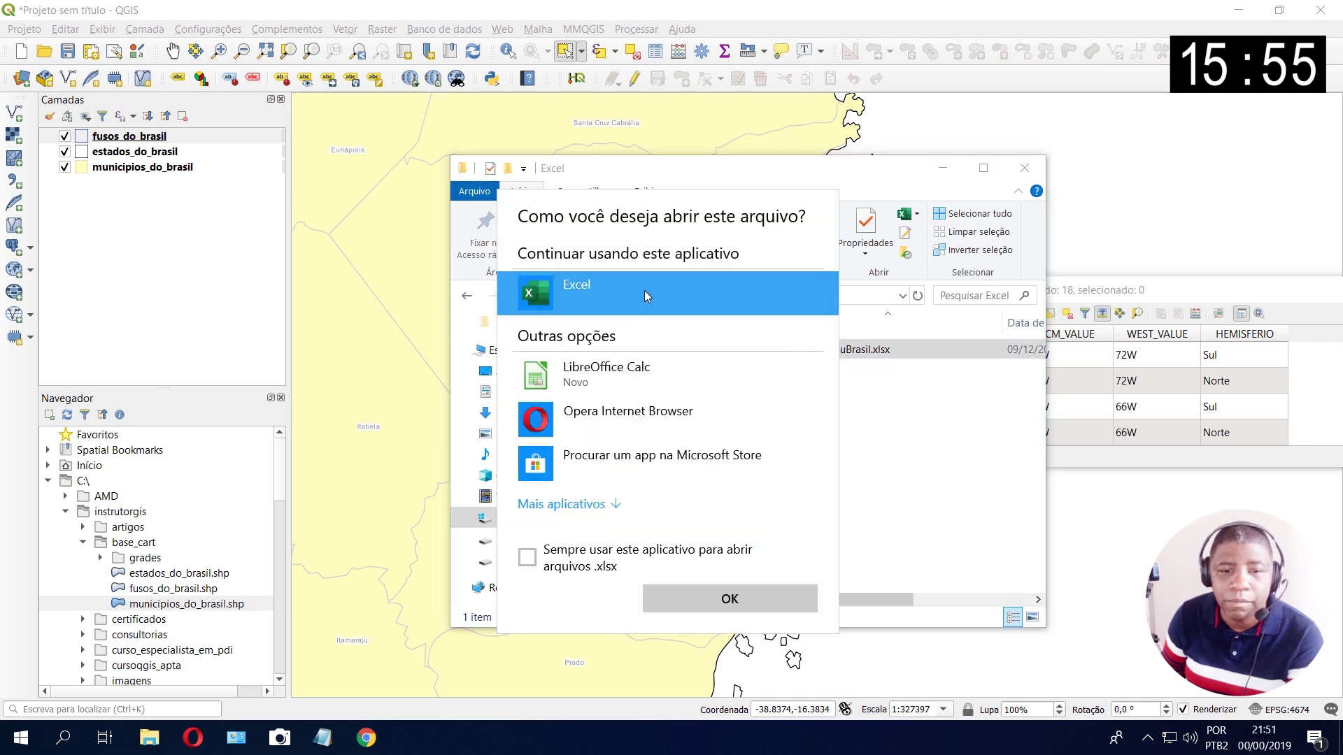
left_click(527, 557)
left_click(729, 599)
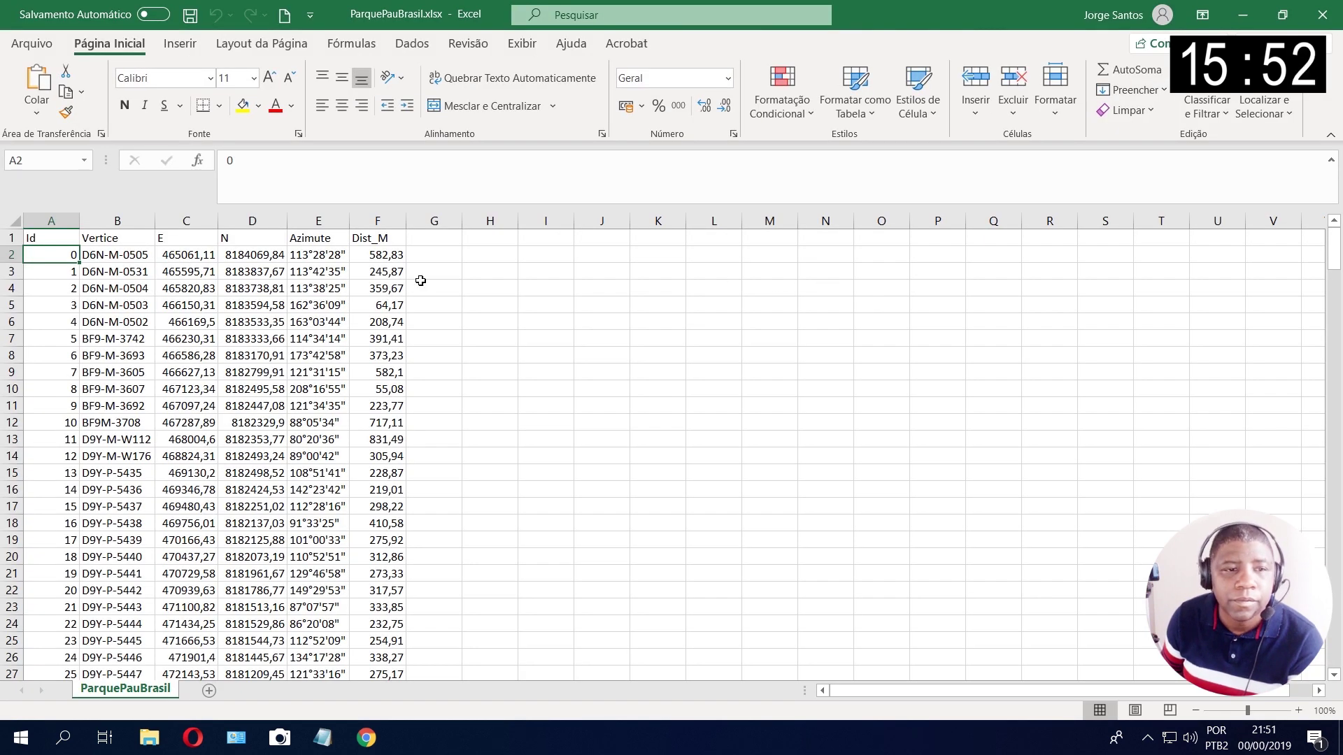
Step: Enlarge the worksheet to 150% and review the header row fields Id, Vertice, E, N, Azimute and Dist_M
left_click(179, 264)
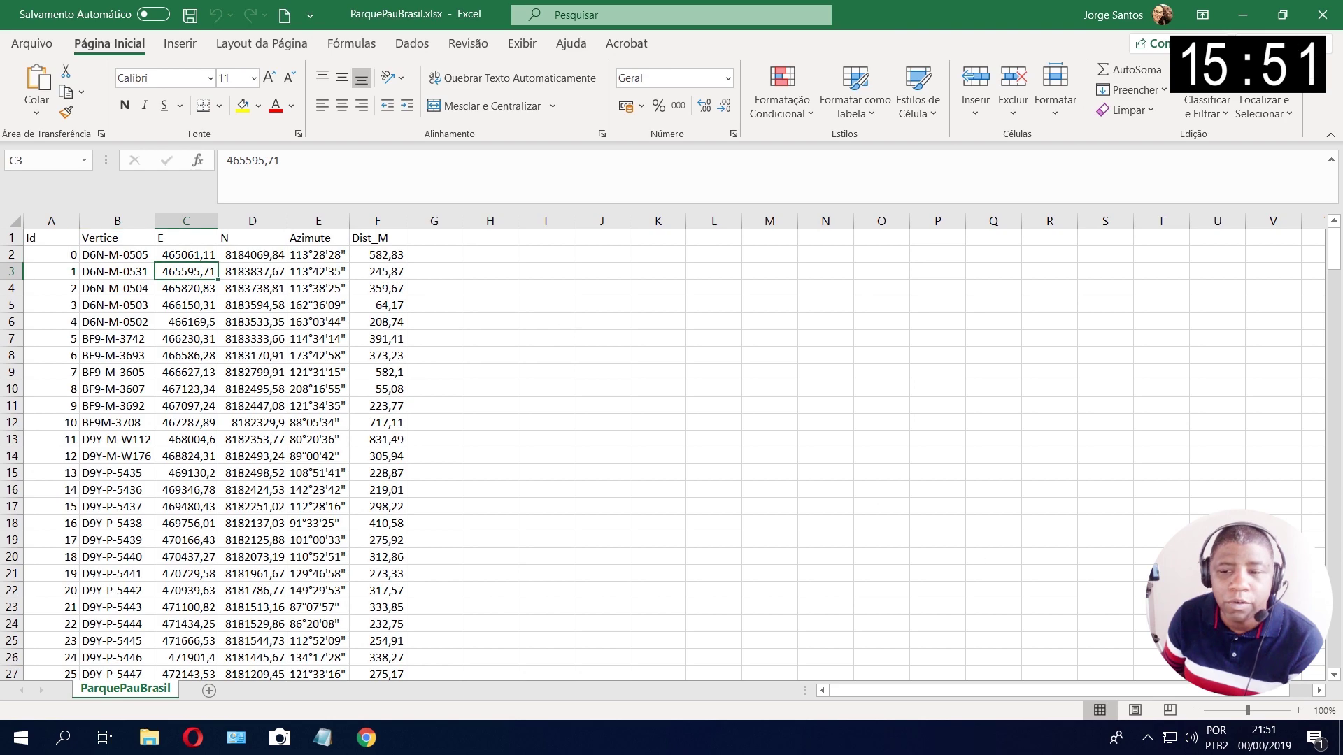
scroll(777, 448, "up", 5)
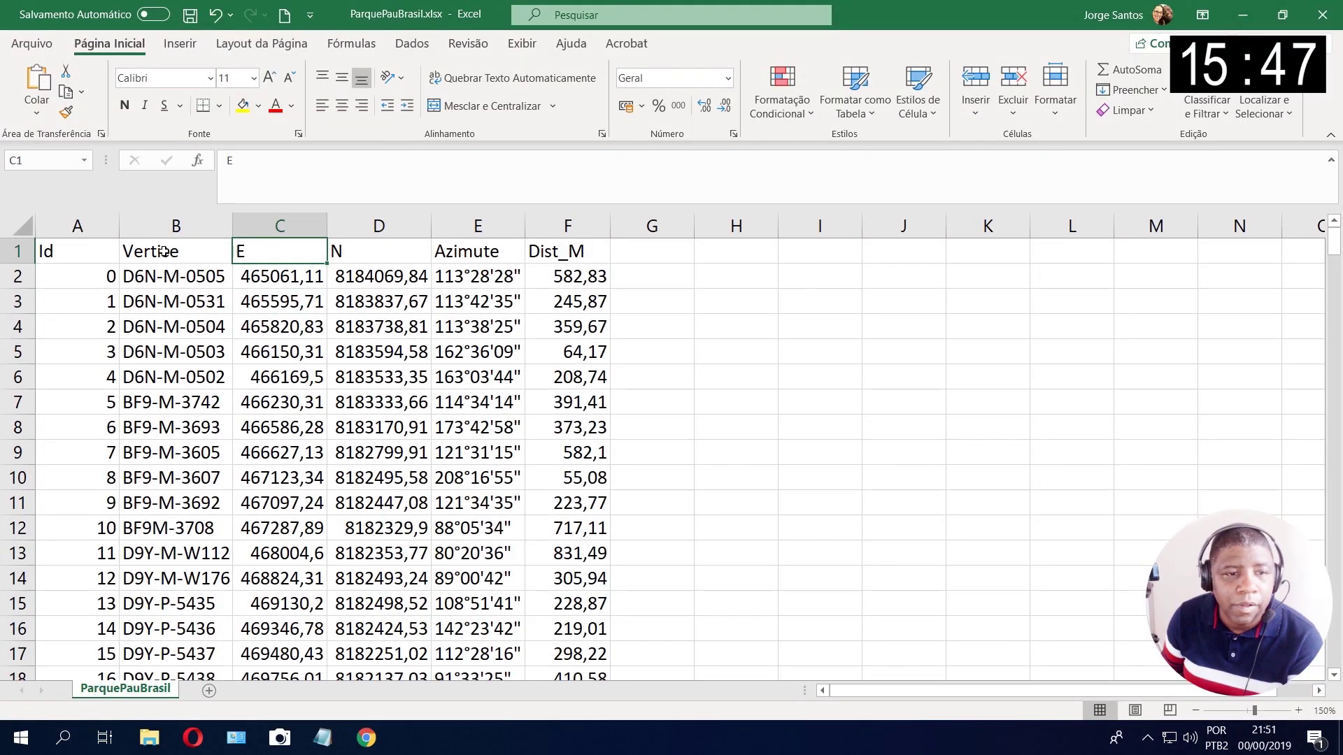
left_click(163, 252)
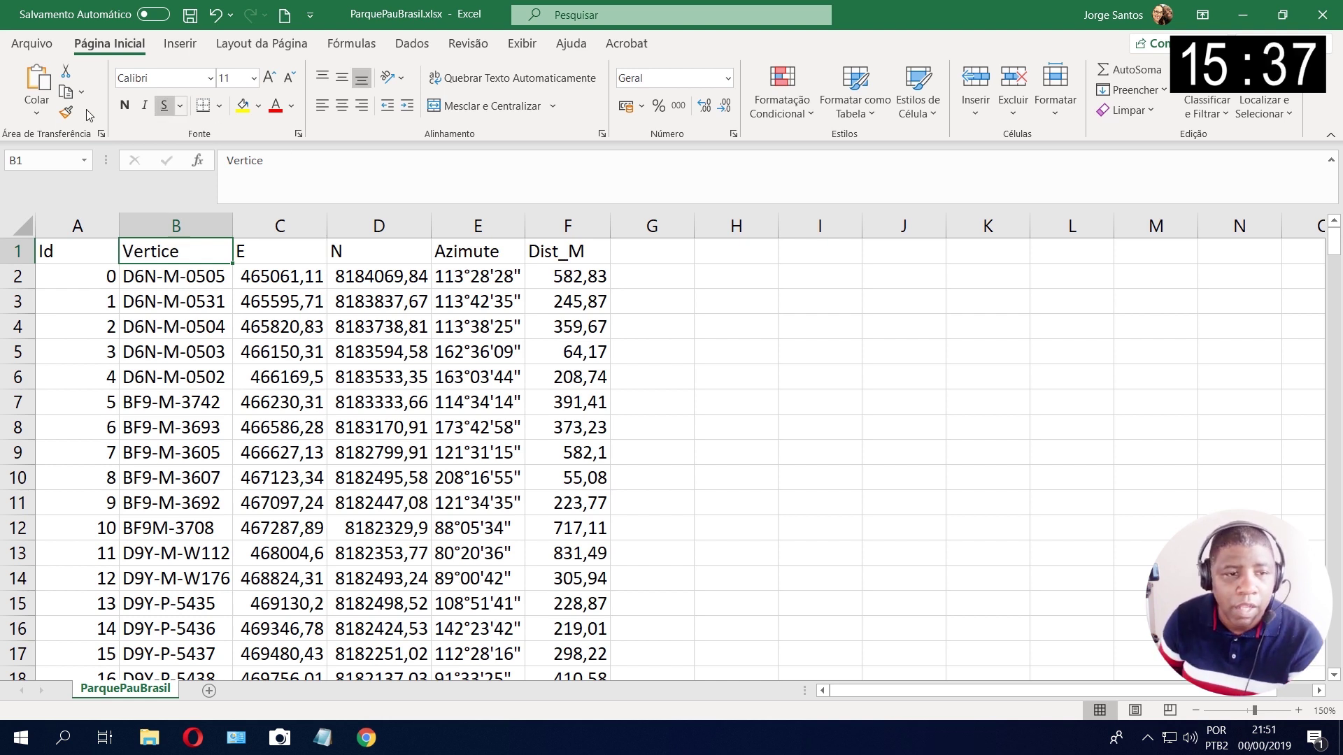
left_click_drag(78, 251, 607, 261)
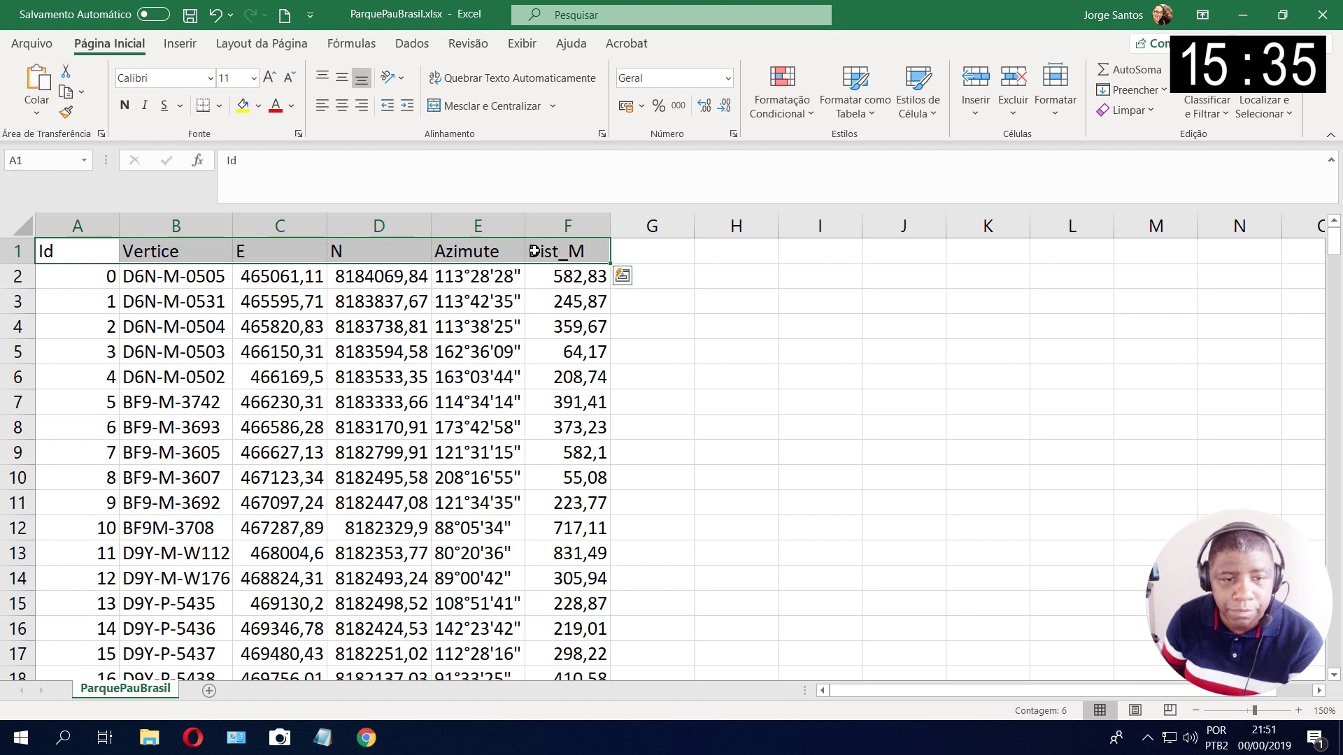
left_click(483, 252)
left_click(226, 248)
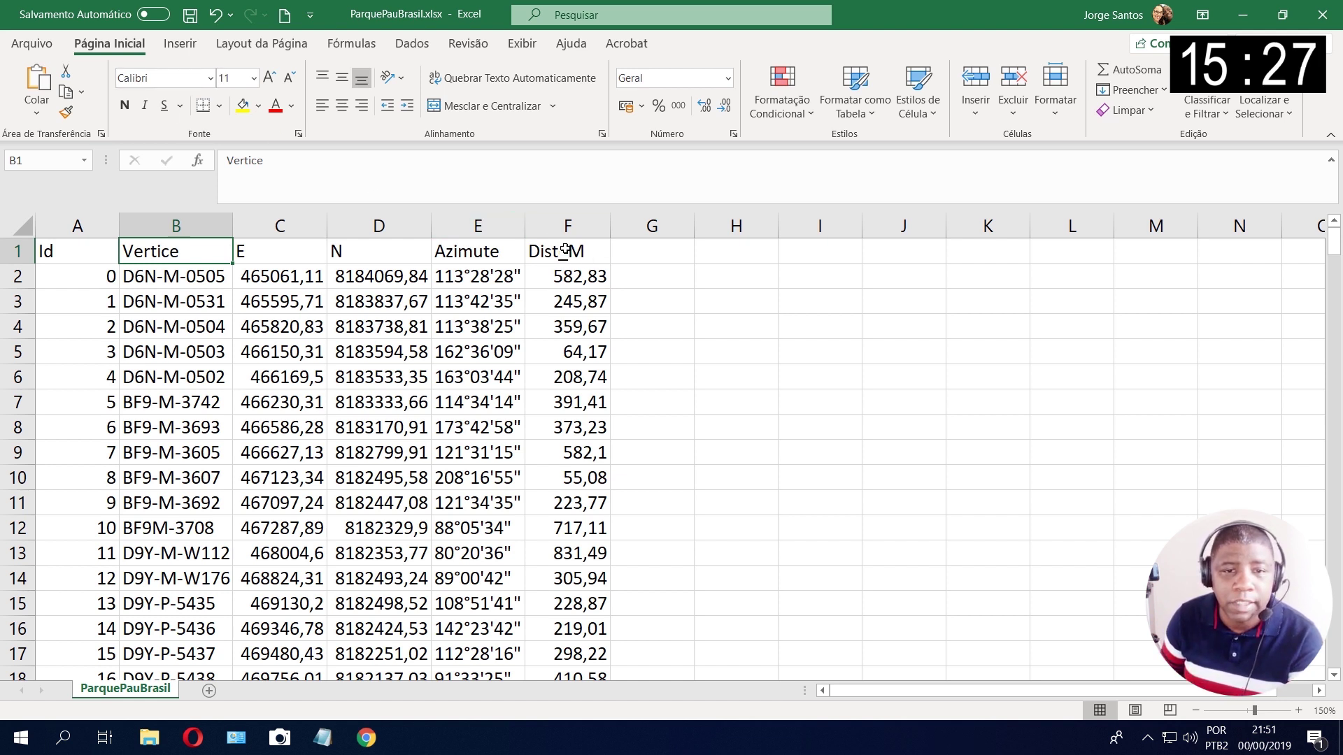
left_click_drag(145, 249, 550, 243)
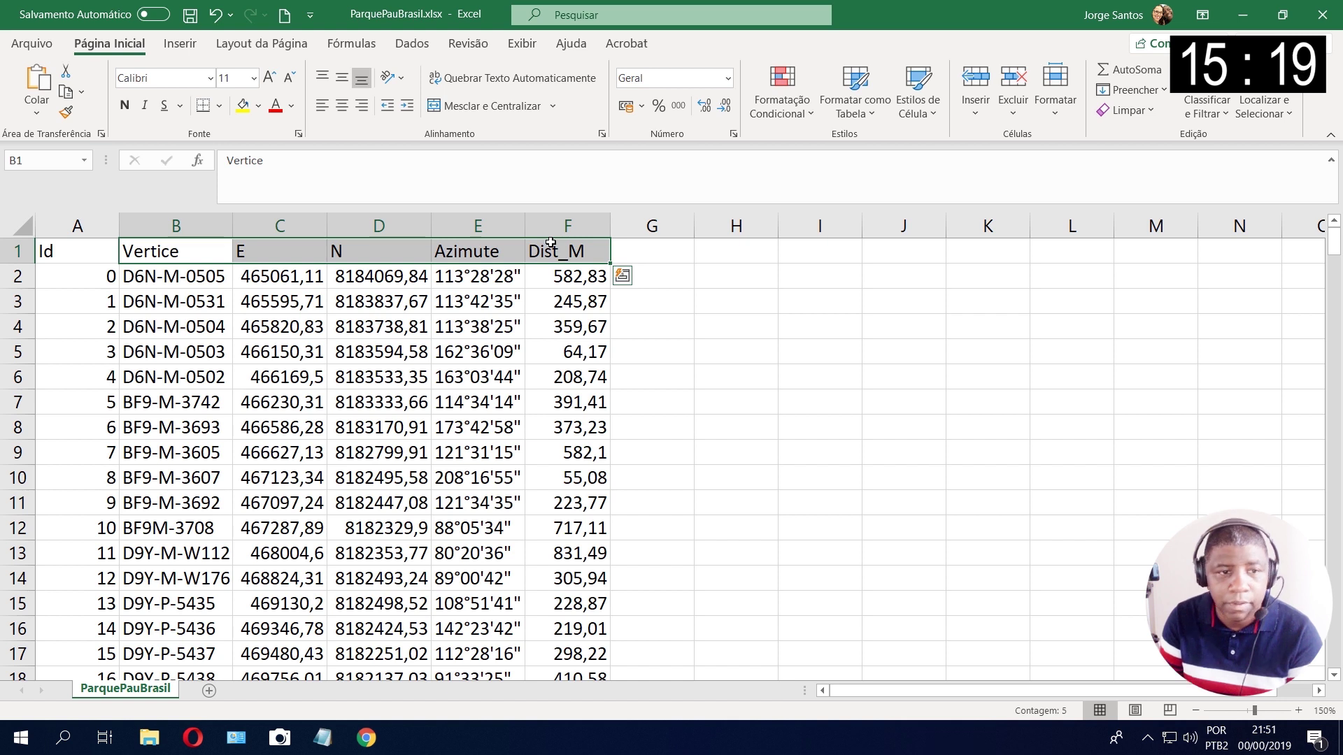
left_click(77, 243)
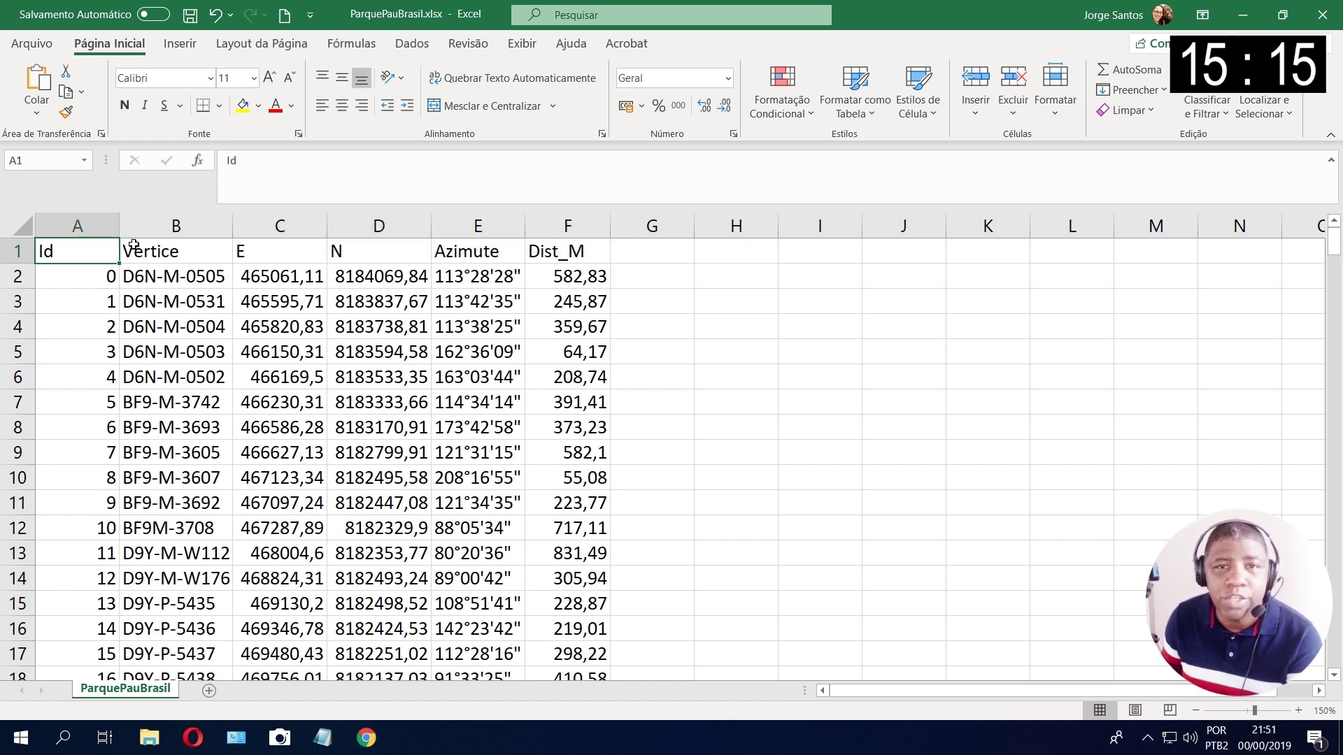
Step: Check the Id numbering from the first record down to the last row of the vertex list
left_click(107, 279)
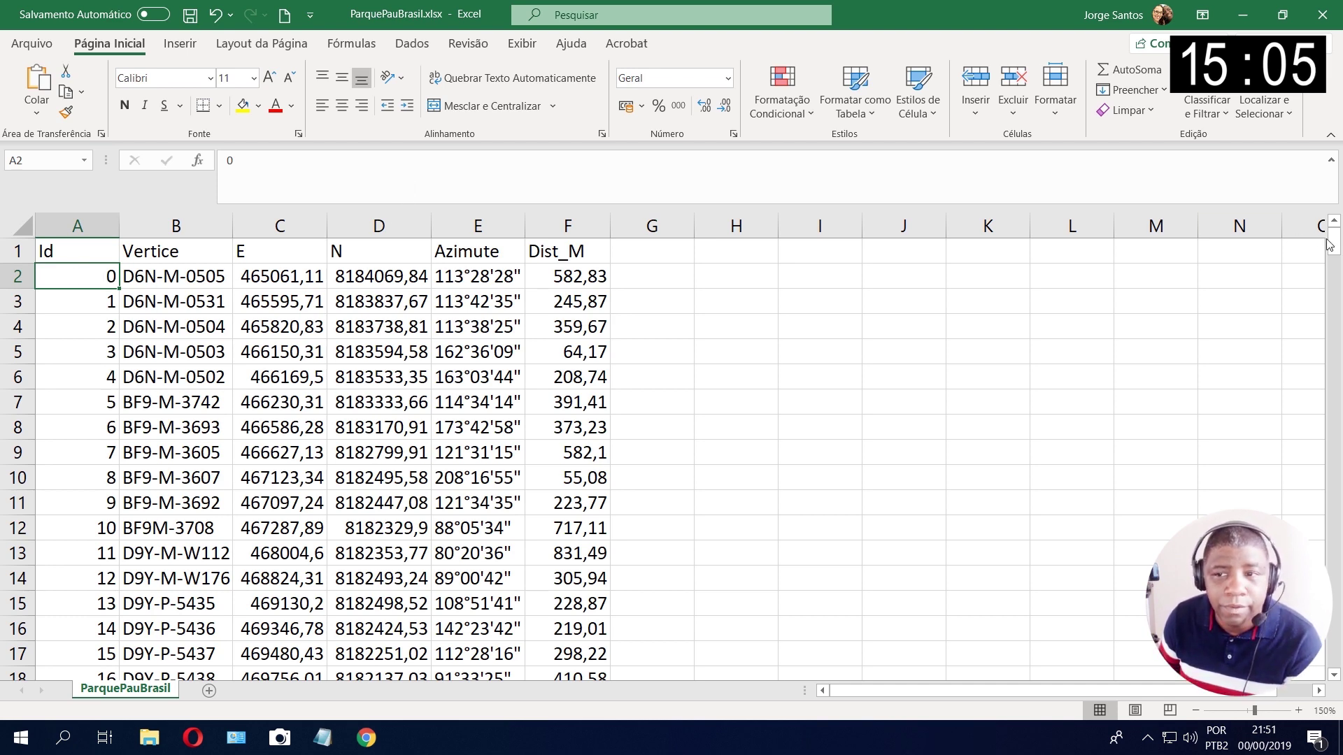
left_click_drag(1334, 244, 1336, 663)
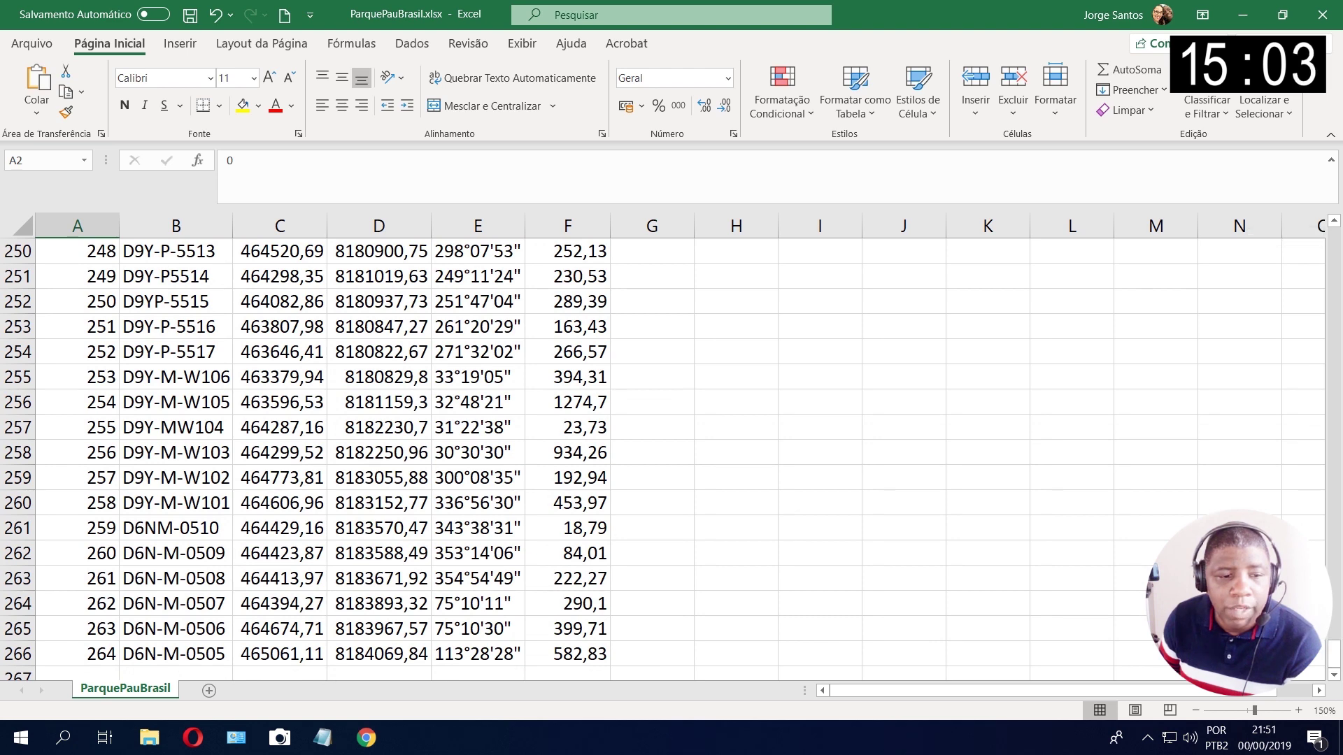
left_click(91, 658)
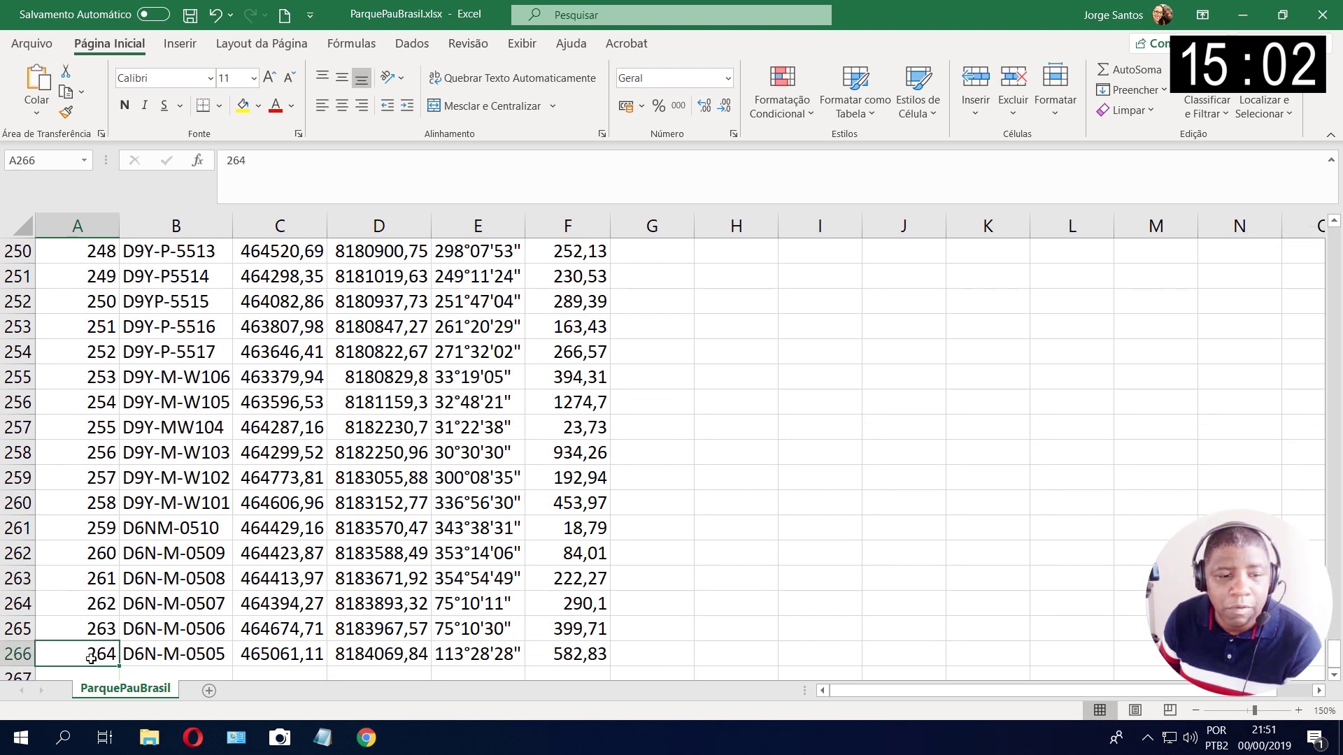
left_click(17, 654)
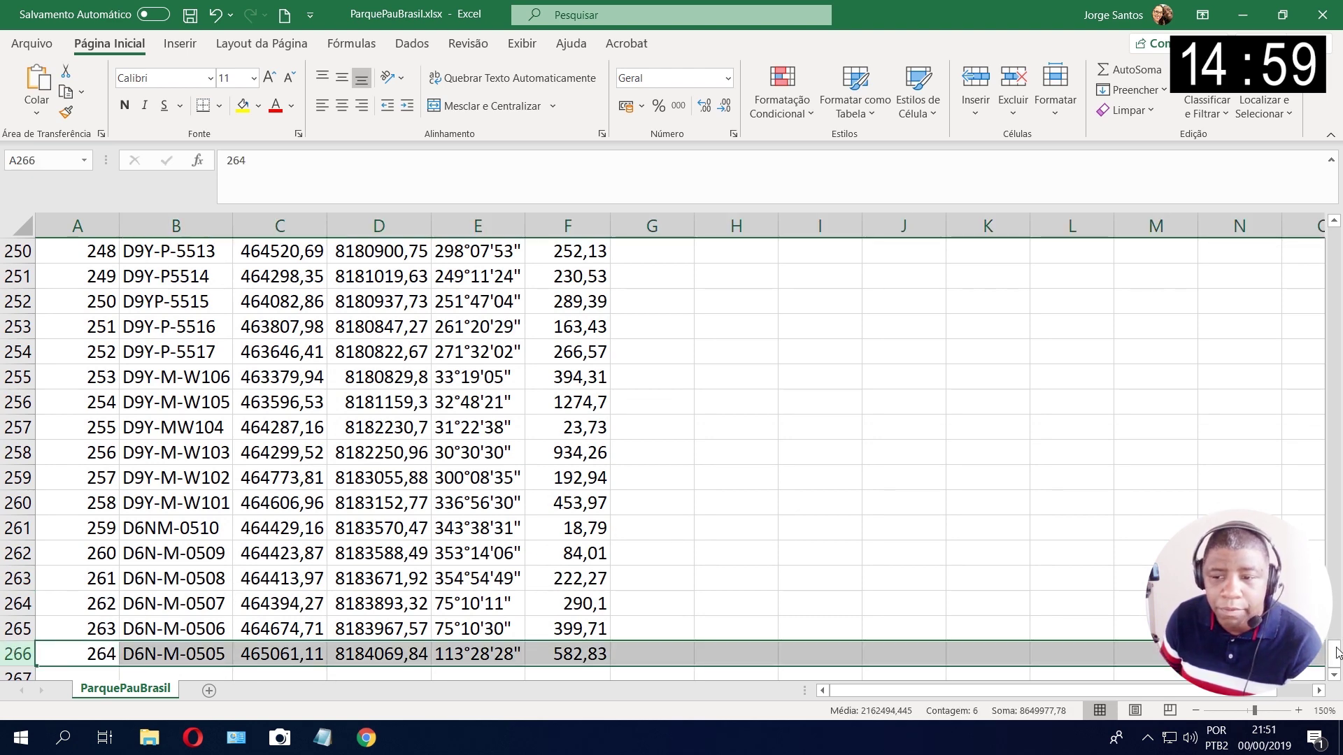
left_click_drag(1334, 650, 1334, 237)
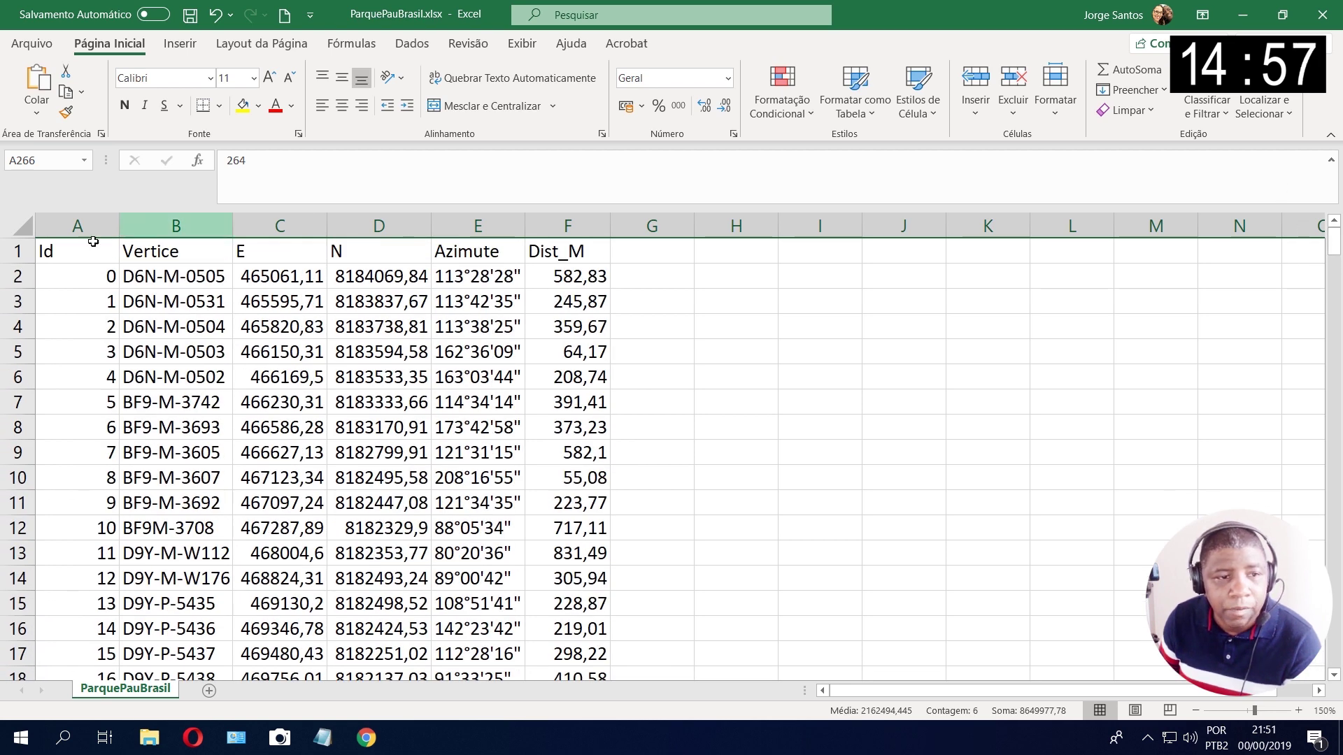
Step: Compare the starting vertex in row 2 with the closing vertex in row 266, and return to the start of the sheet
left_click(12, 285)
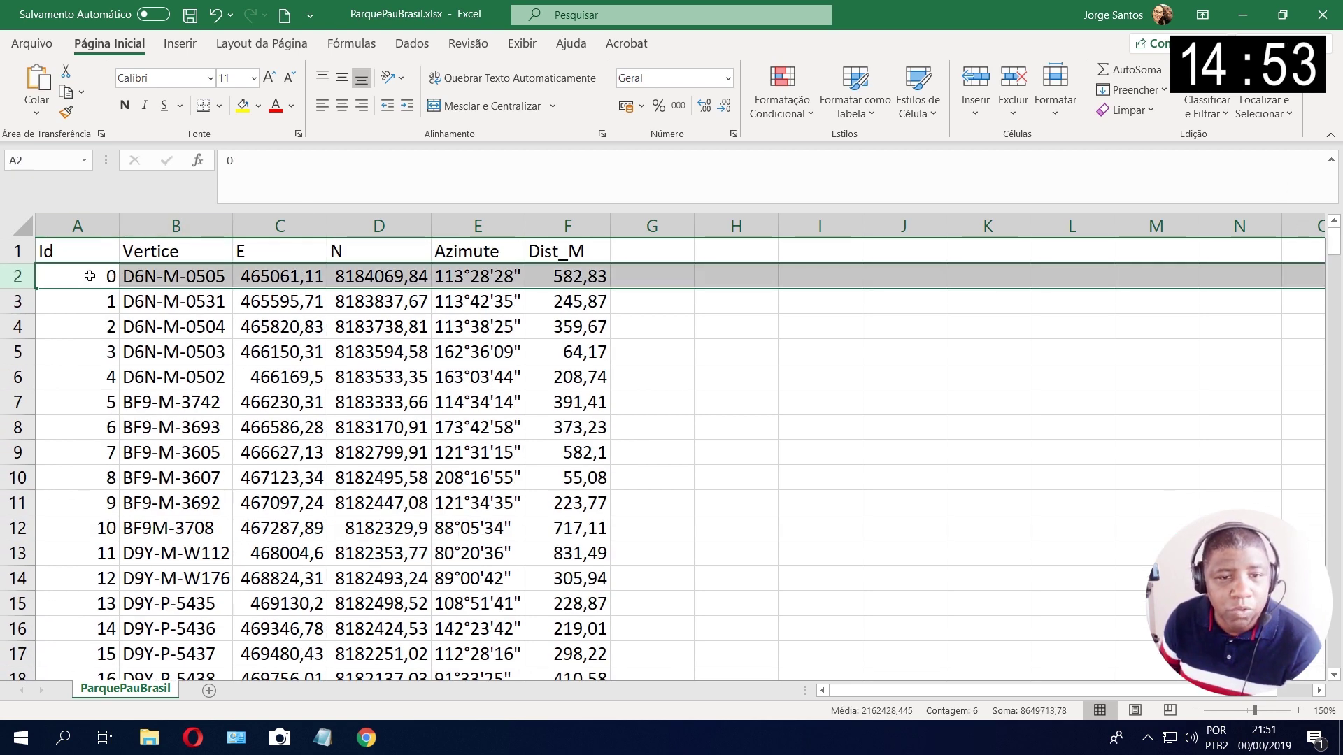
left_click_drag(1333, 254, 1333, 652)
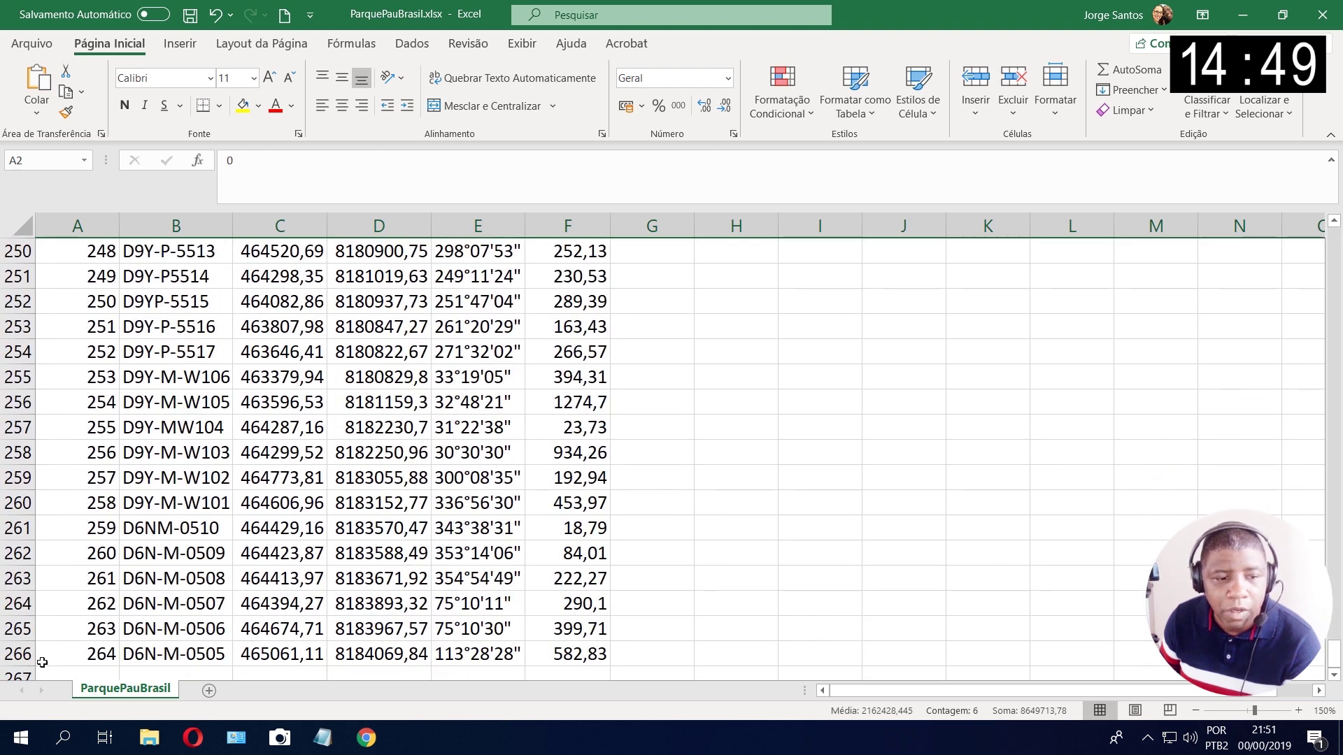
left_click(17, 654)
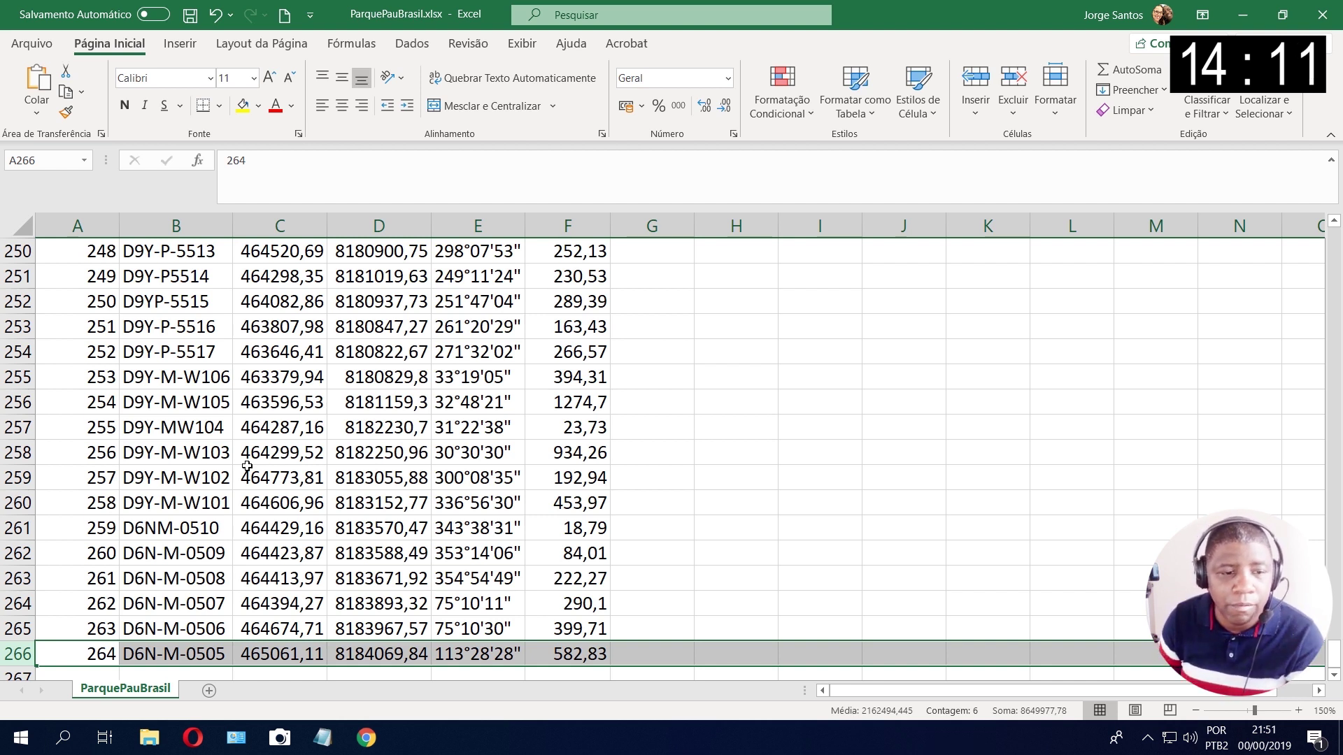
left_click(72, 646)
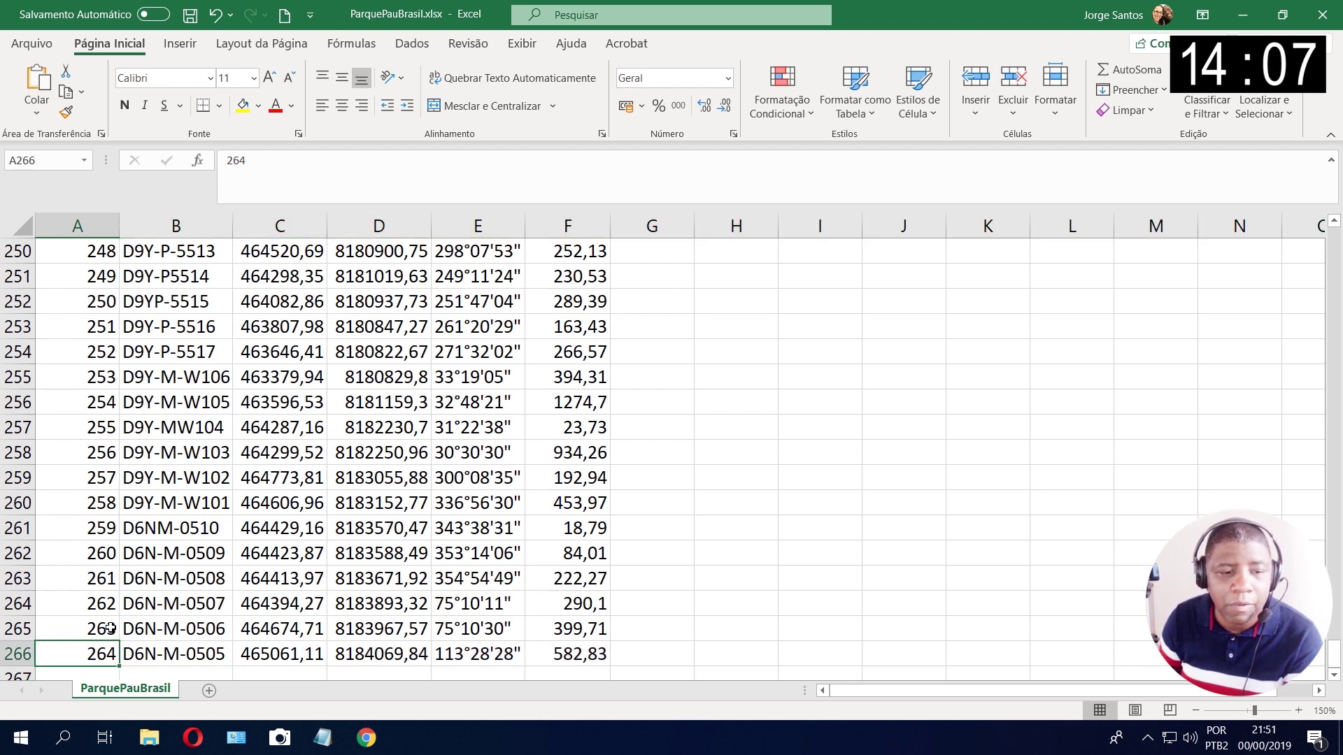
scroll(103, 639, "down", 1)
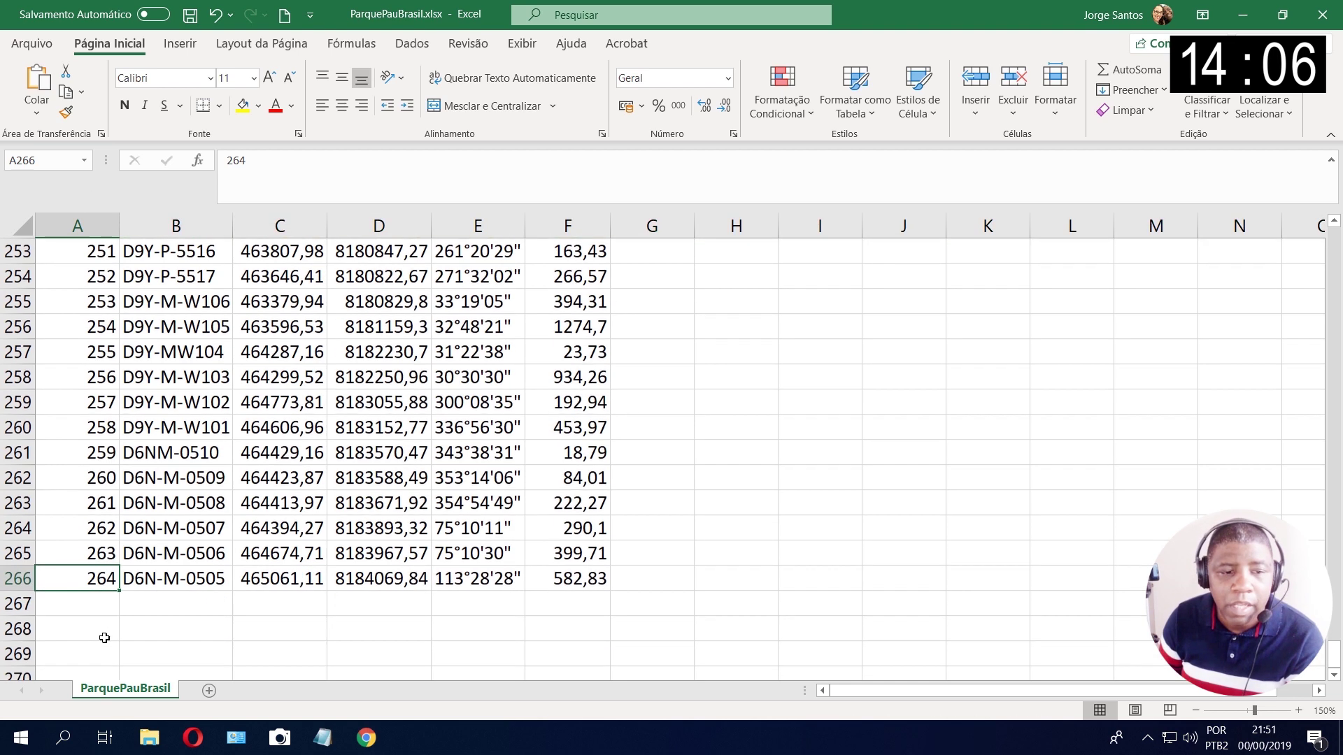
left_click(23, 578)
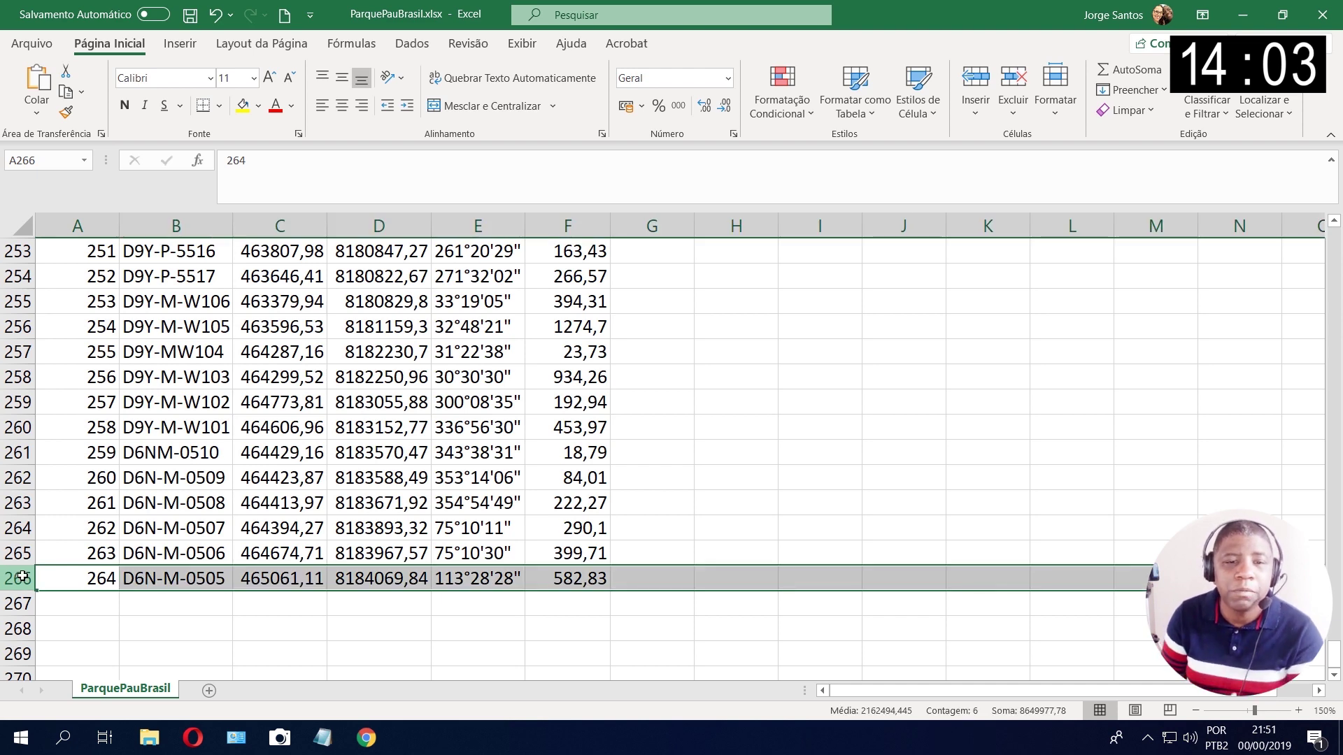
scroll(699, 578, "up", 14)
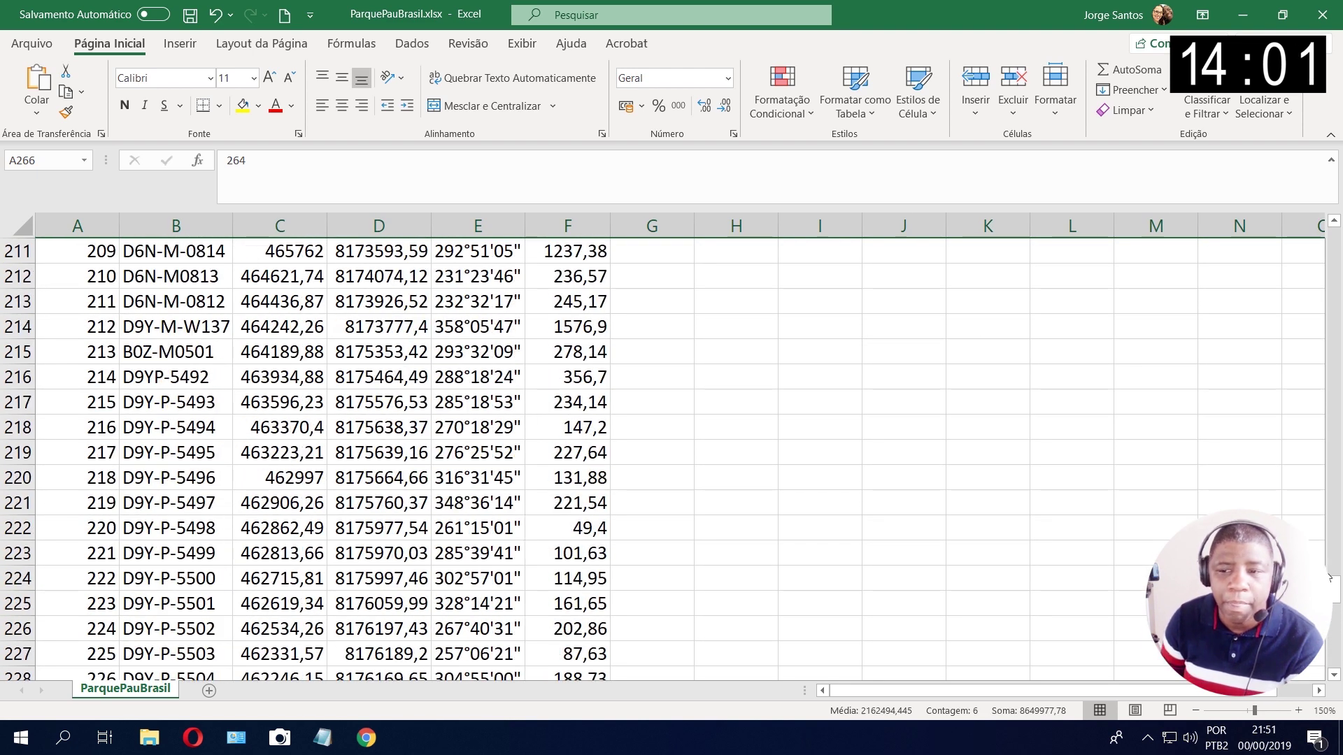
left_click_drag(1335, 598, 1335, 234)
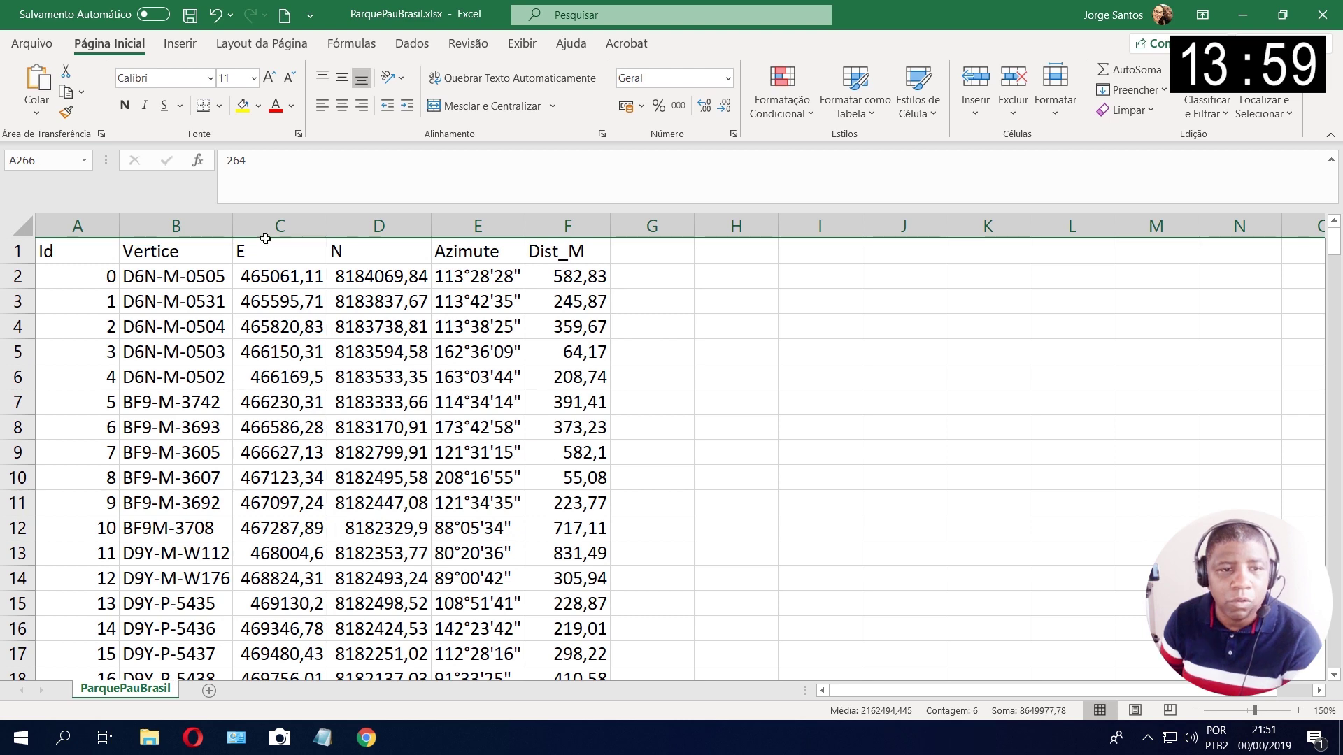
Step: Compare the spreadsheet's coordinates with the vertex text in ICMBio_MemorialDescritivo.docx in Word, and return to the Id header in Excel
left_click(243, 276)
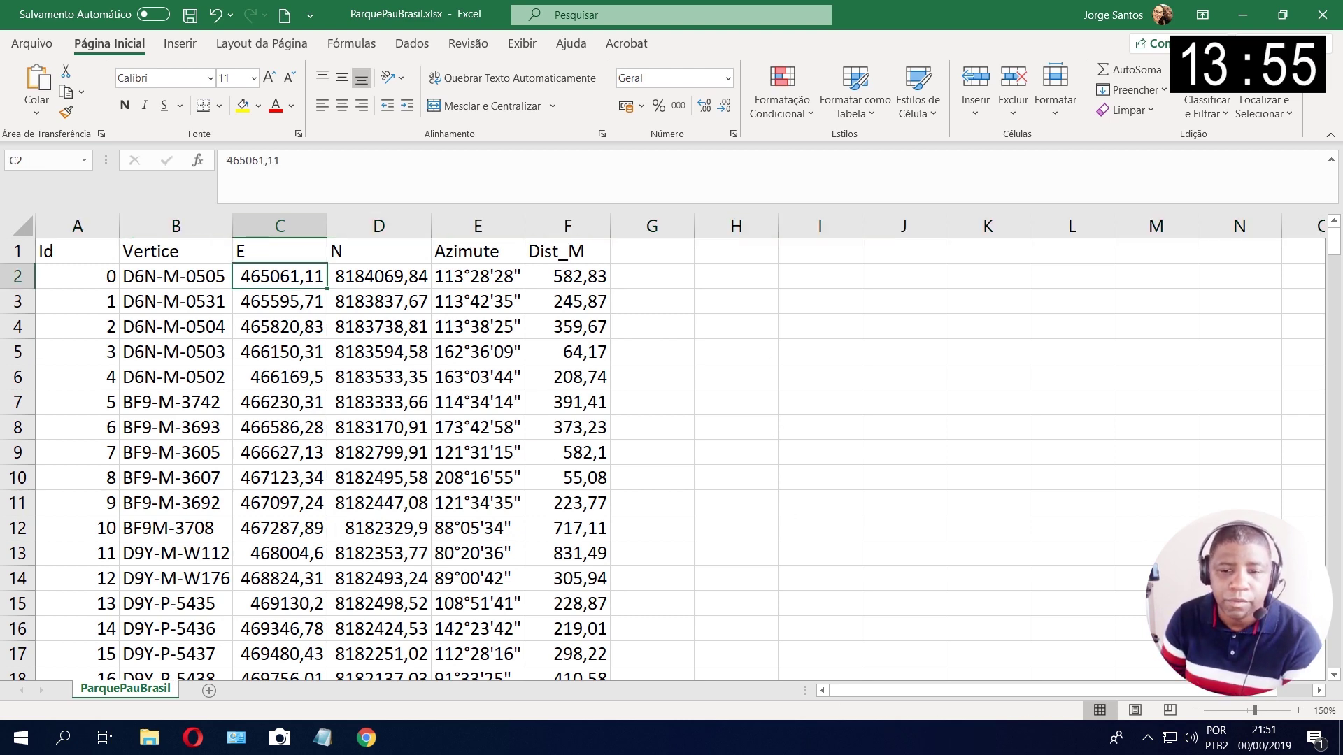
key("alt+Tab")
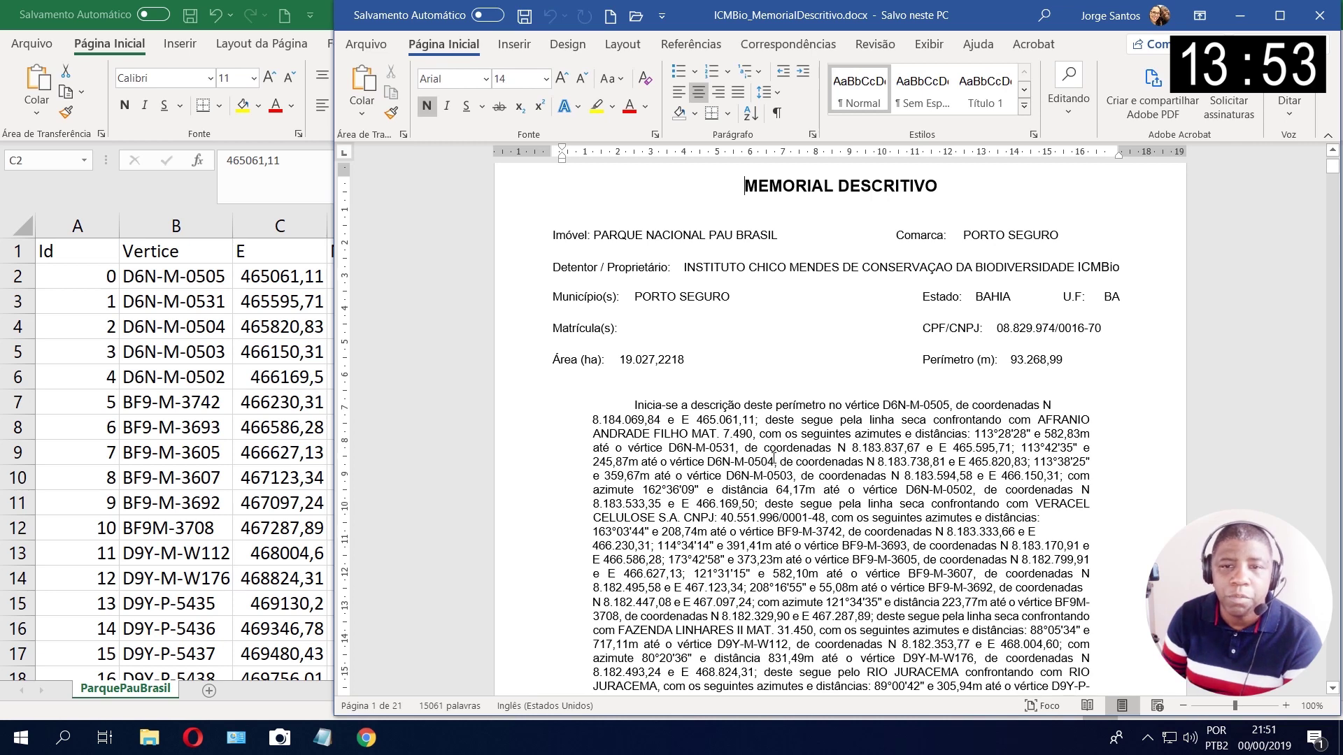
scroll(791, 423, "down", 4)
left_click(801, 407)
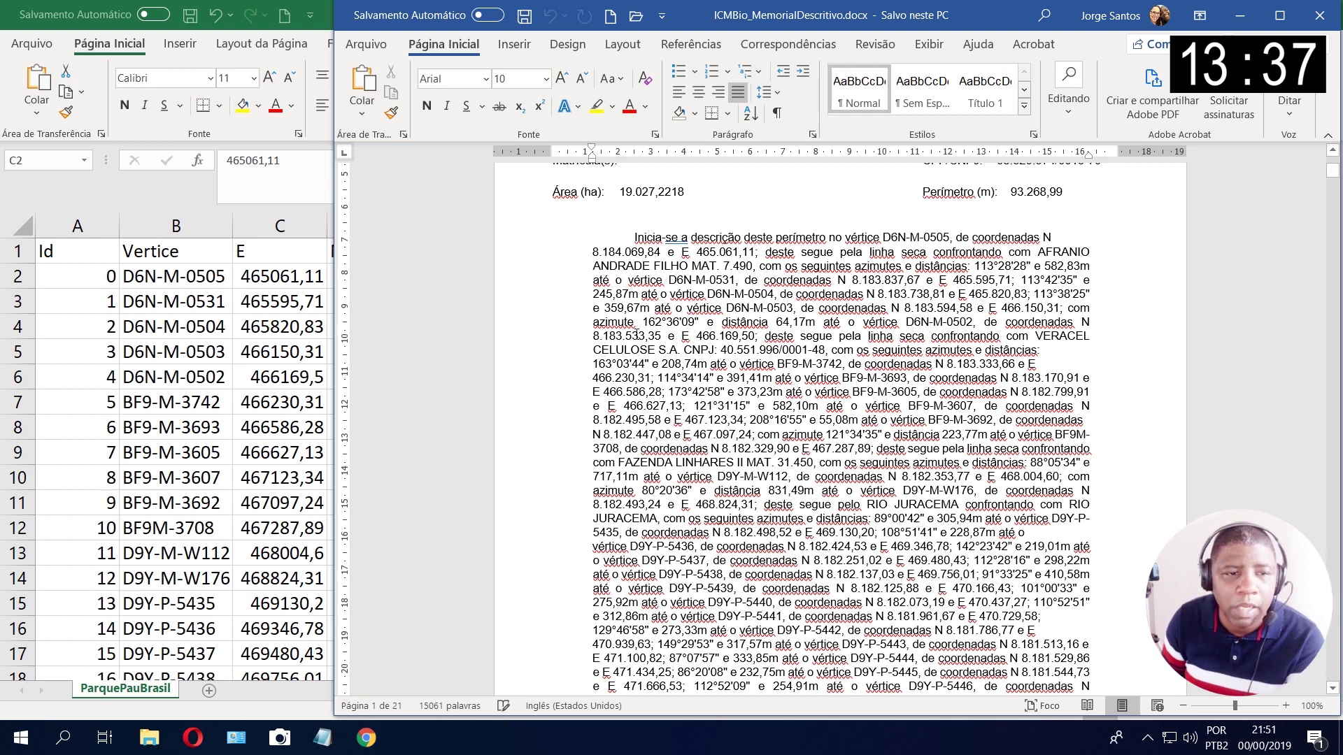
left_click(115, 251)
left_click(116, 251)
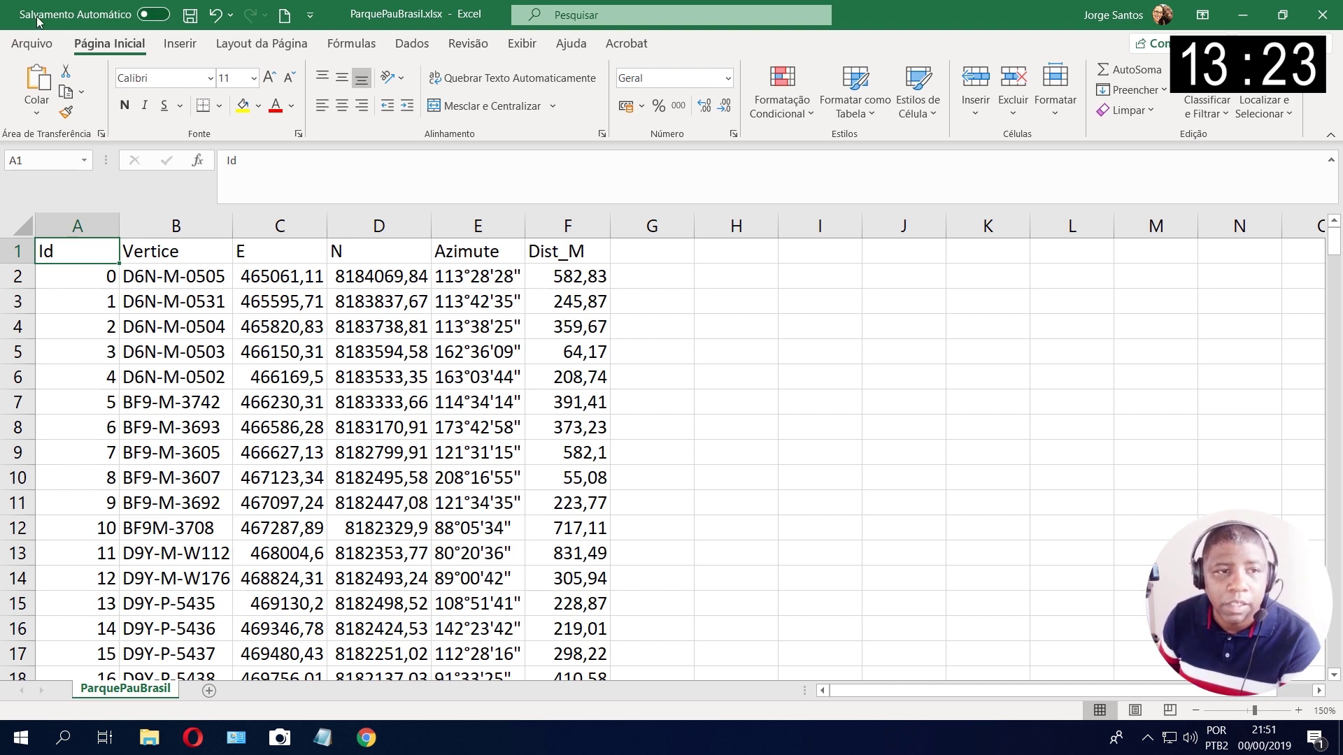
Step: Save the workbook as ParquePauBrasil in CSV (separado por vírgulas) format in C:\temp\Parque\Excel, and switch to that folder in File Explorer
left_click(32, 44)
left_click(98, 281)
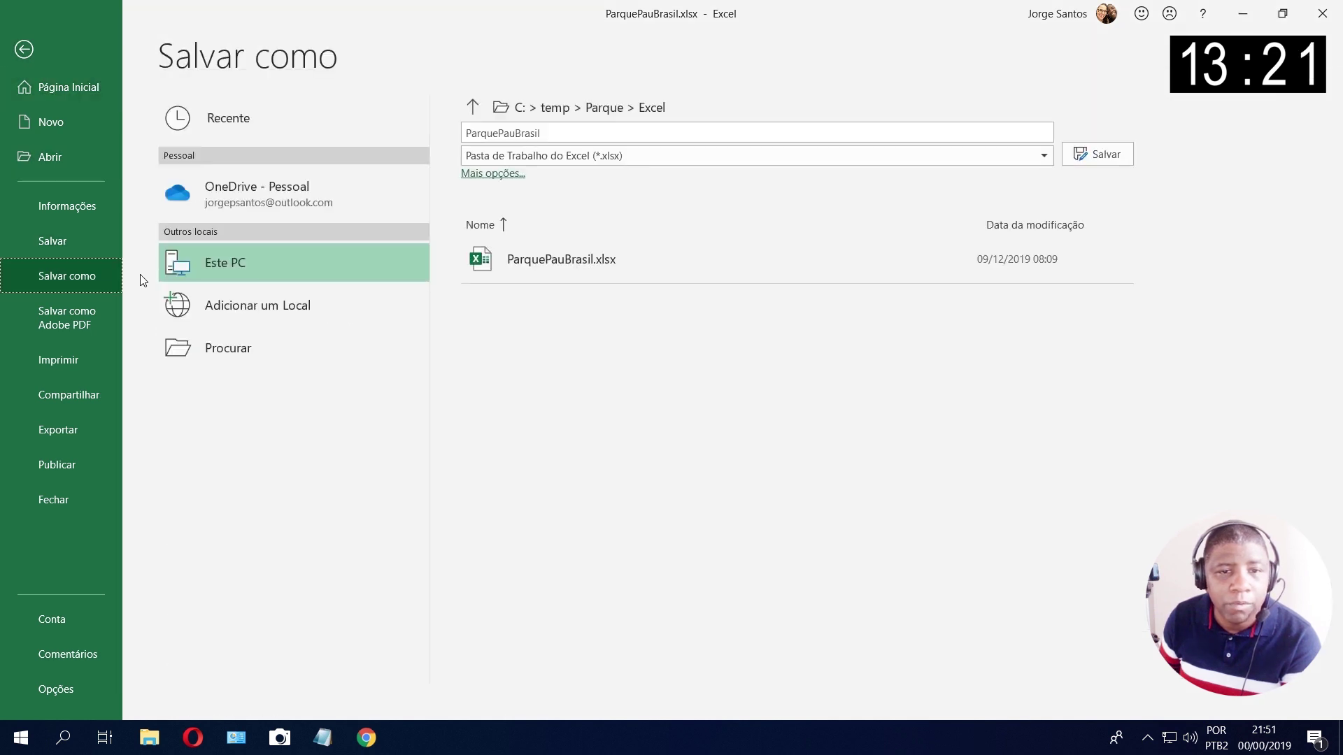
left_click(714, 156)
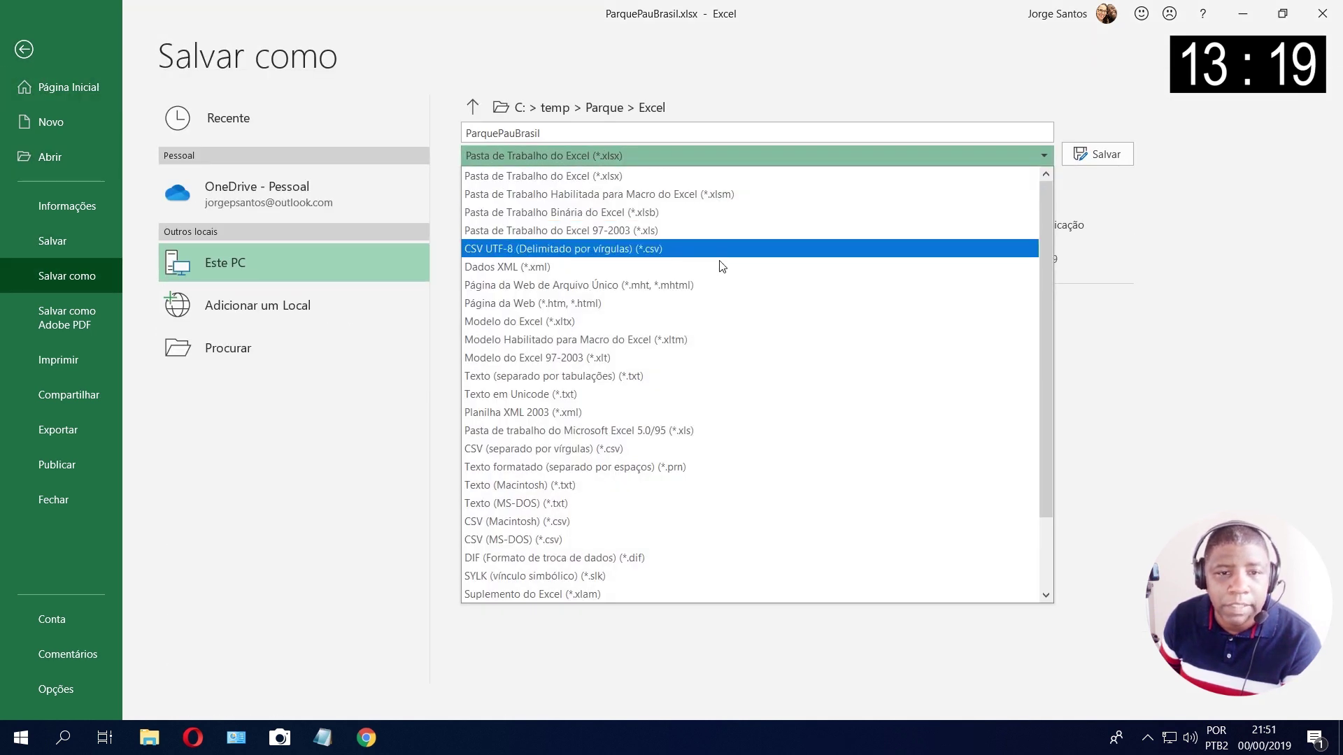
scroll(727, 300, "down", 2)
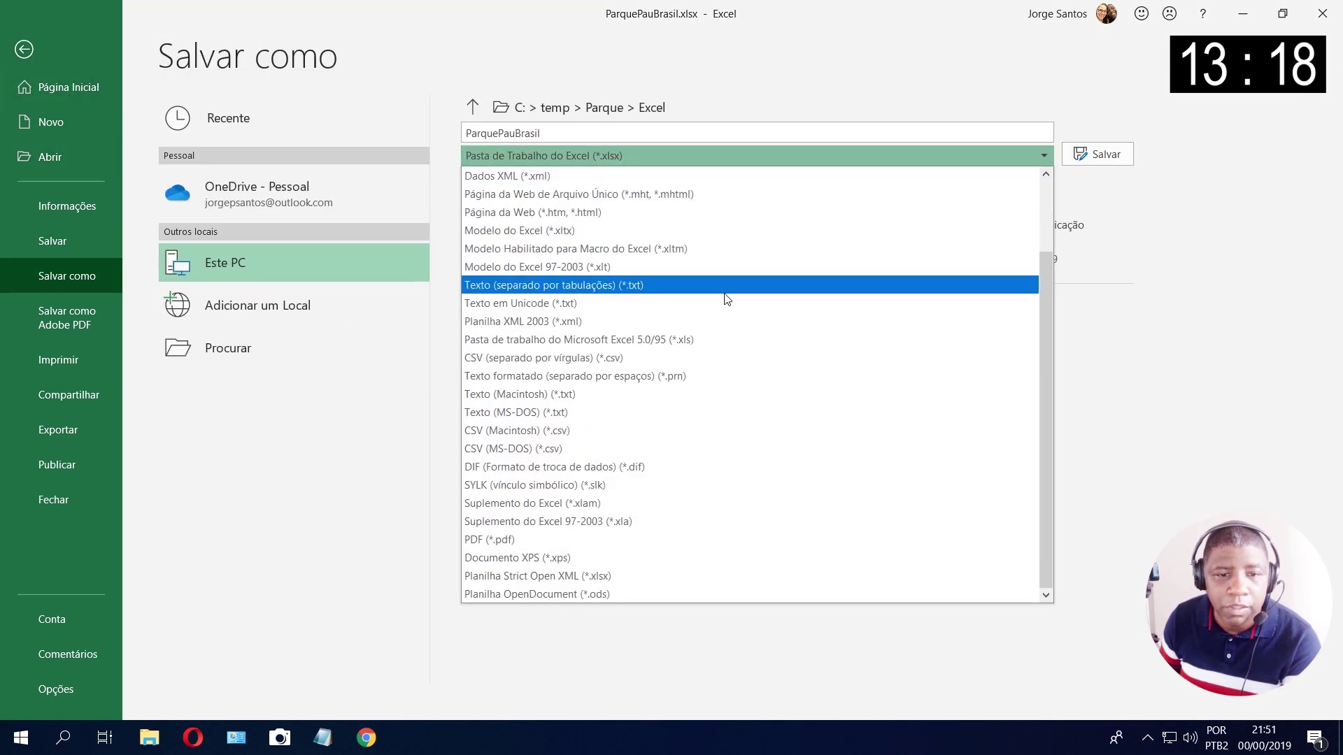
left_click(708, 358)
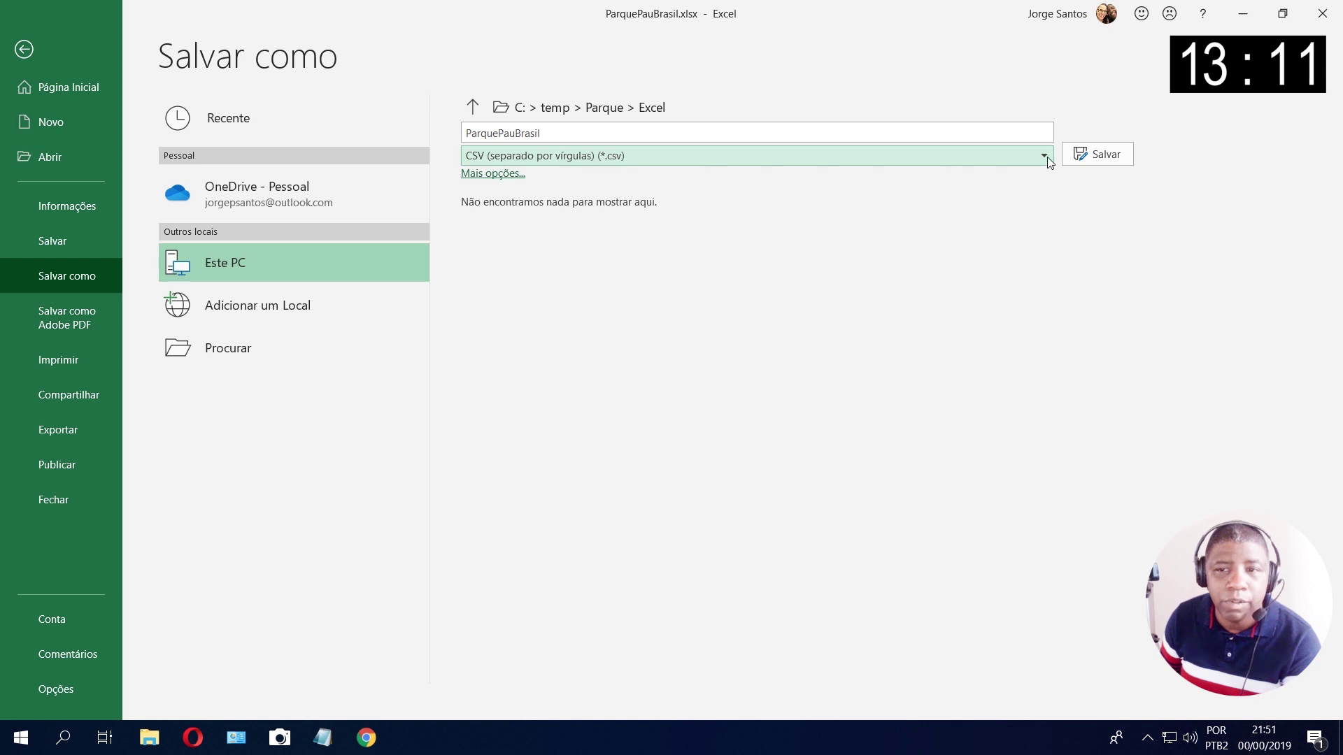
left_click(1092, 155)
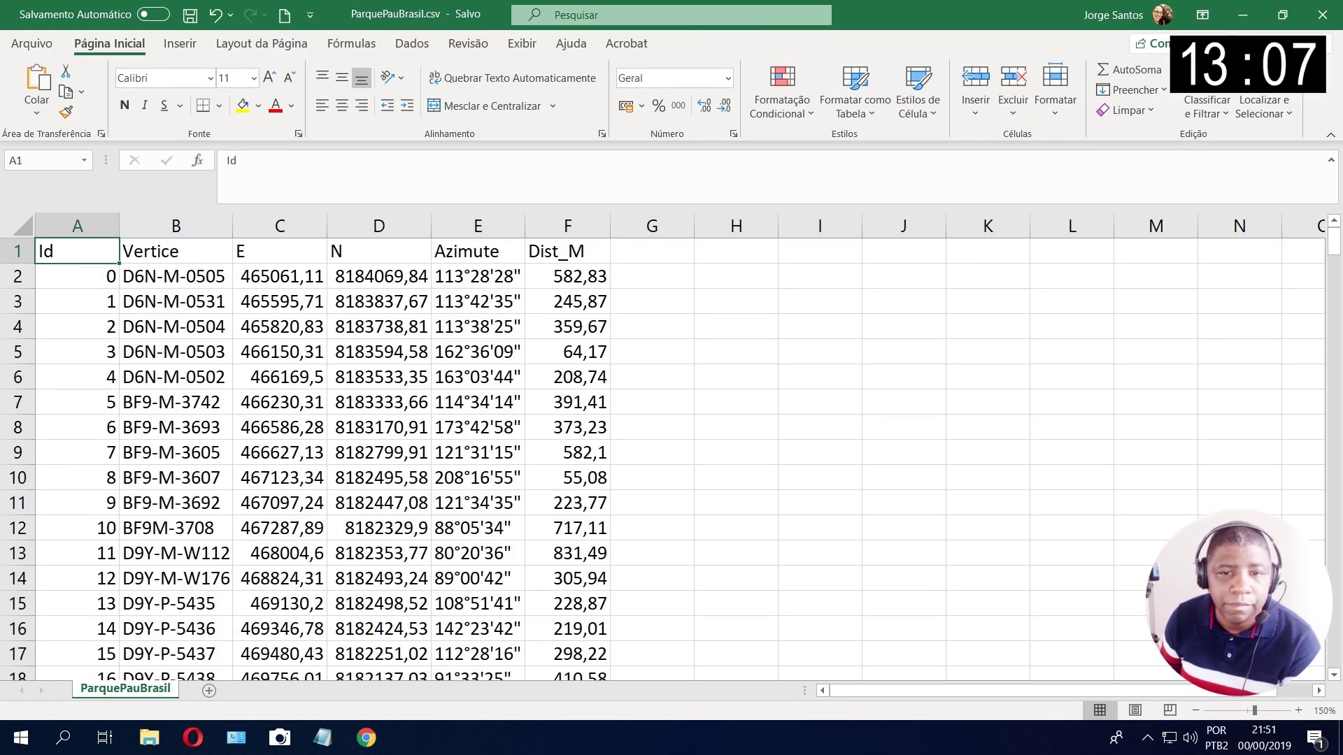
key("alt+Tab")
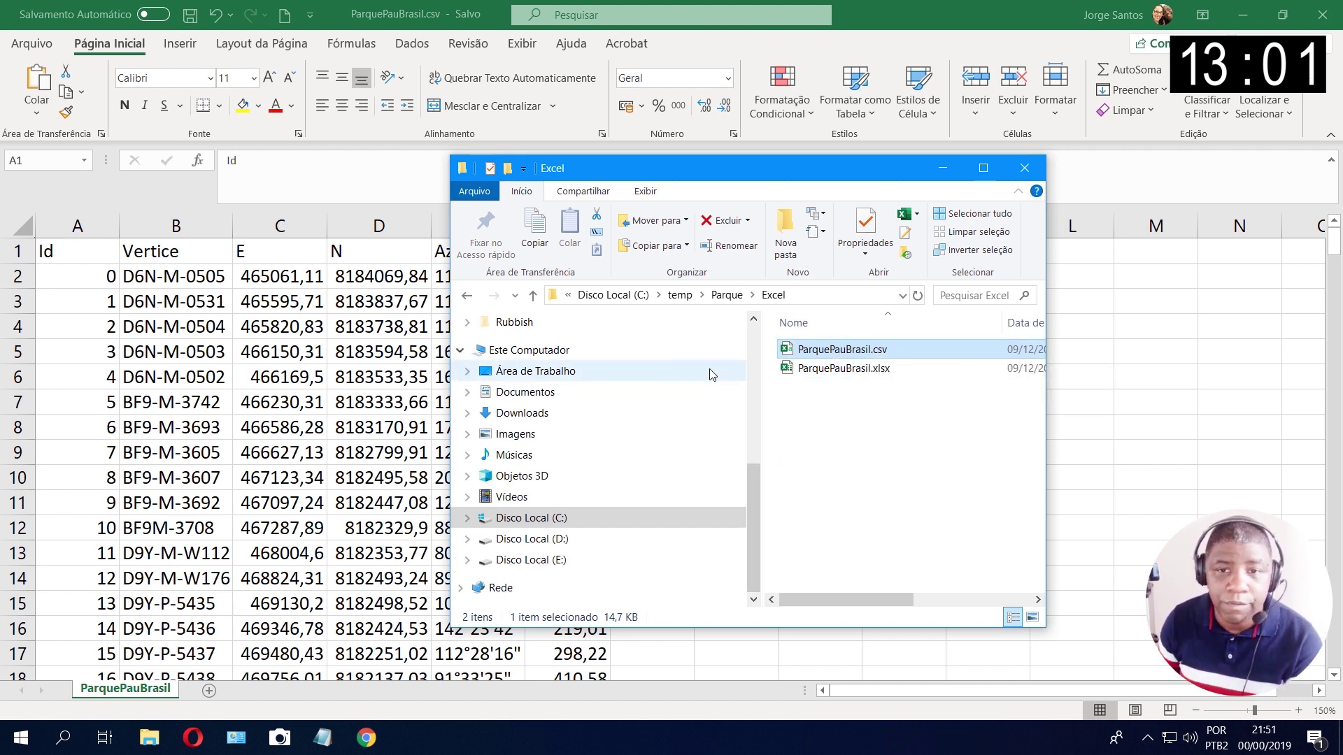
Step: Open ParquePauBrasil.csv in Notepad and examine the separators between fields in the header and the first record
right_click(840, 349)
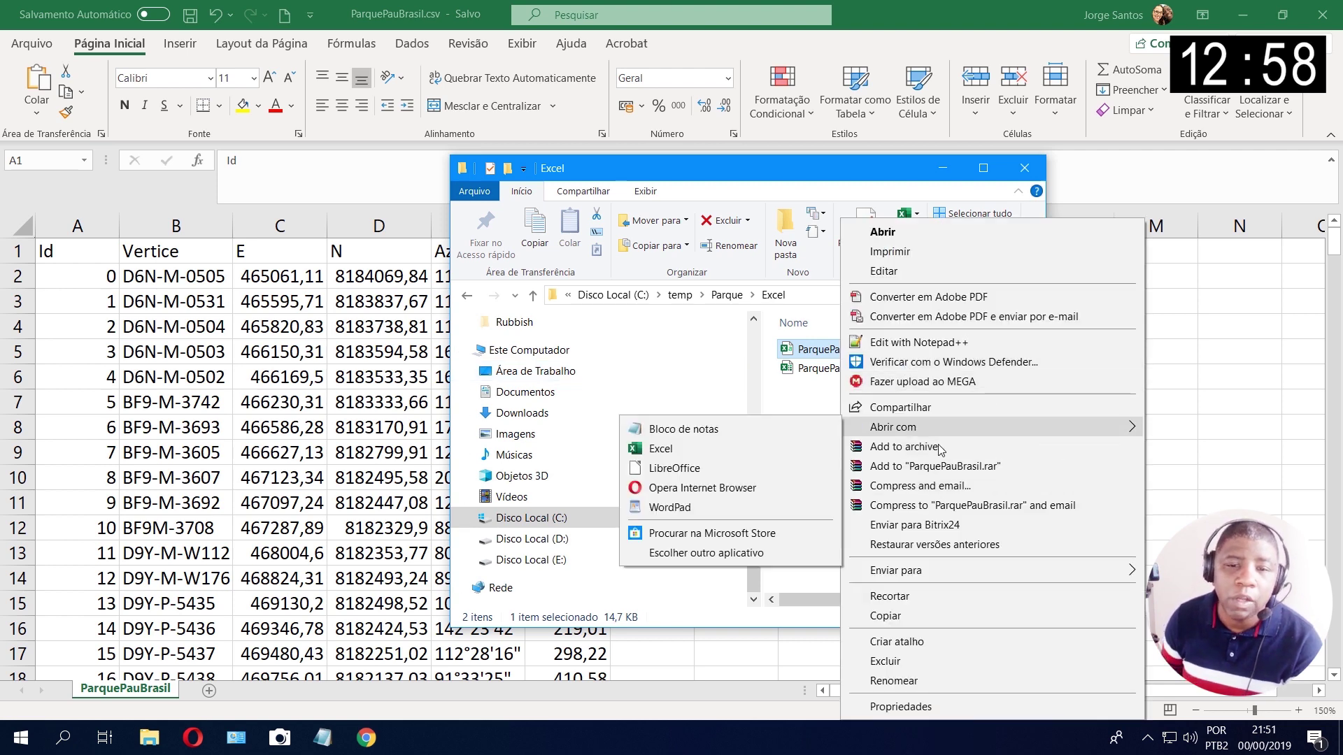
left_click(769, 430)
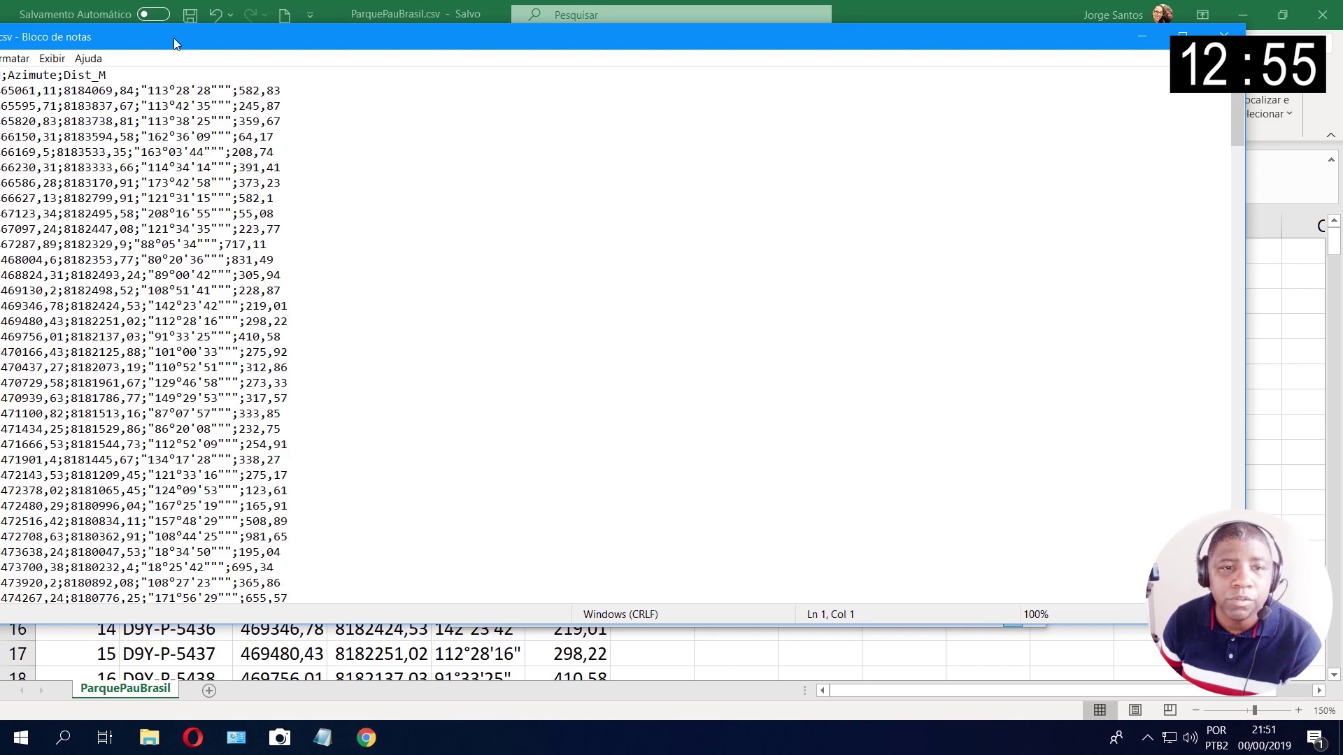
left_click_drag(174, 38, 723, 120)
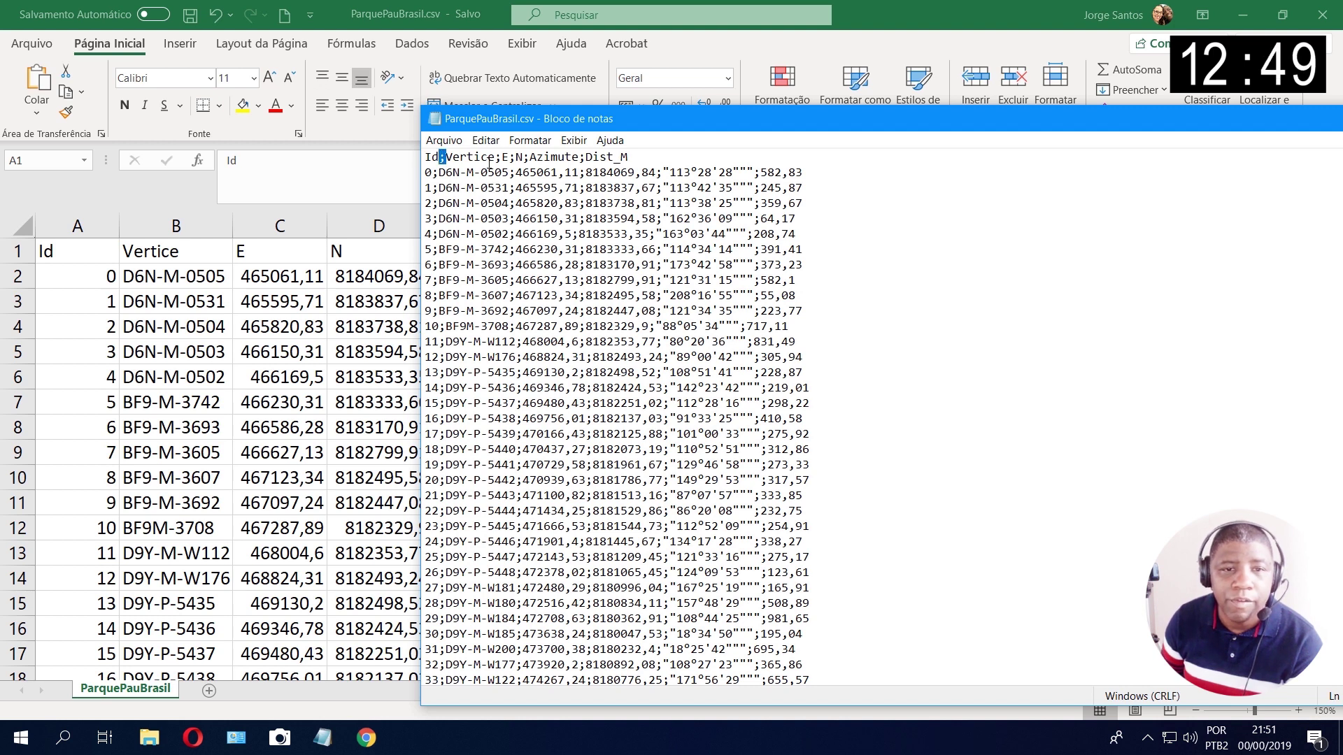
left_click_drag(496, 157, 502, 157)
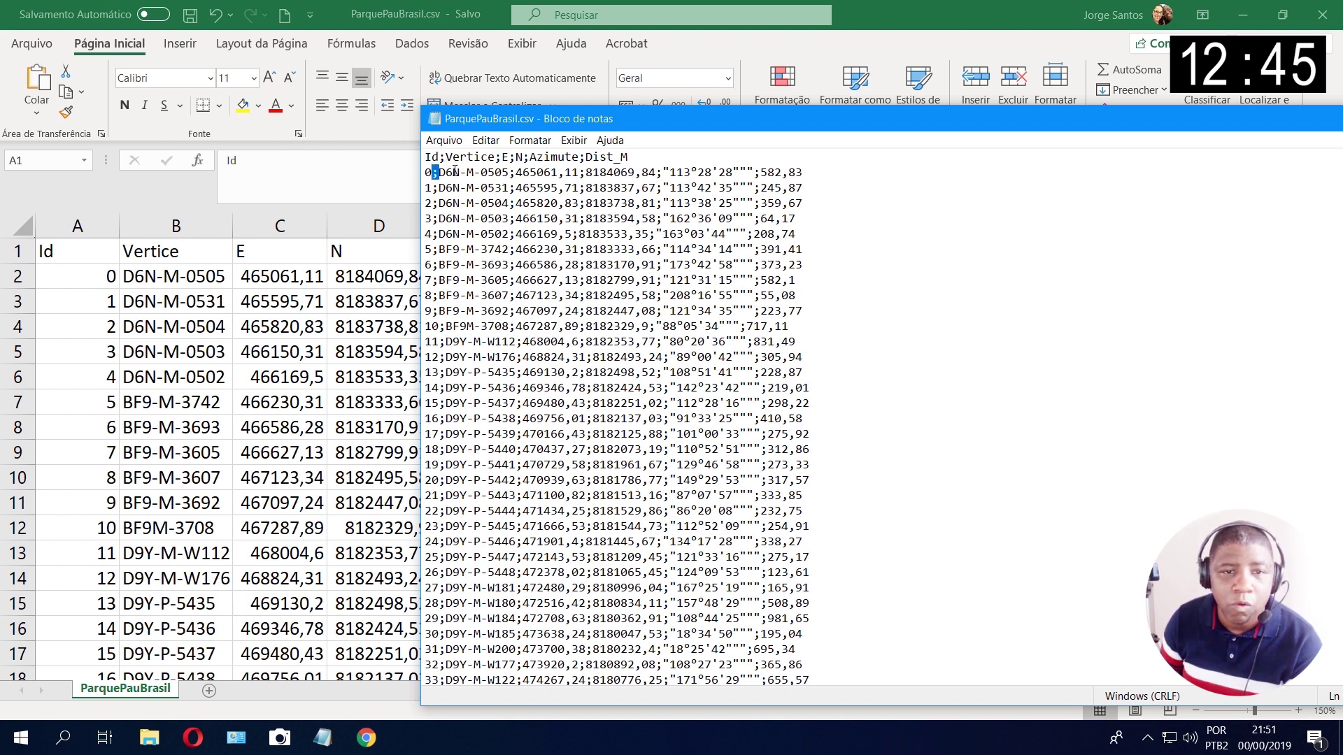
left_click_drag(442, 172, 588, 172)
left_click(516, 171)
left_click(583, 173)
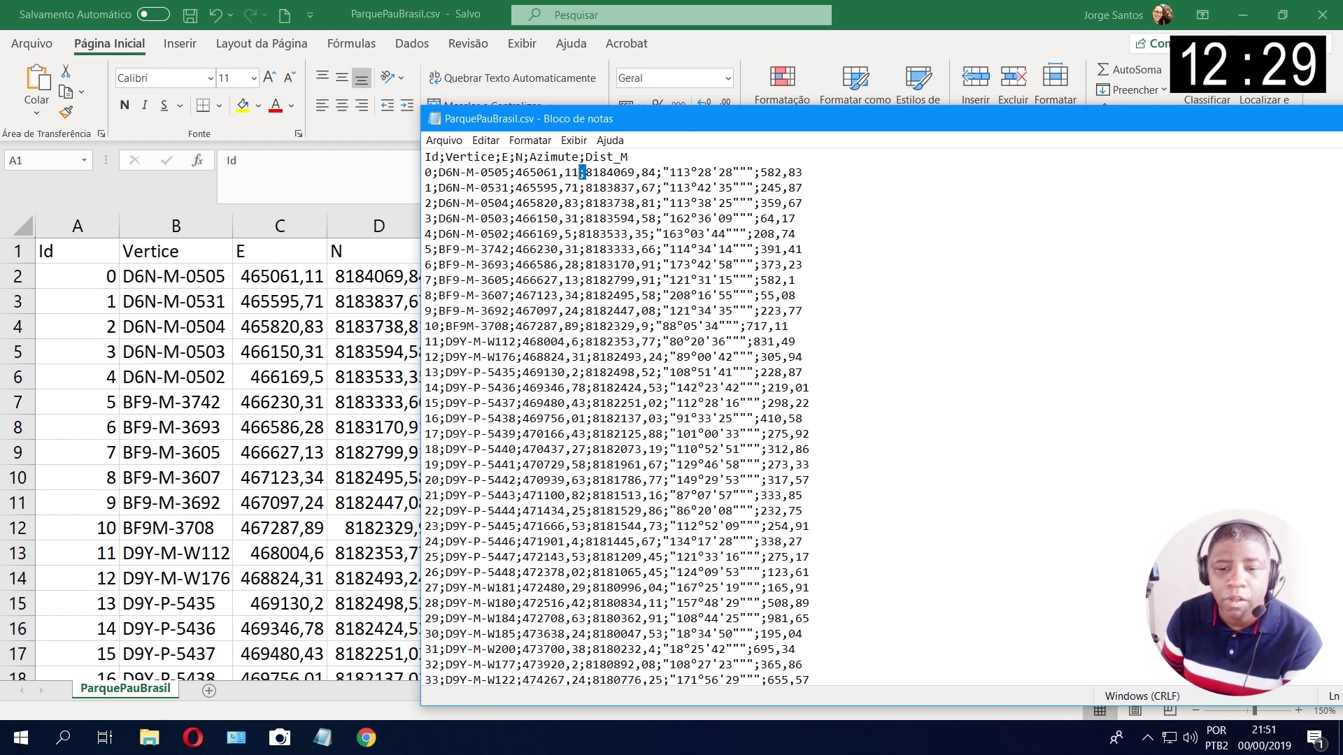
Step: Switch to QGIS, review the vector, raster and delimited text options in the Data Source Manager, and close it
key("alt+Tab")
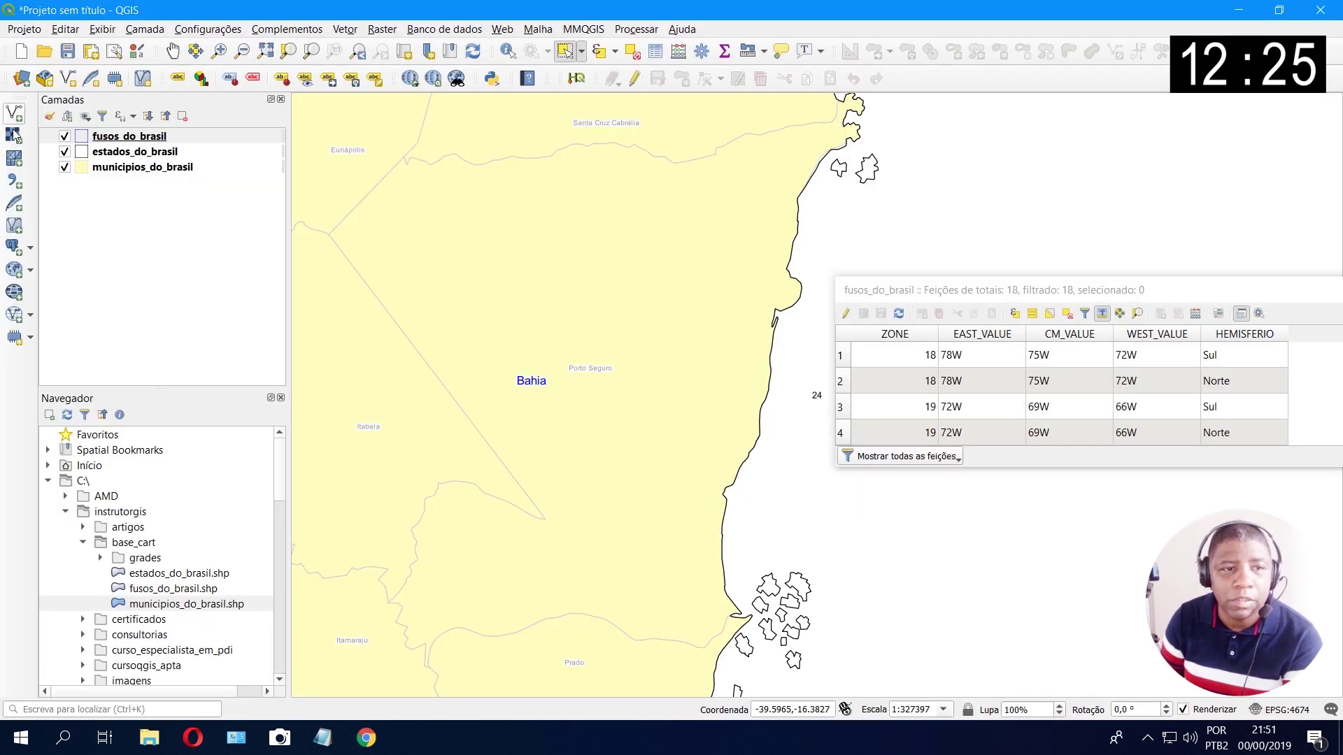
left_click(28, 89)
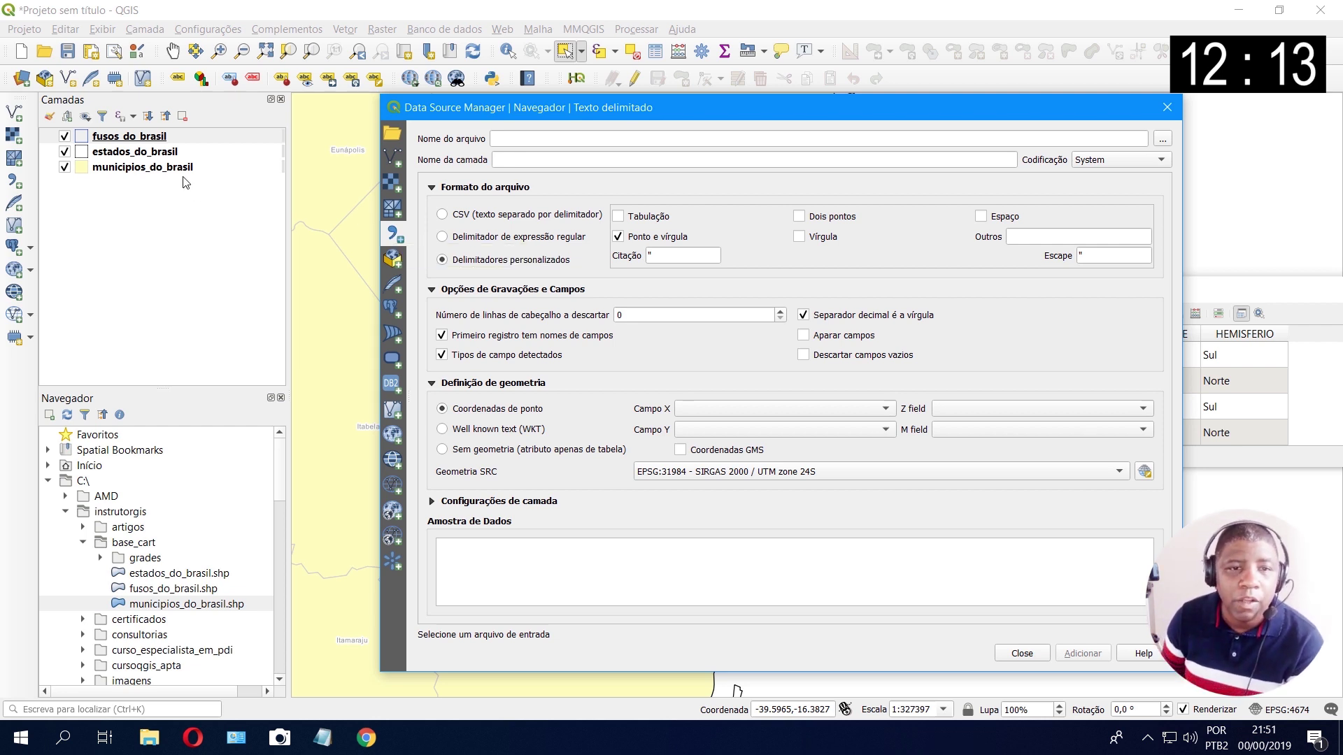
left_click(392, 158)
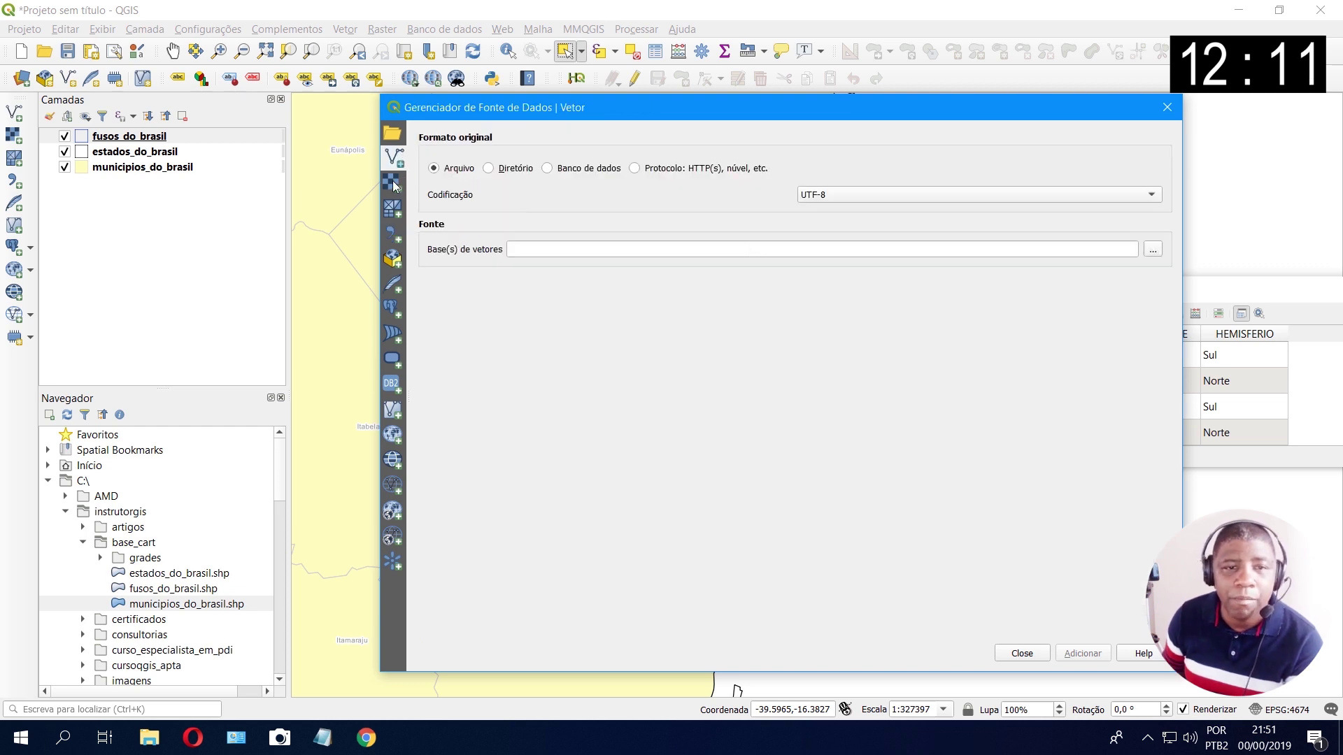
left_click(392, 183)
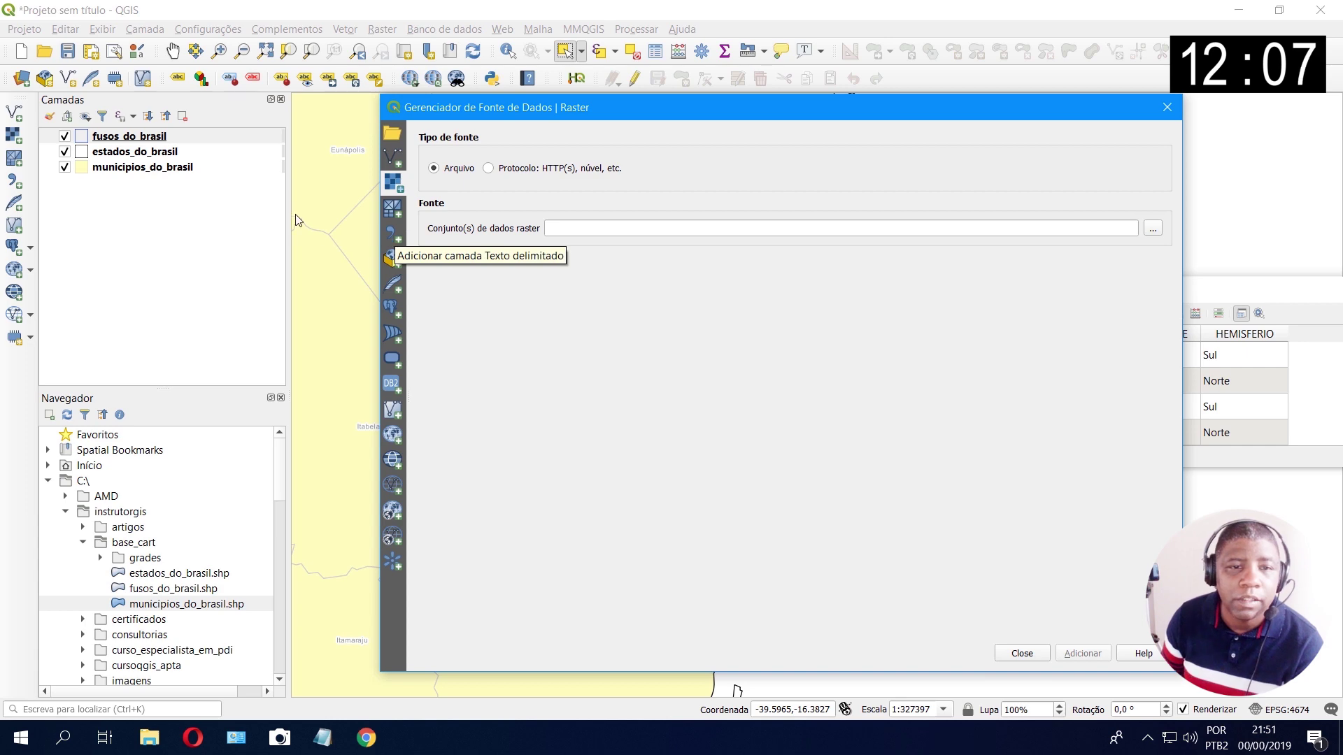
left_click(393, 233)
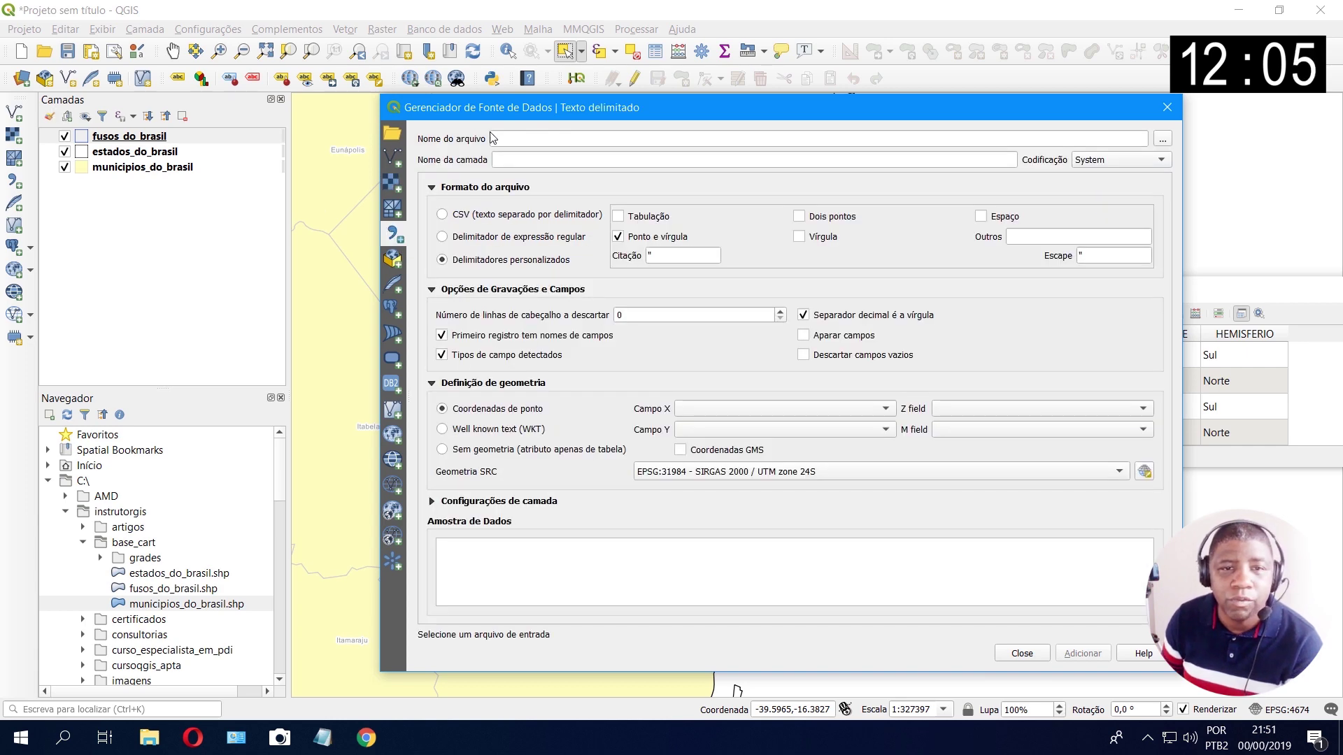
left_click(1167, 107)
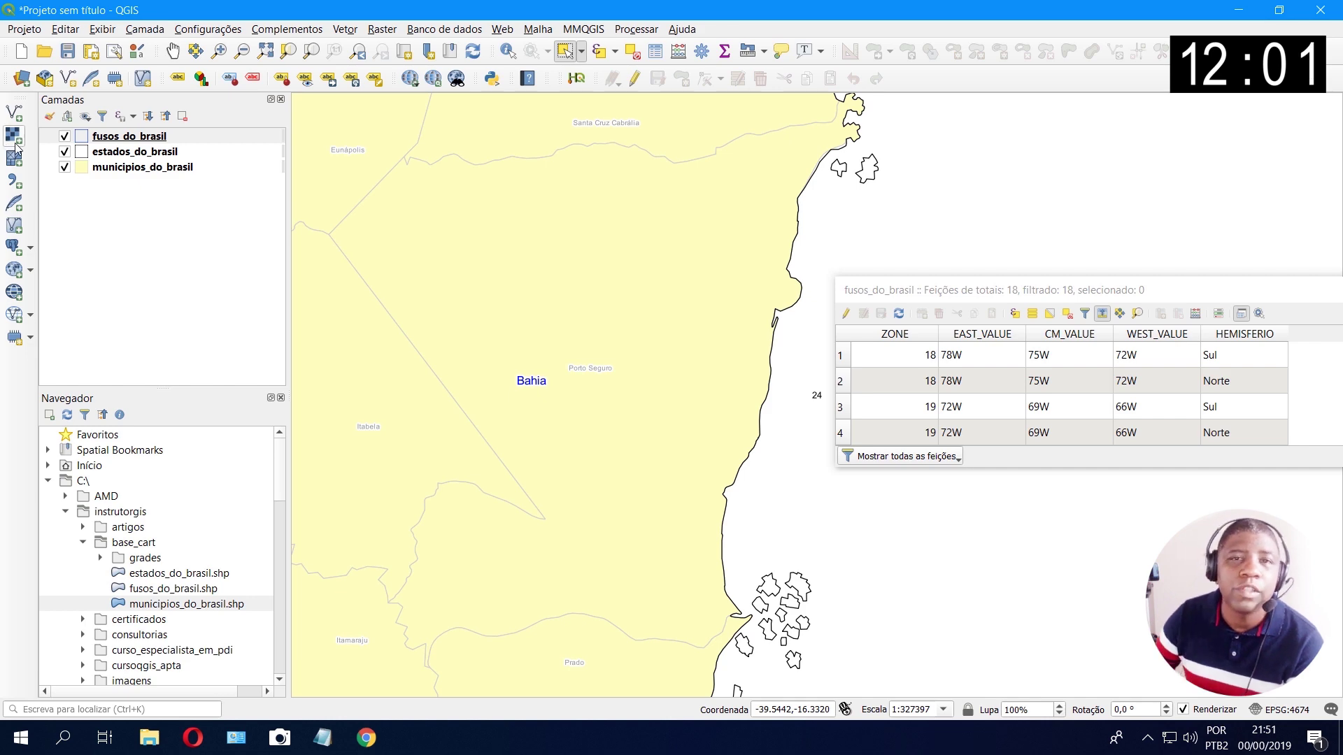
Step: Hide the Gerenciar camadas toolbar and show it again
left_click(102, 29)
mouse_move(419, 585)
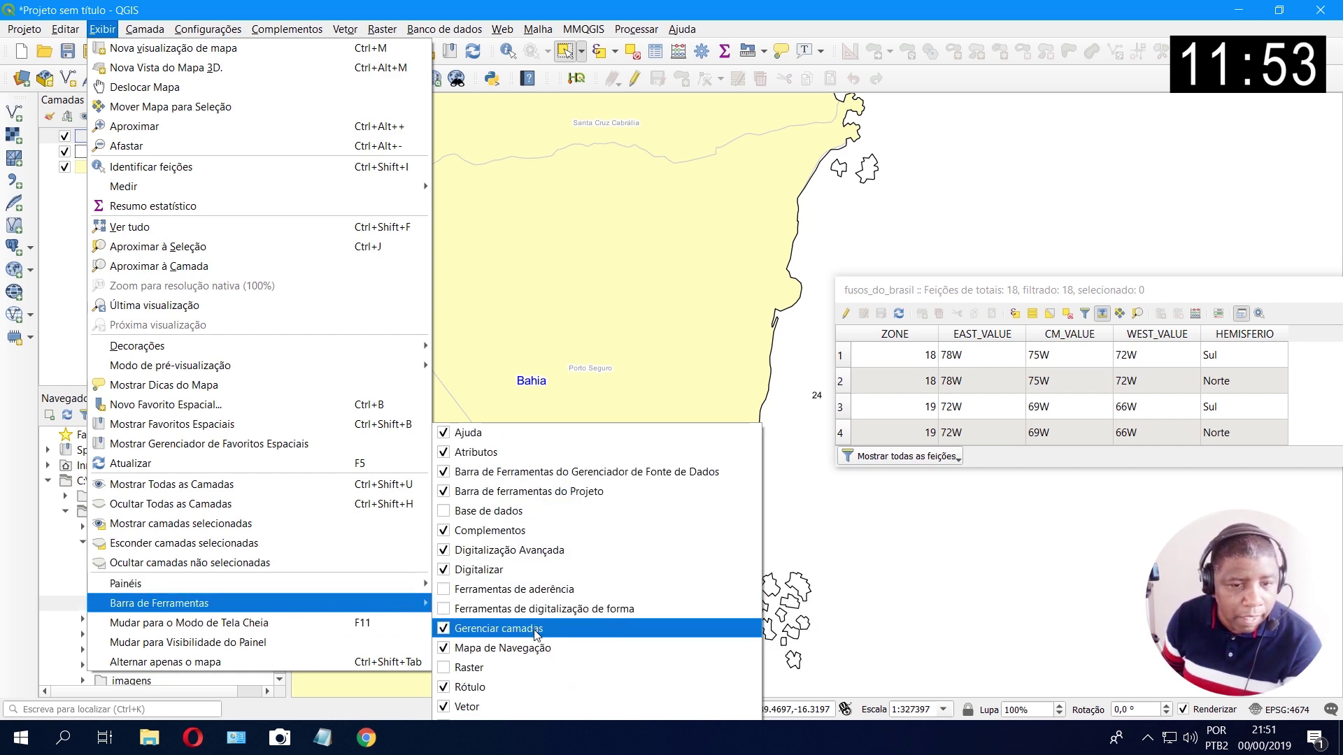
left_click(456, 629)
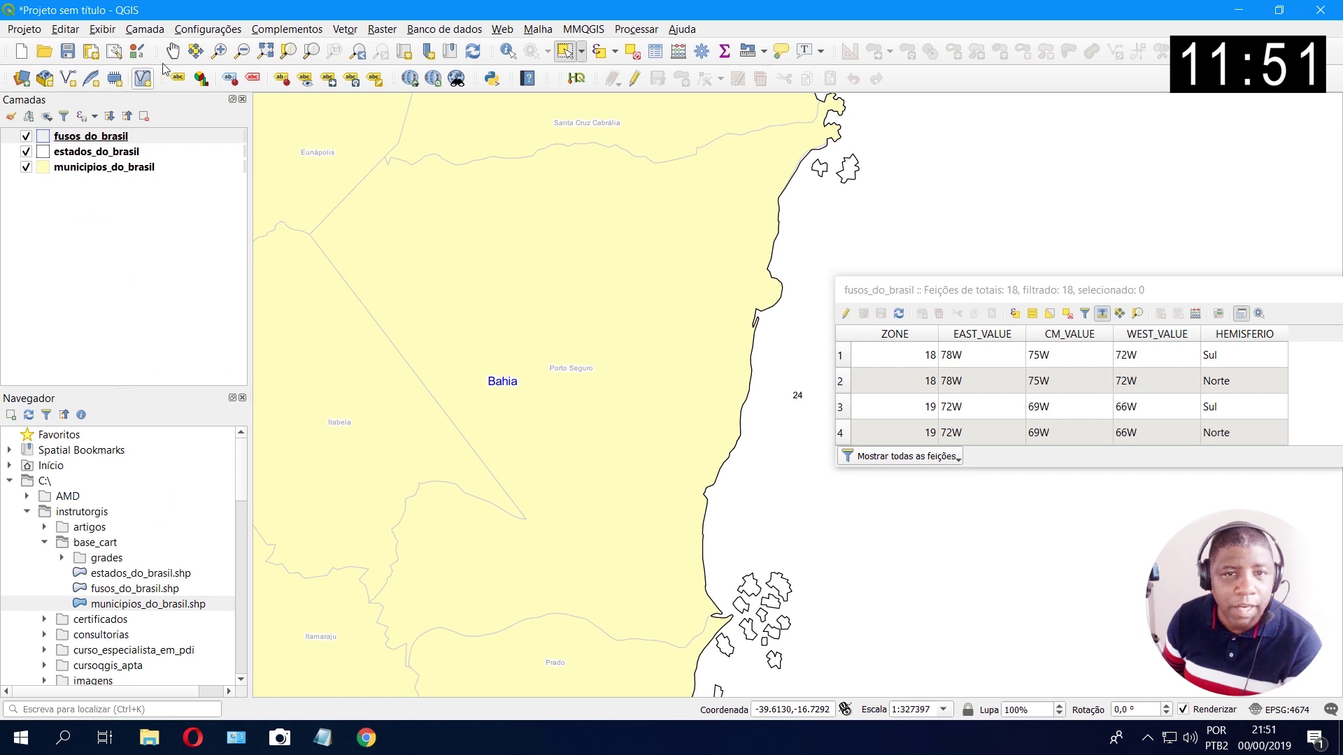
right_click(867, 33)
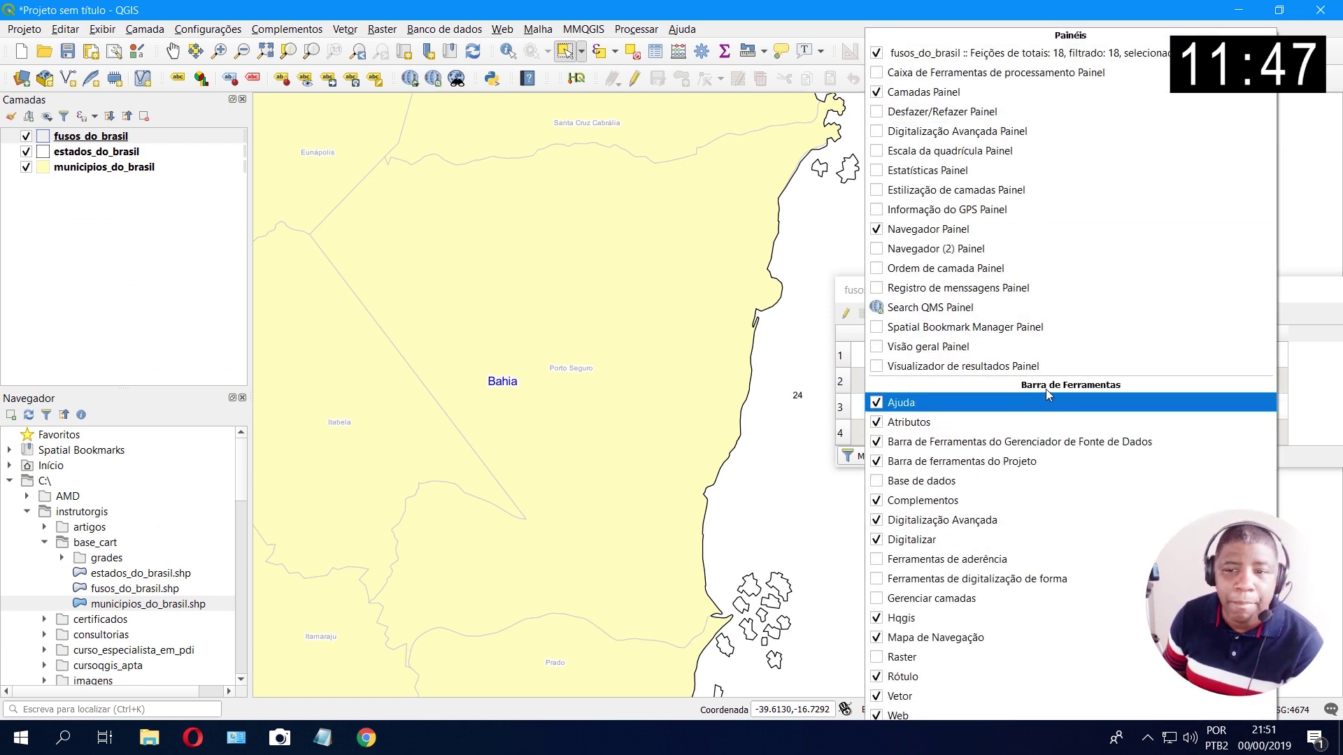
left_click(974, 597)
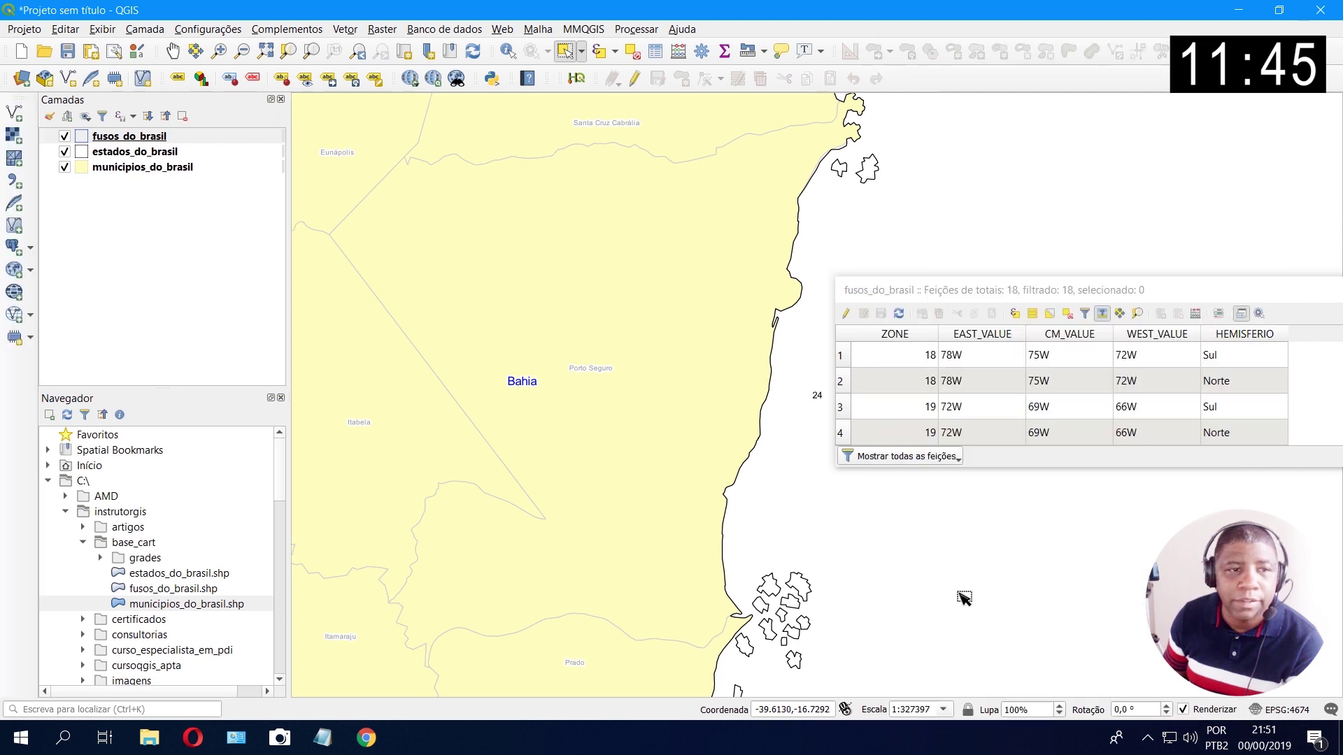
Step: Start adding a delimited text layer, enlarge its dialog, and load ParquePauBrasil.csv from C:\temp\Parque\Excel as the source file
left_click(15, 181)
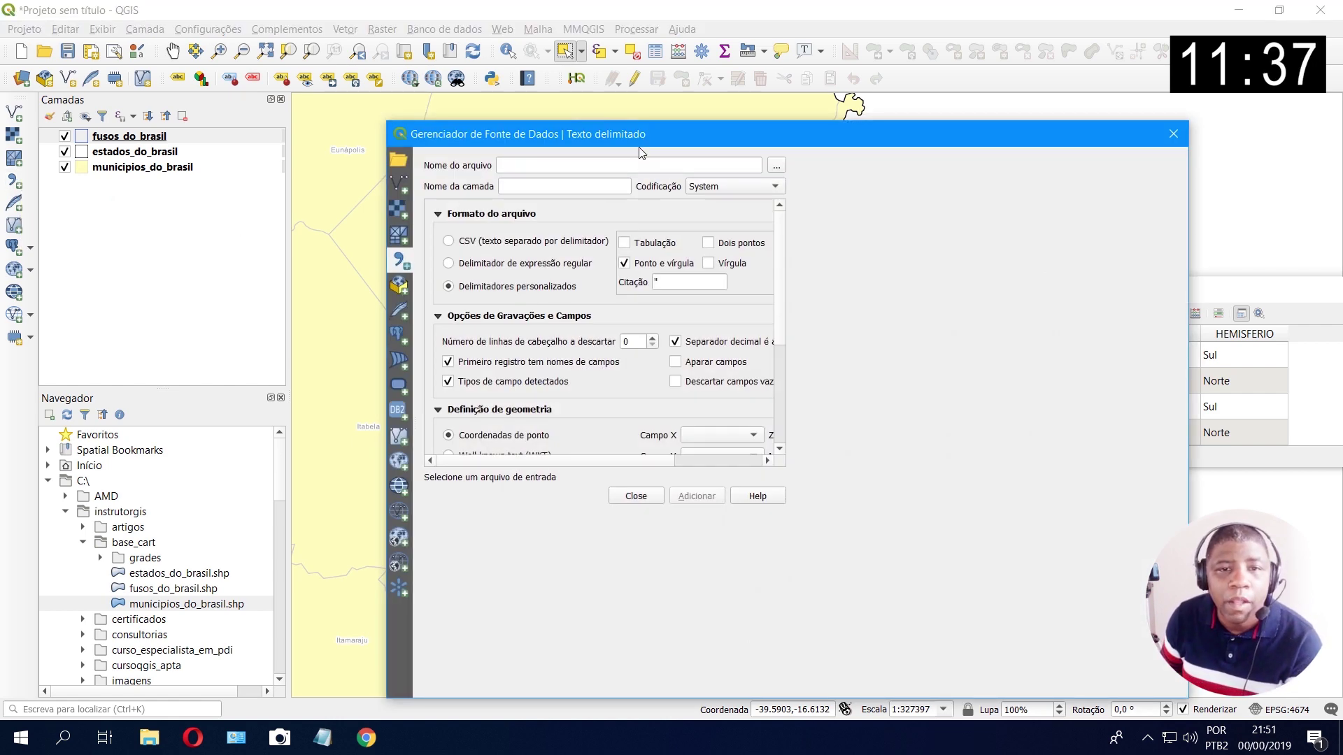
left_click_drag(599, 96, 558, 87)
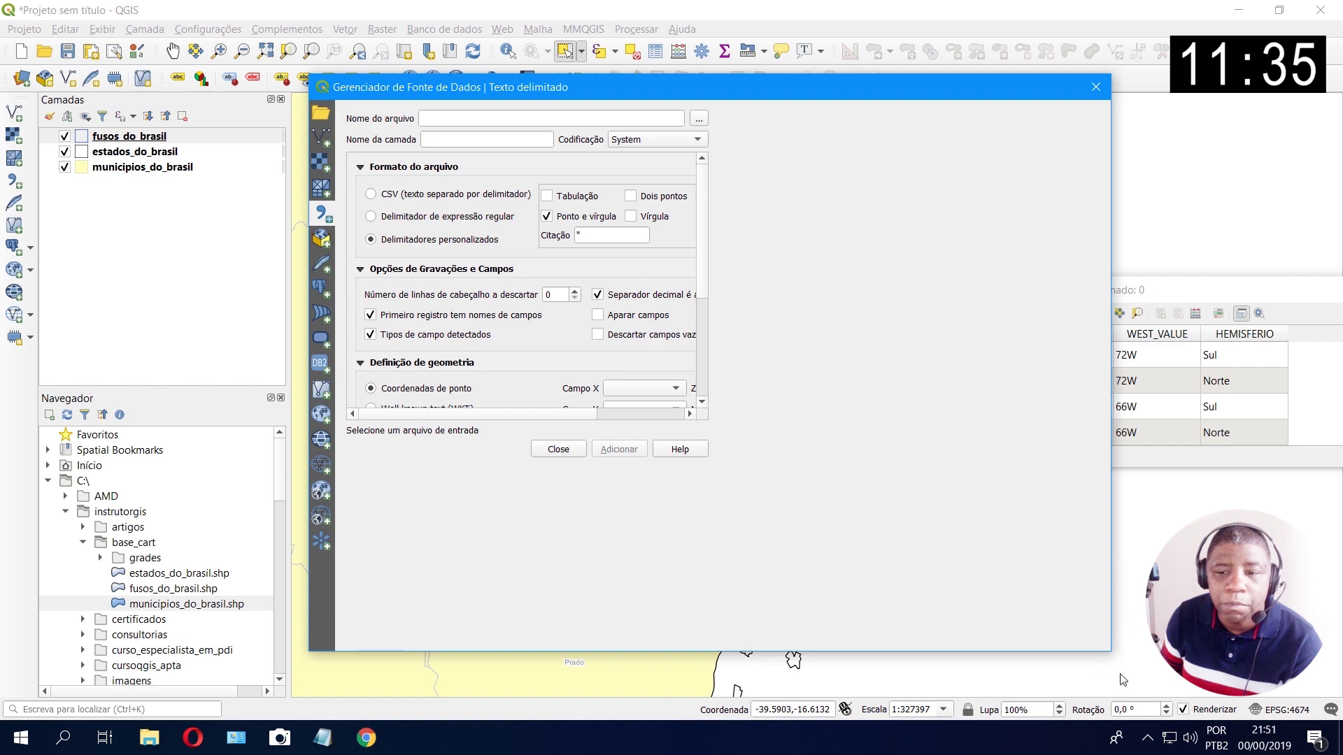
left_click_drag(1113, 656, 1158, 662)
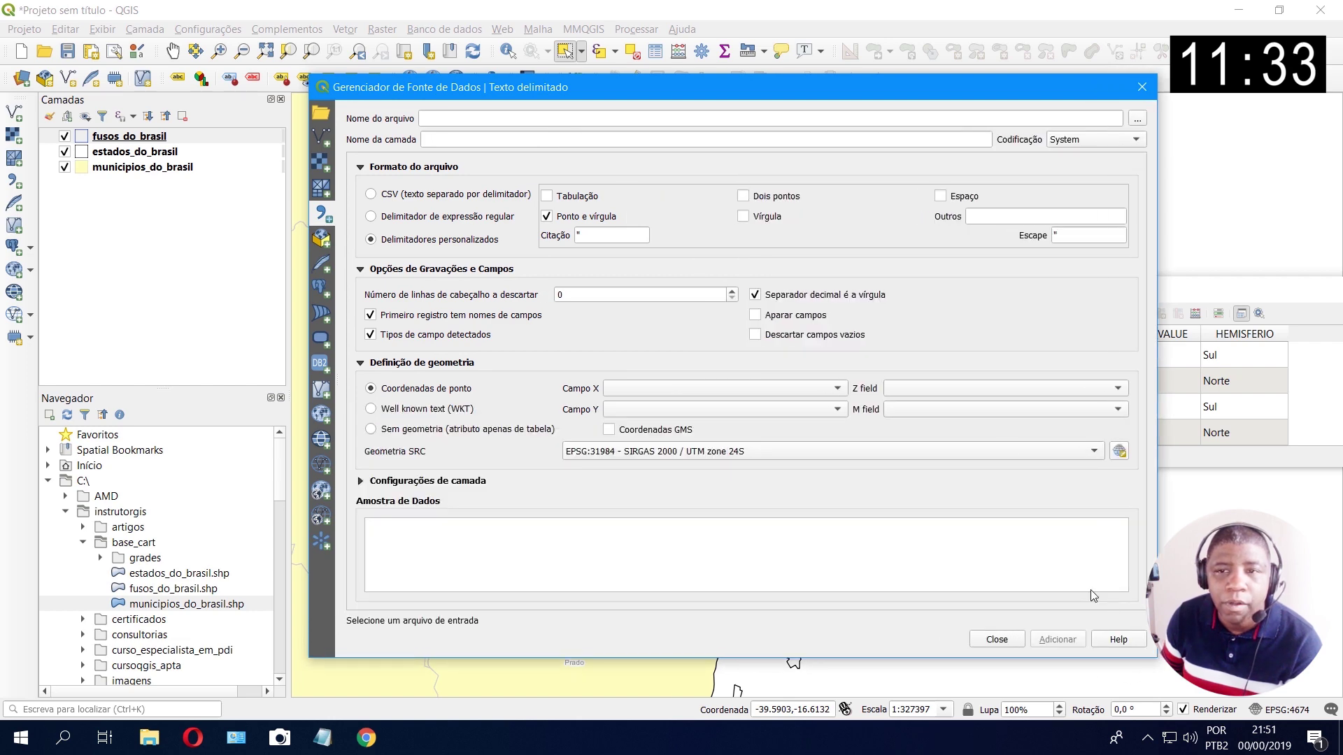
left_click(1137, 120)
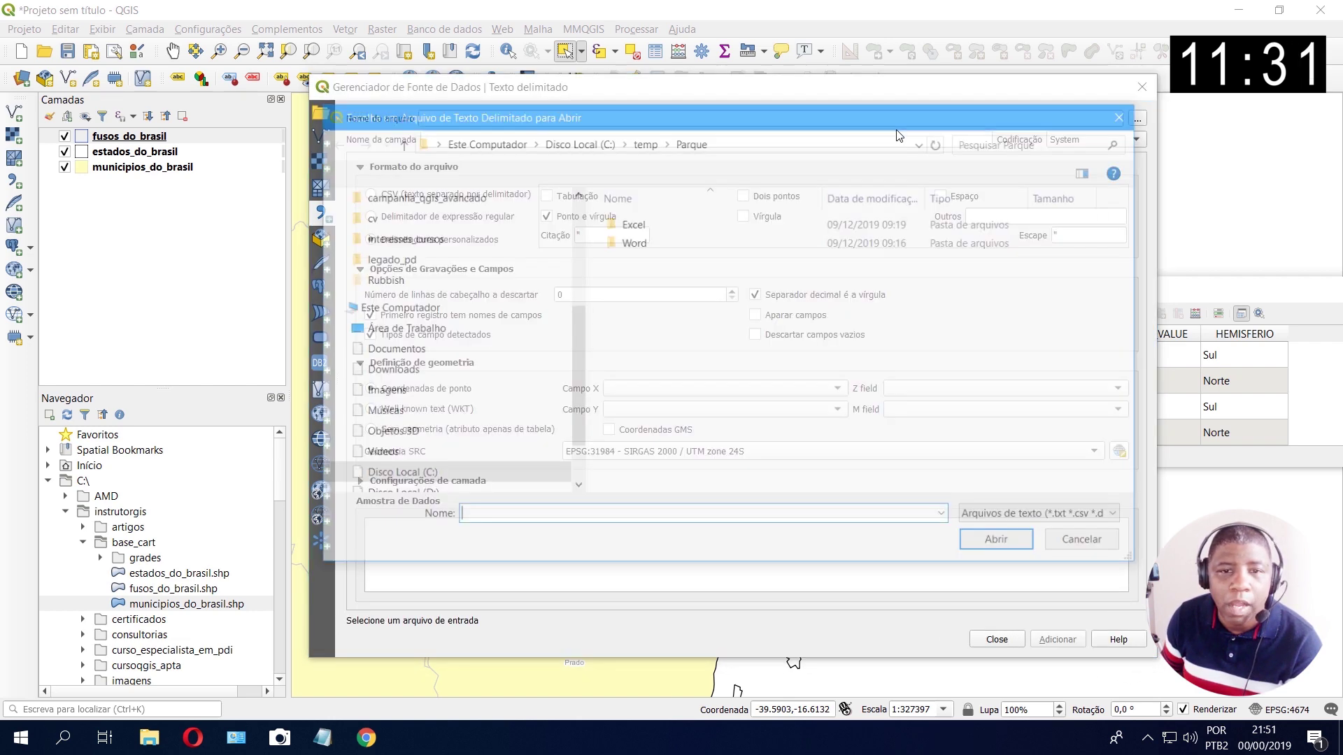
double_click(633, 222)
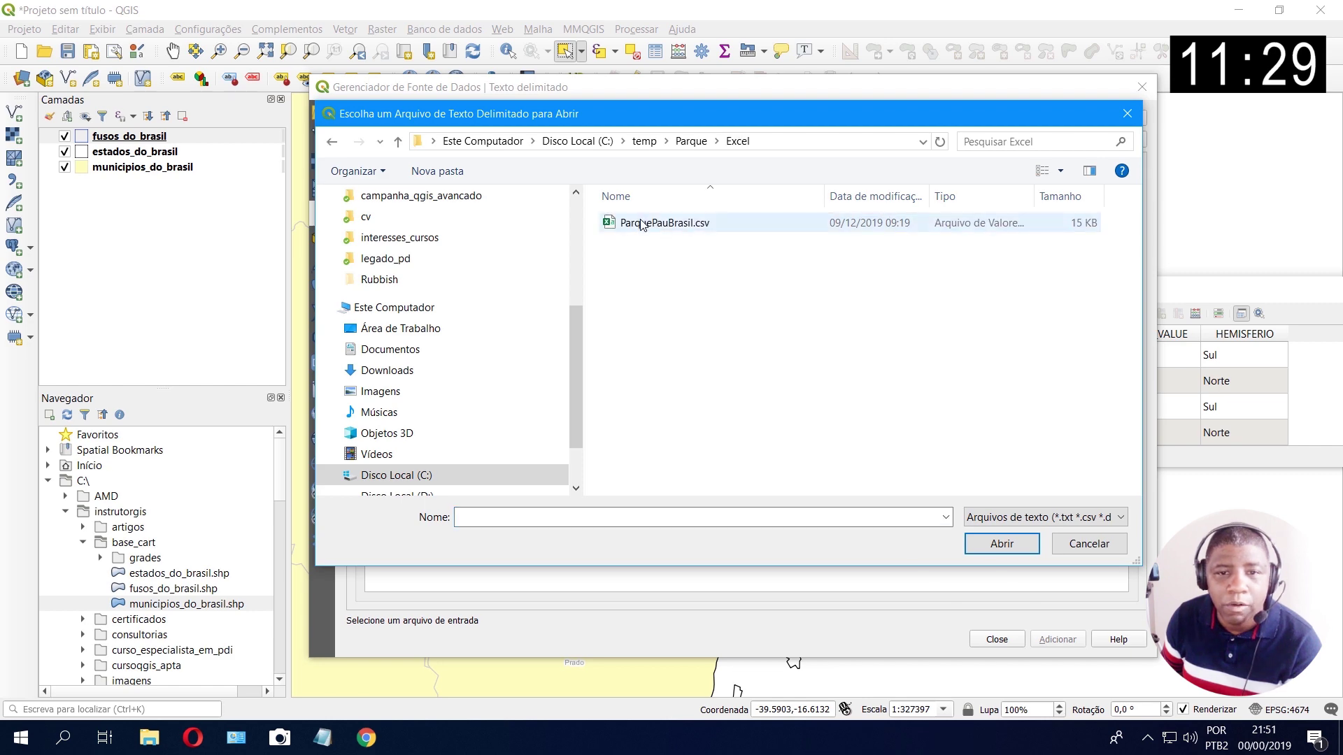
left_click(635, 223)
left_click(1002, 544)
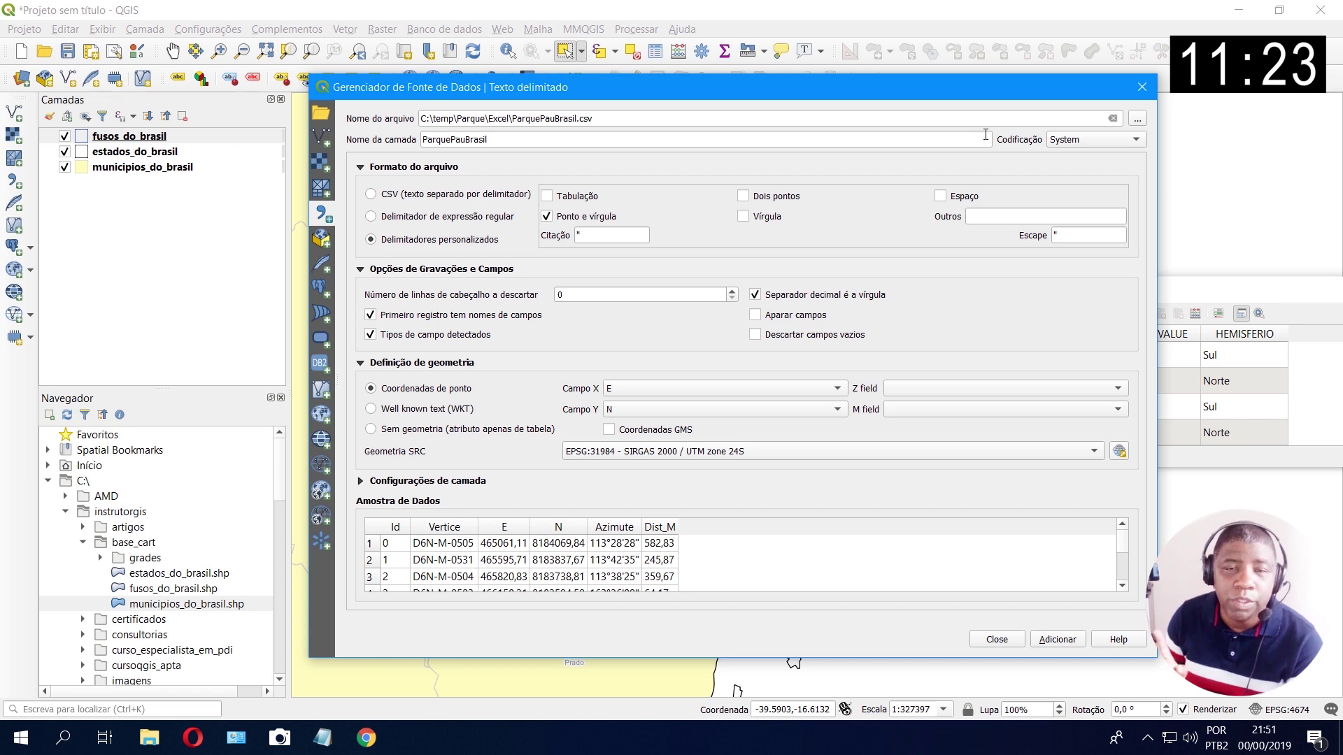
Step: Try the UTF-8 encoding and then windows-1252 to compare the Azimute values in the sample data
left_click(1063, 152)
left_click(1064, 539)
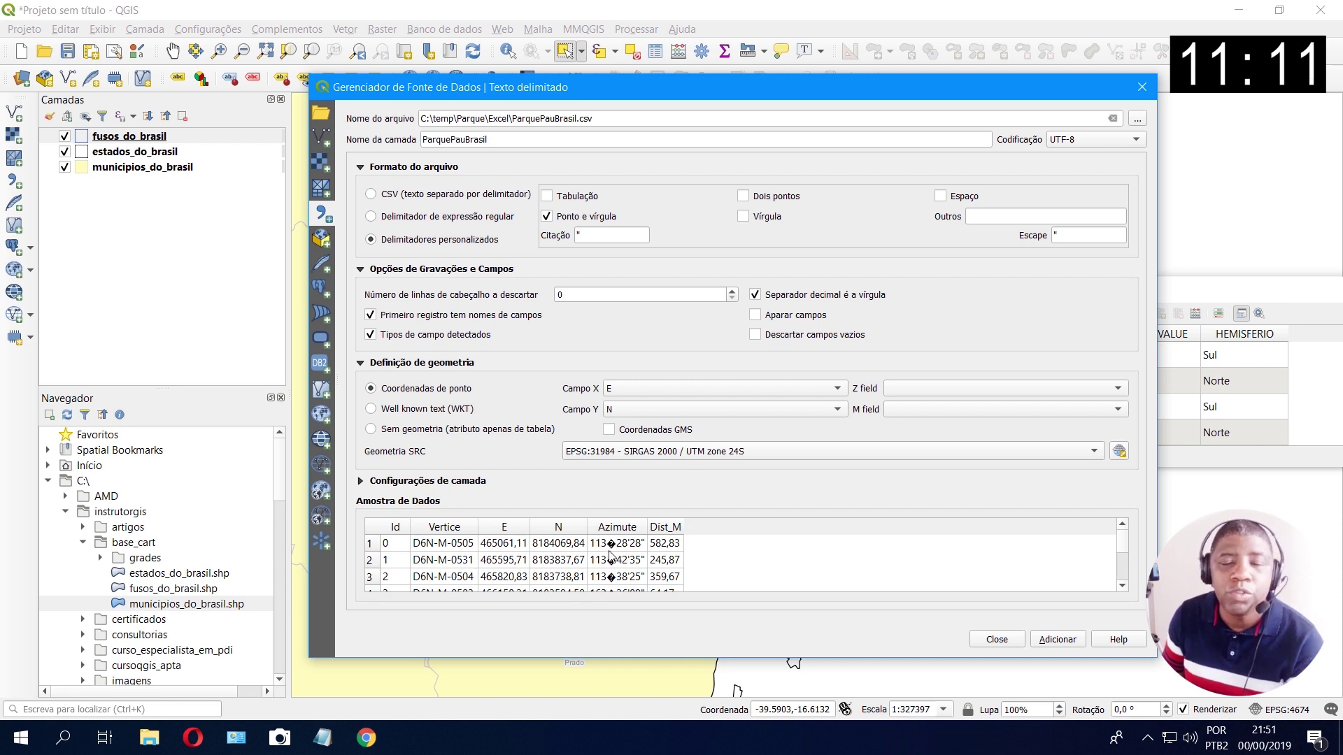
left_click(1075, 140)
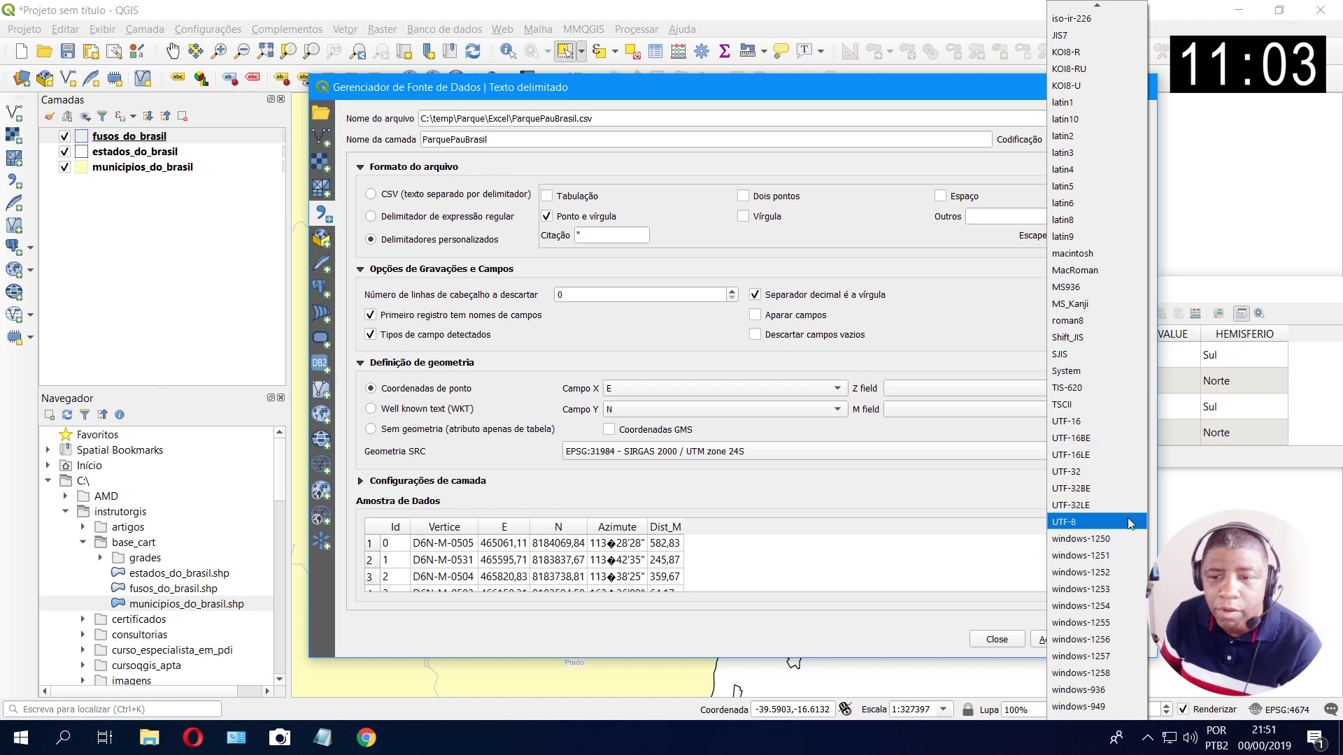
left_click(1122, 572)
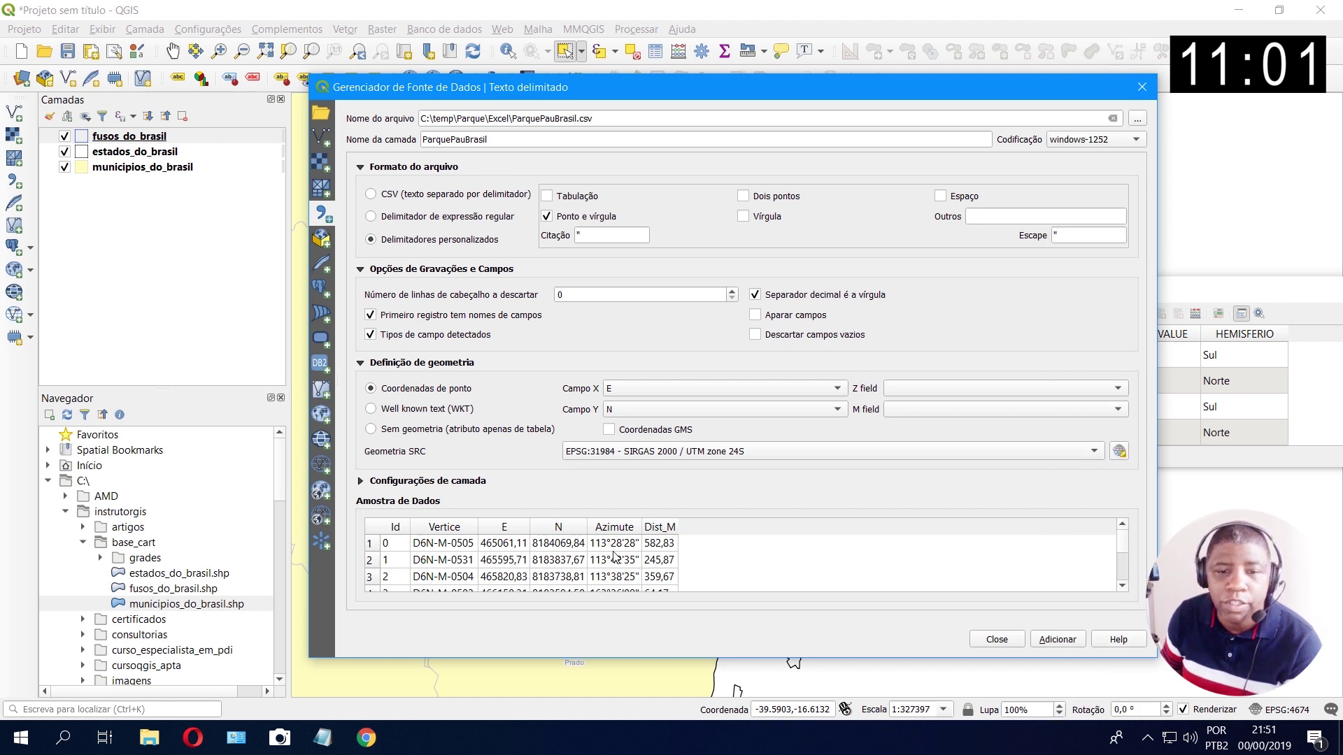
Step: Look through the available ISO and Latin encodings and set the file encoding back to System
left_click(1127, 138)
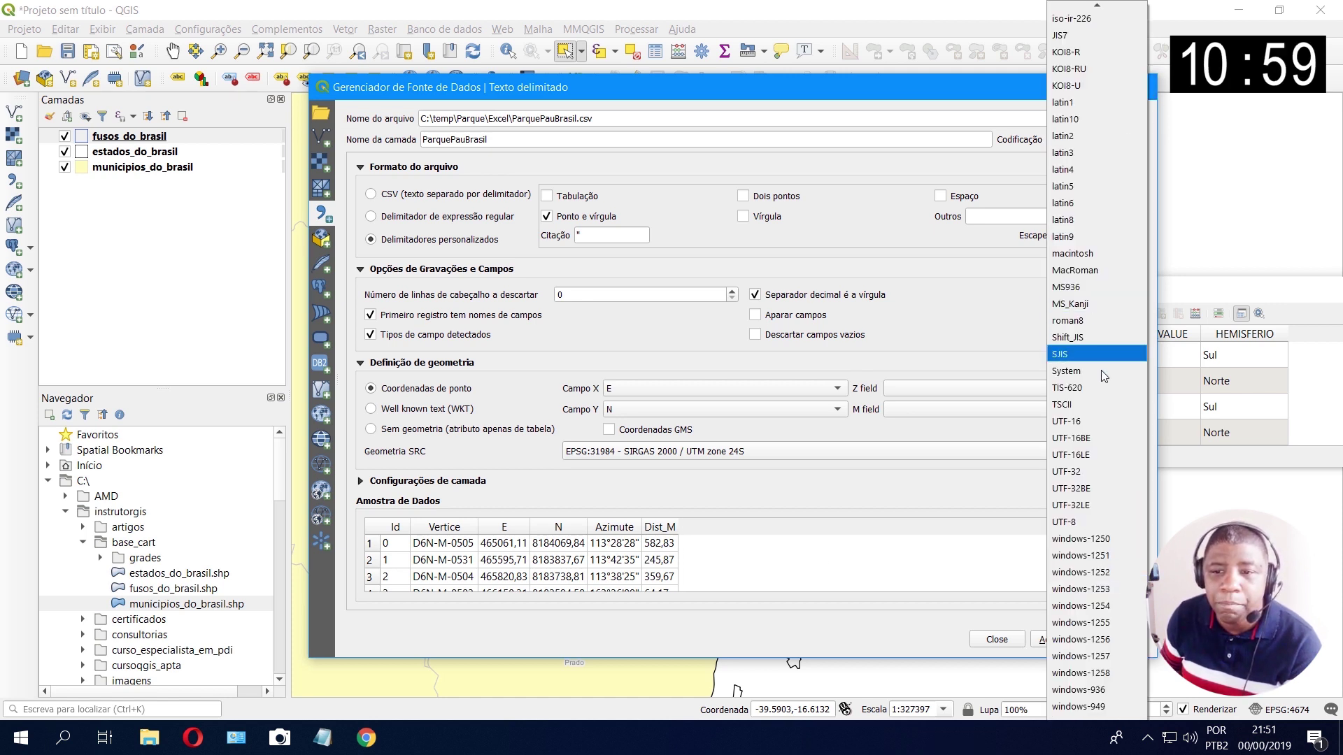
scroll(1119, 375, "up", 12)
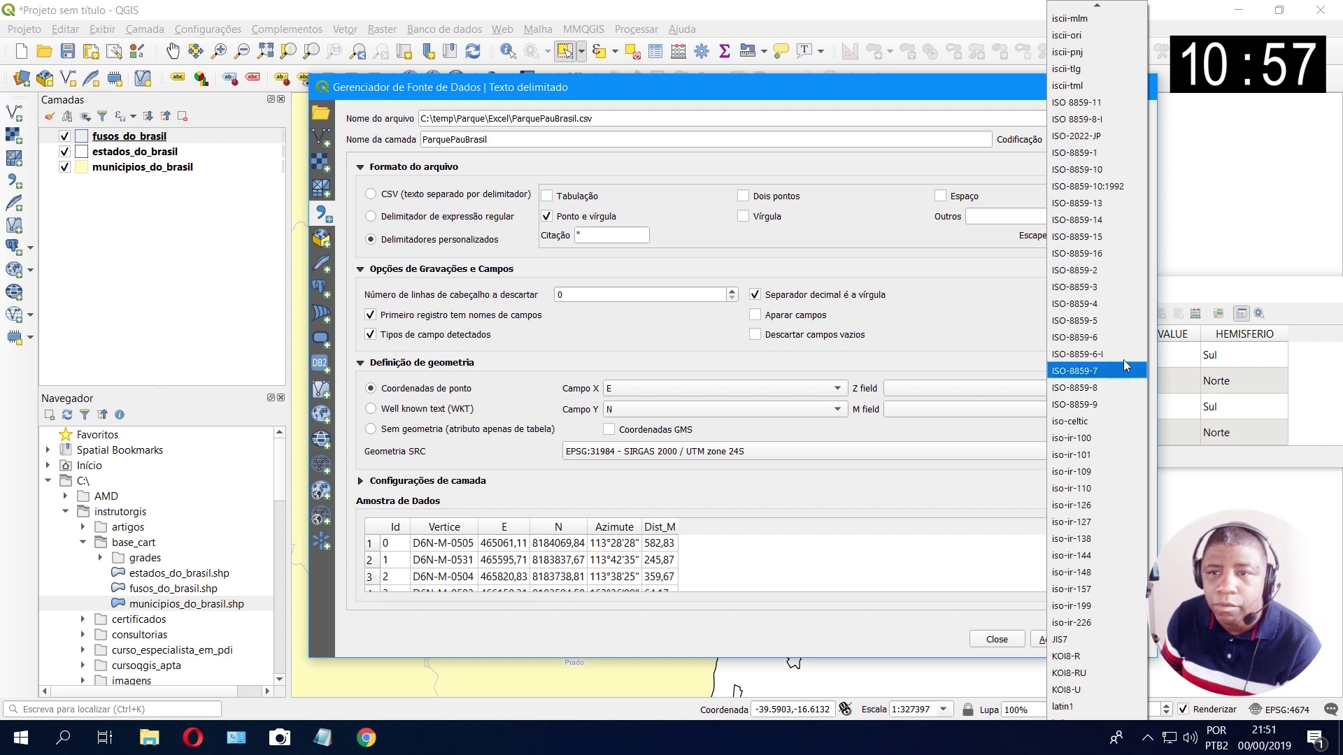
scroll(1112, 363, "up", 2)
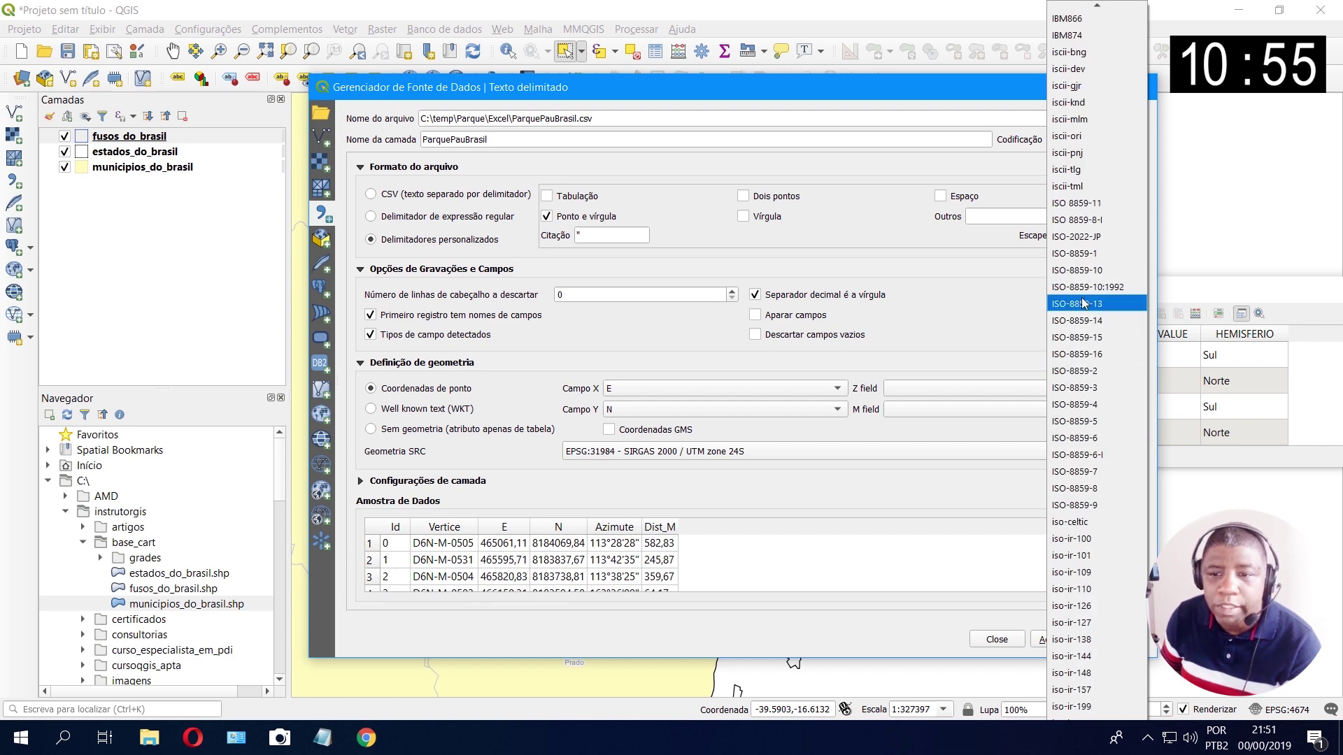
scroll(1119, 490, "down", 8)
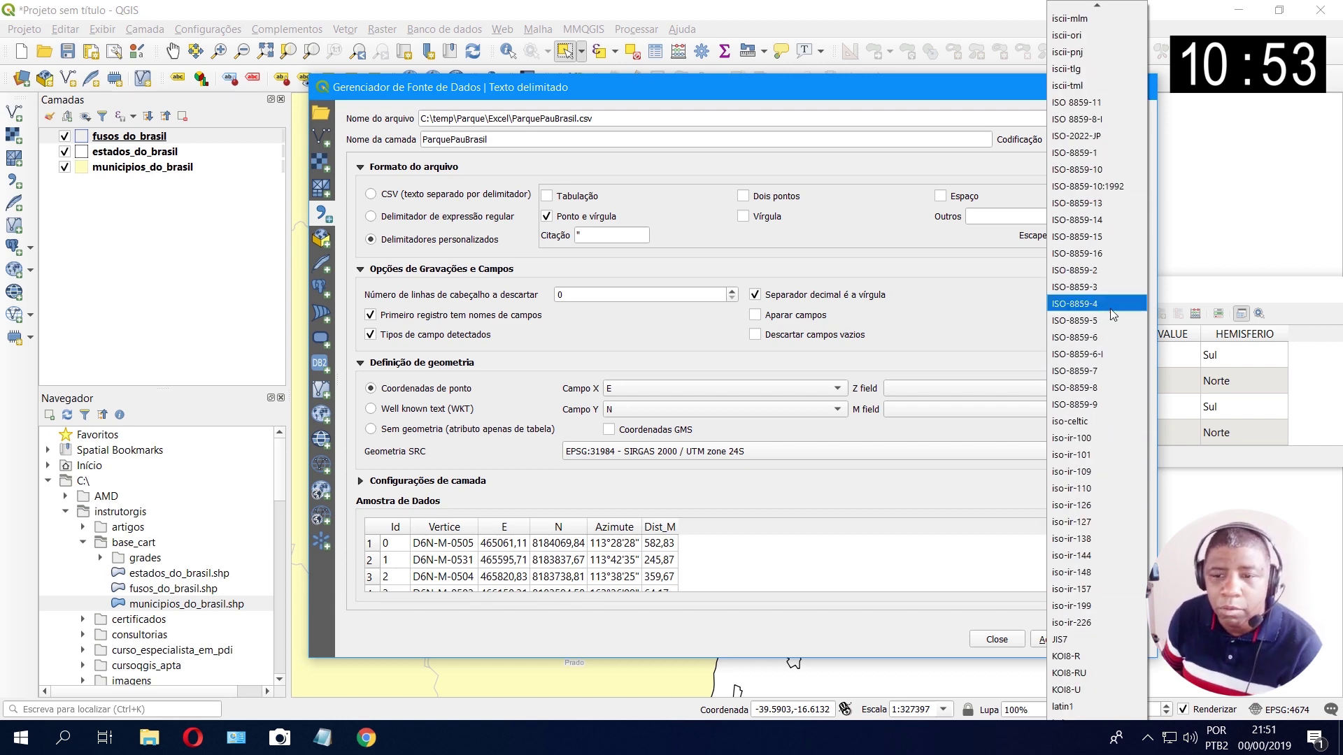
scroll(1091, 489, "down", 4)
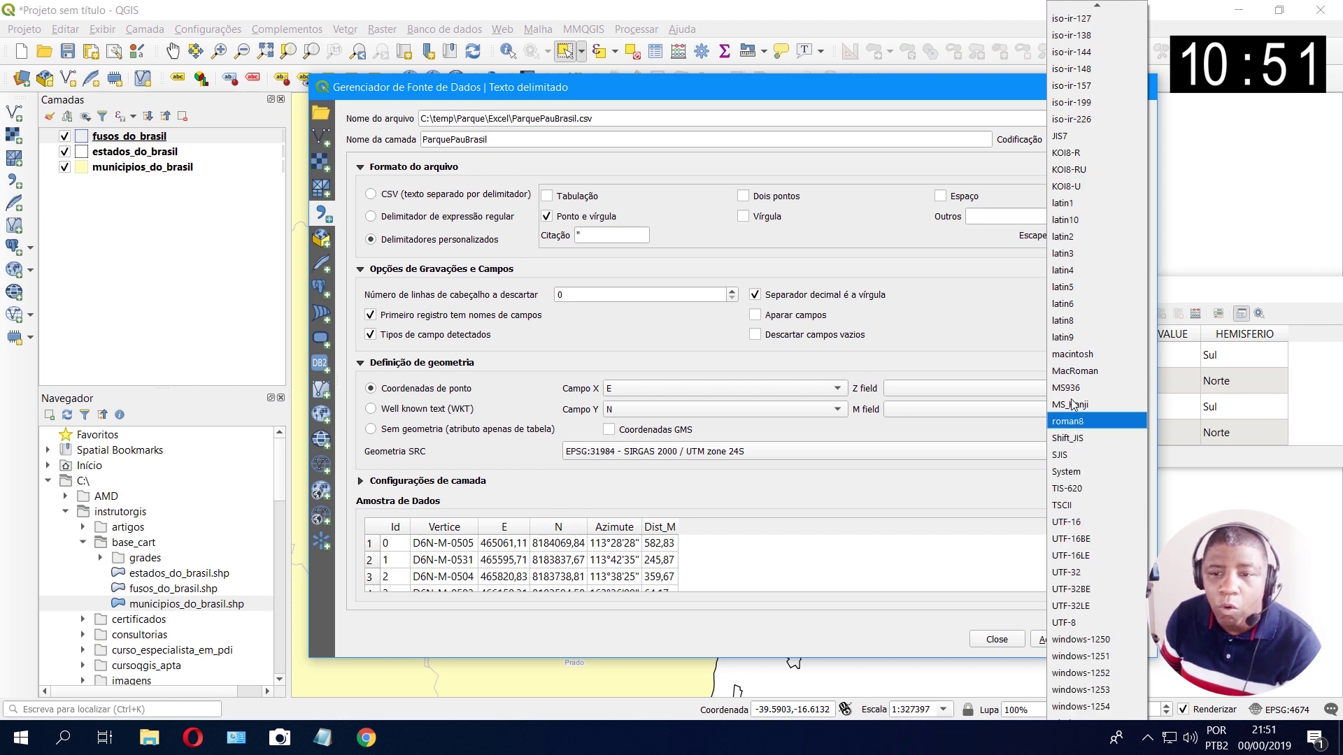
left_click(1068, 472)
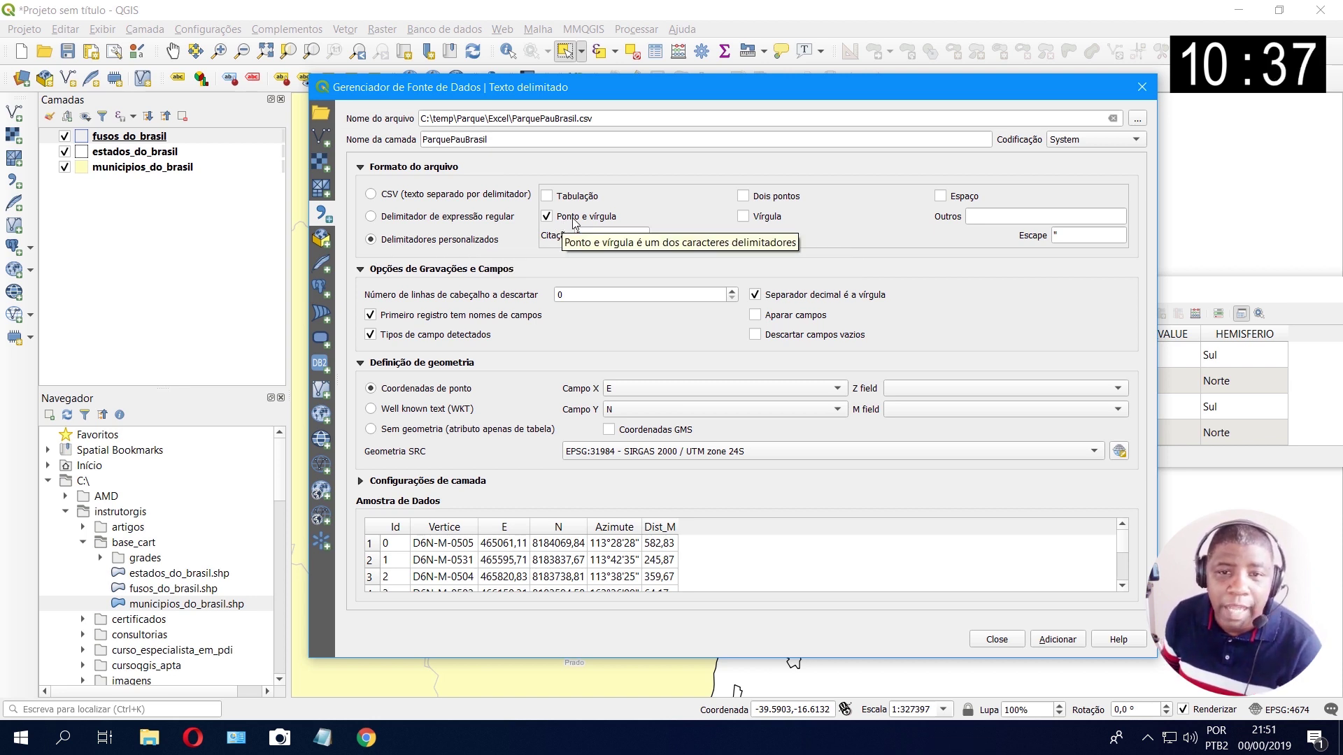
Step: Try the comma as field delimiter in place of the semicolon, and restore the semicolon with comma as decimal separator
left_click(548, 217)
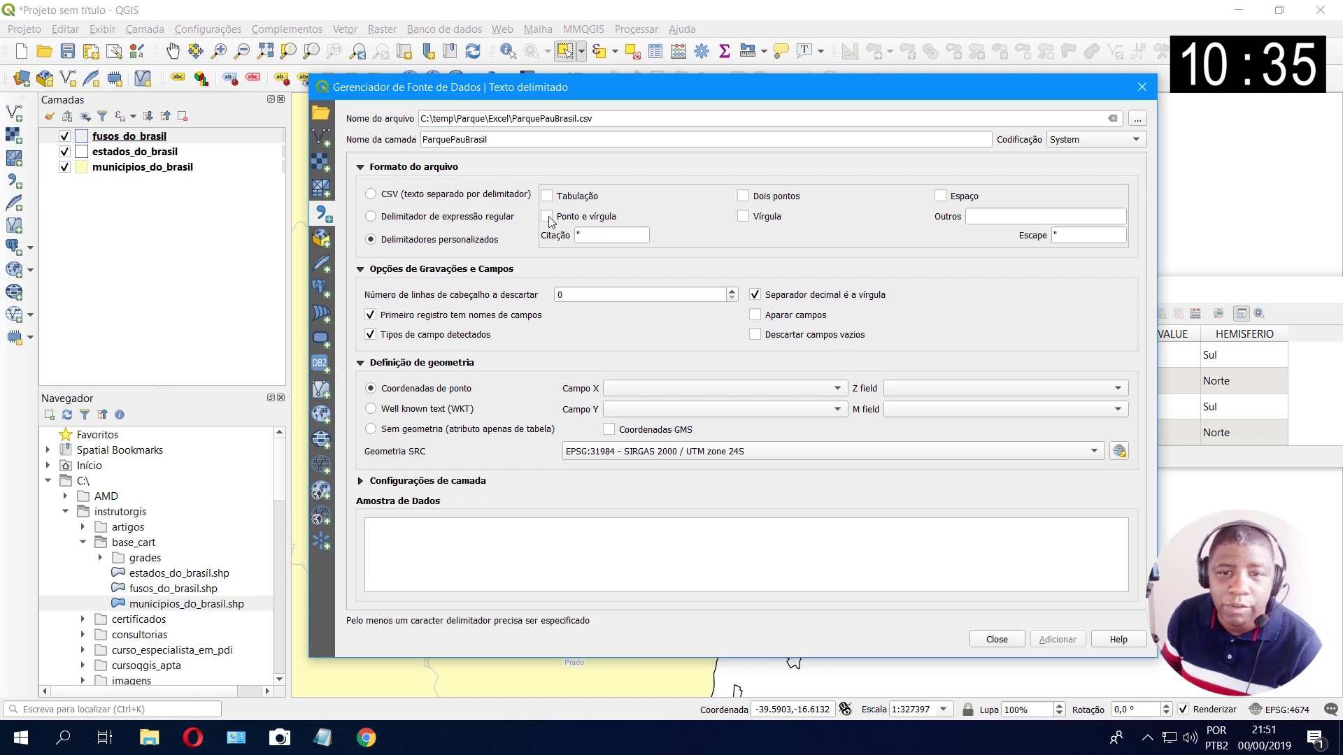
left_click(745, 219)
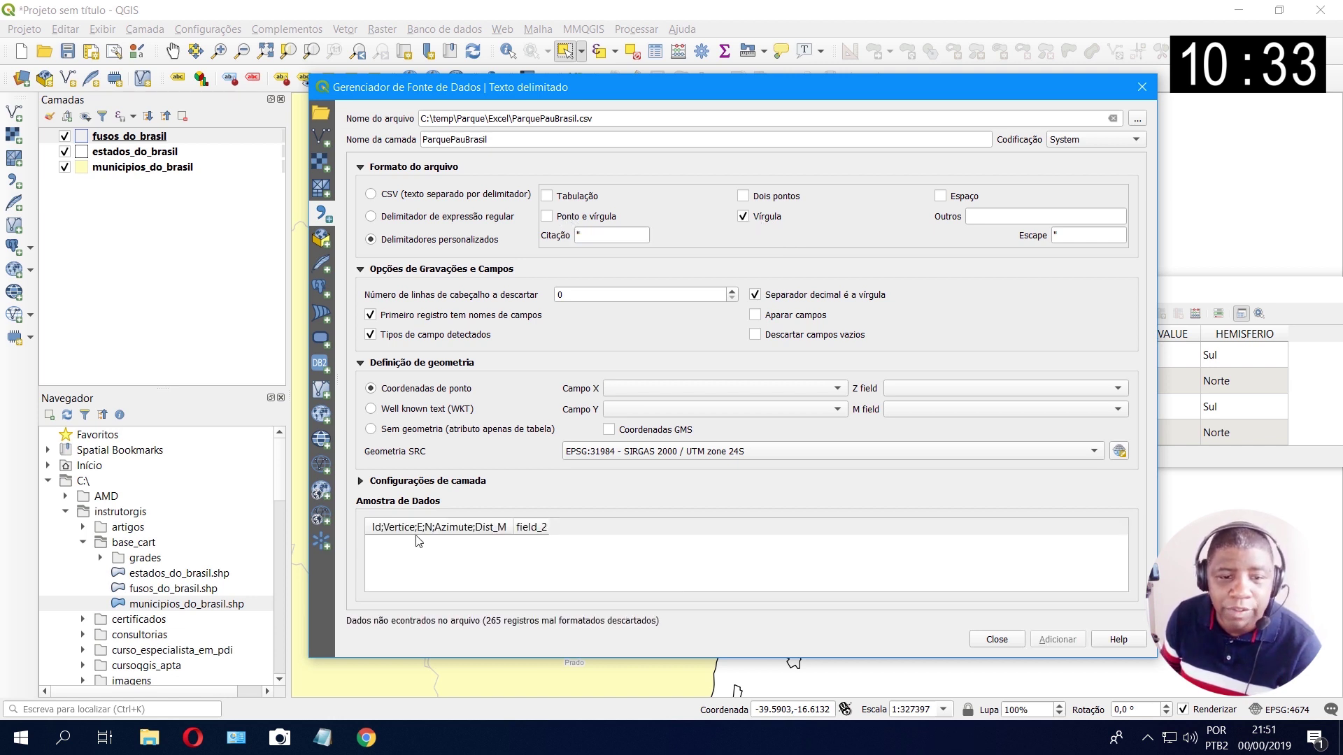
left_click(745, 217)
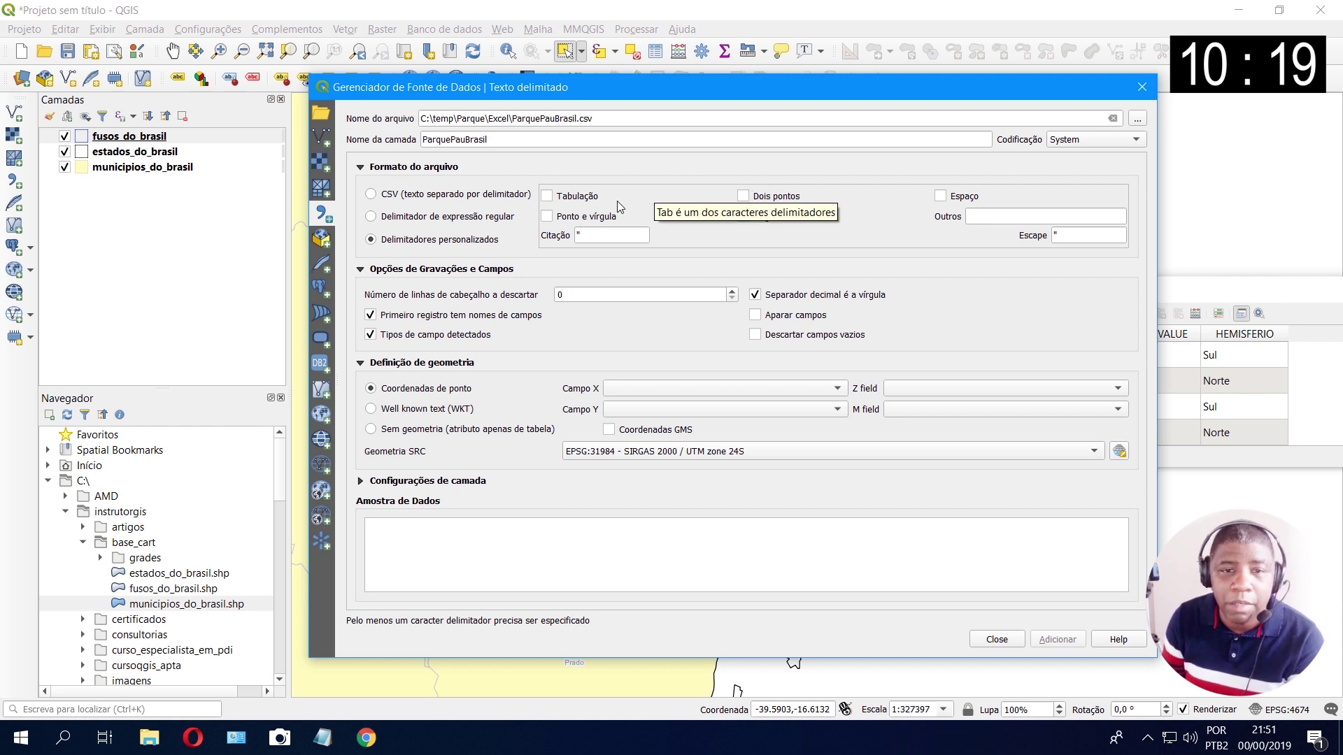
left_click(544, 218)
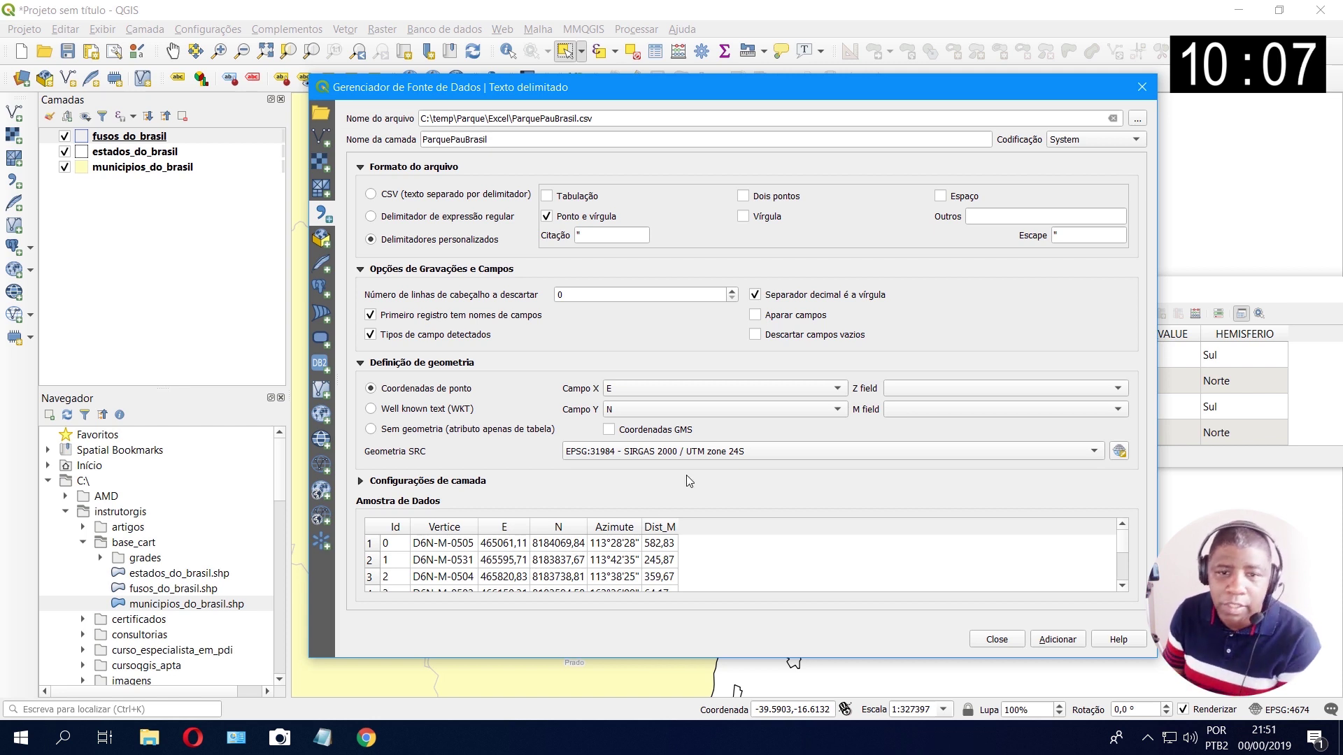
left_click(757, 296)
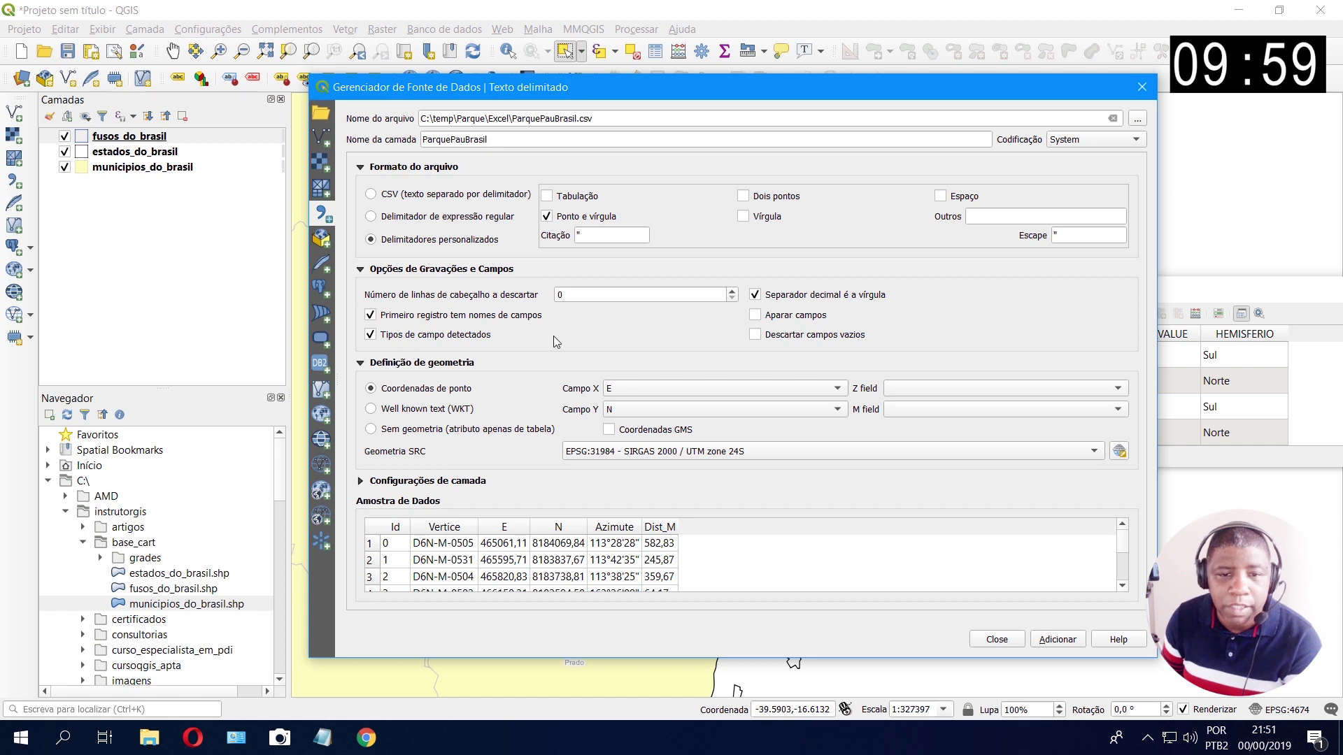
Step: Confirm field E as the X coordinate and field N as the Y coordinate for the point geometry
left_click(625, 397)
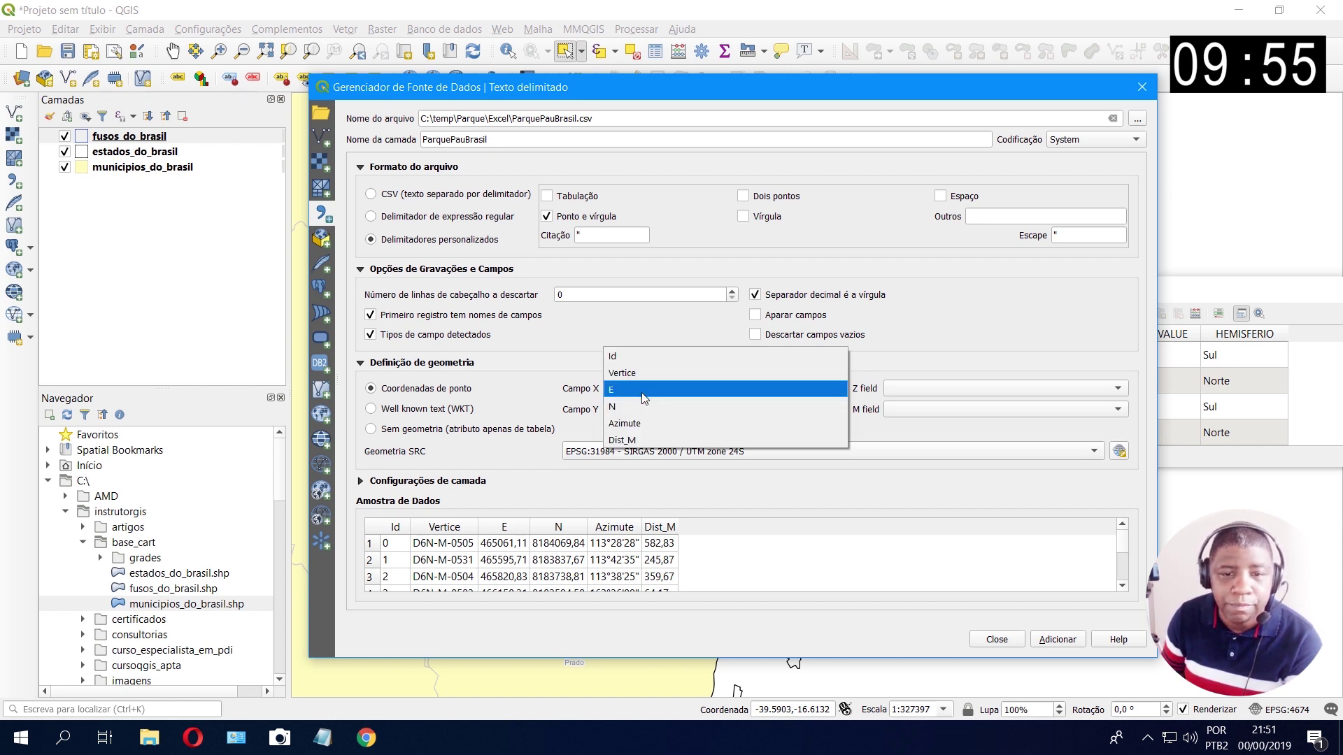
left_click(634, 404)
left_click(637, 403)
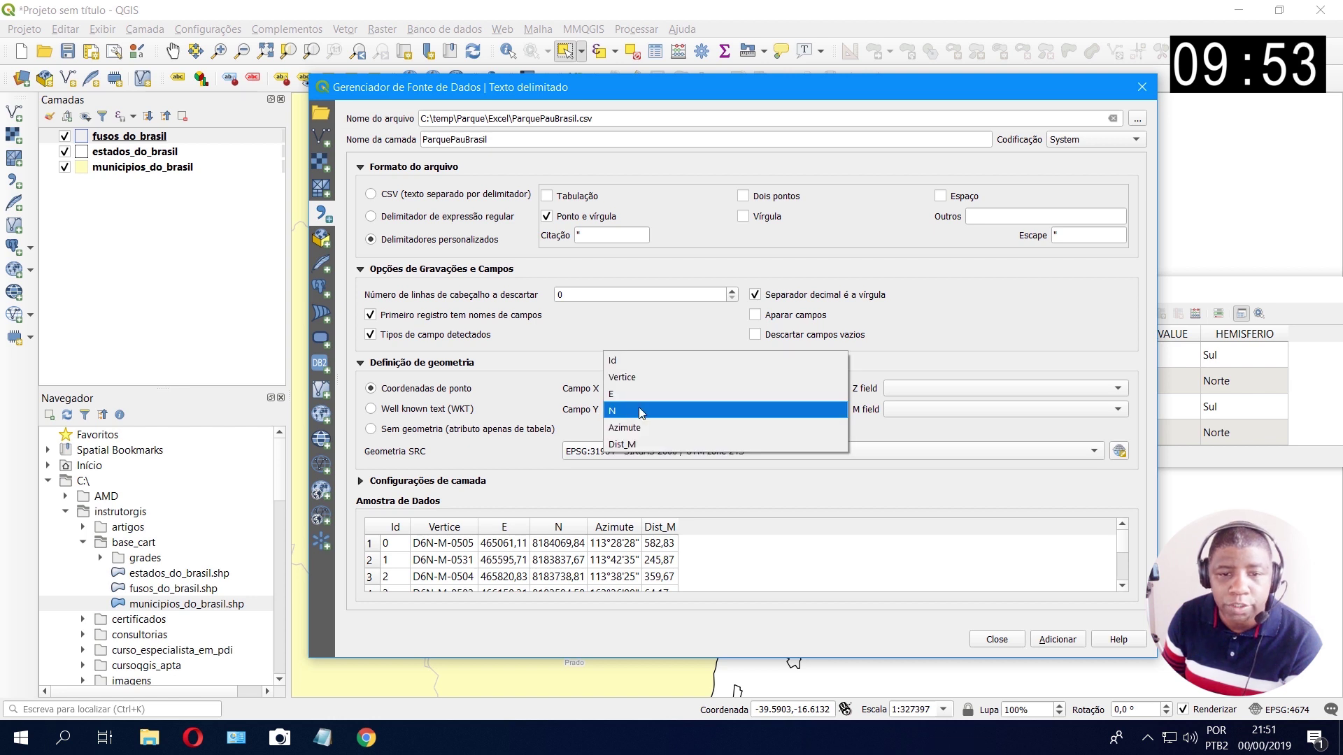
left_click(640, 407)
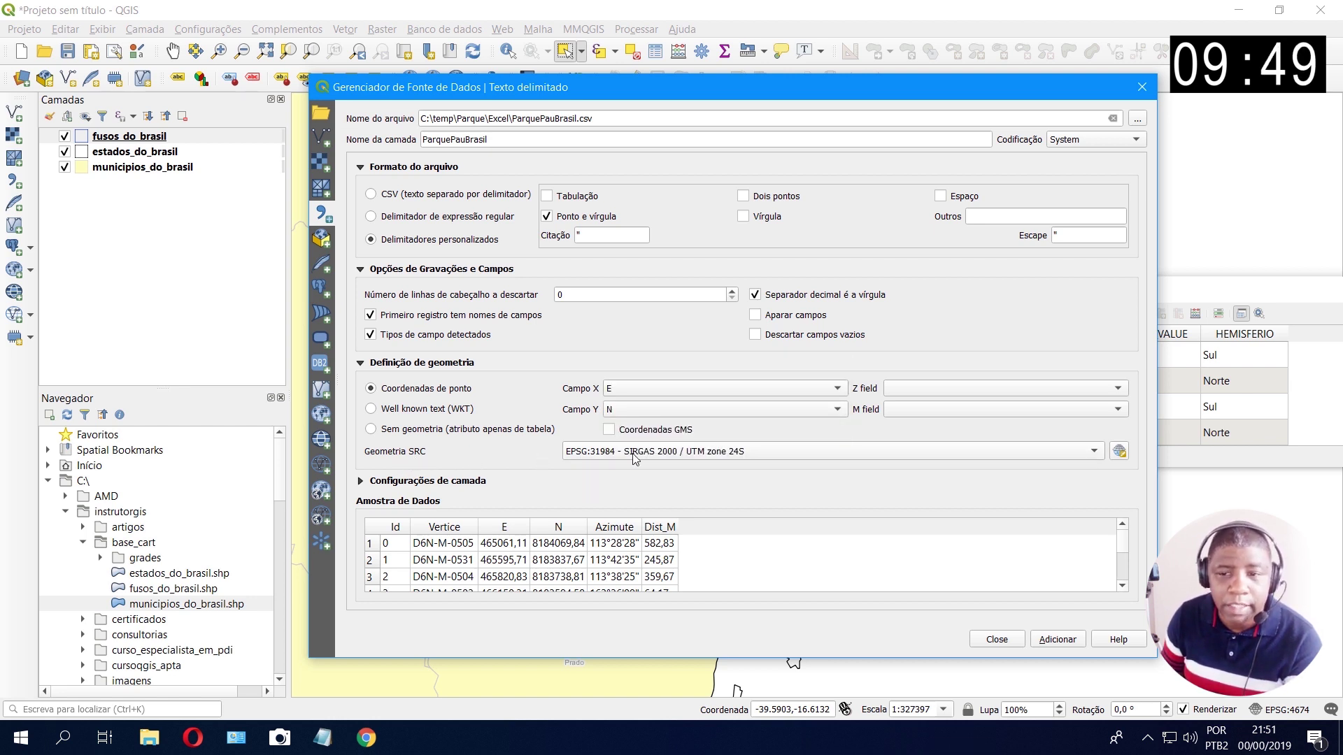
Step: Find EPSG 31984 in the coordinate system selector and assign SIRGAS 2000 / UTM zone 24S as the geometry CRS
left_click(1119, 451)
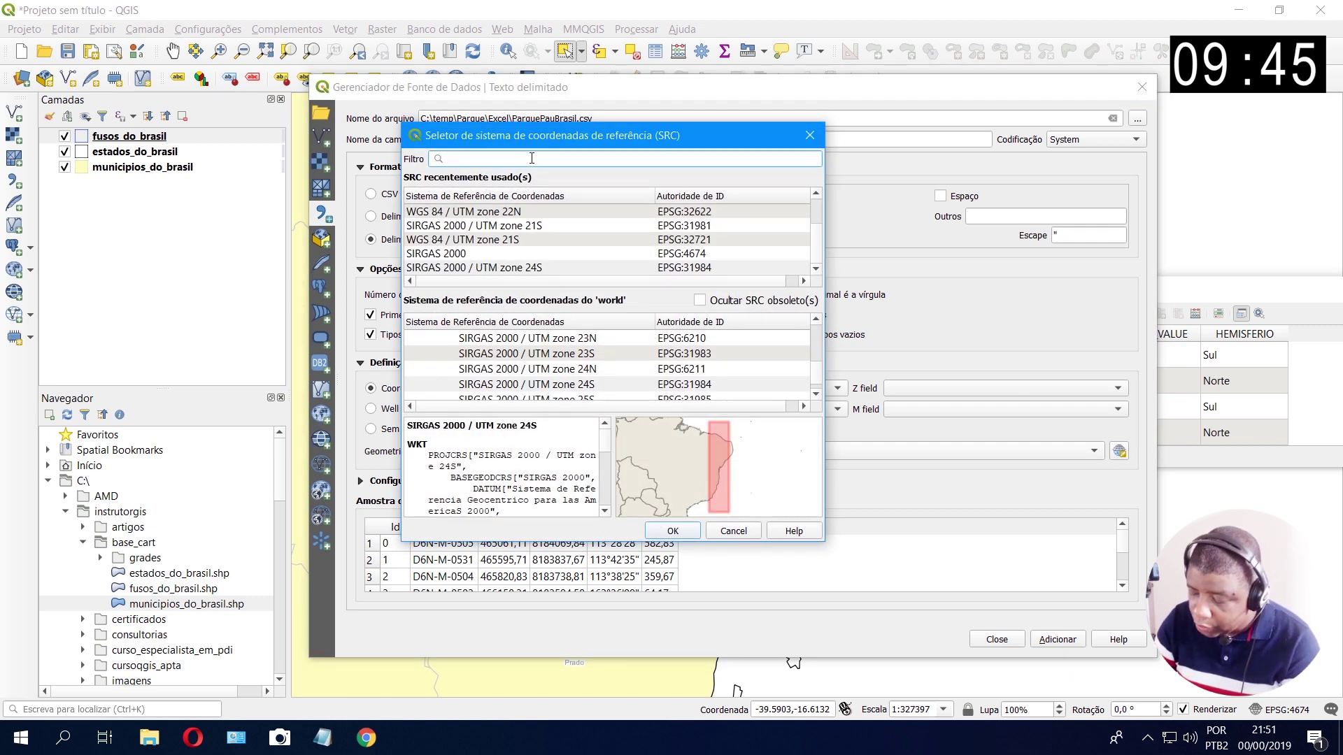
type("3198")
type("4")
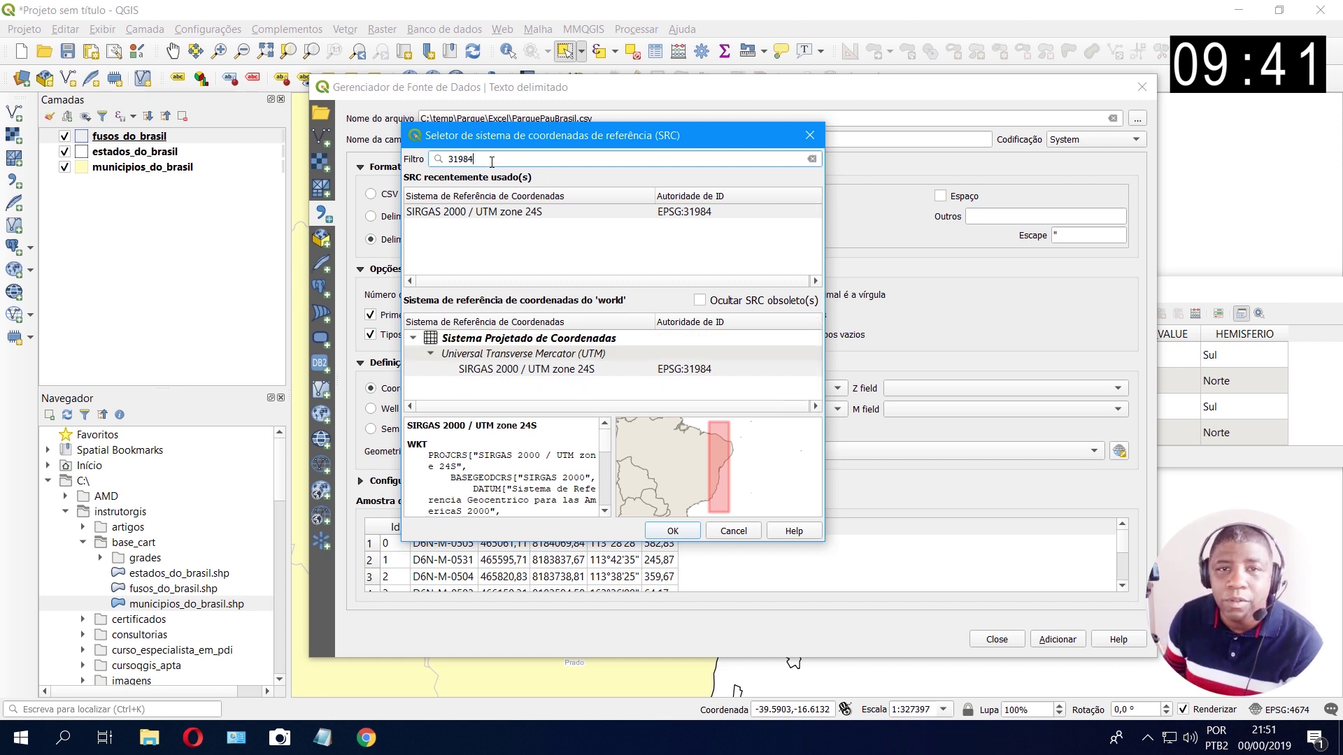
left_click(570, 369)
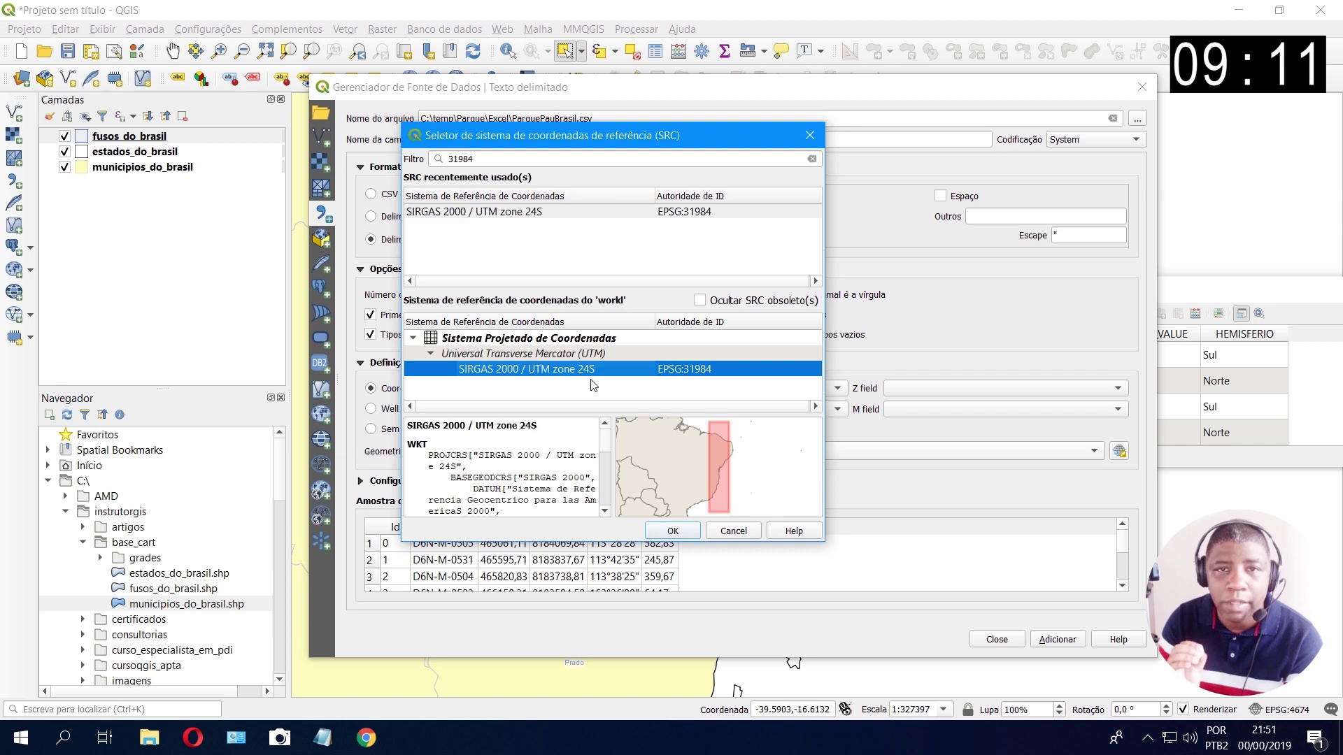
left_click(682, 528)
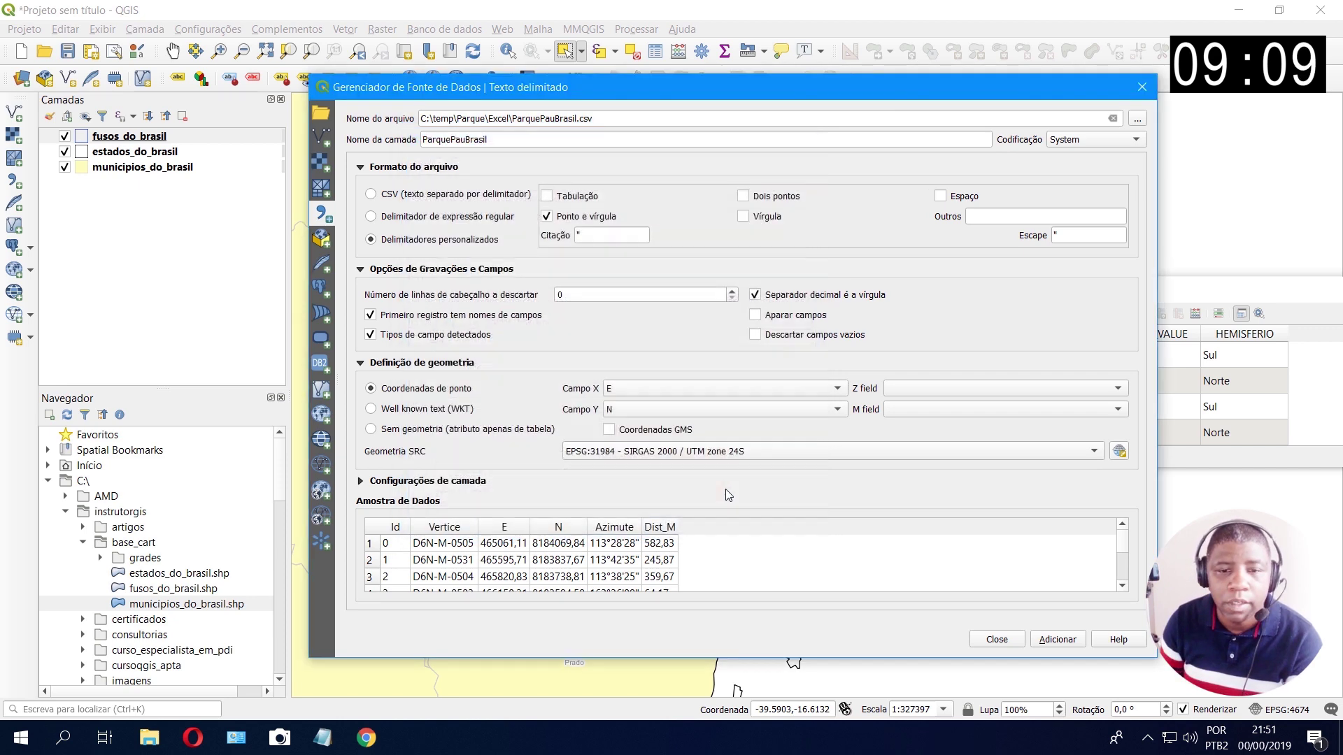
Step: Add the ParquePauBrasil point layer to the project and close the fusos_do_brasil attribute table
left_click(1057, 640)
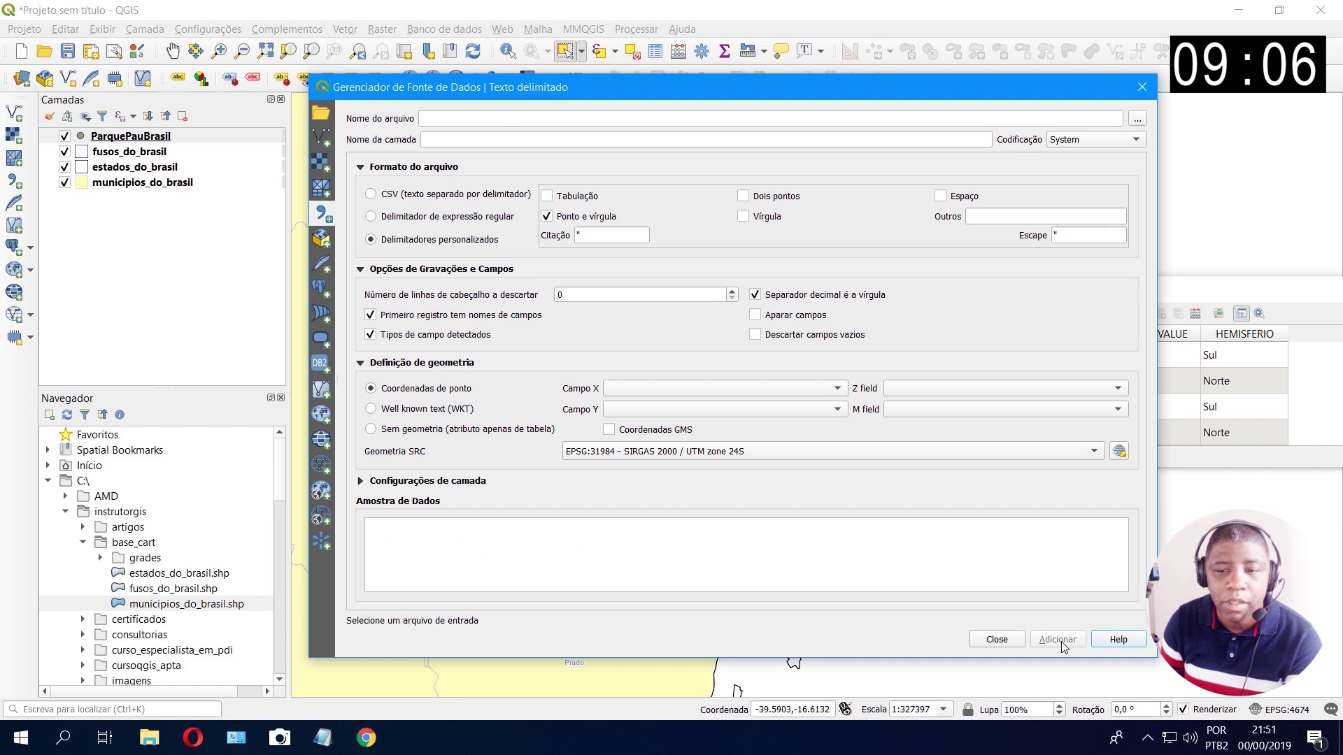
left_click(998, 640)
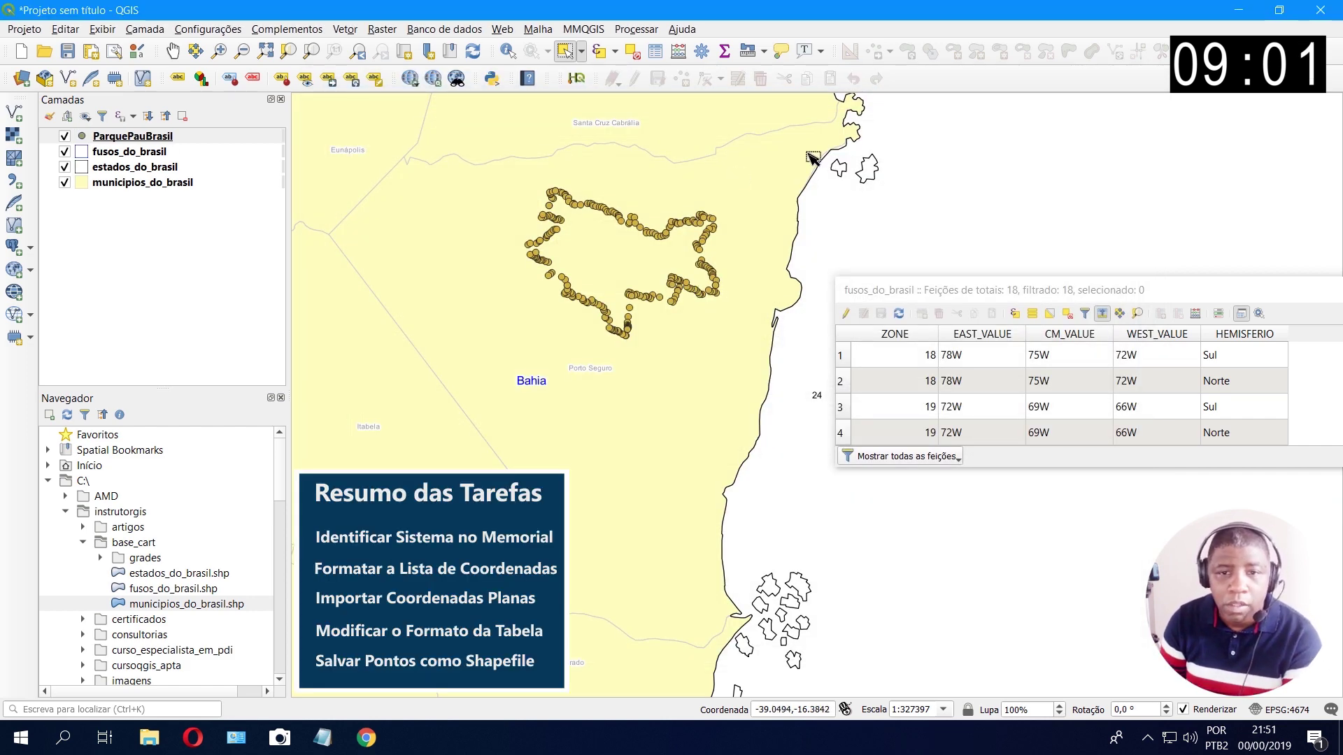
left_click_drag(997, 294, 140, 315)
left_click(281, 304)
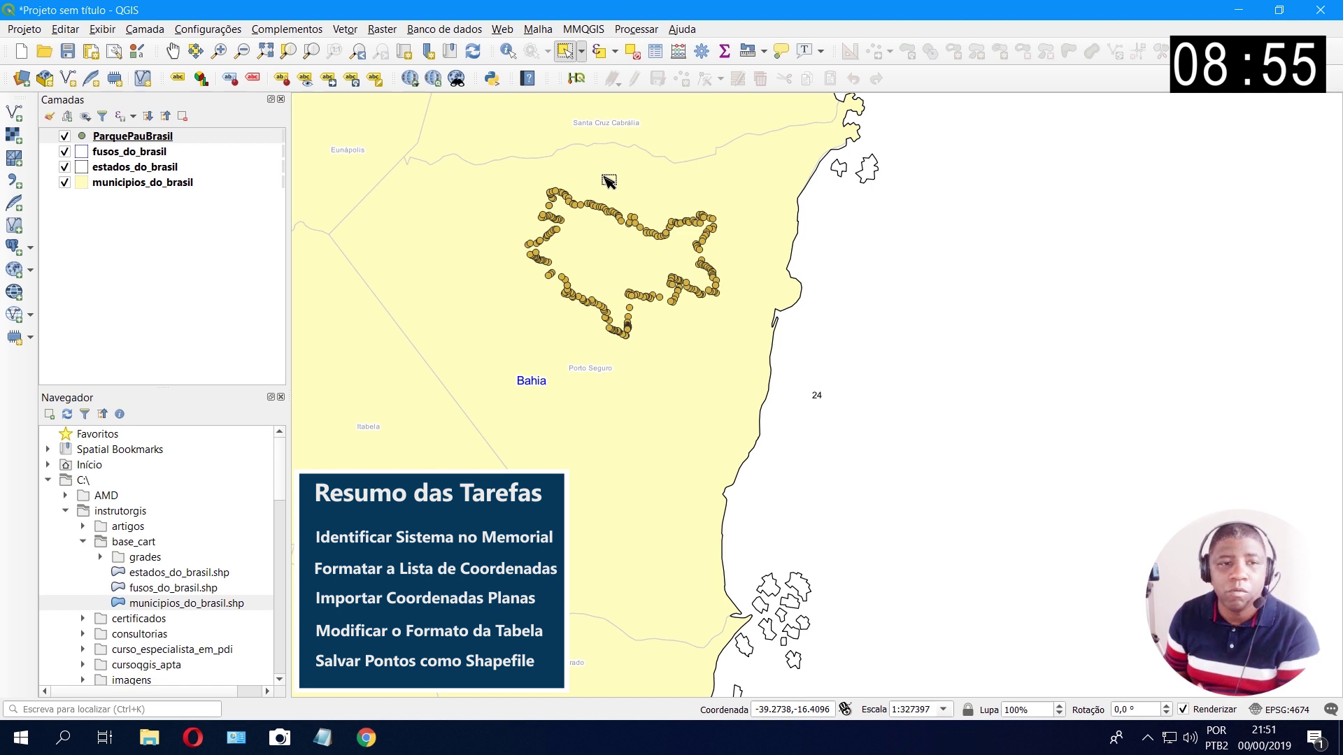
Step: Open the ParquePauBrasil layer's attribute table as a floating window and enlarge it to show more rows
left_click(125, 138)
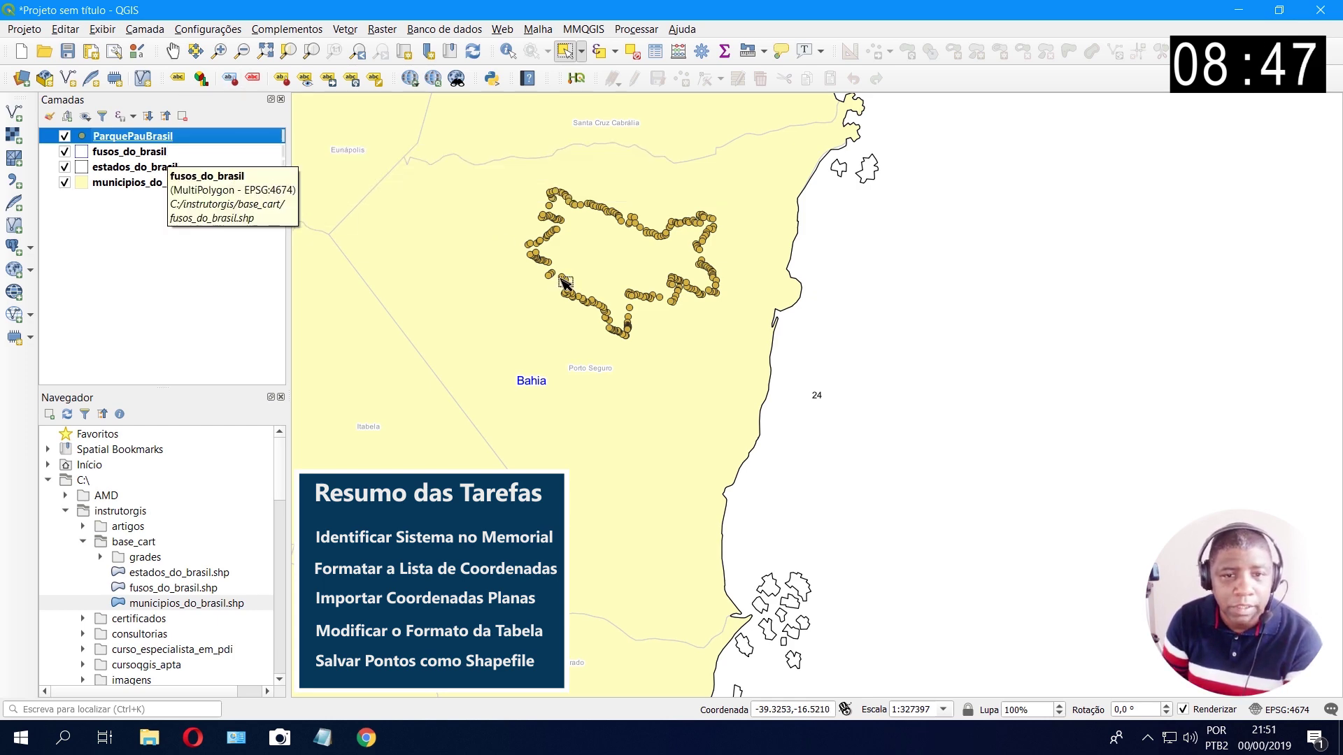
scroll(559, 230, "up", 1)
left_click_drag(558, 231, 611, 341)
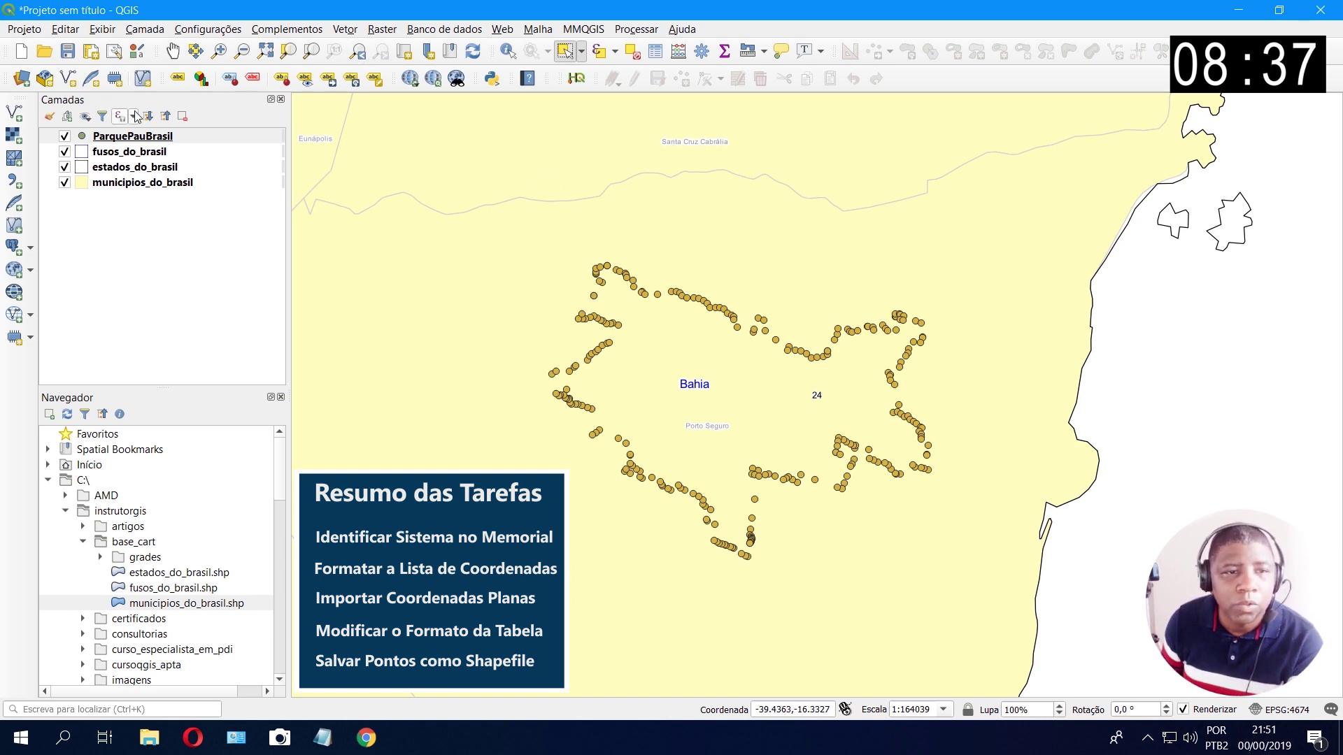
right_click(167, 138)
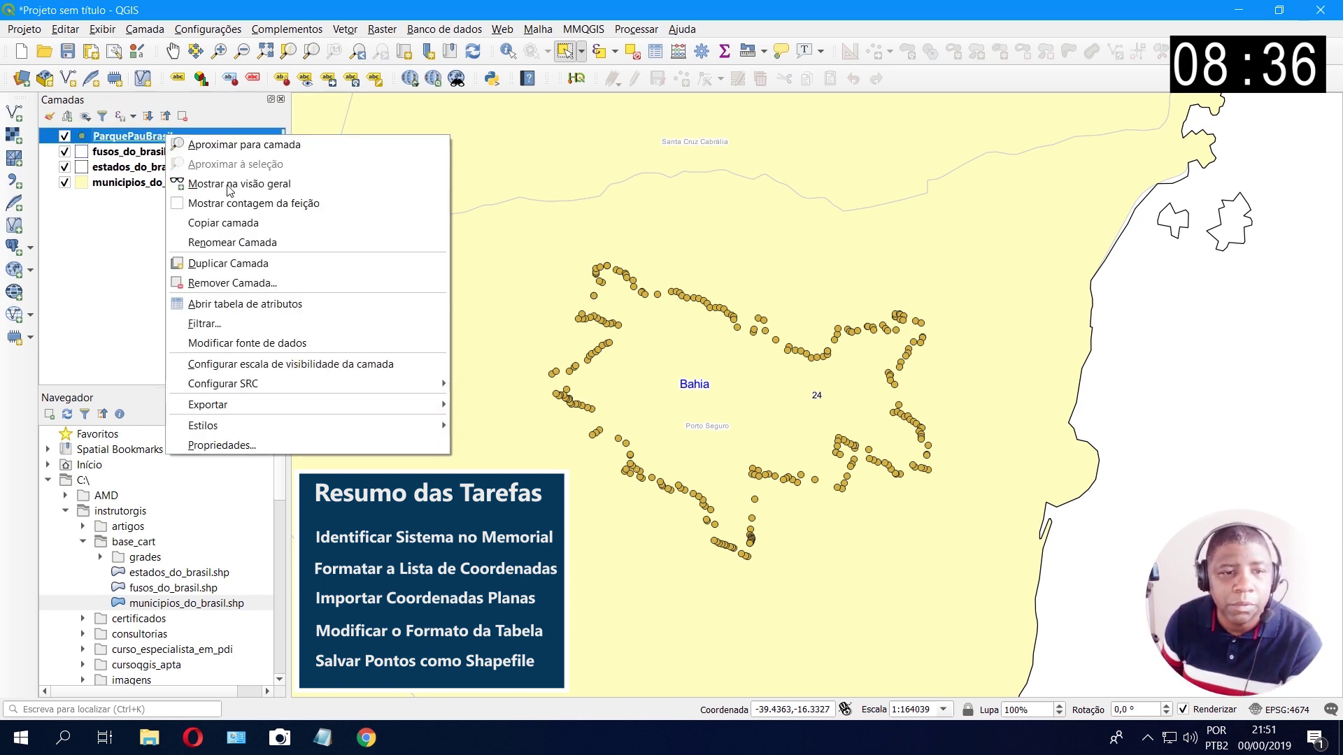
left_click(326, 303)
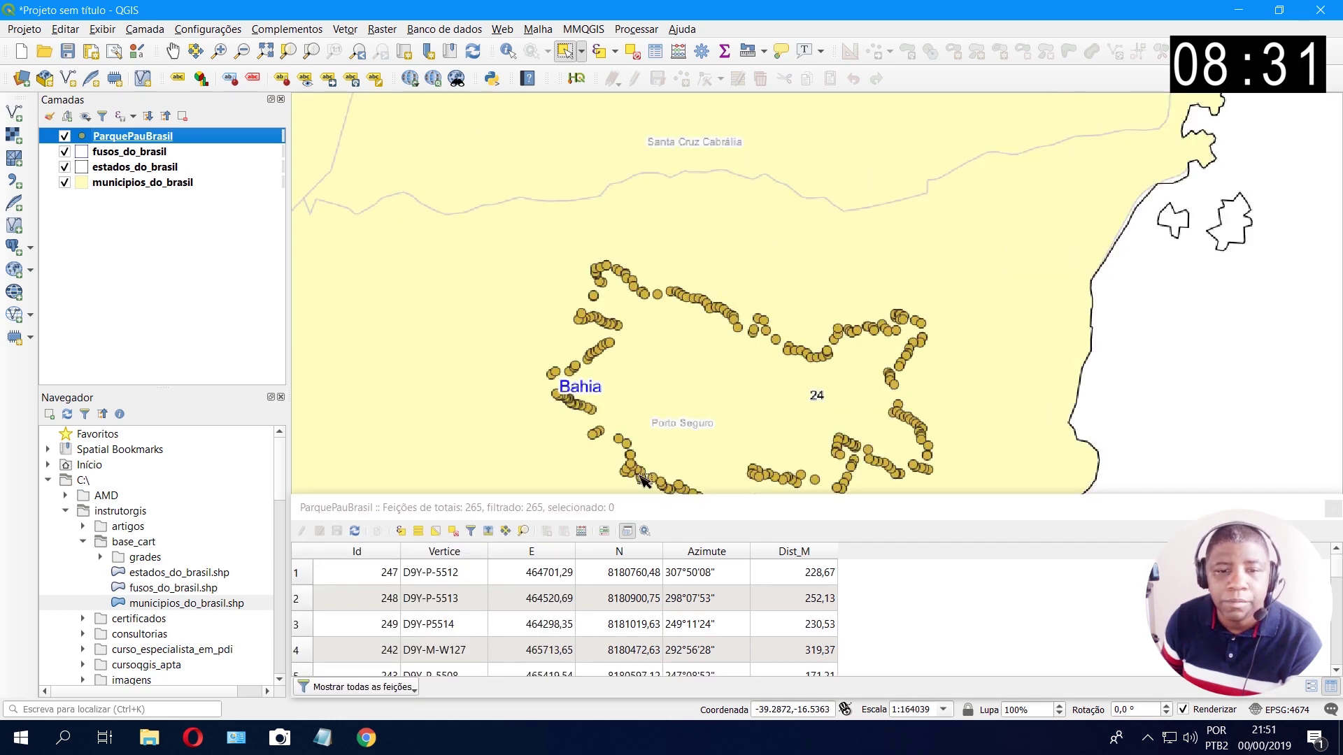
left_click(1327, 527)
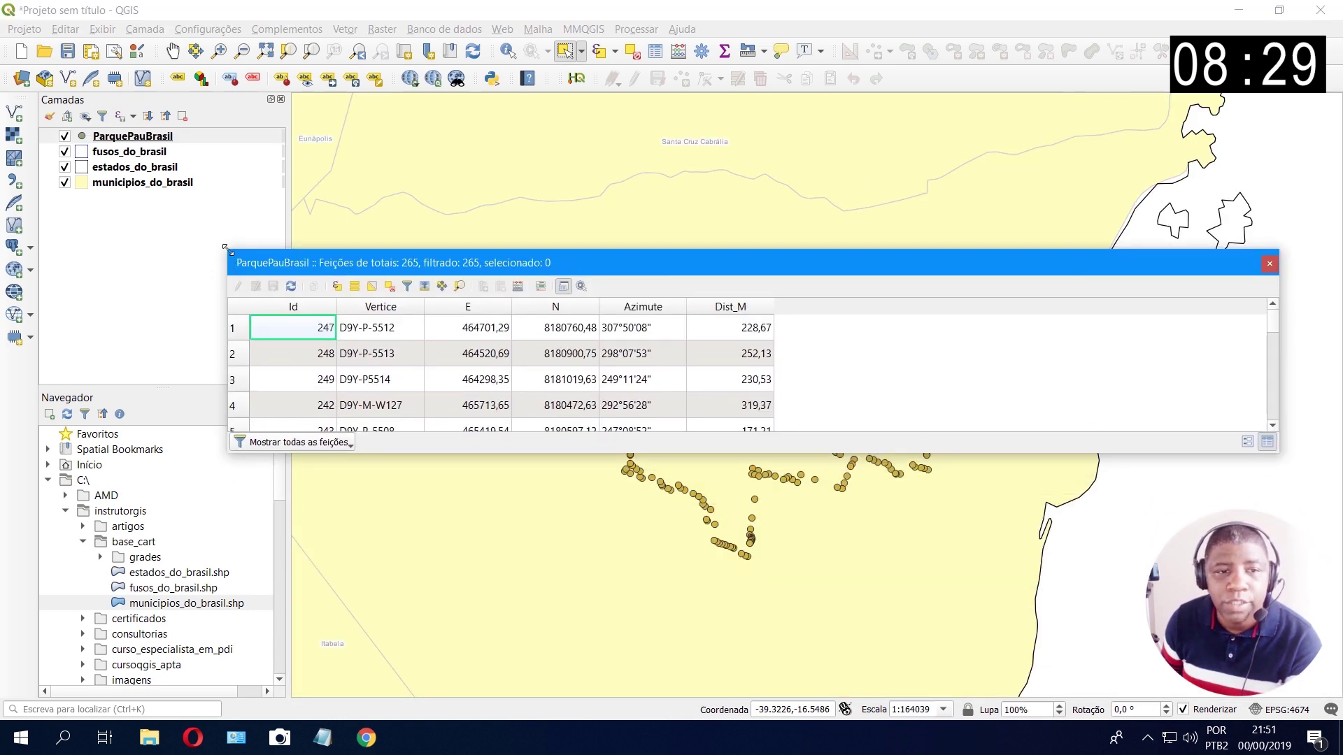
left_click_drag(226, 251, 499, 161)
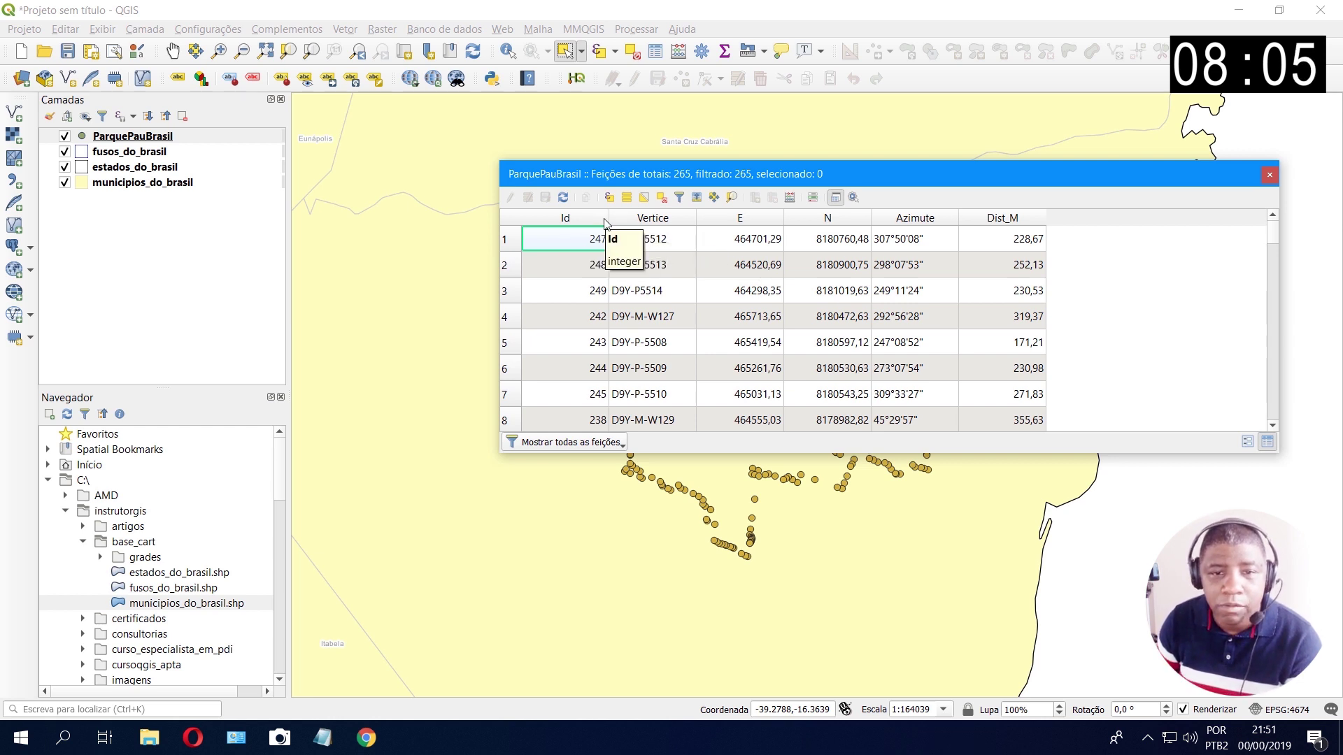
Step: Widen the Id, Vertice, E, N and Azimute columns of the ParquePauBrasil attribute table
left_click_drag(608, 218, 666, 217)
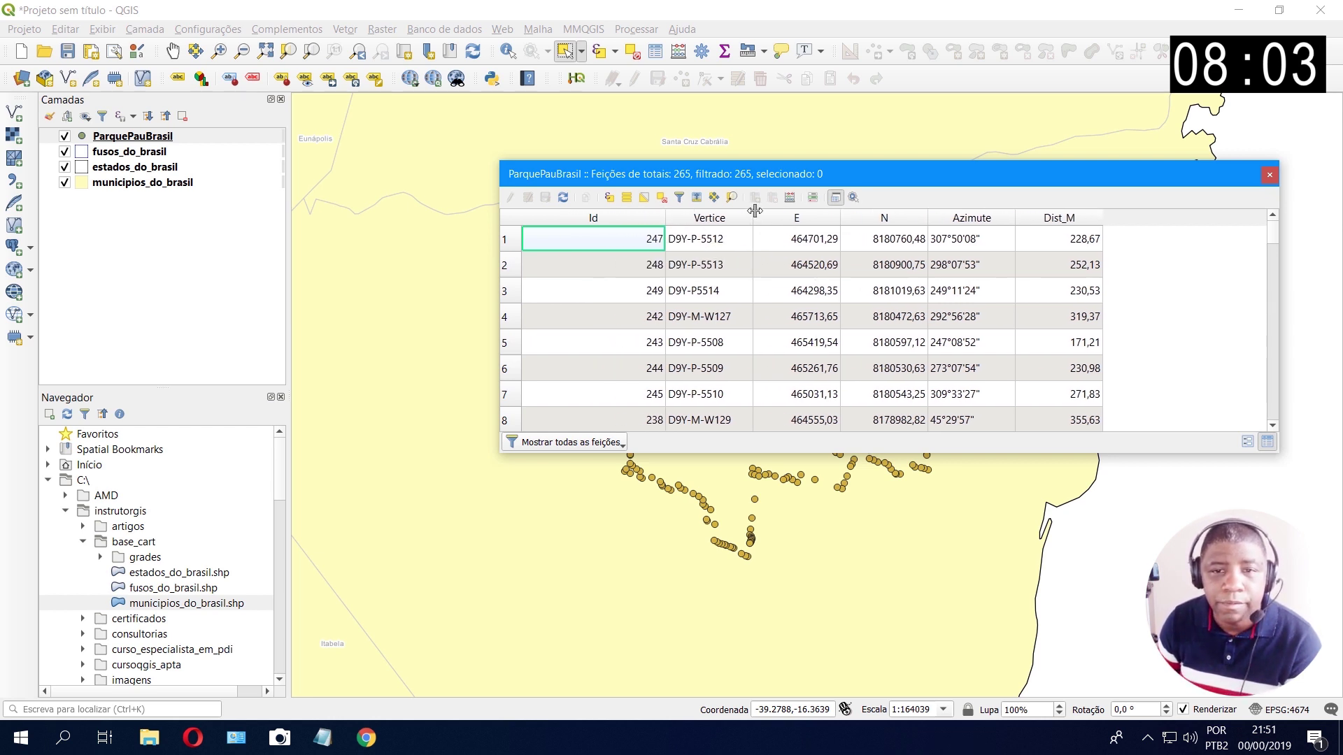
left_click_drag(770, 211, 818, 214)
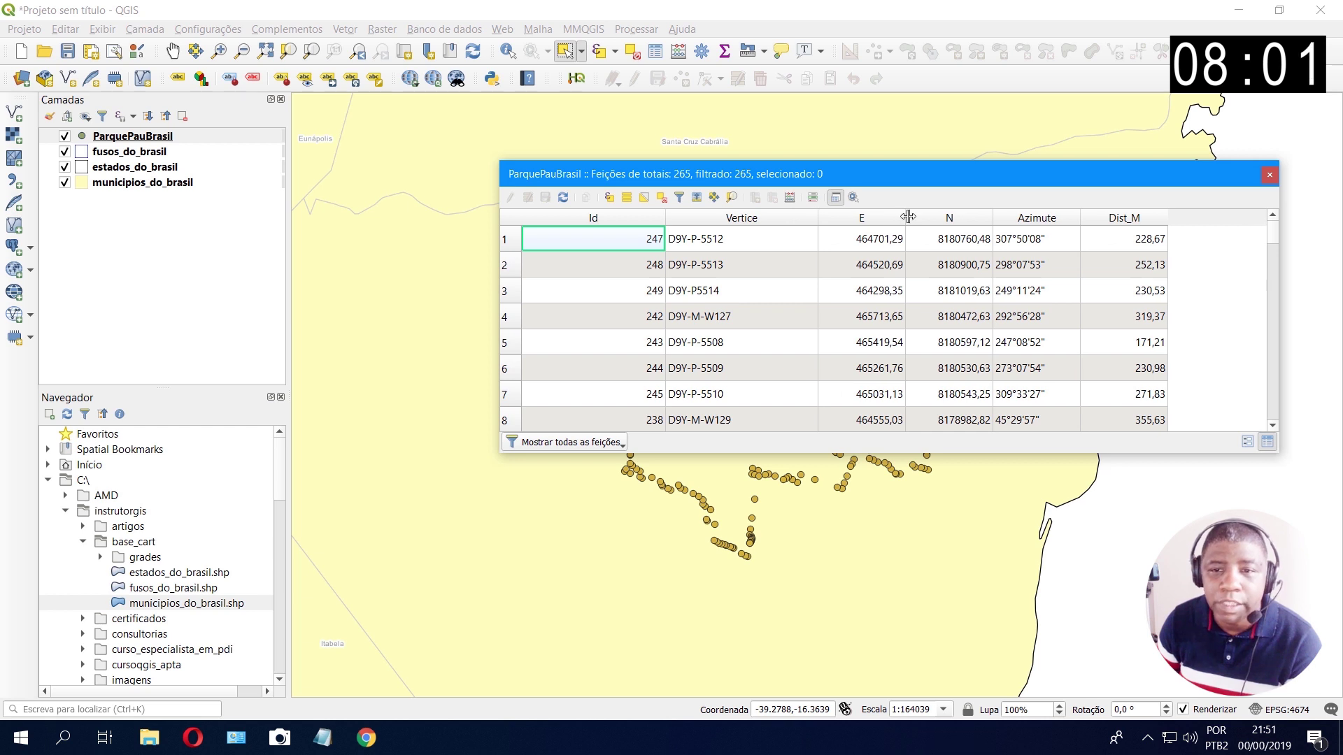
left_click_drag(905, 213, 944, 214)
left_click_drag(1032, 217, 1061, 218)
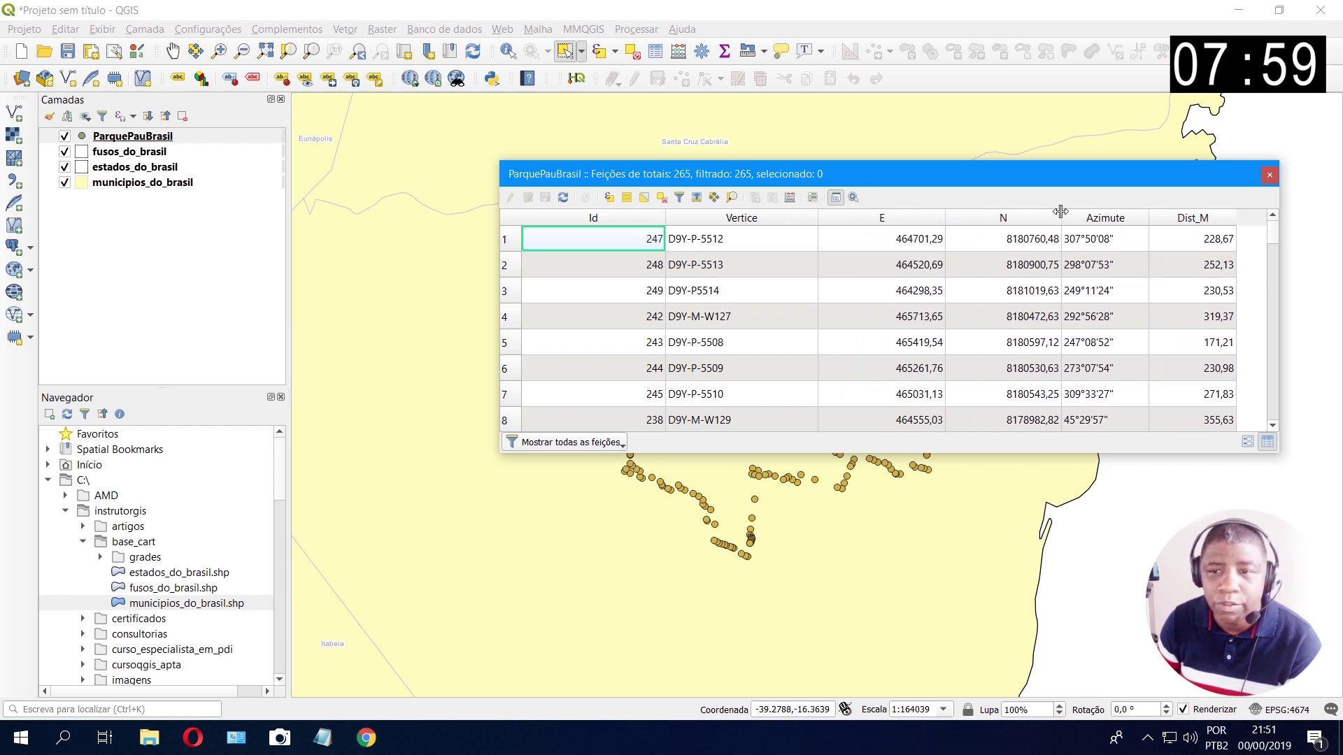
left_click_drag(1148, 216, 1175, 215)
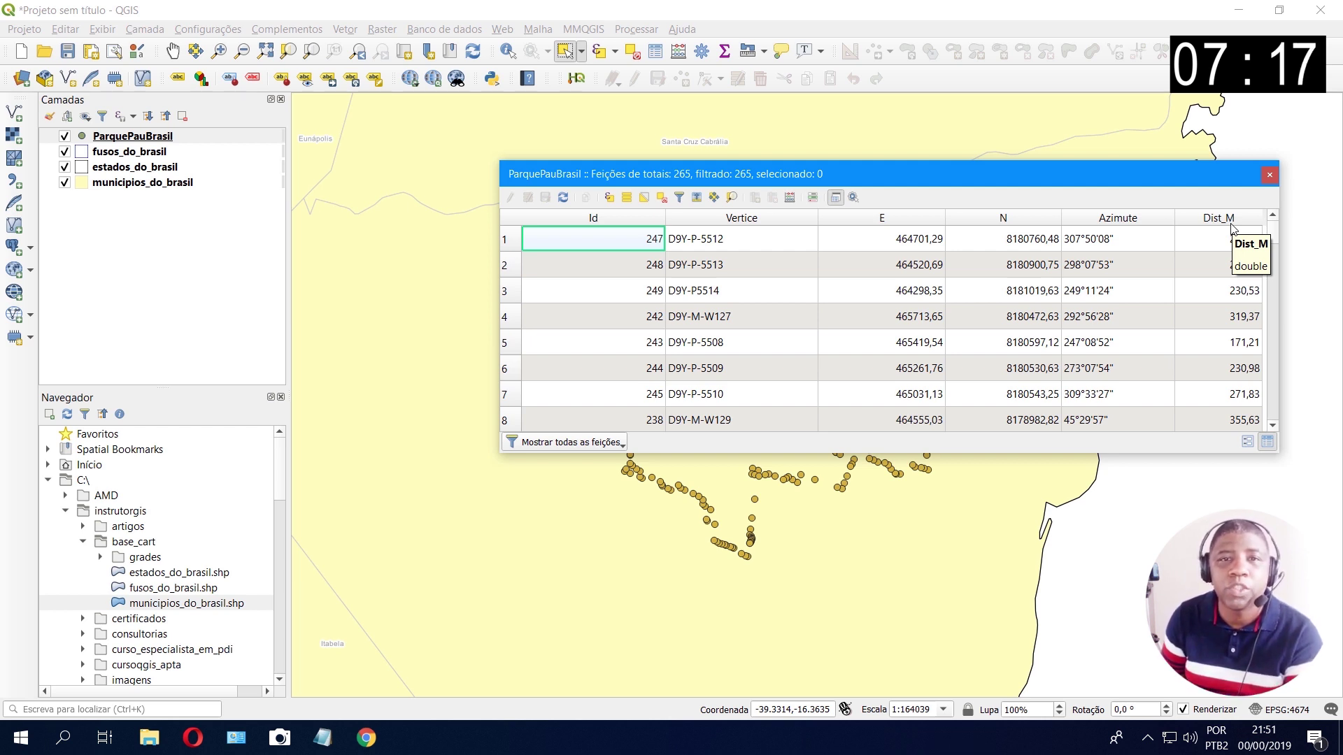
Step: Show the processing toolbox and search it for "Editar" to locate the Editar campos algorithm under Tabela de vetores
left_click_drag(1103, 173, 833, 276)
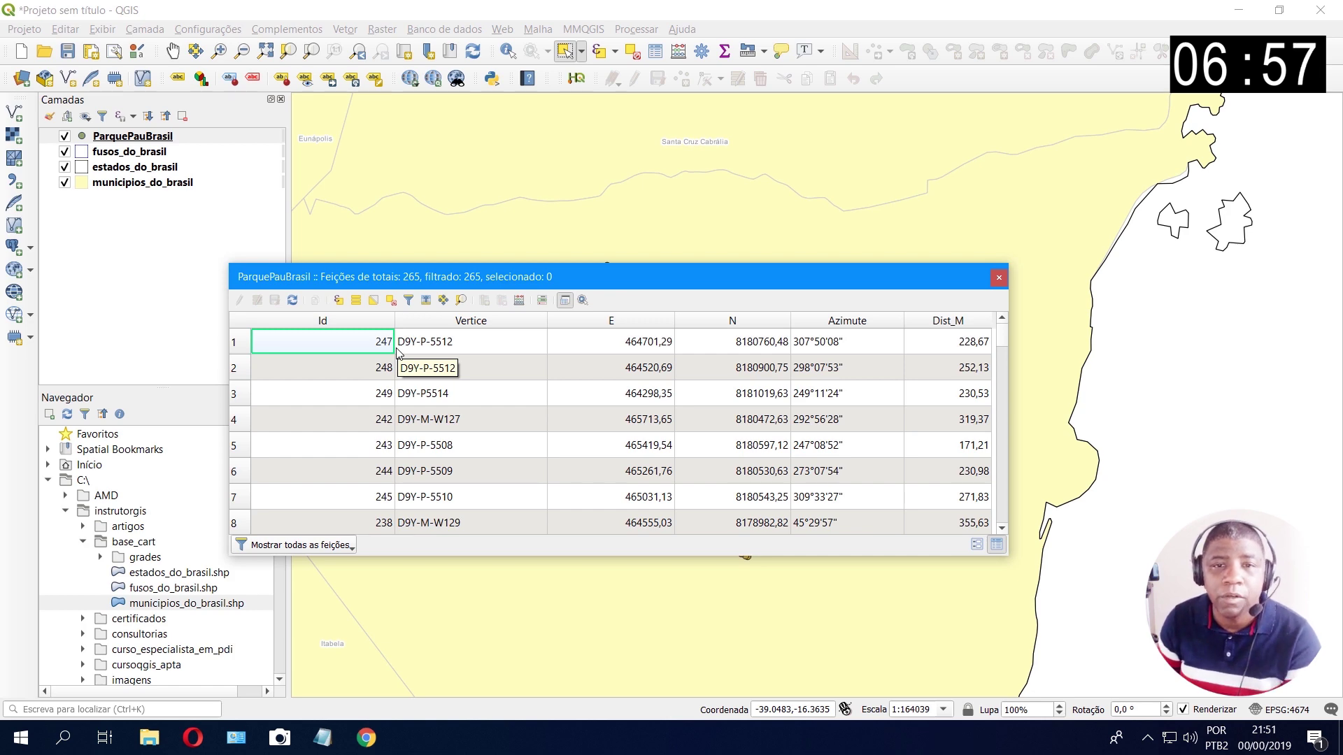
left_click(636, 29)
left_click(671, 43)
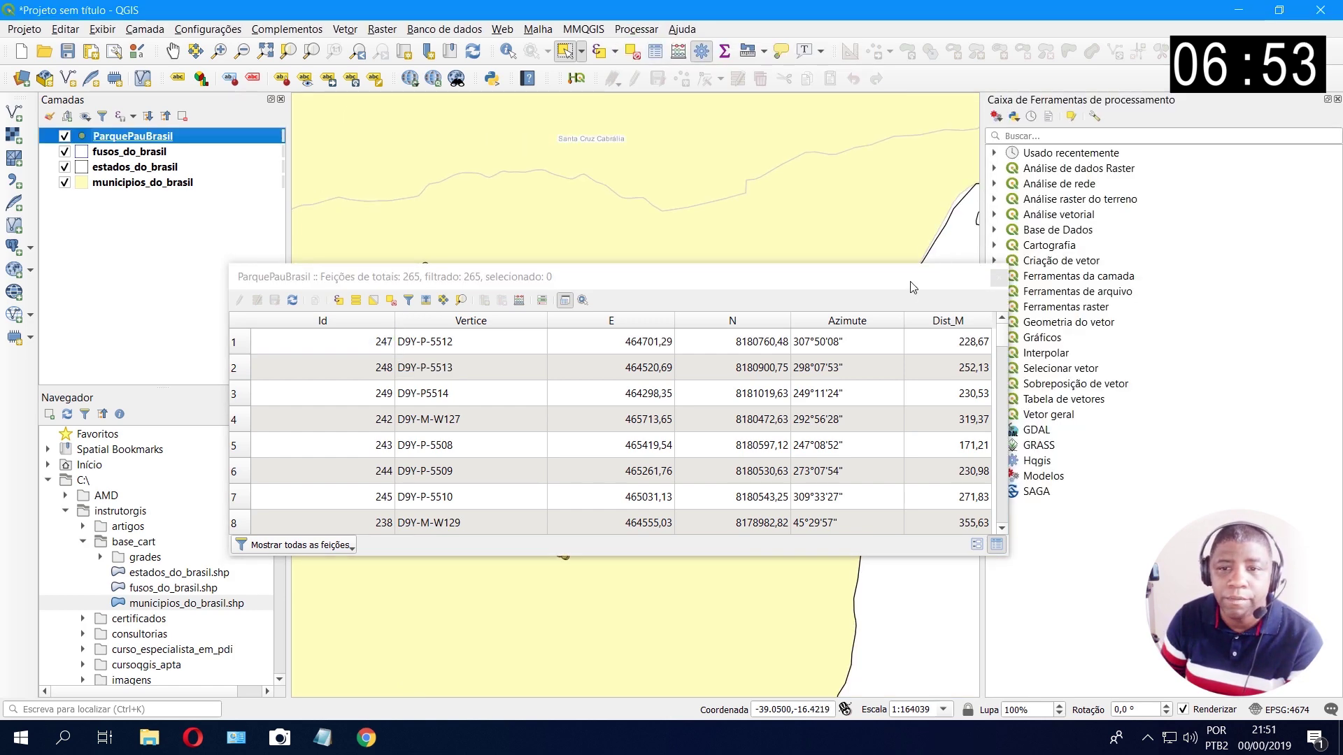
left_click_drag(891, 280, 810, 313)
left_click(1056, 135)
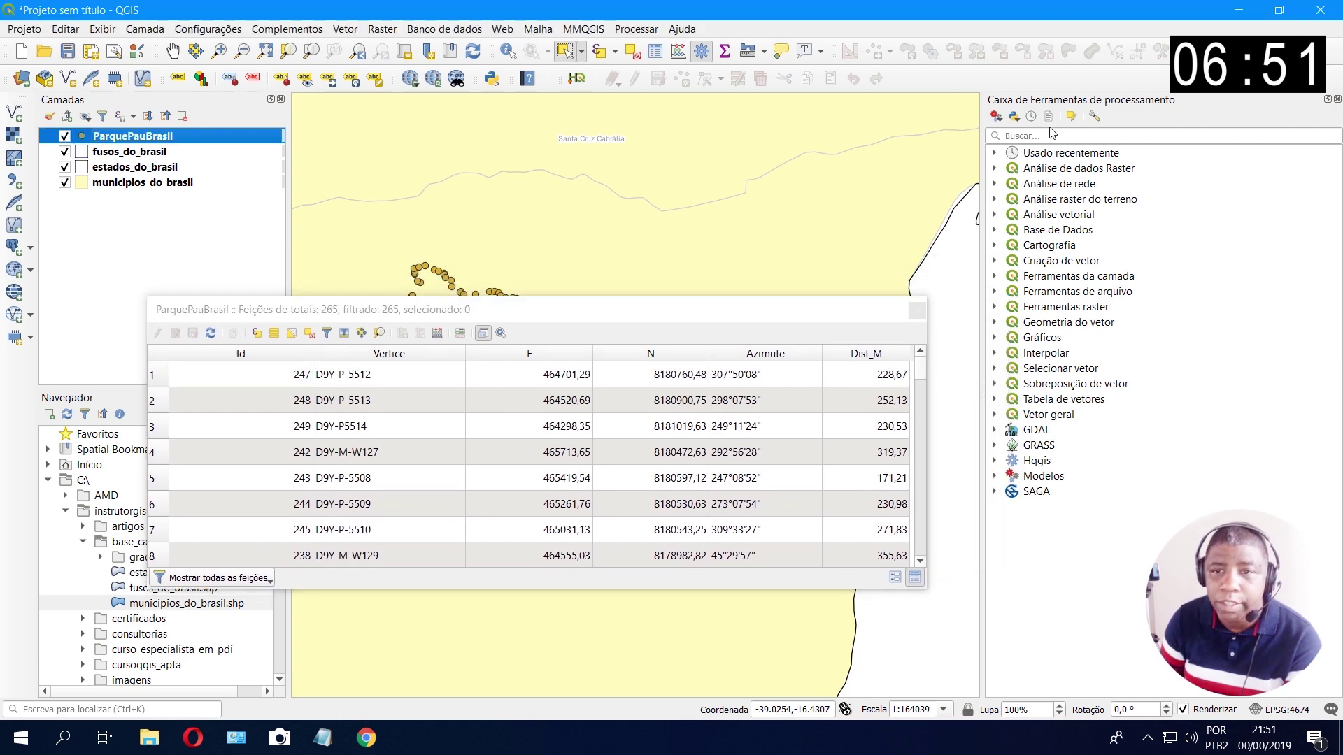
type("Editar")
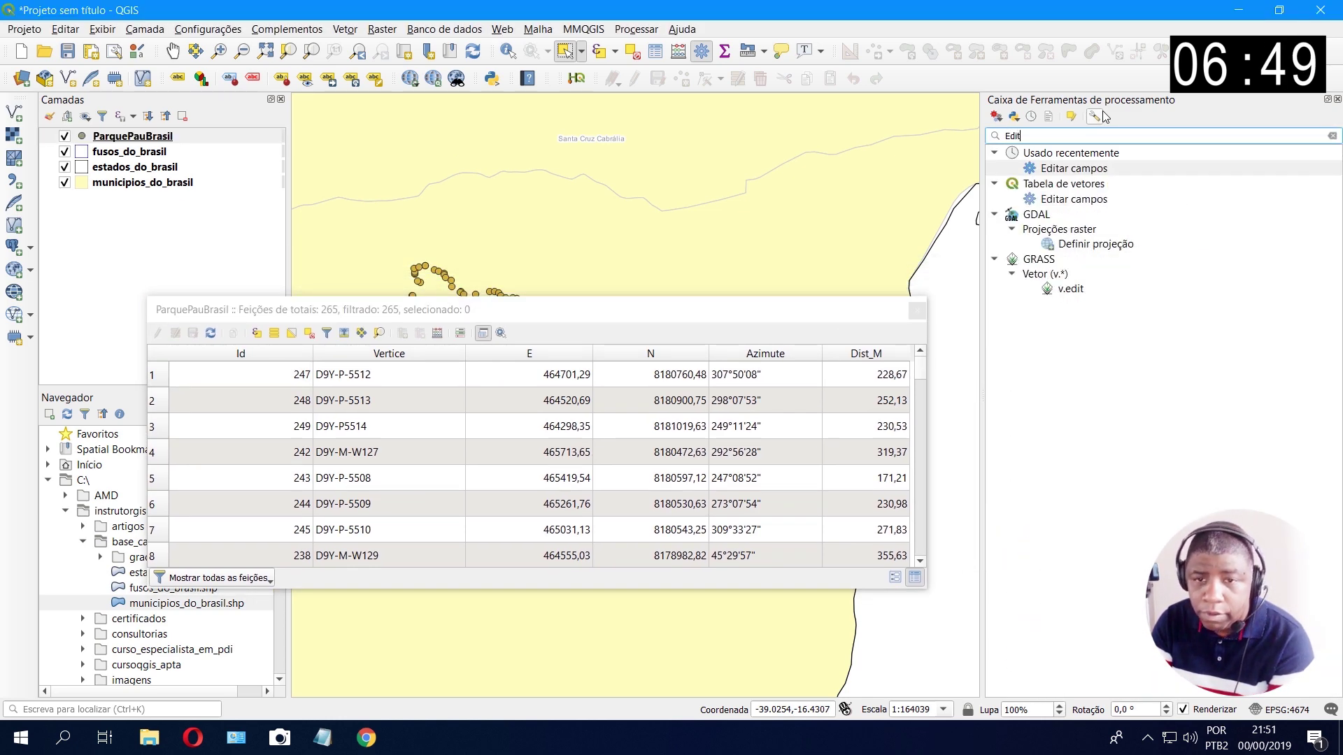
left_click(1072, 169)
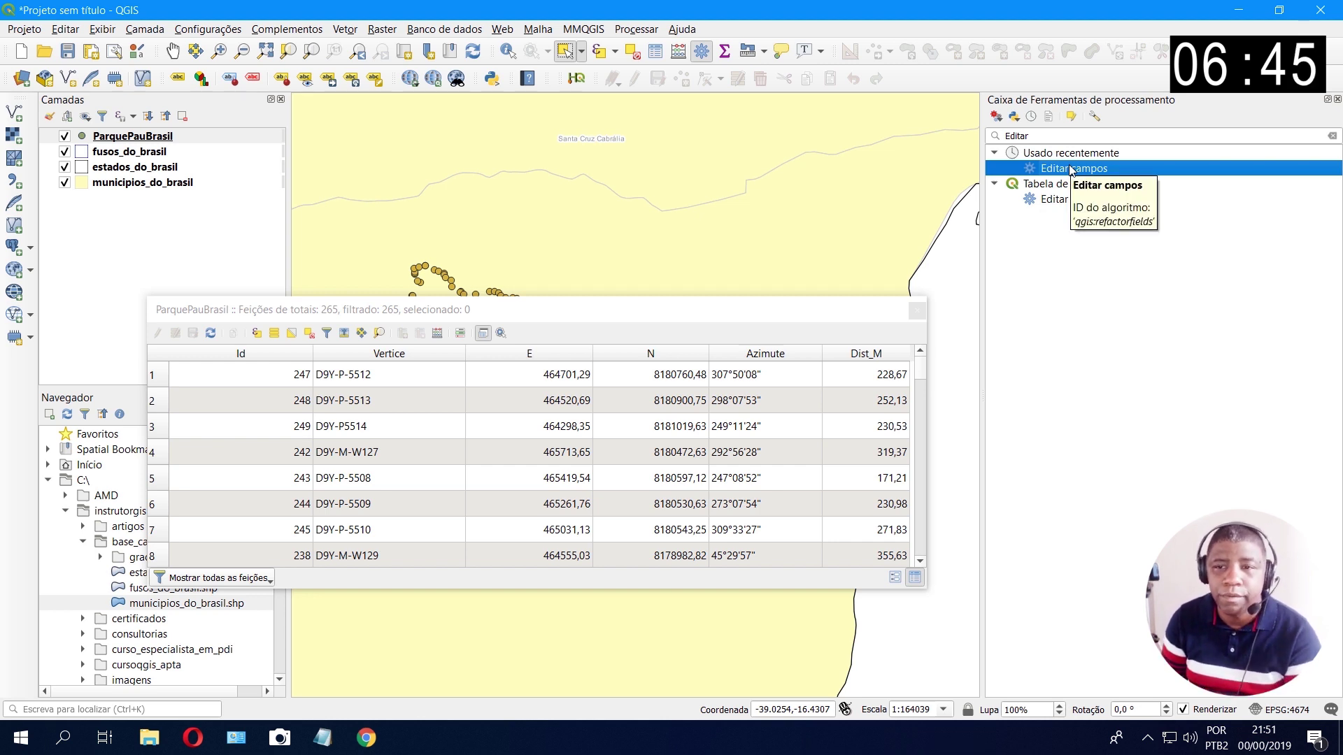
left_click(1080, 201)
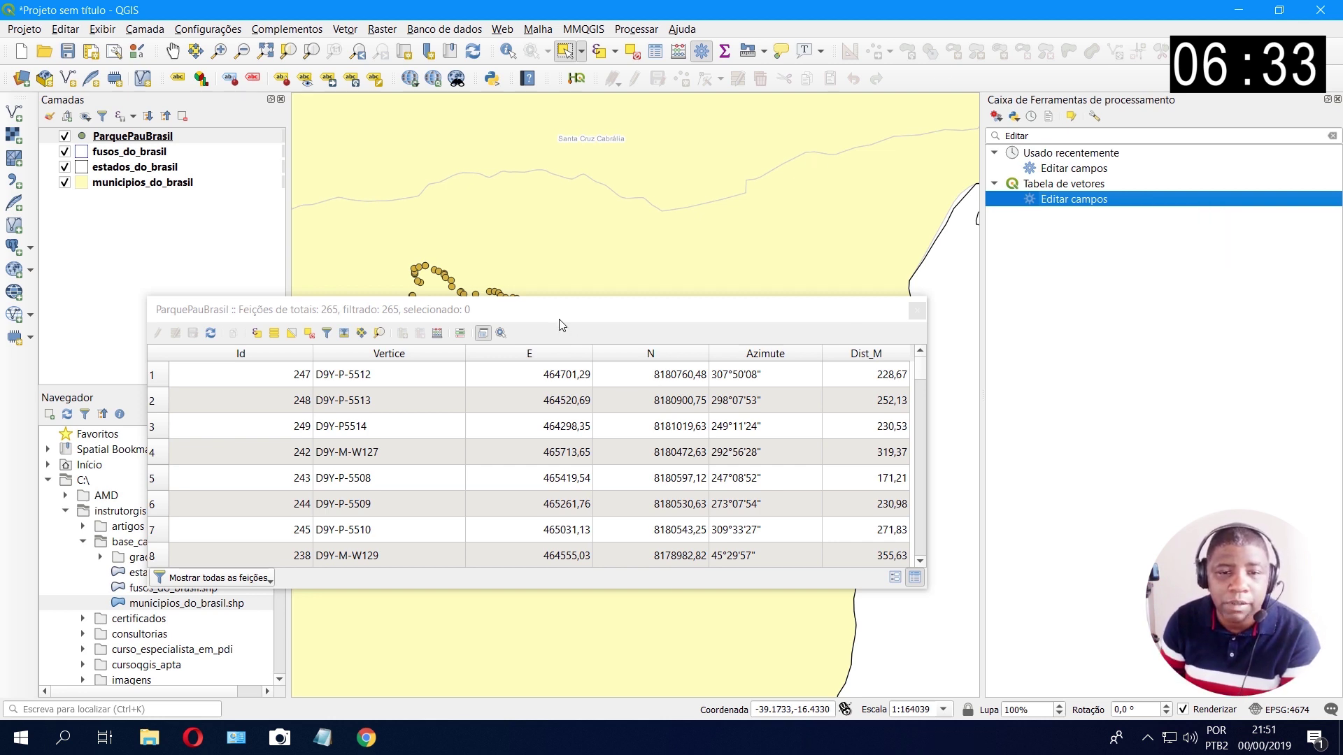
Step: Open the Editar campos tool and arrange its enlarged dialog above the ParquePauBrasil attribute table
left_click(503, 340)
left_click_drag(616, 321, 774, 502)
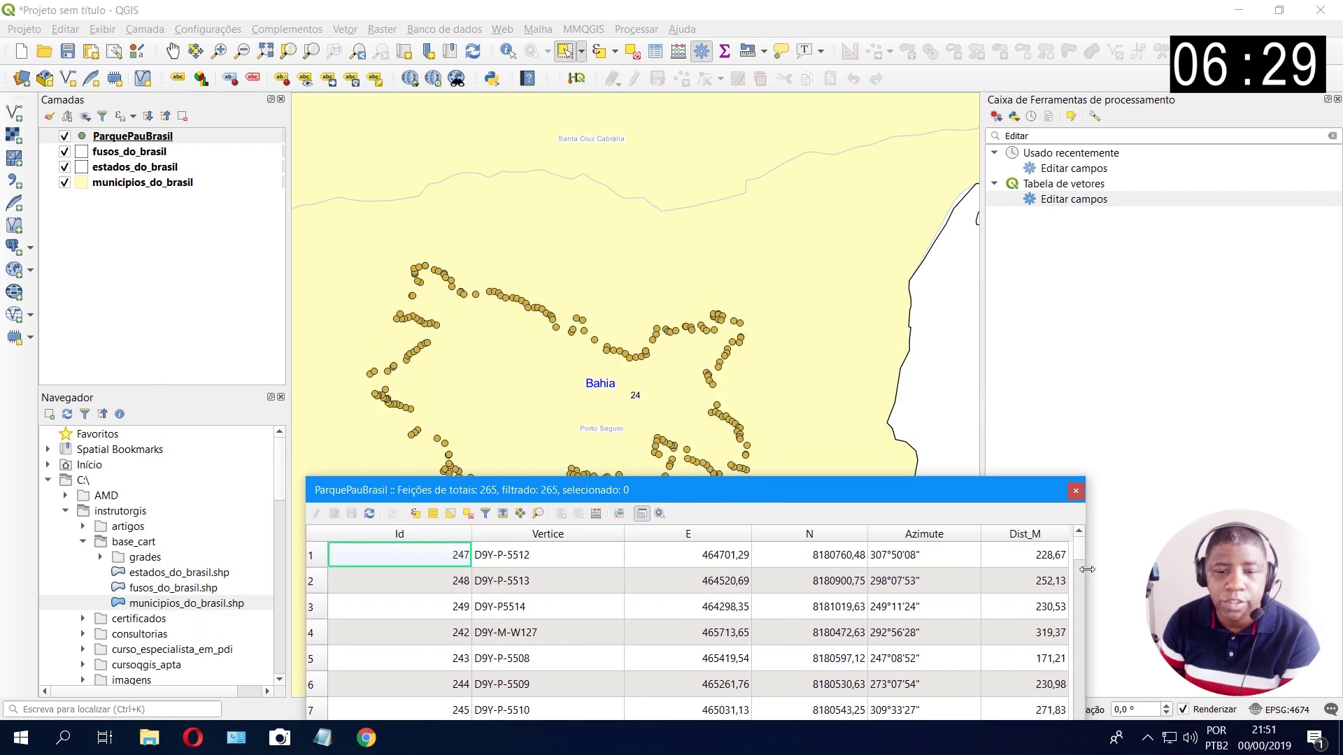
left_click_drag(1085, 569, 1212, 570)
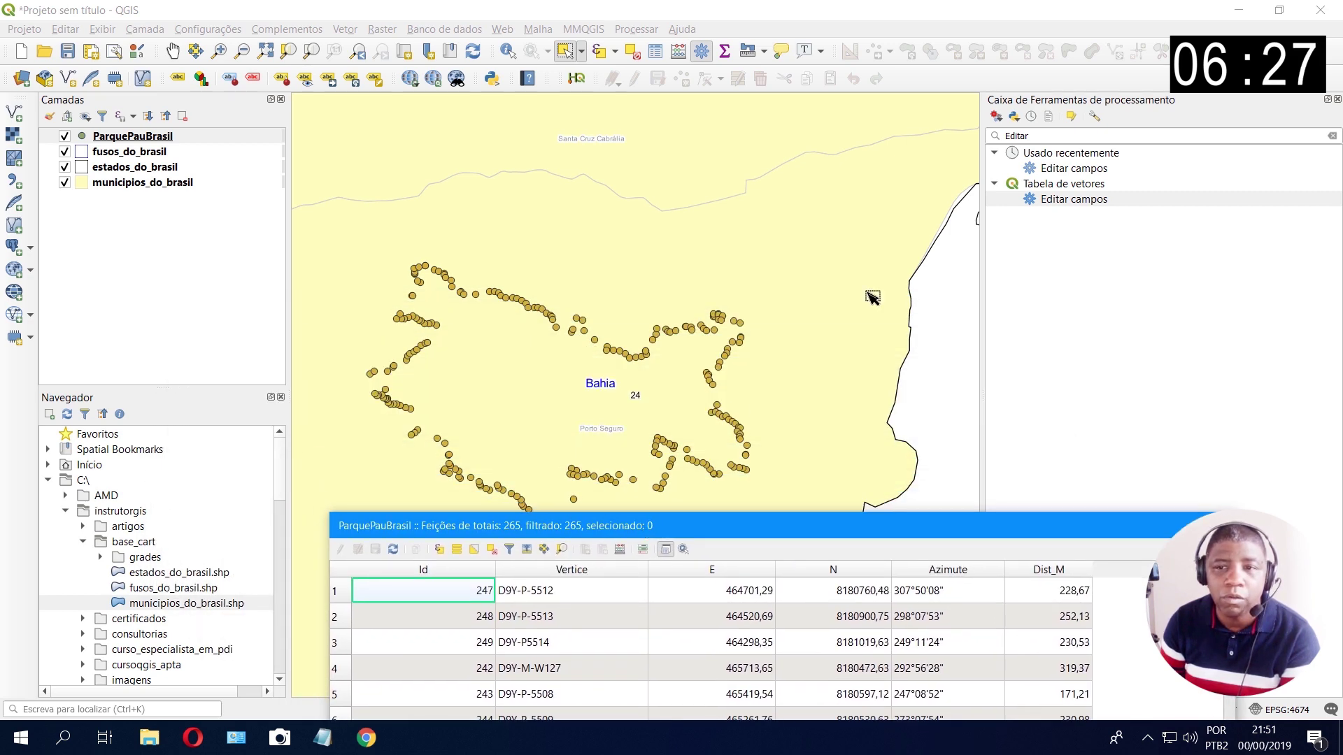
double_click(1070, 199)
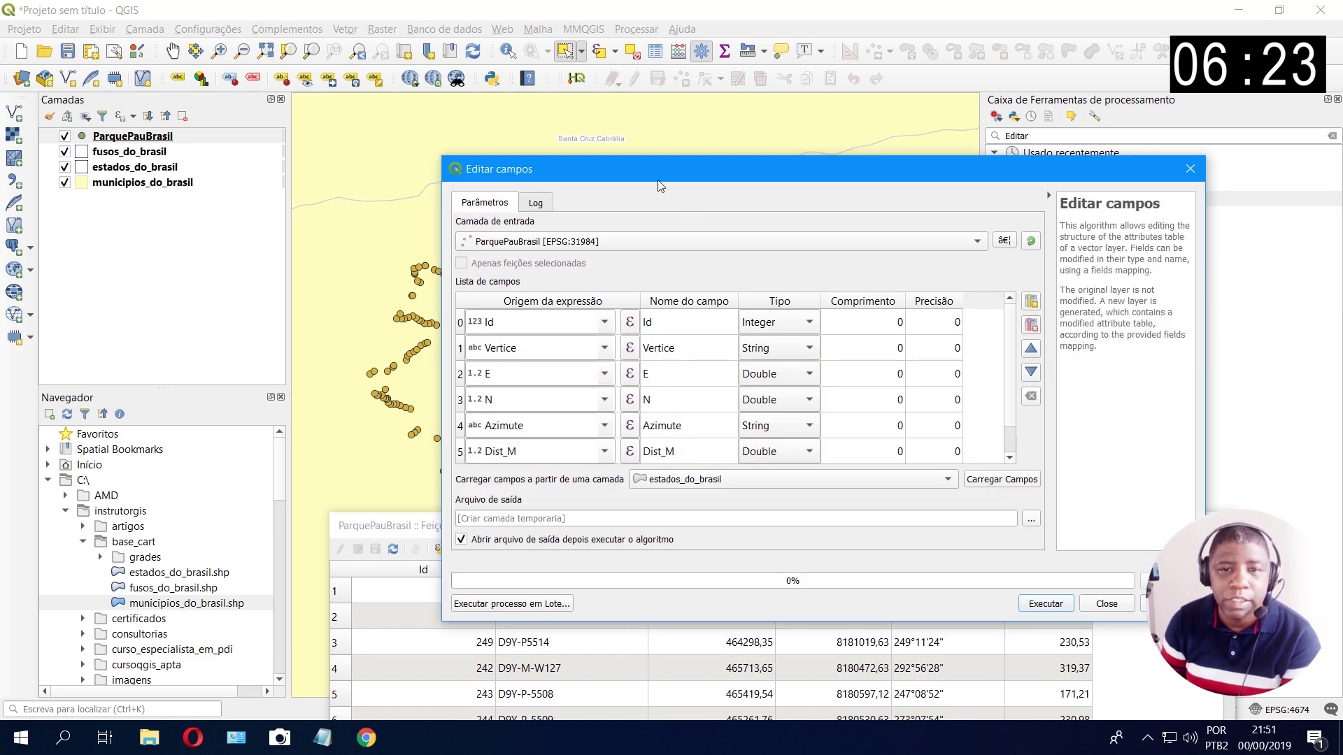
left_click_drag(655, 170, 555, 36)
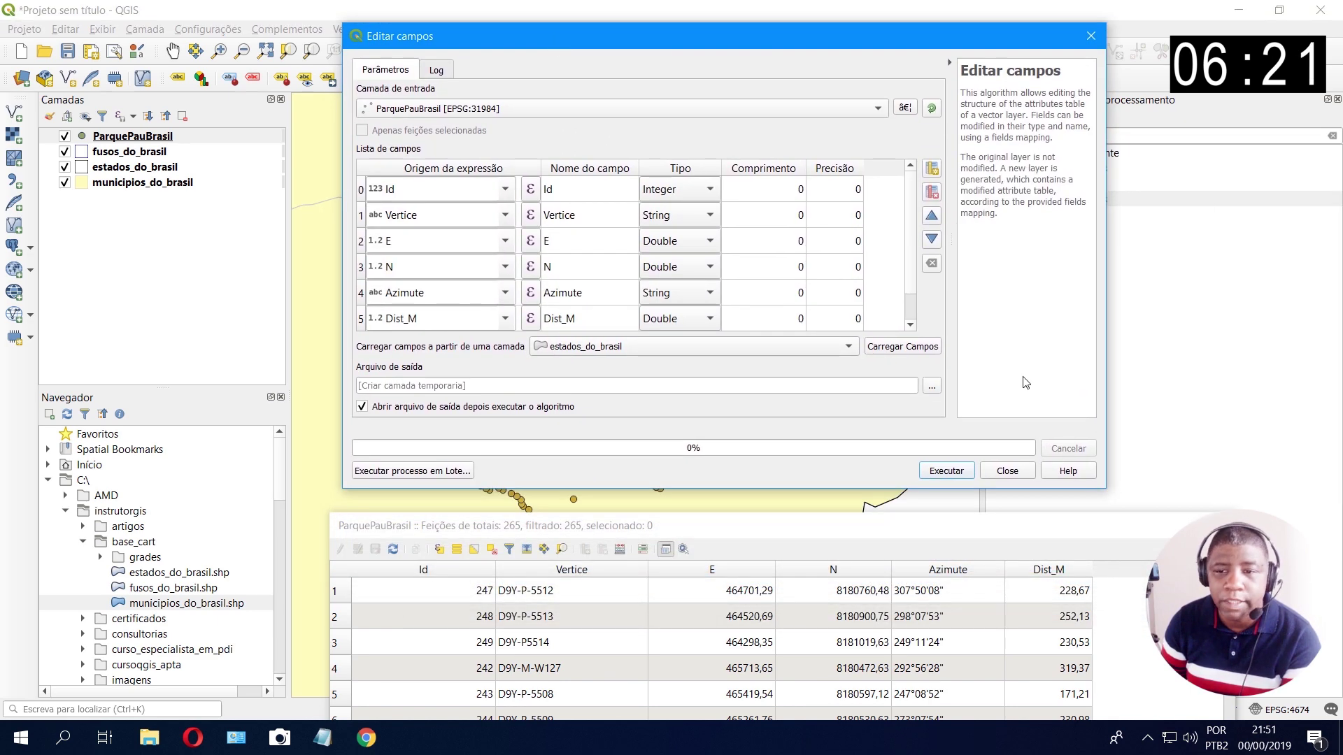
left_click_drag(1106, 491, 1198, 510)
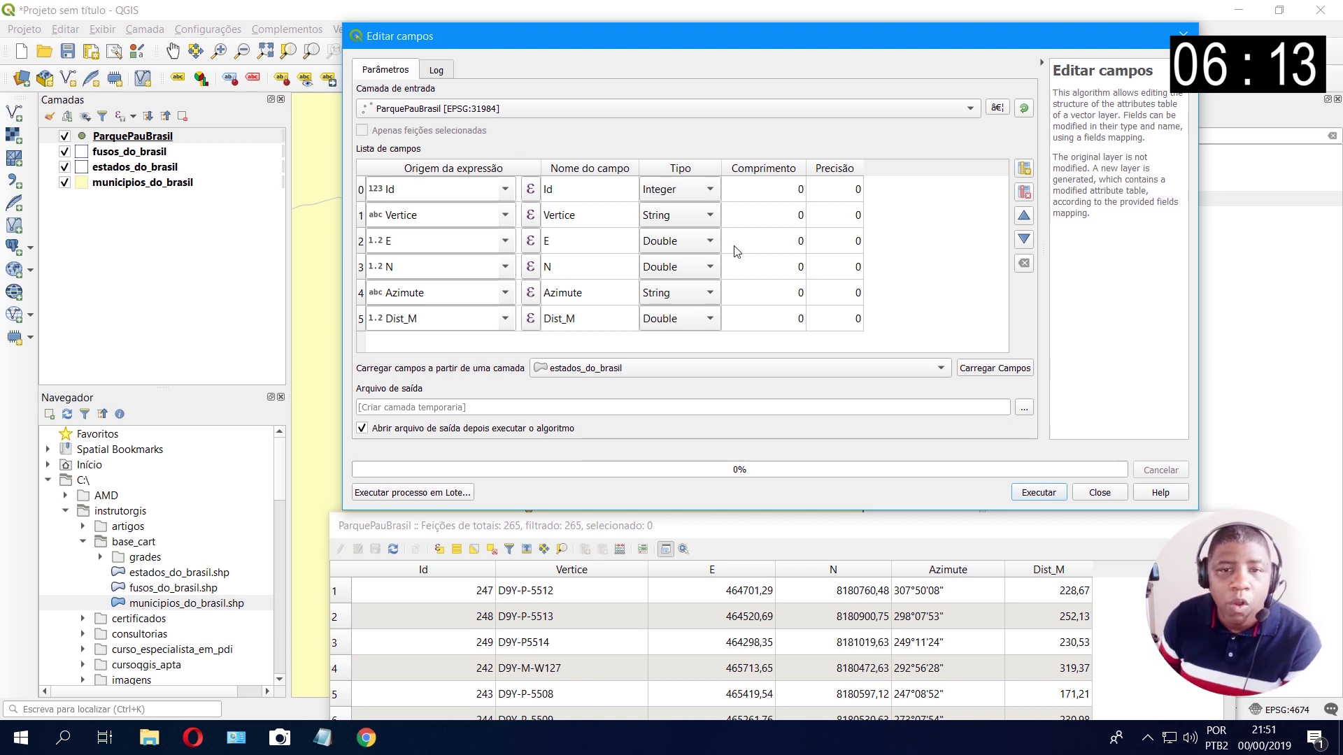
Step: Set the field length to 10 for Id and 80 for Vertice in the field list
left_click(778, 194)
left_click(778, 195)
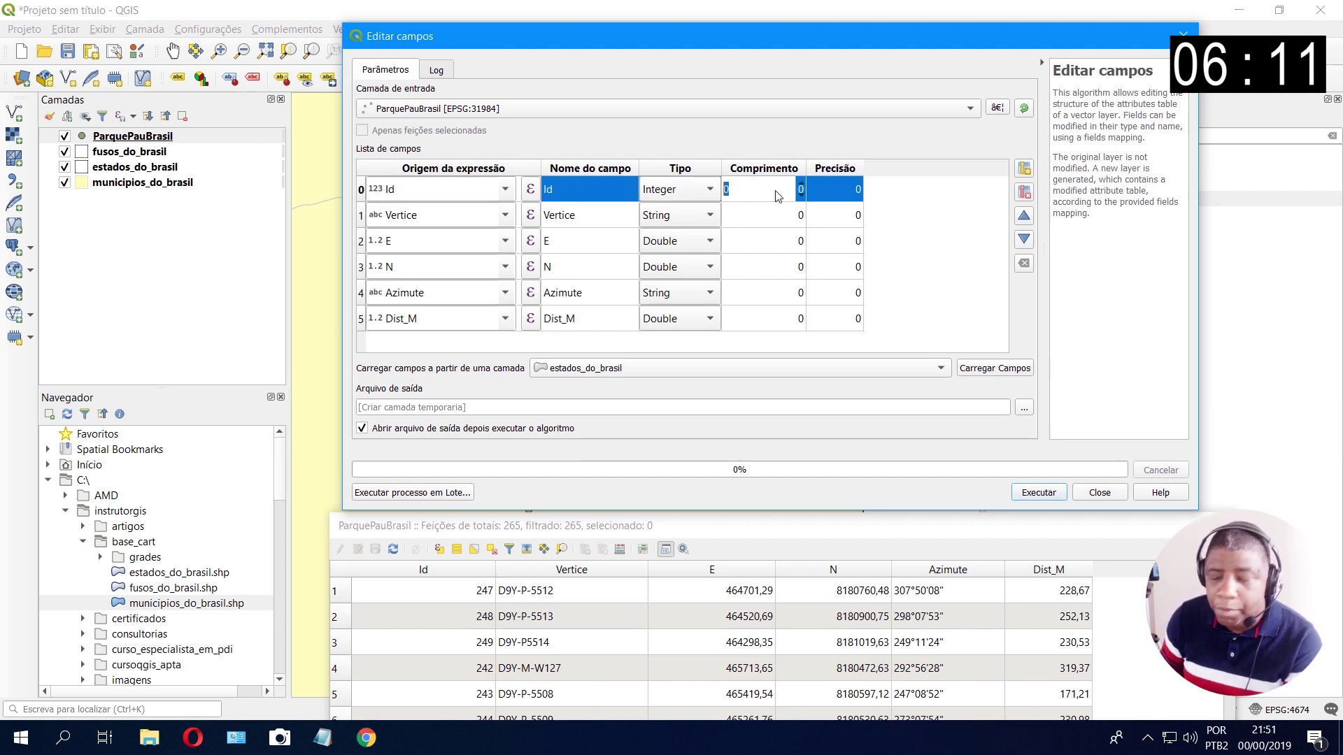
type("10")
left_click(778, 222)
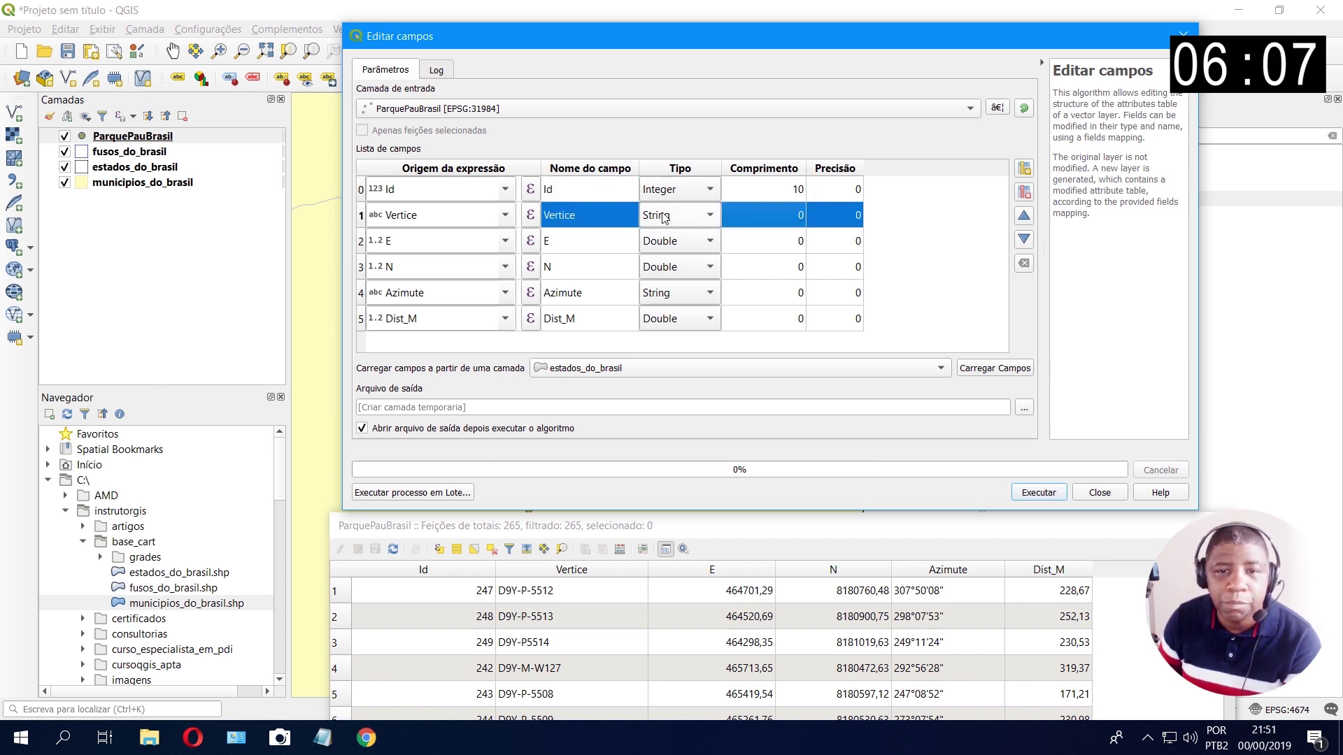
left_click(787, 223)
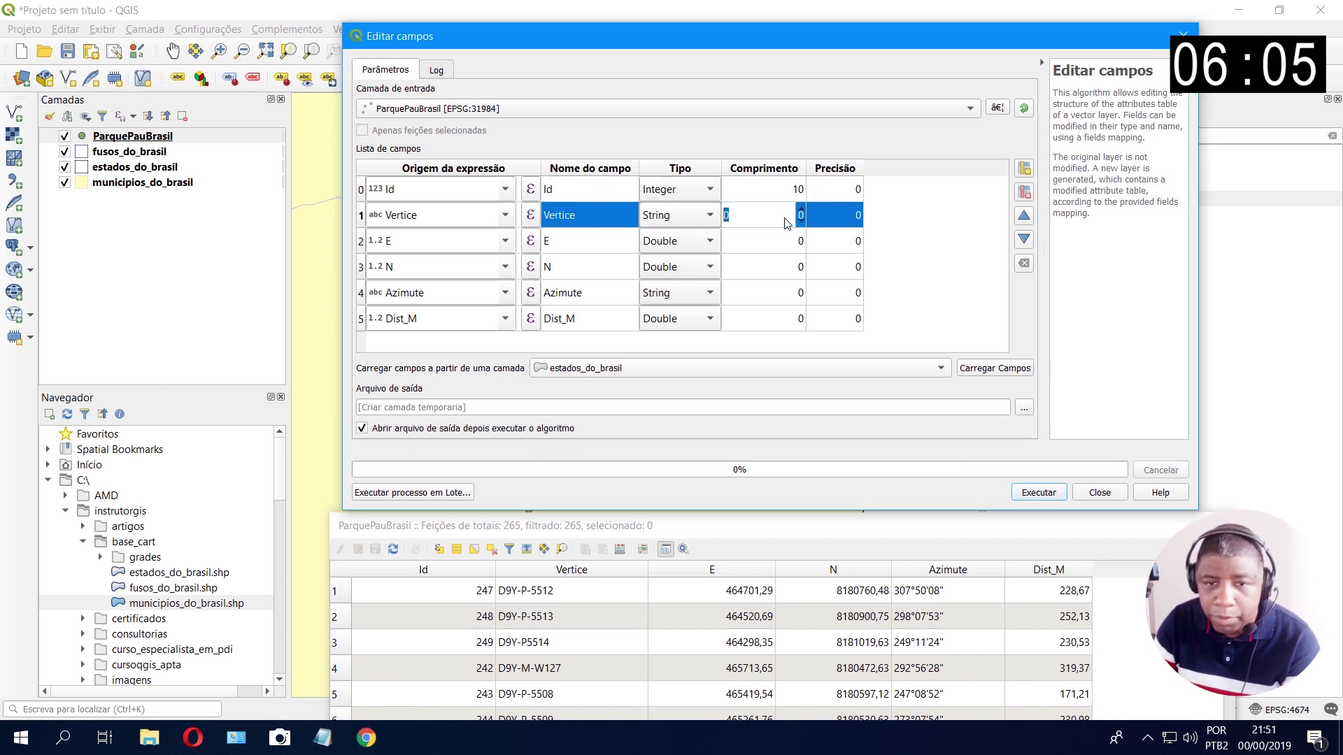
type("80")
left_click(756, 238)
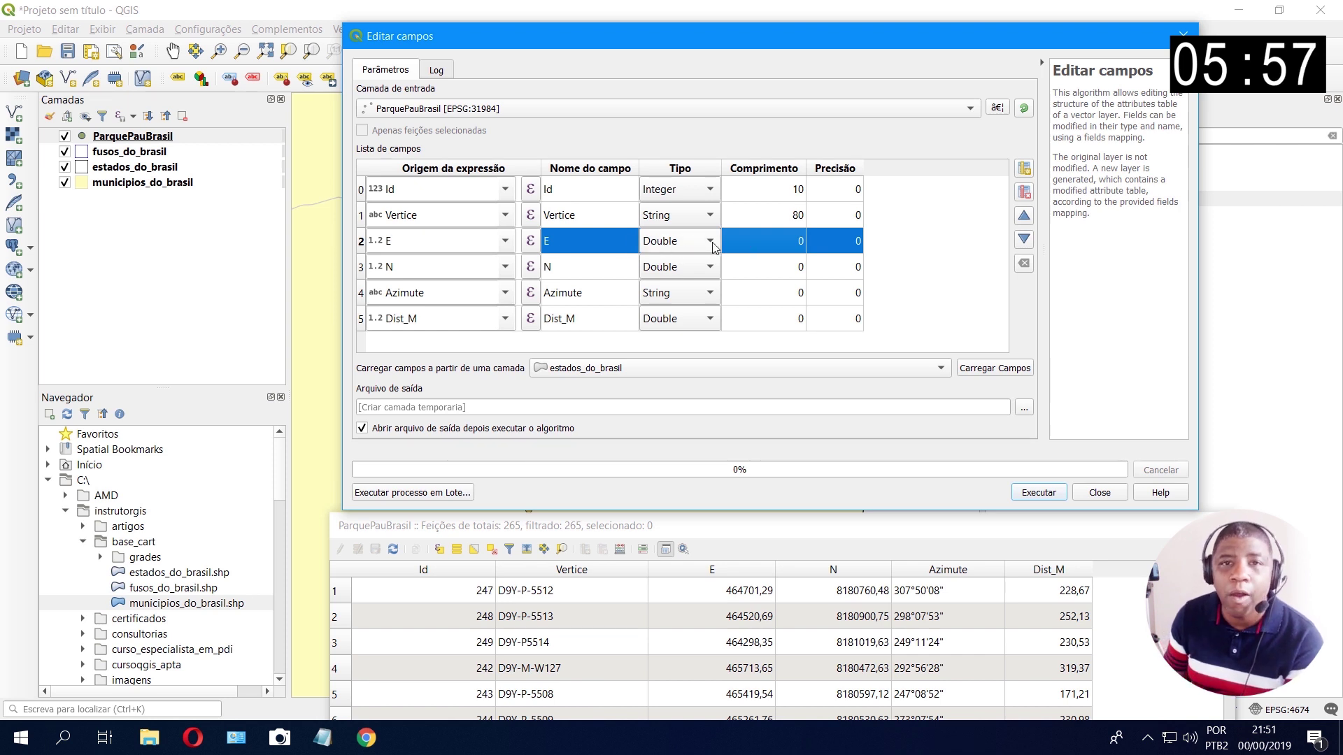
Step: Set the E field's length to 15 and its precision to 2 in the field list
double_click(778, 254)
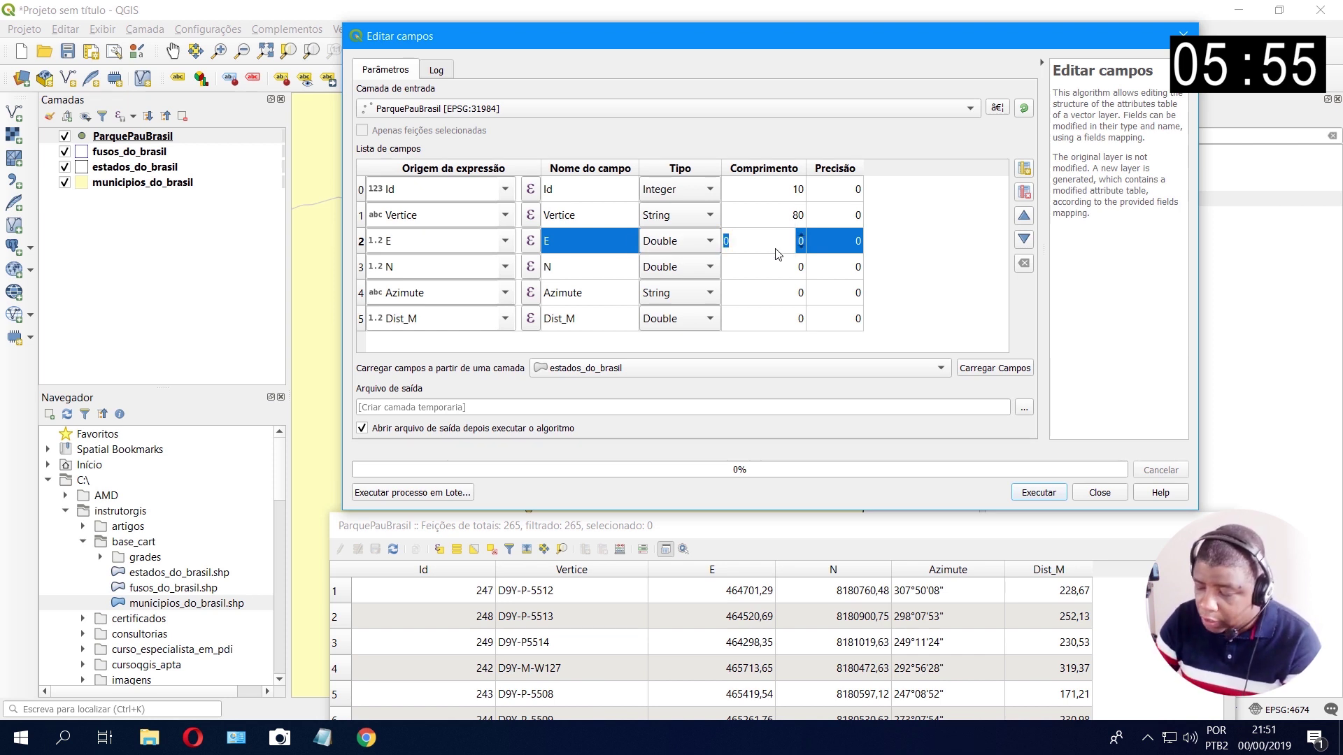
type("15")
left_click(852, 250)
double_click(851, 251)
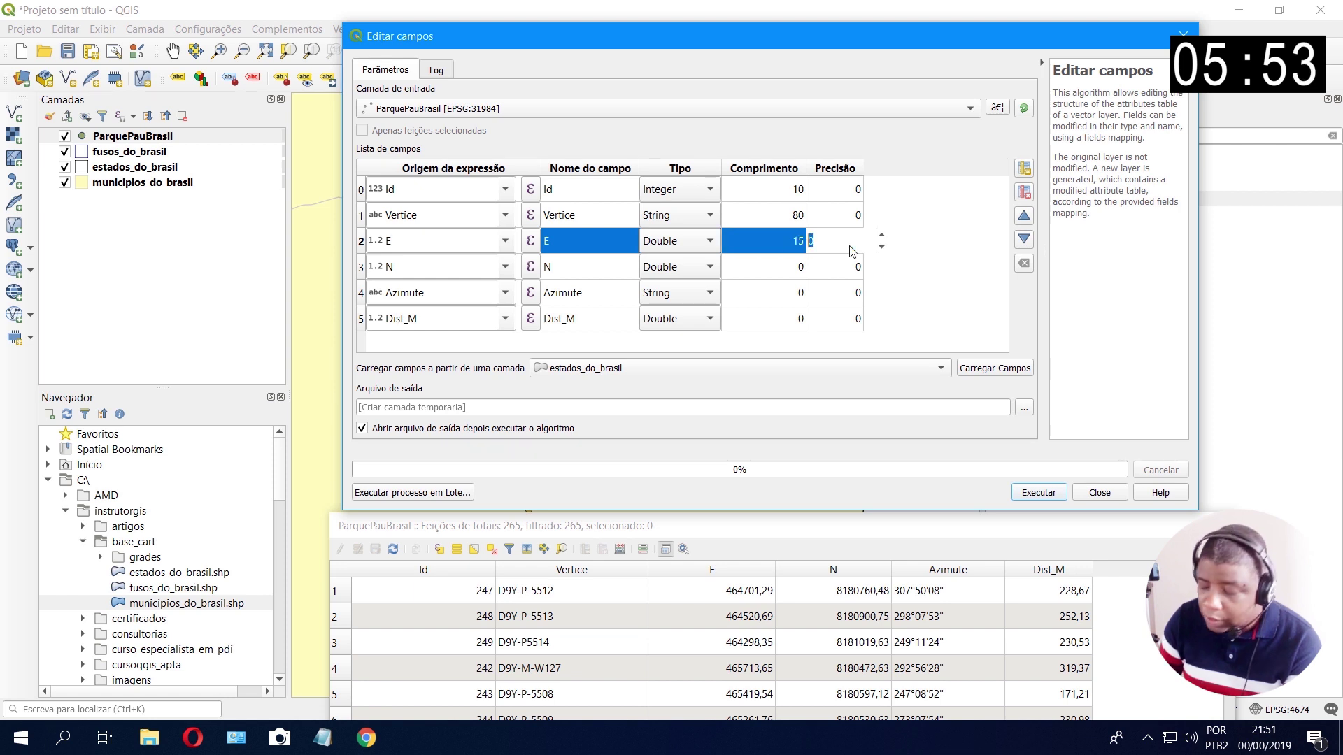
type("2")
Step: Set the N field's length to 15 and its precision to 2
left_click(777, 258)
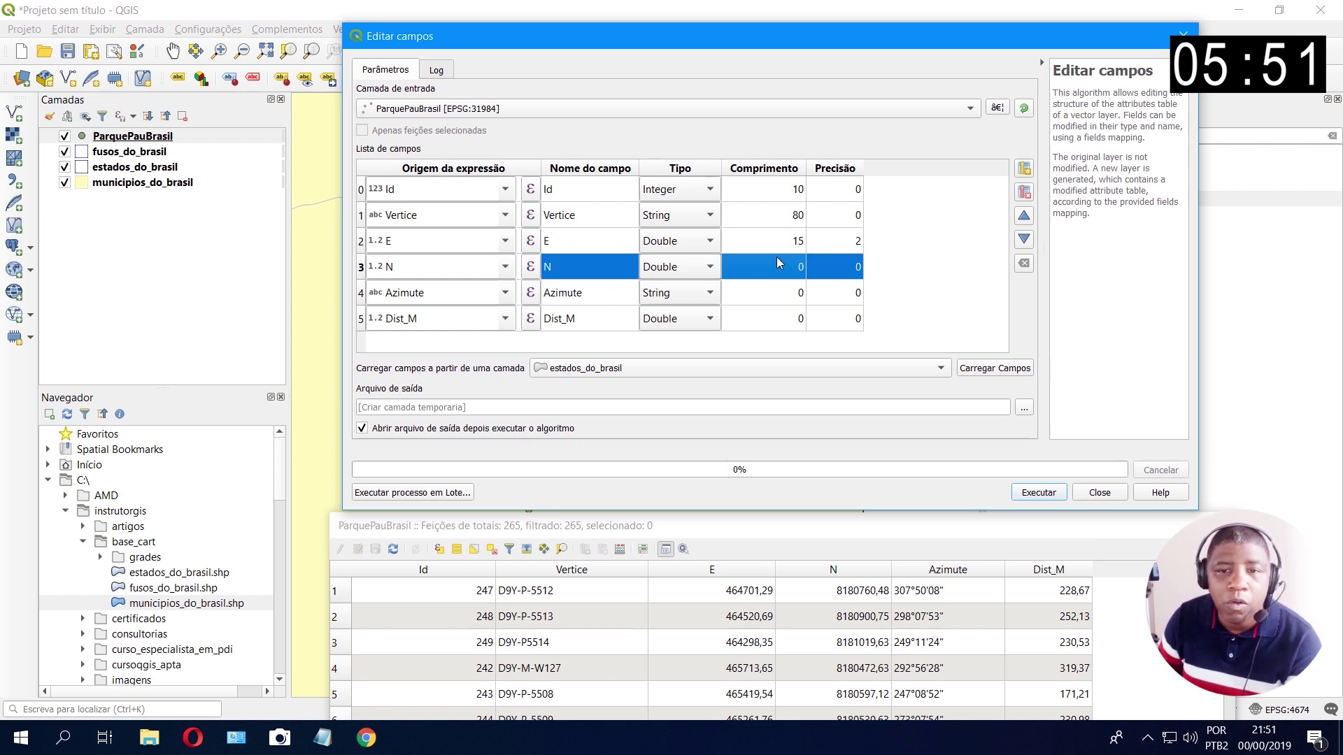
double_click(775, 268)
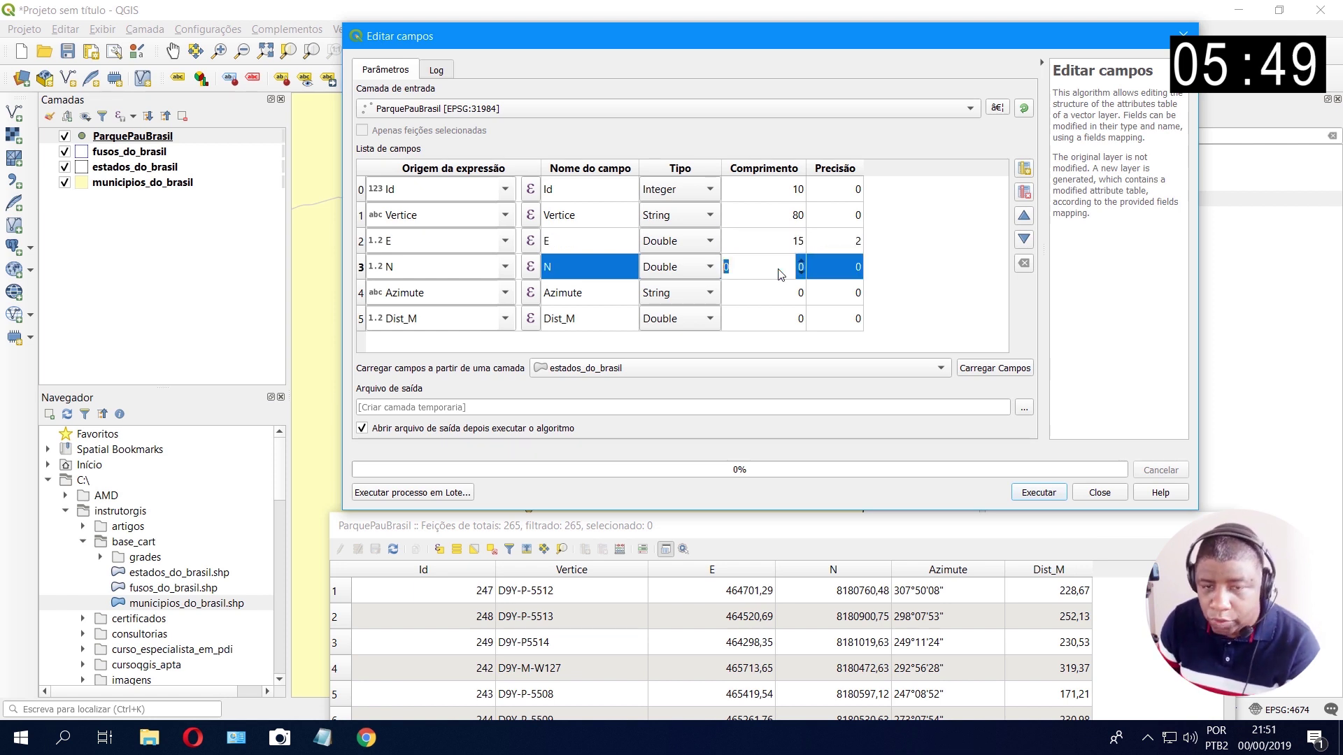
type("15")
double_click(829, 270)
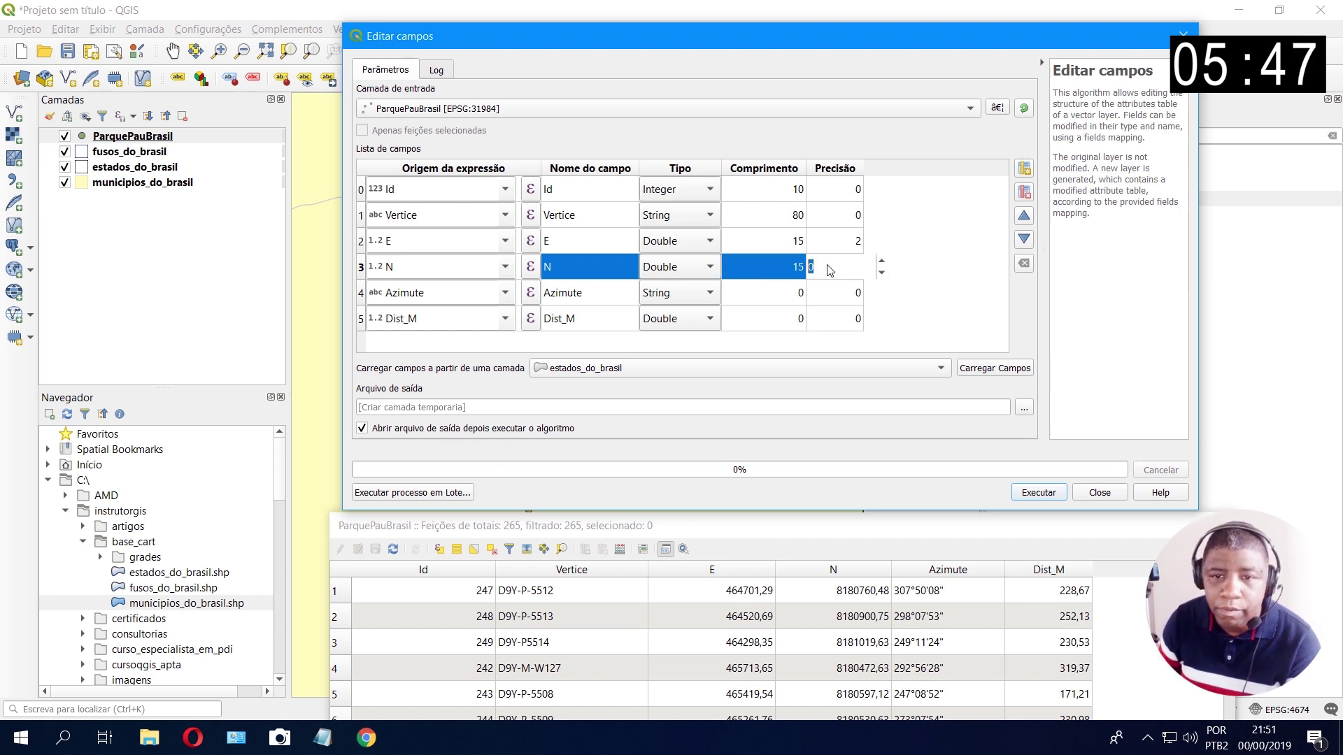
type("2")
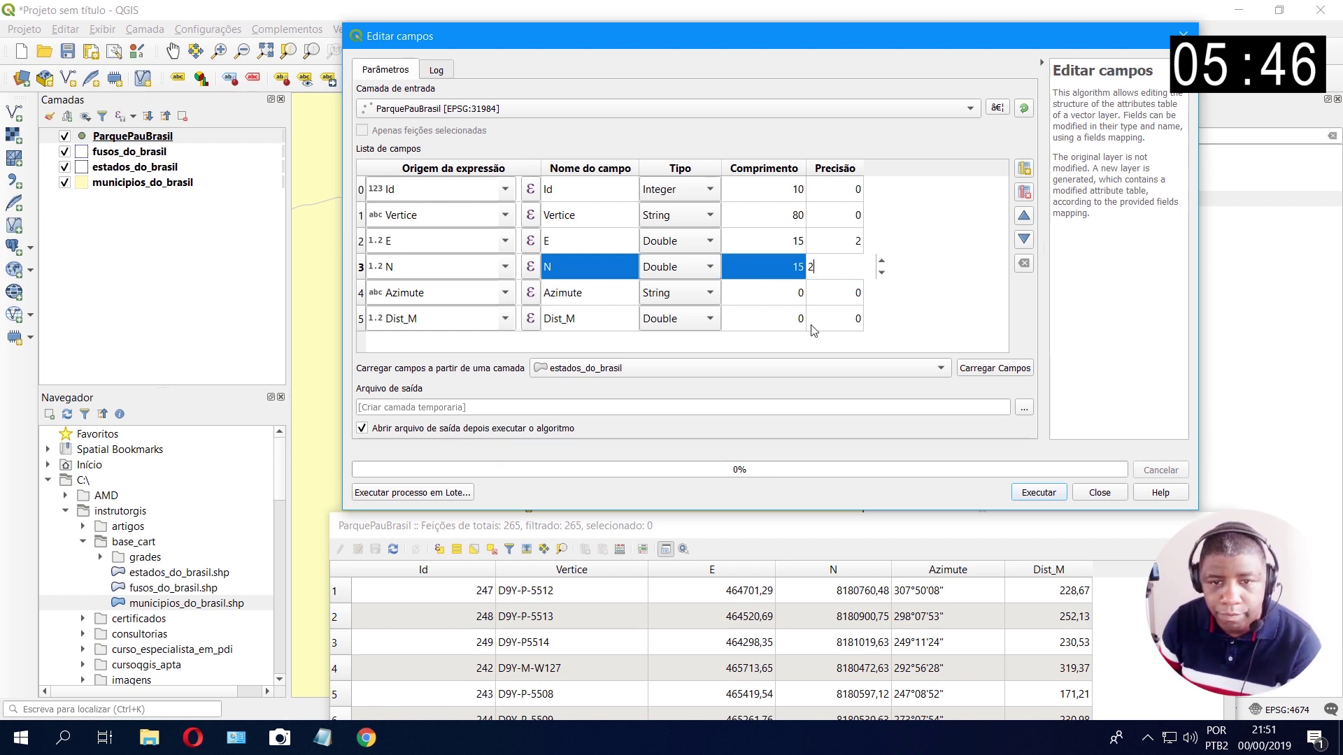
Step: Set the Dist_M field's length to 15 and its precision to 2
left_click(775, 318)
double_click(774, 317)
type("15")
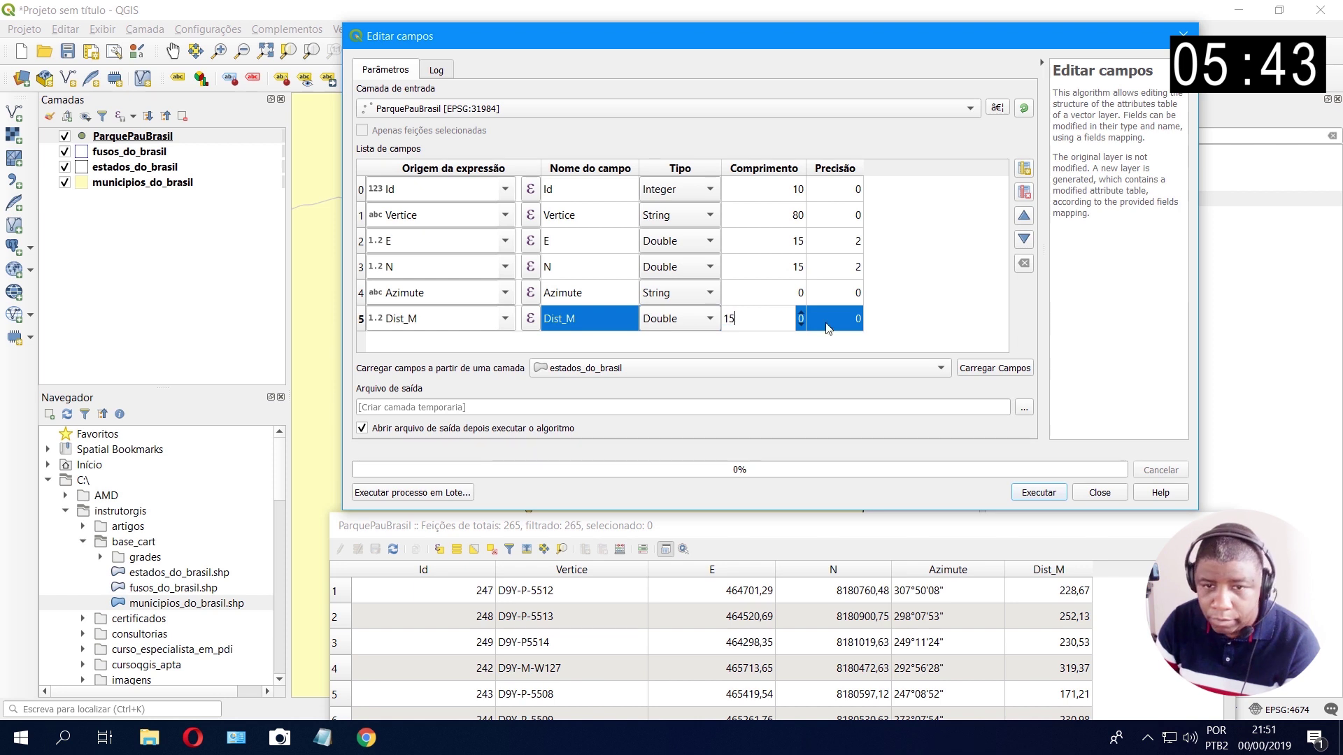
double_click(853, 317)
type("2")
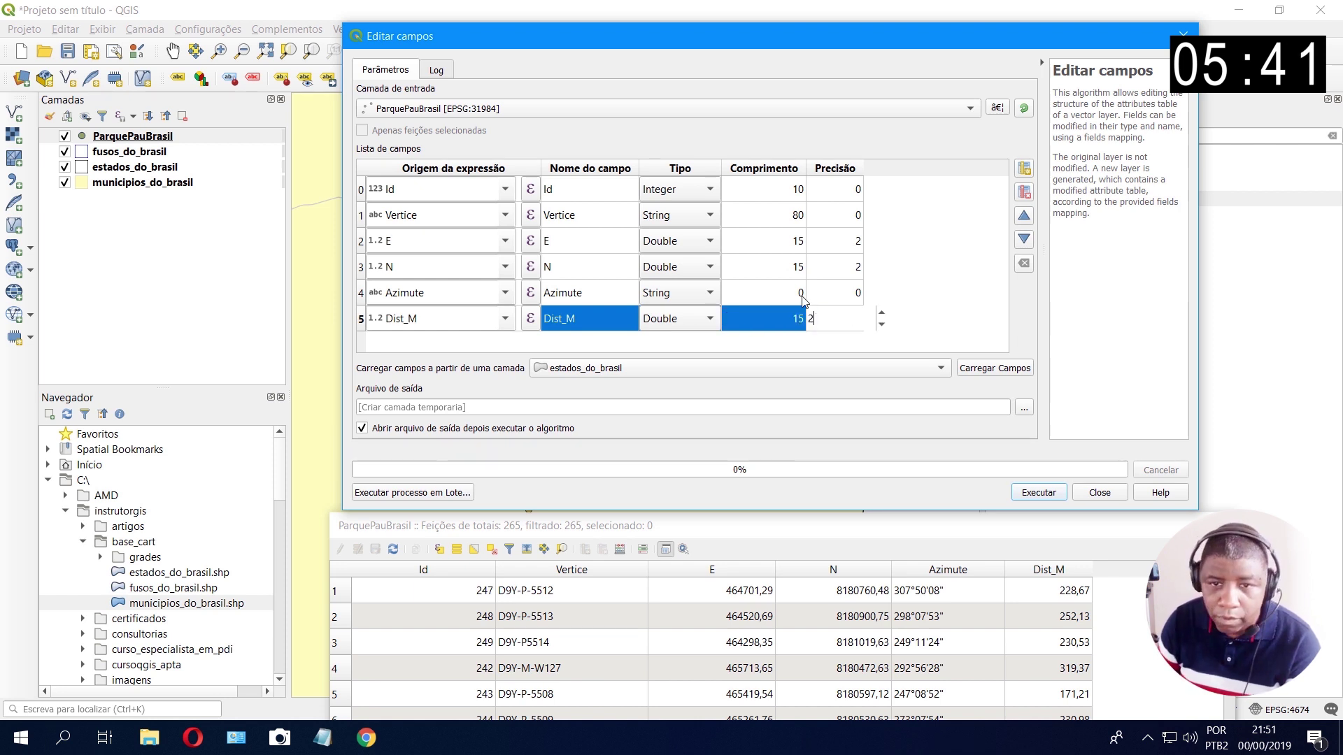
Step: Compare the length and precision settings of the Id, Vertice and E fields with the values in the ParquePauBrasil attribute table
left_click(769, 245)
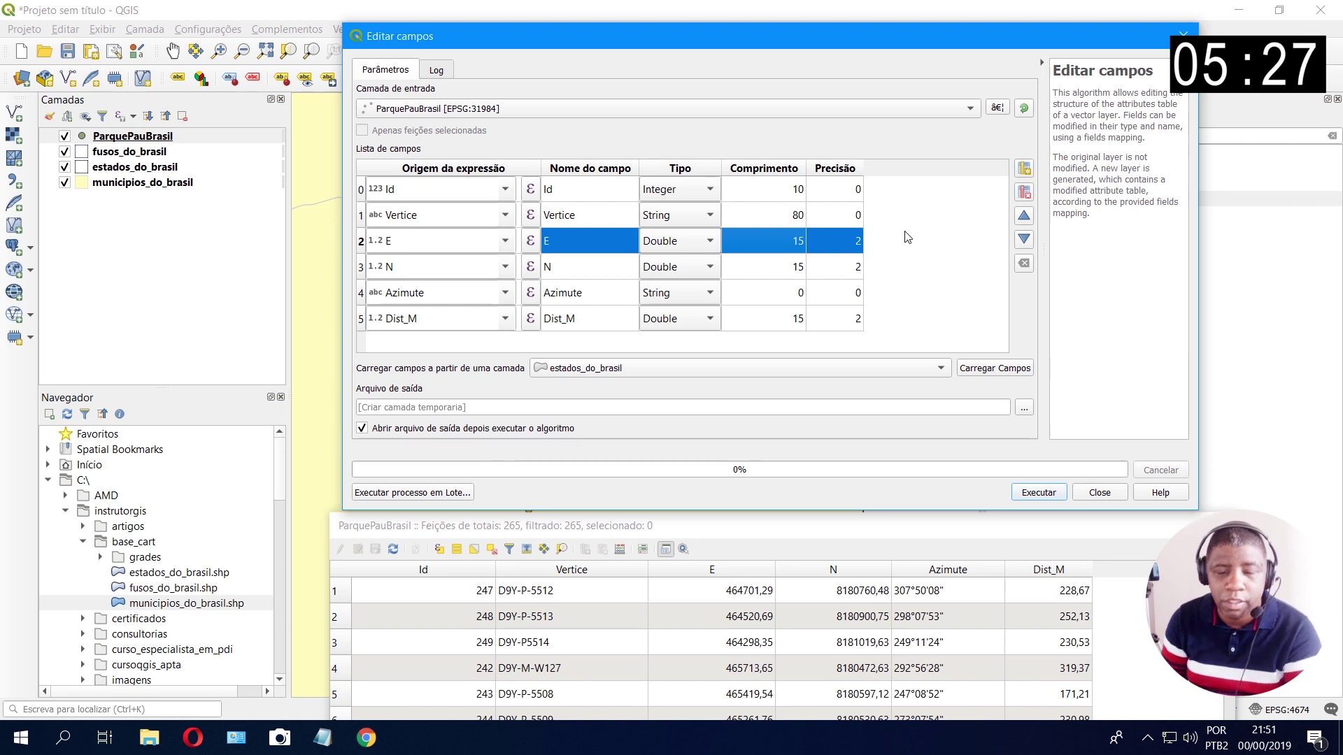
left_click(762, 215)
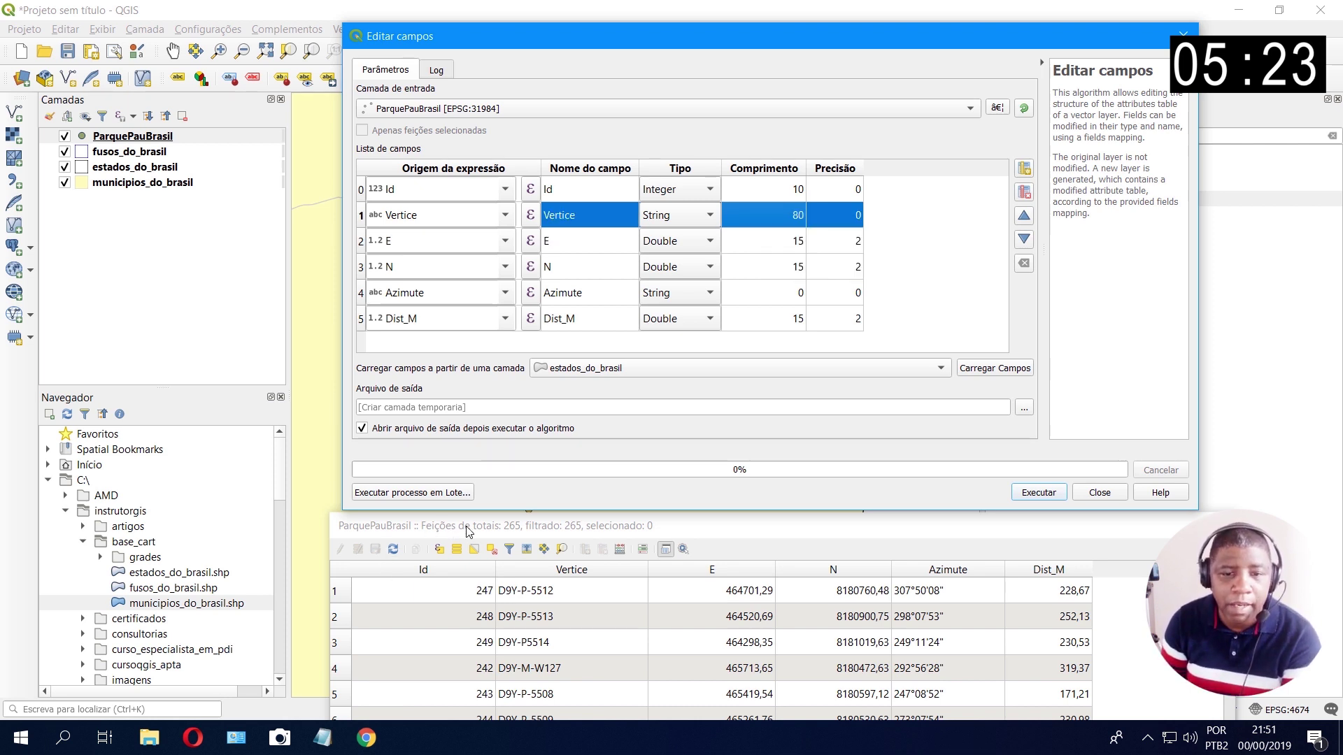
left_click(579, 535)
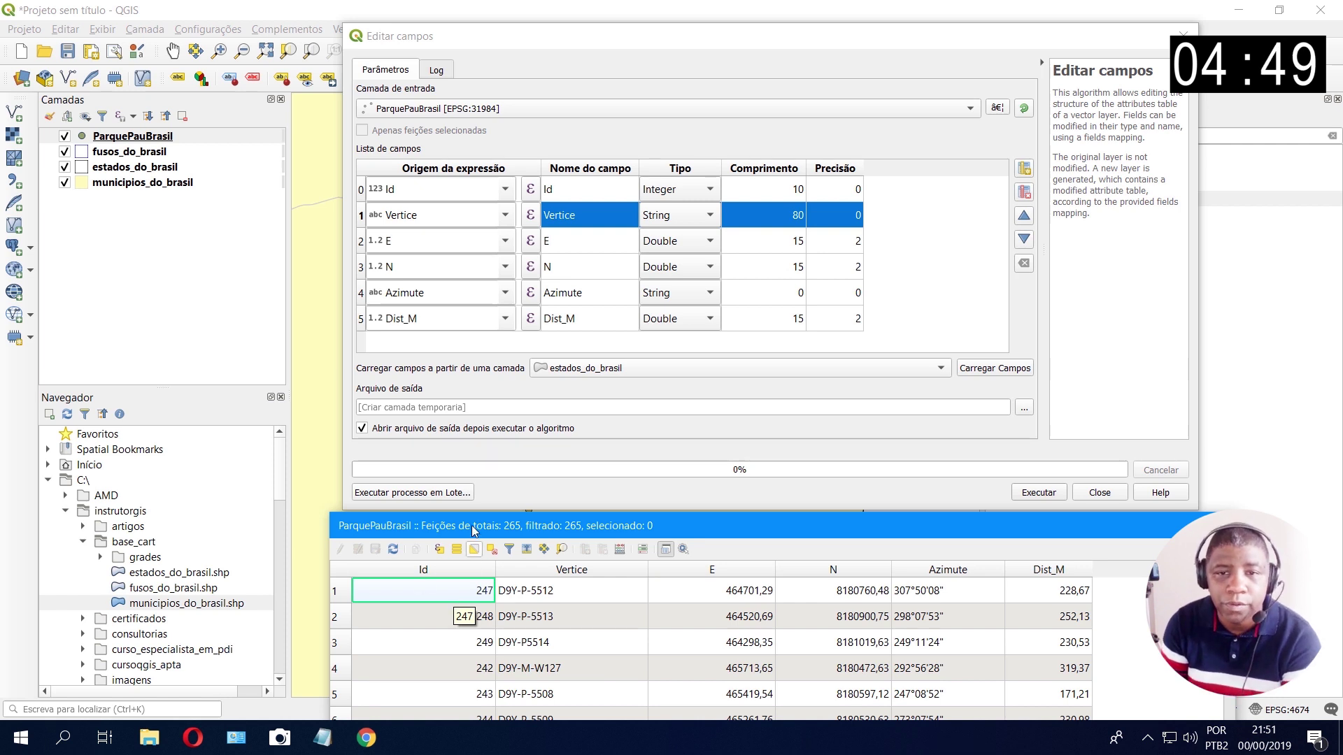
left_click(773, 187)
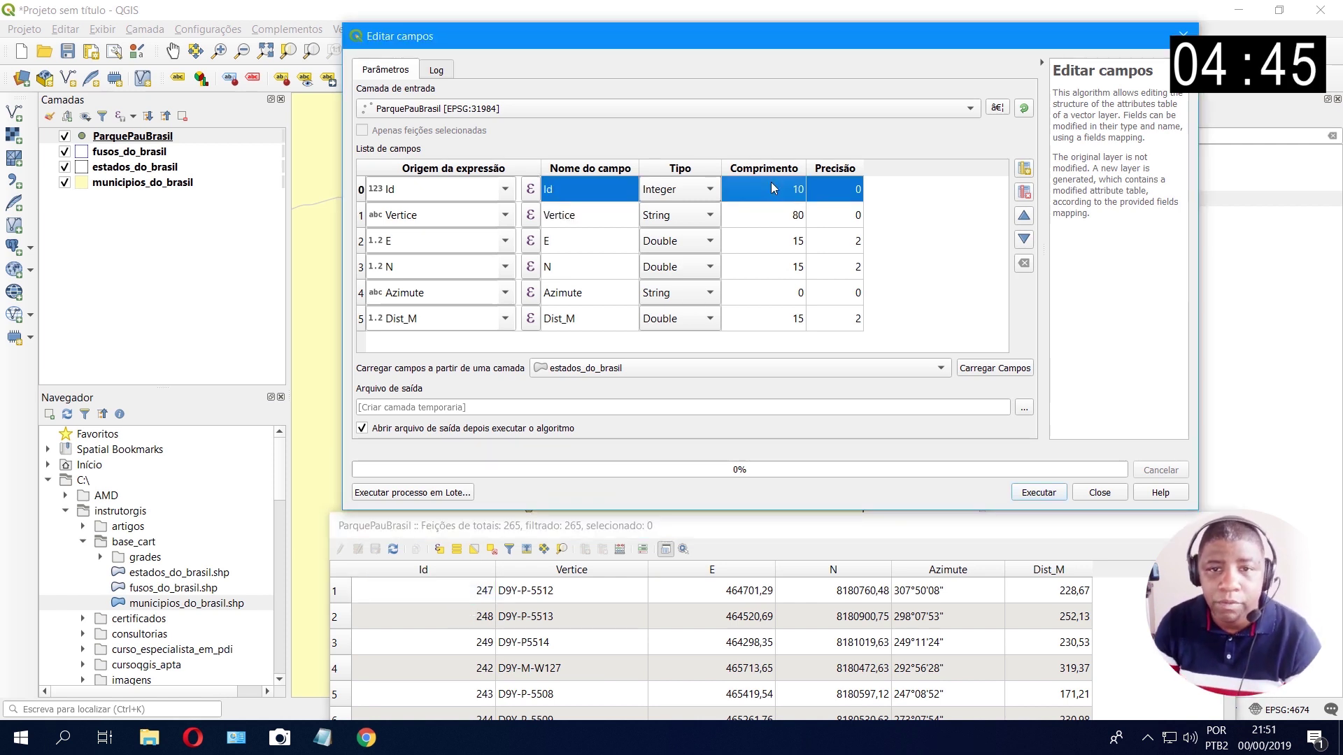
left_click(730, 244)
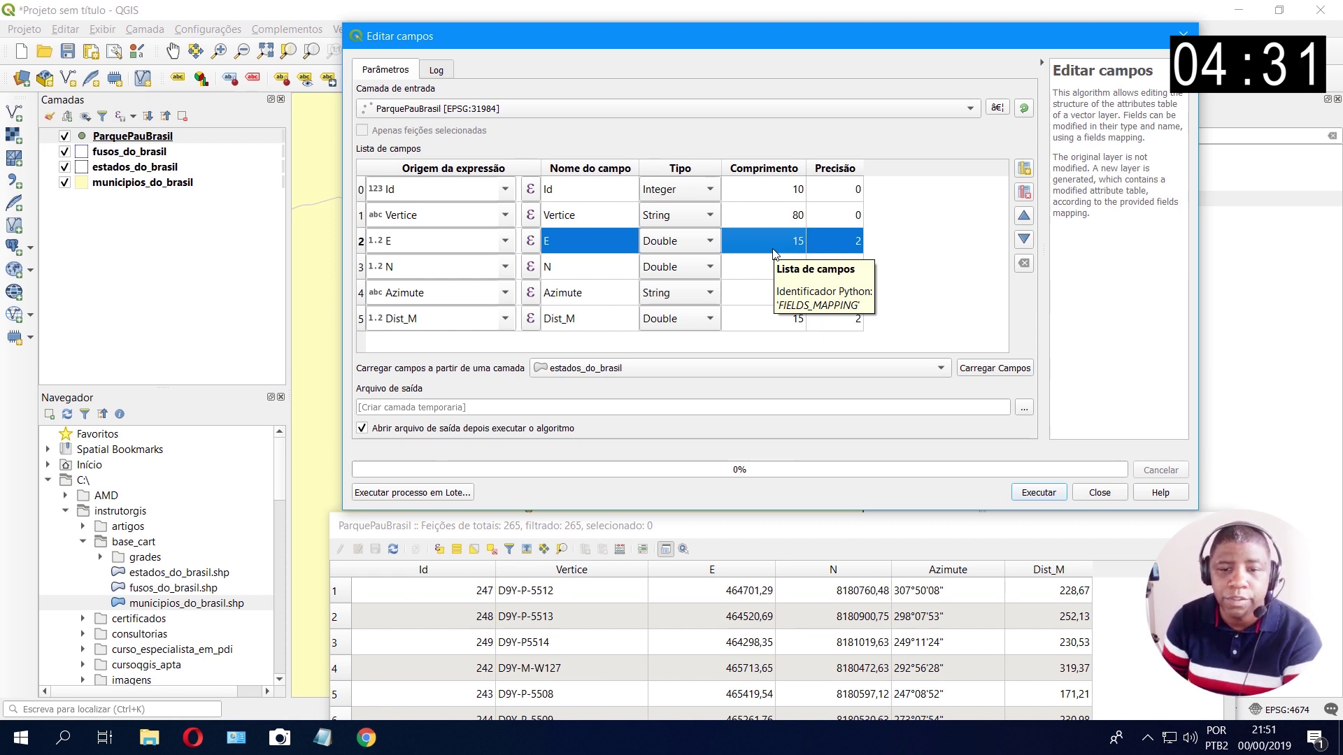
left_click(740, 526)
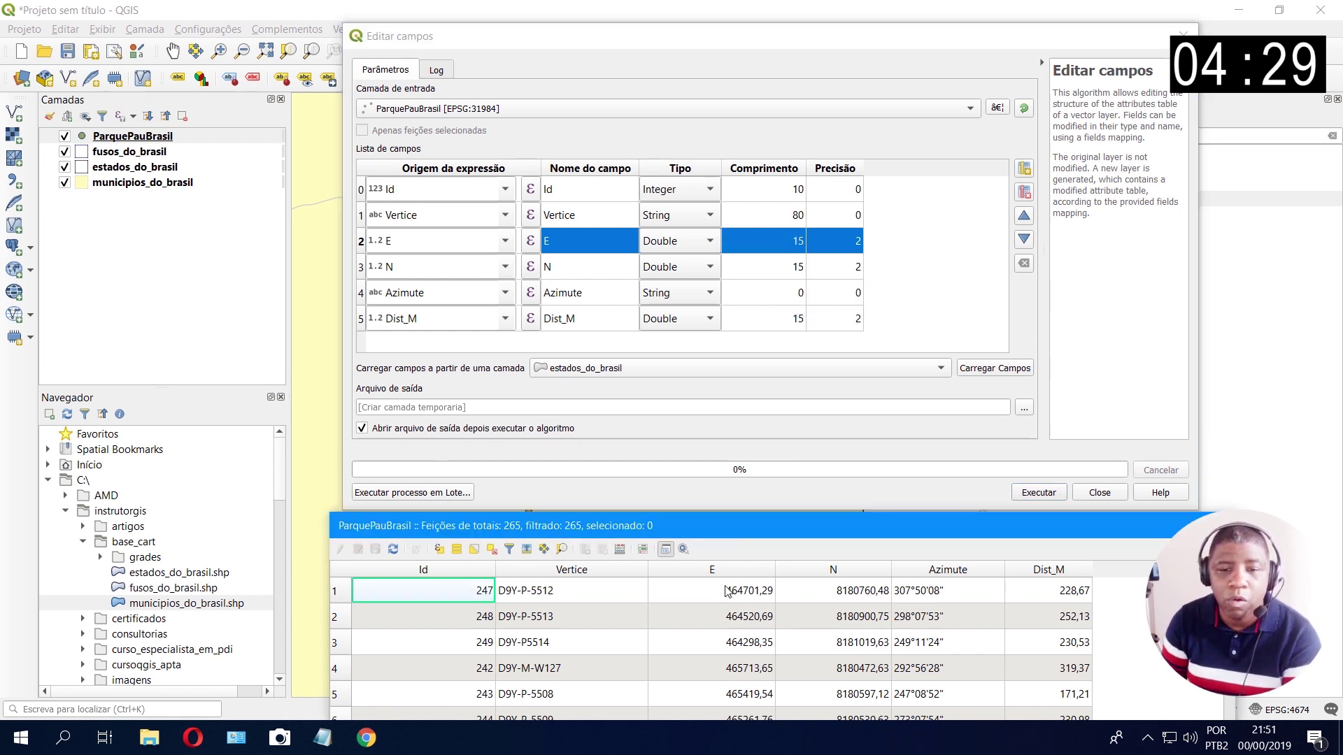
left_click_drag(738, 523, 699, 332)
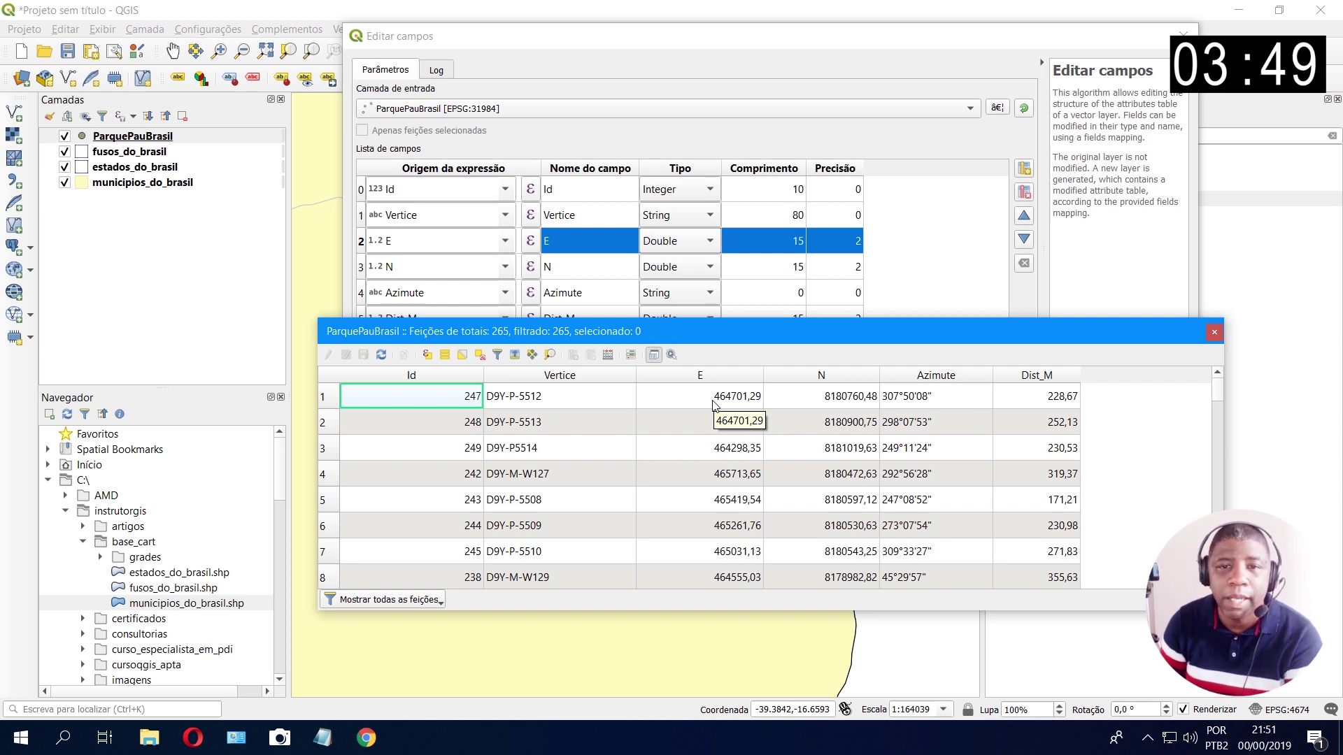
left_click(687, 46)
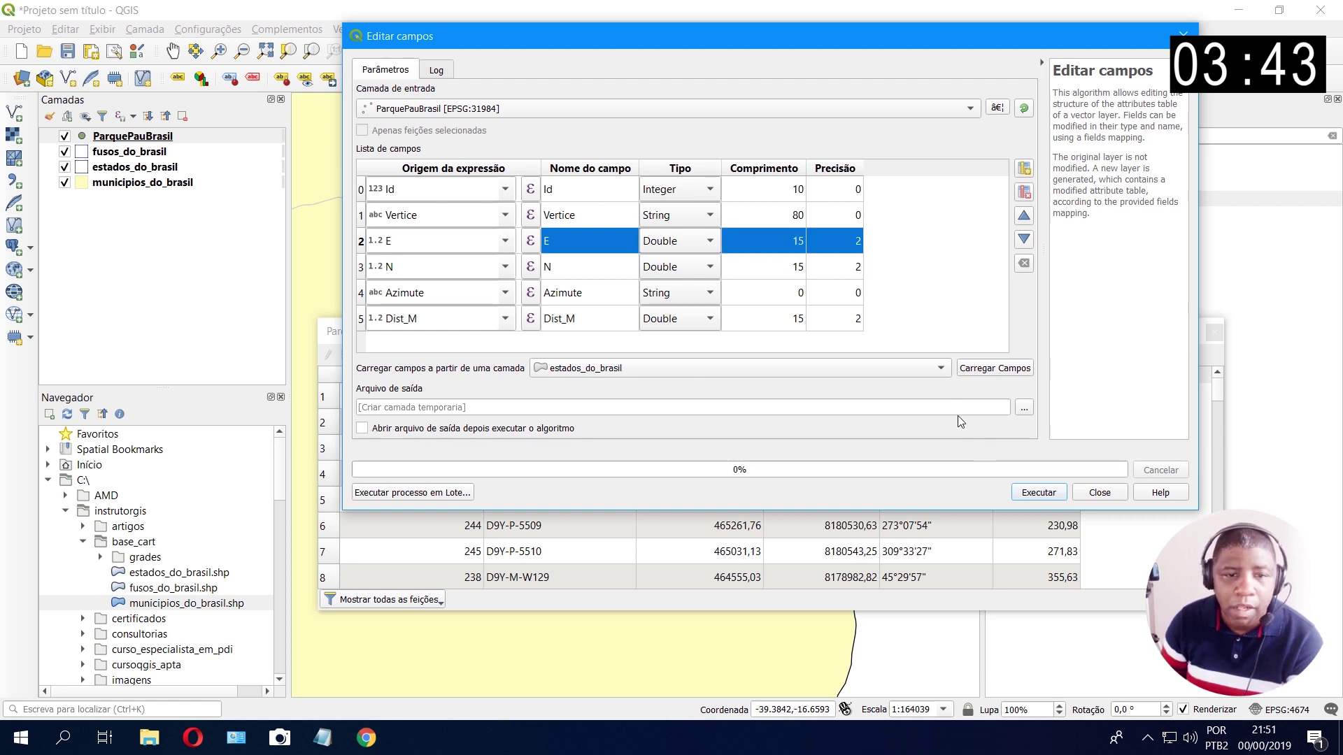
Step: Choose to save the output to a file, and create and open a new folder named Shapefile inside C:\temp\Parque
left_click(1025, 408)
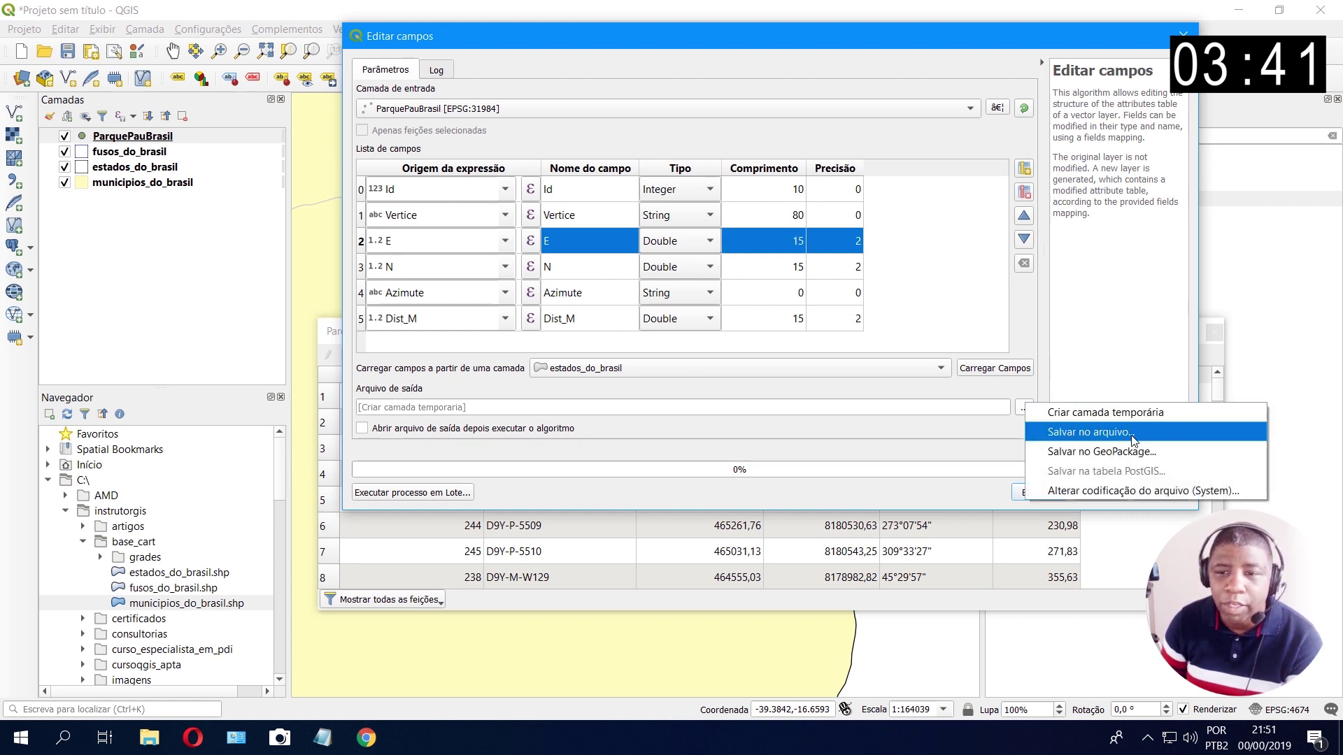
left_click(1093, 433)
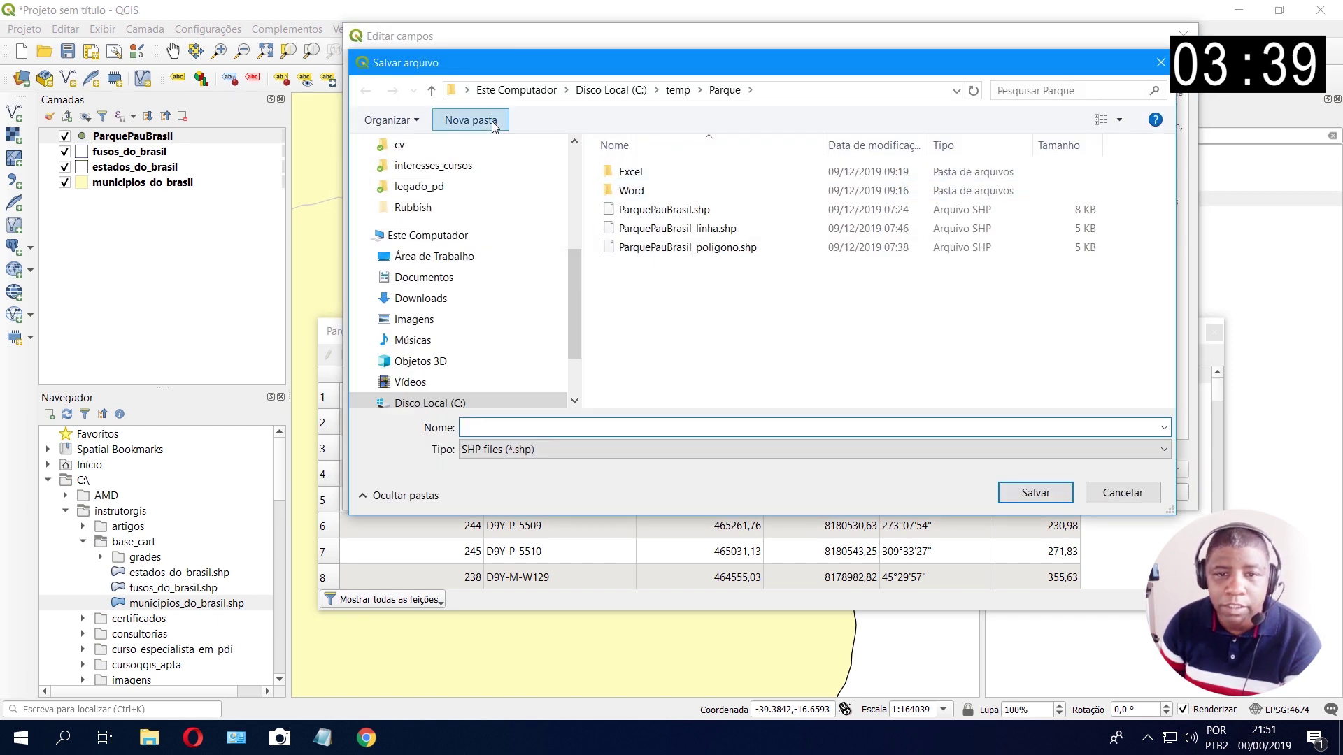
left_click(470, 119)
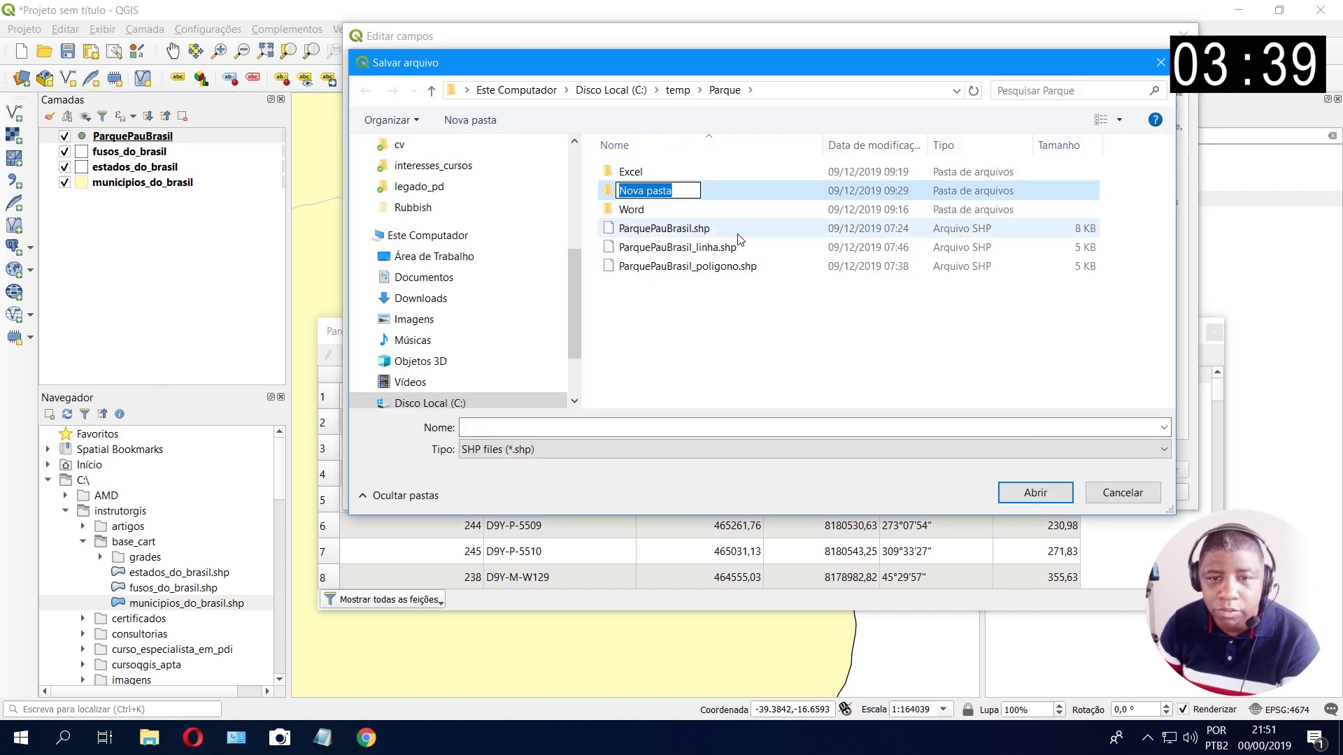
left_click(668, 229)
left_click(666, 194)
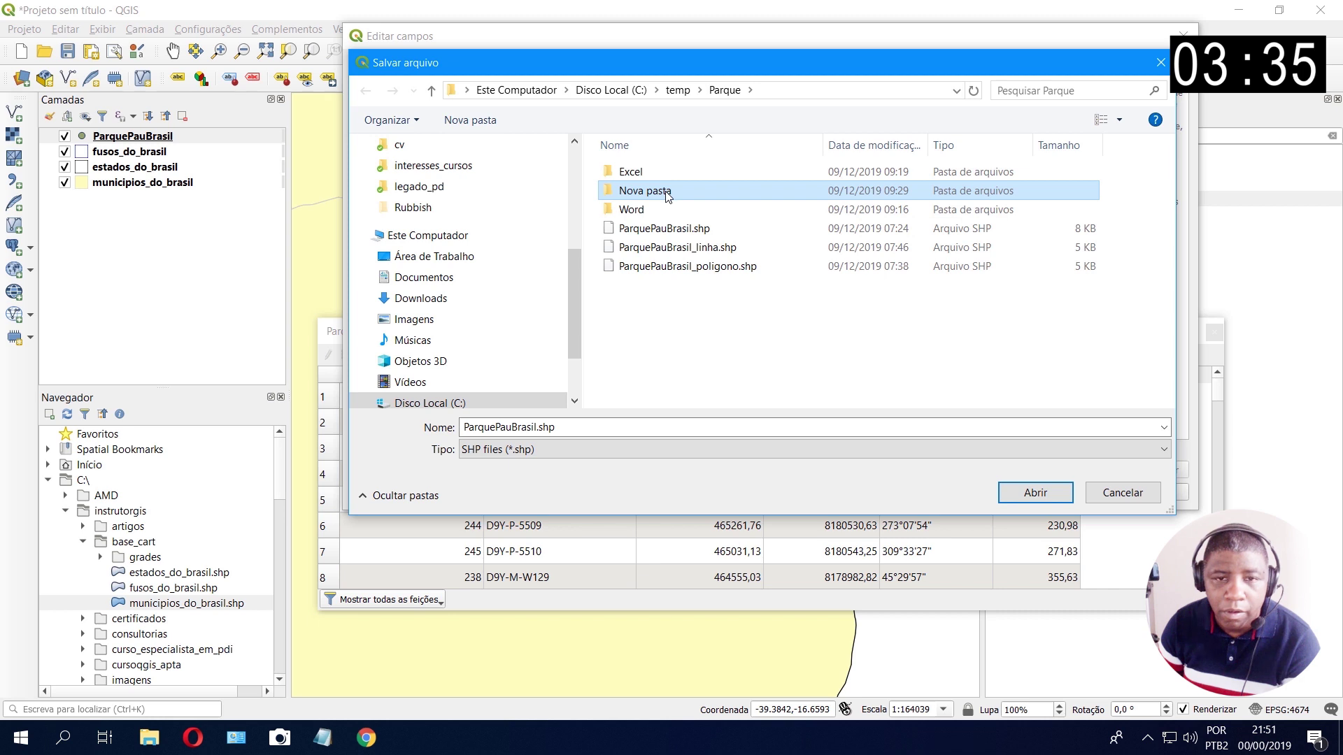
left_click(666, 193)
left_click(665, 191)
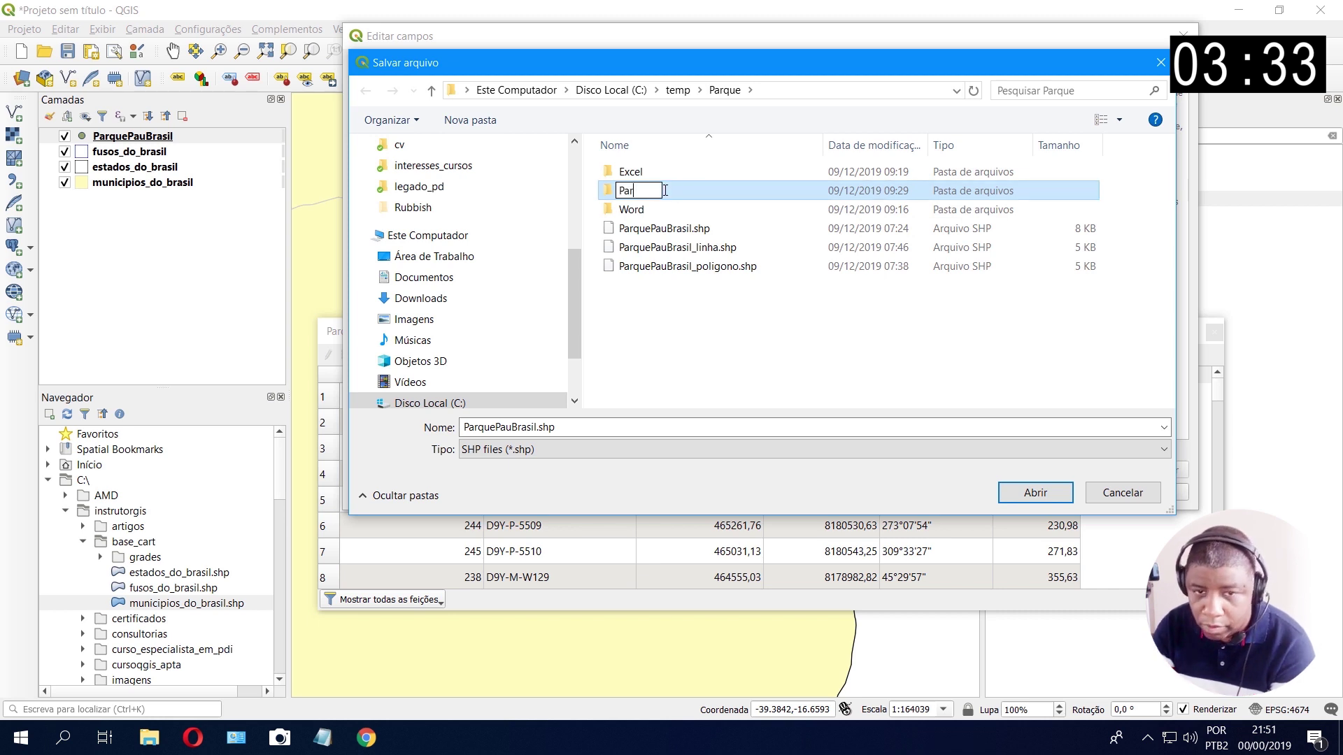
key("BackSpace")
key("BackSpace")
key("BackSpace")
key("BackSpace")
key("BackSpace")
key("BackSpace")
key("BackSpace")
key("BackSpace")
key("BackSpace")
key("BackSpace")
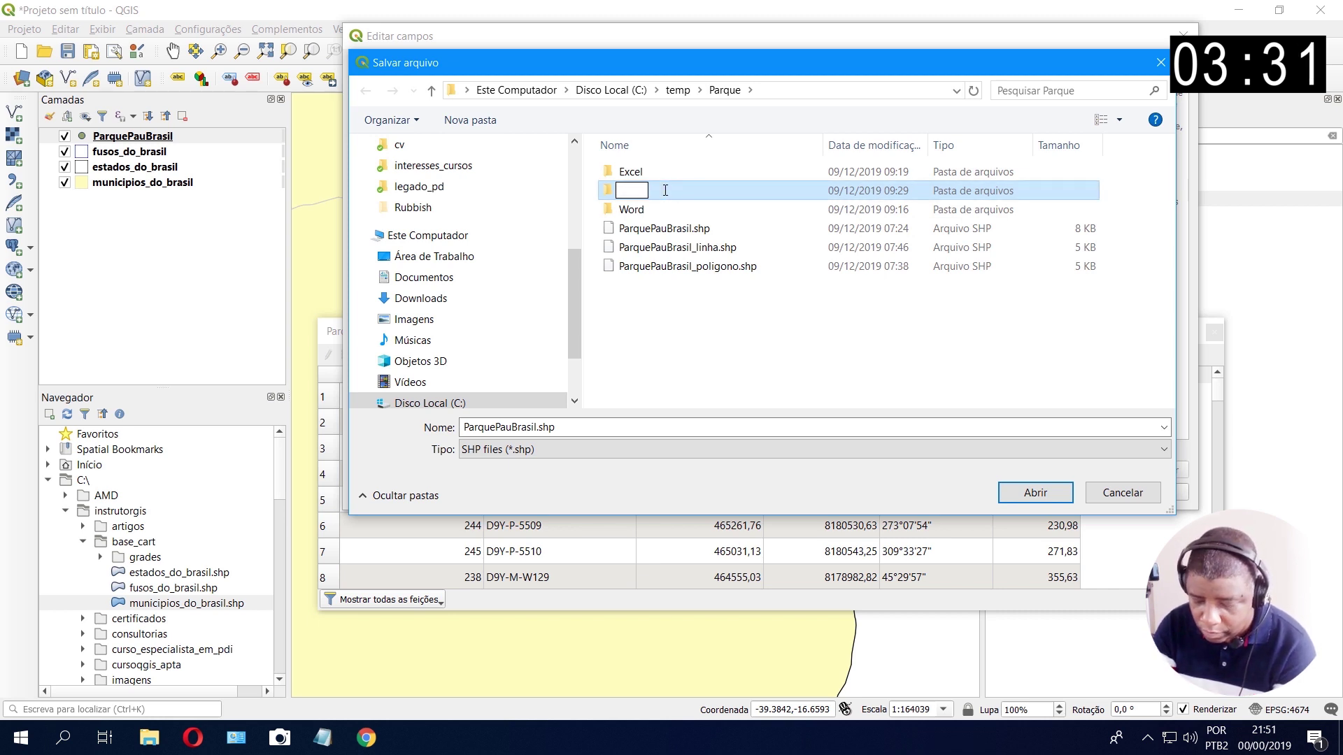
type("Shapefiel")
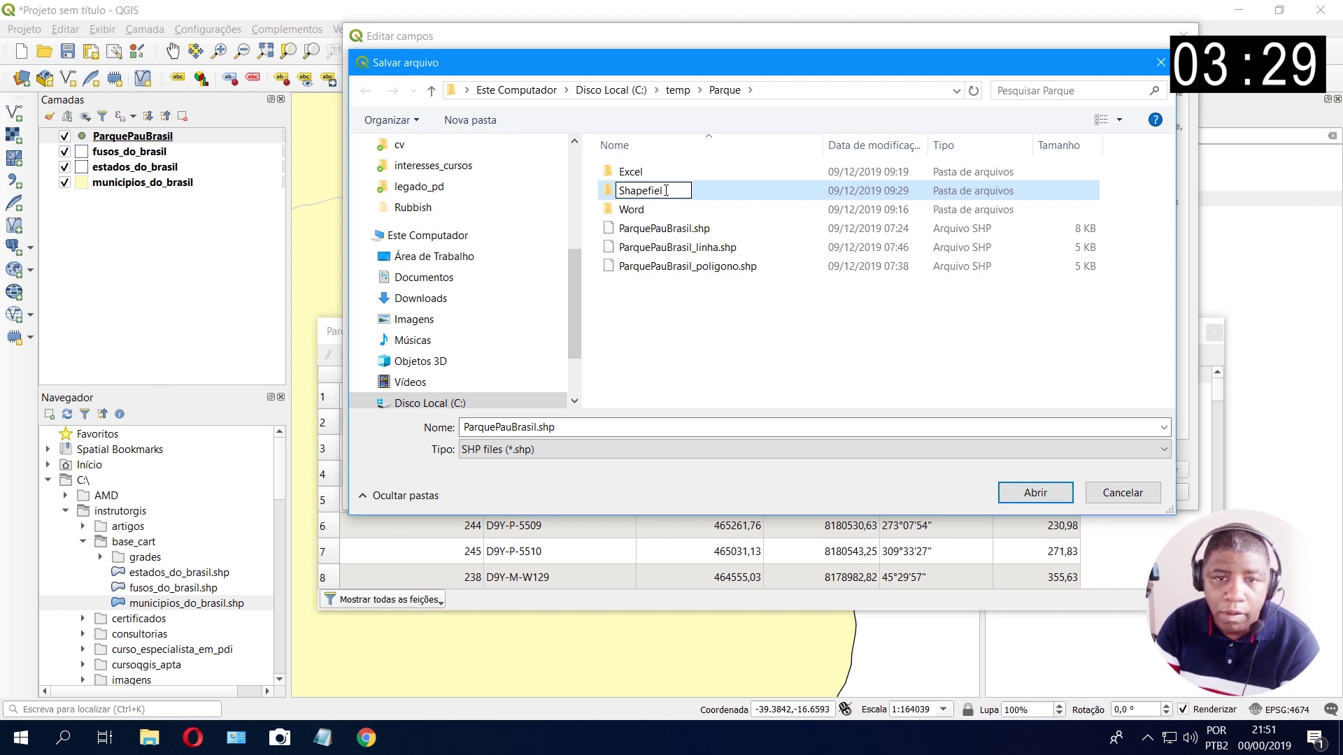
key("BackSpace")
key("BackSpace")
type("le")
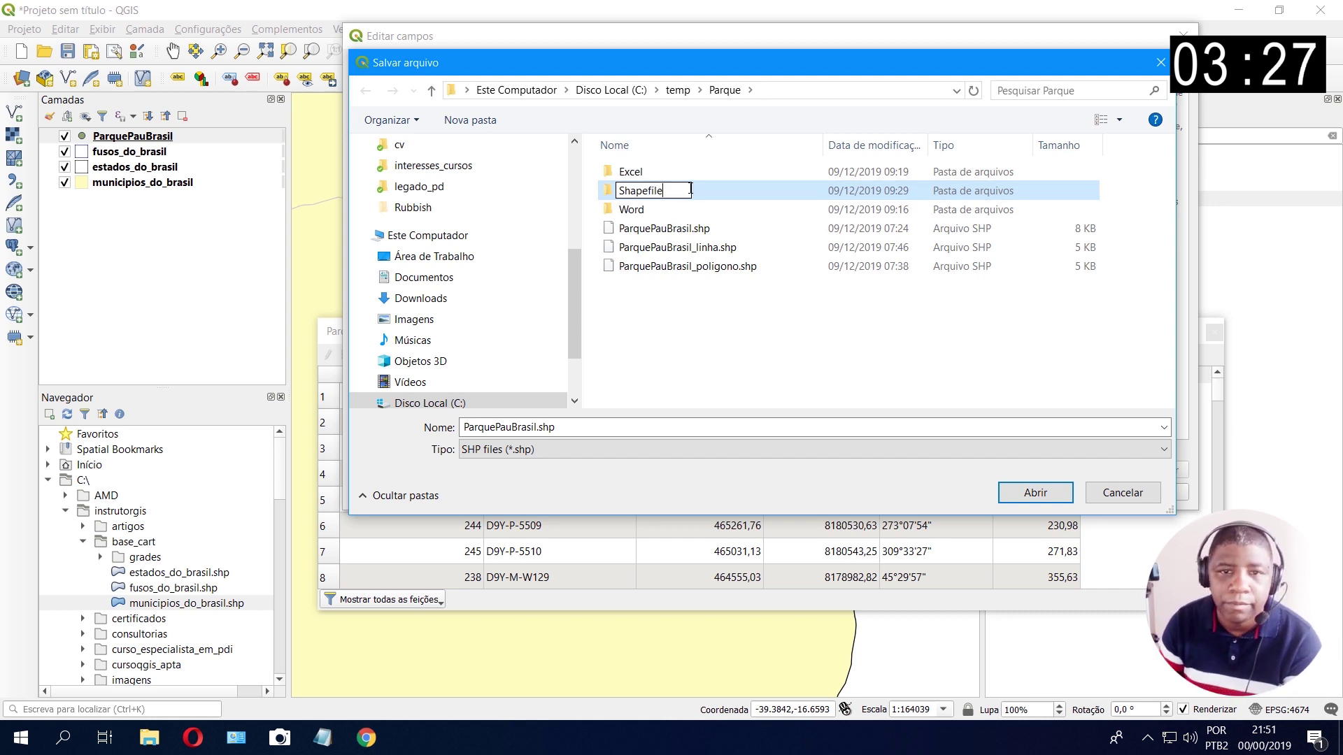
key("Return")
key("Return")
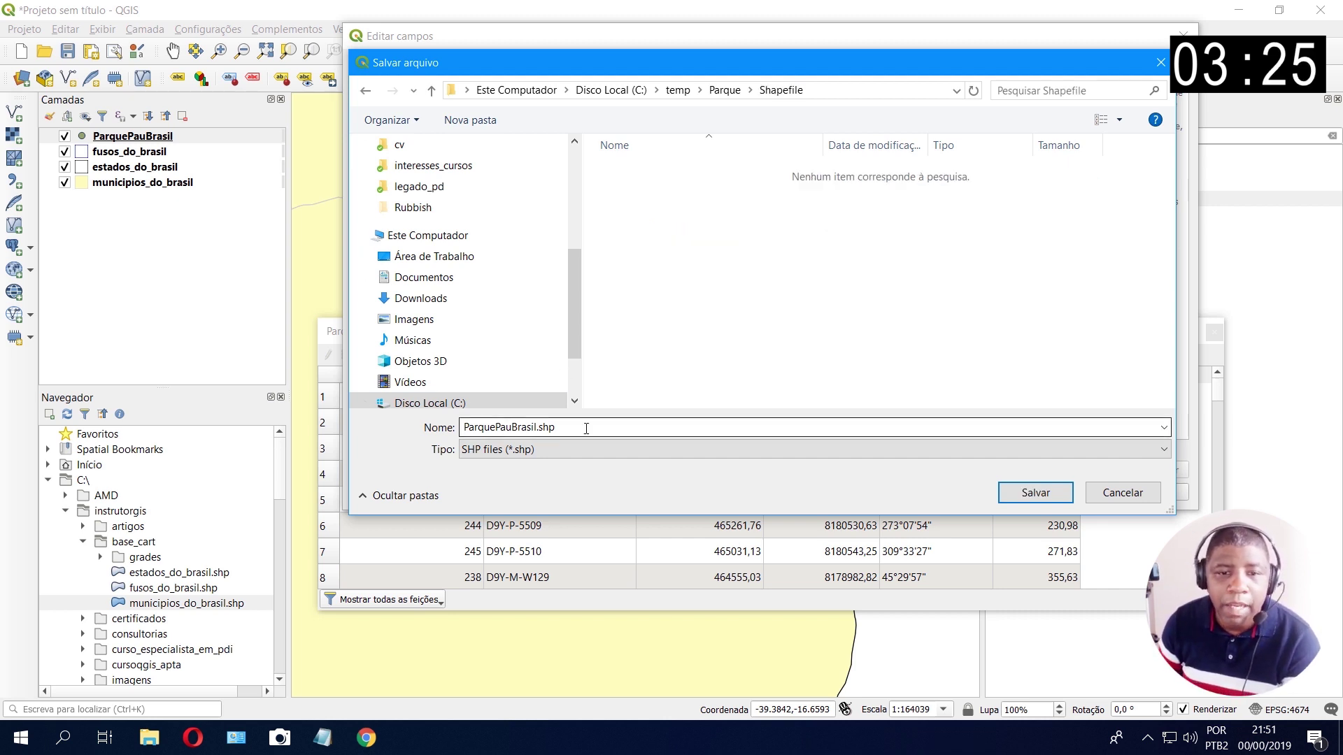
Step: Name the output file ParquePauBrasil_pts.shp and save it in the Shapefile folder
left_click(533, 430)
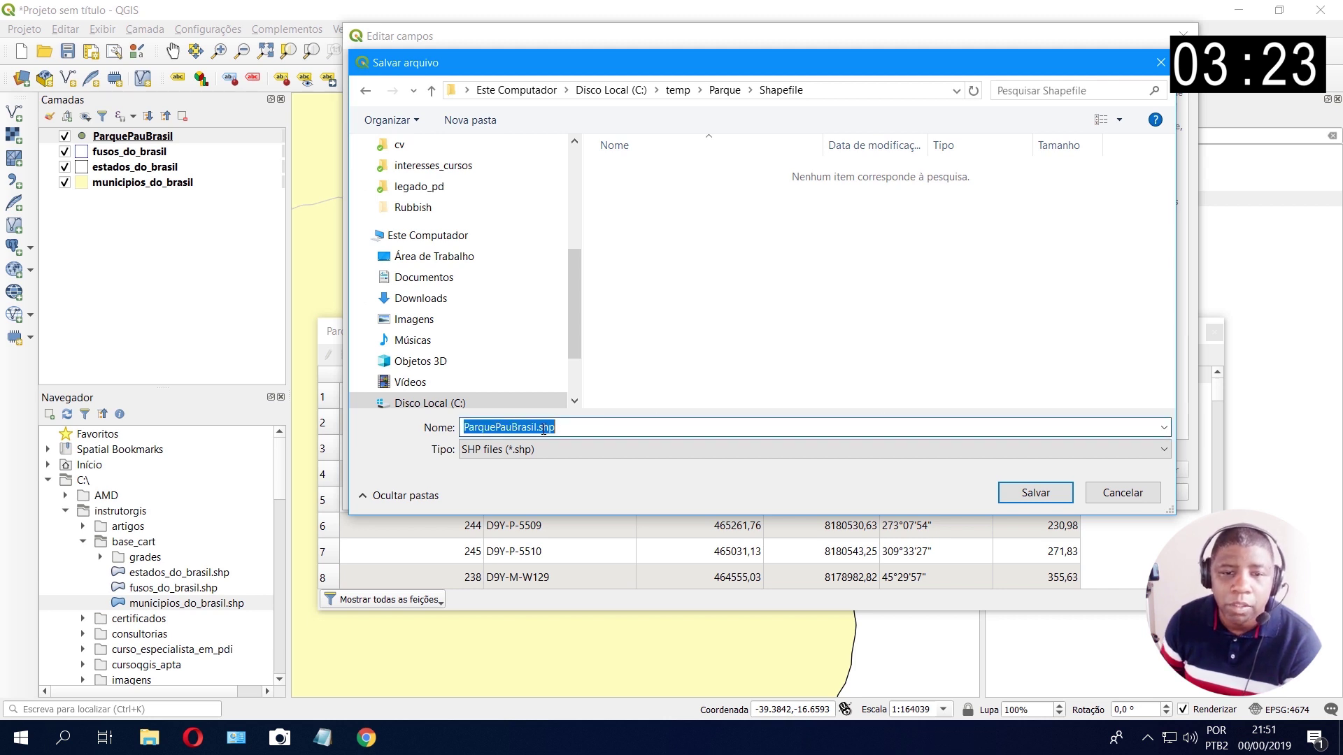
left_click(537, 428)
type("_pontos")
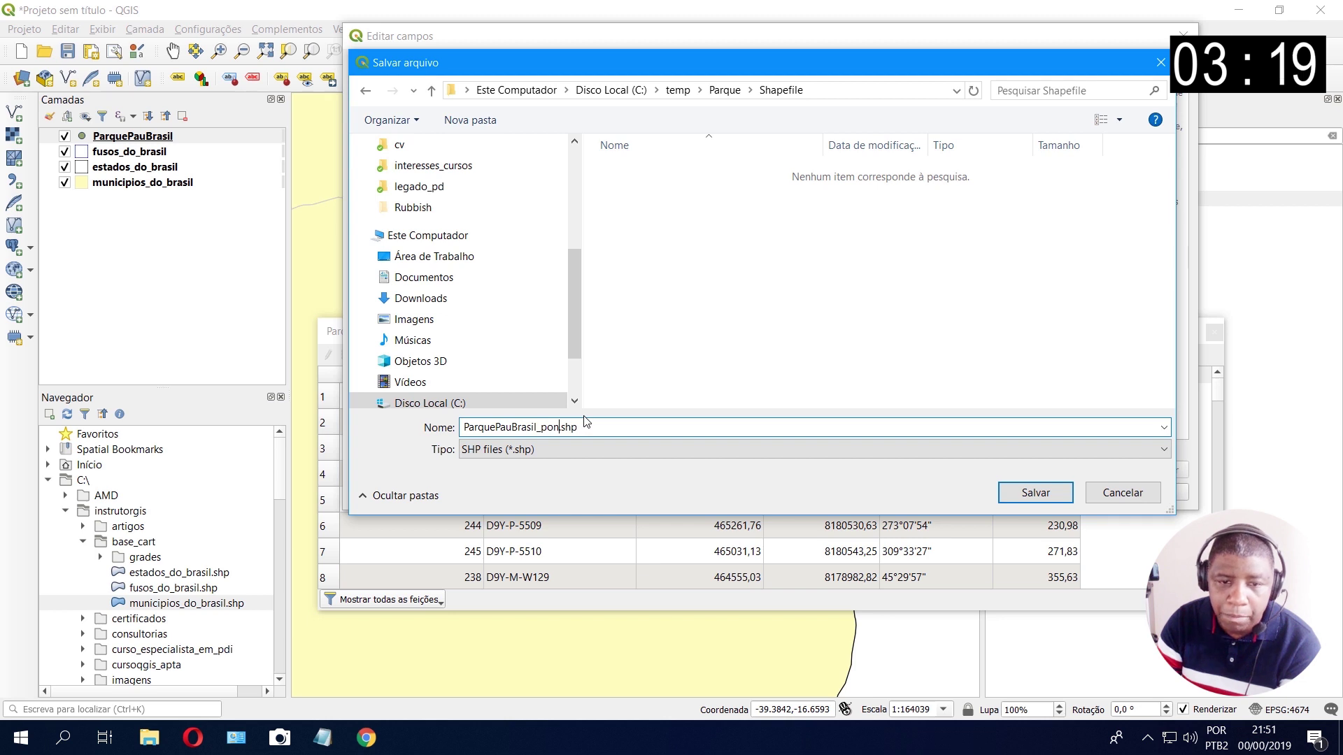
key("BackSpace")
key("BackSpace")
key("BackSpace")
key("BackSpace")
key("BackSpace")
type("ts")
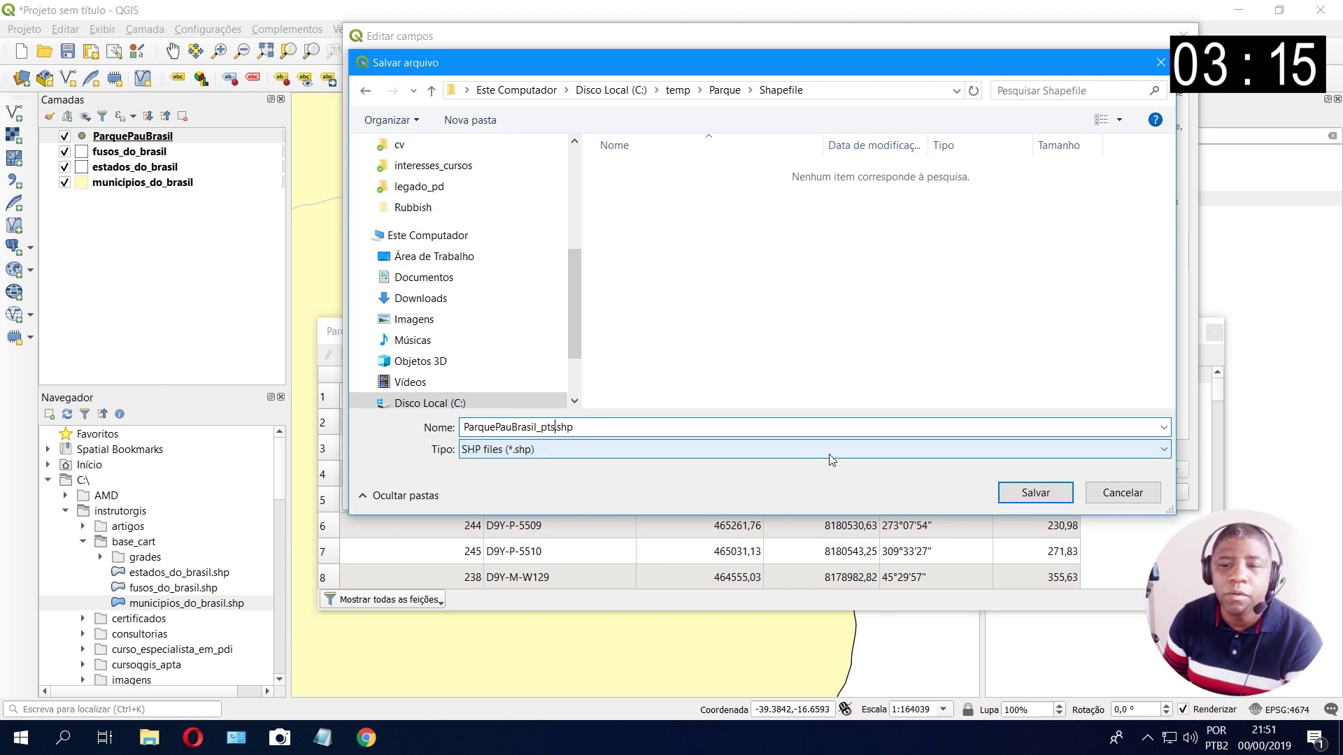
left_click(1039, 494)
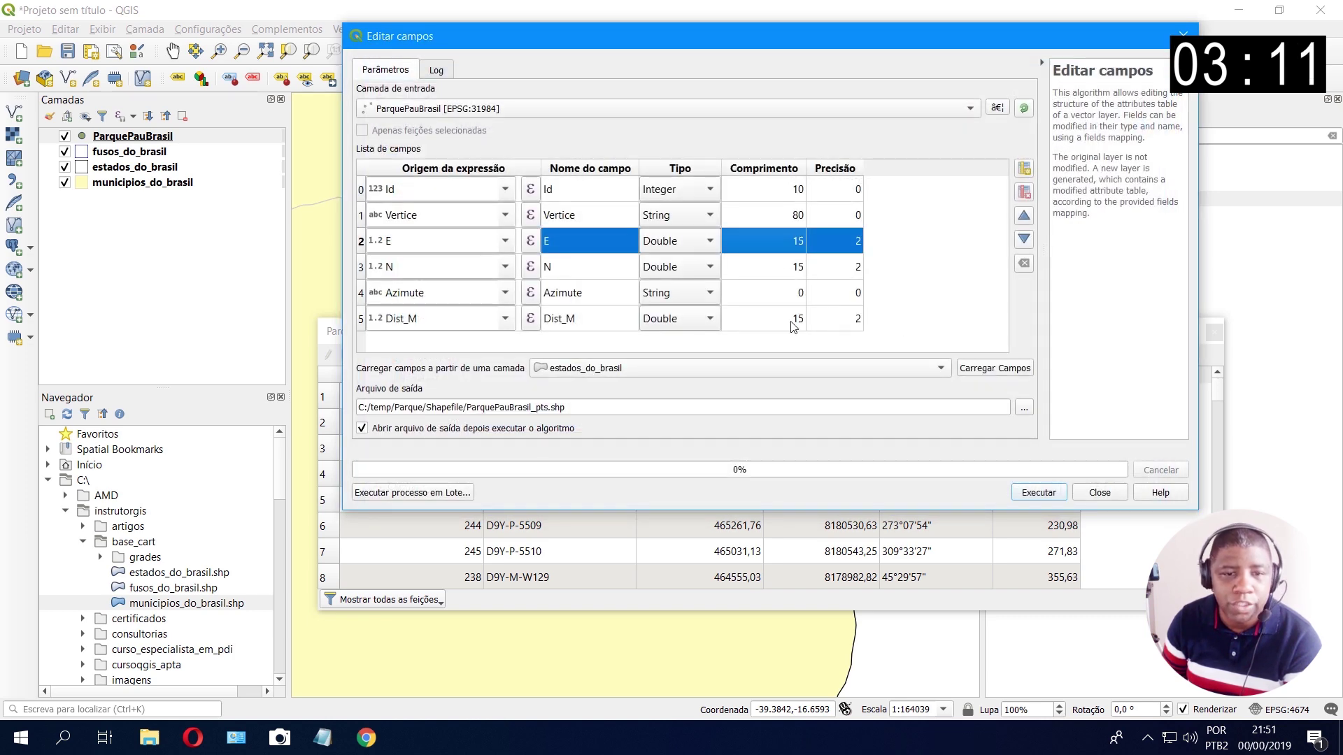
Step: Run Editar campos without opening the output file after execution, and close the dialog
left_click(368, 429)
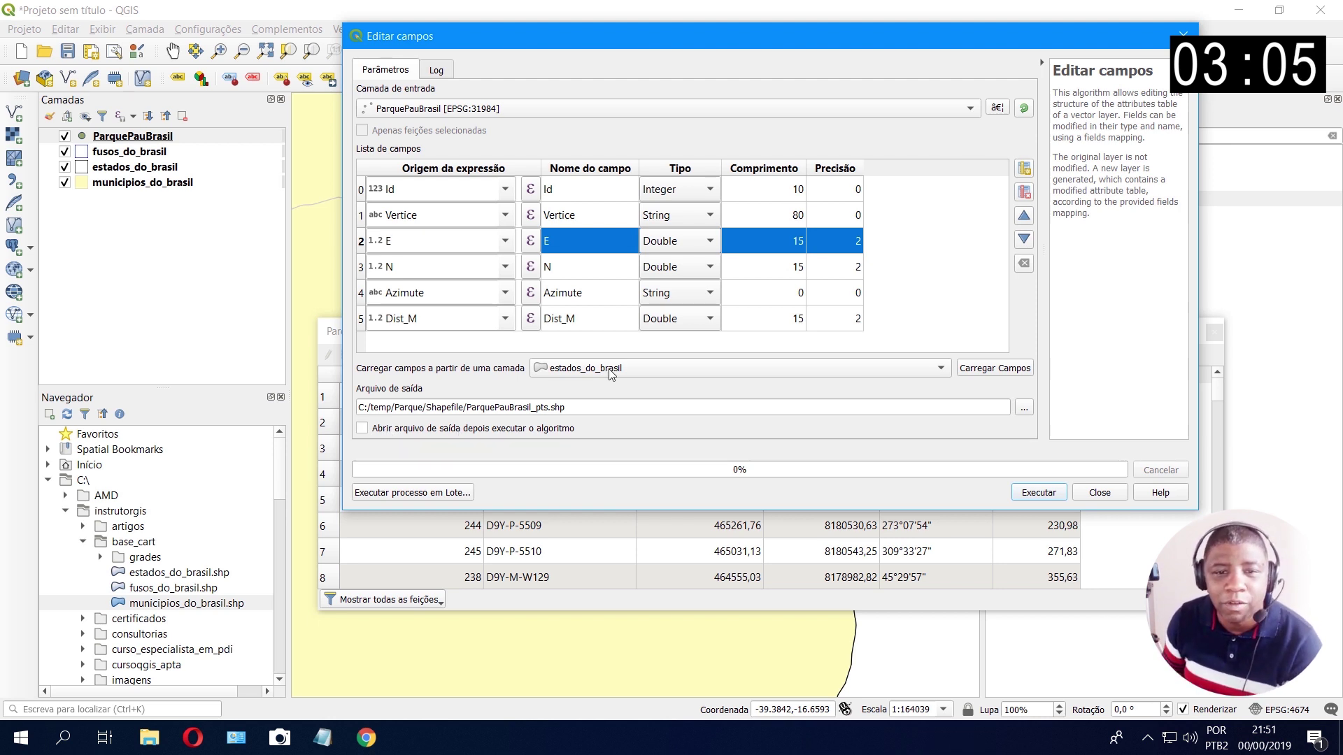
left_click(1044, 494)
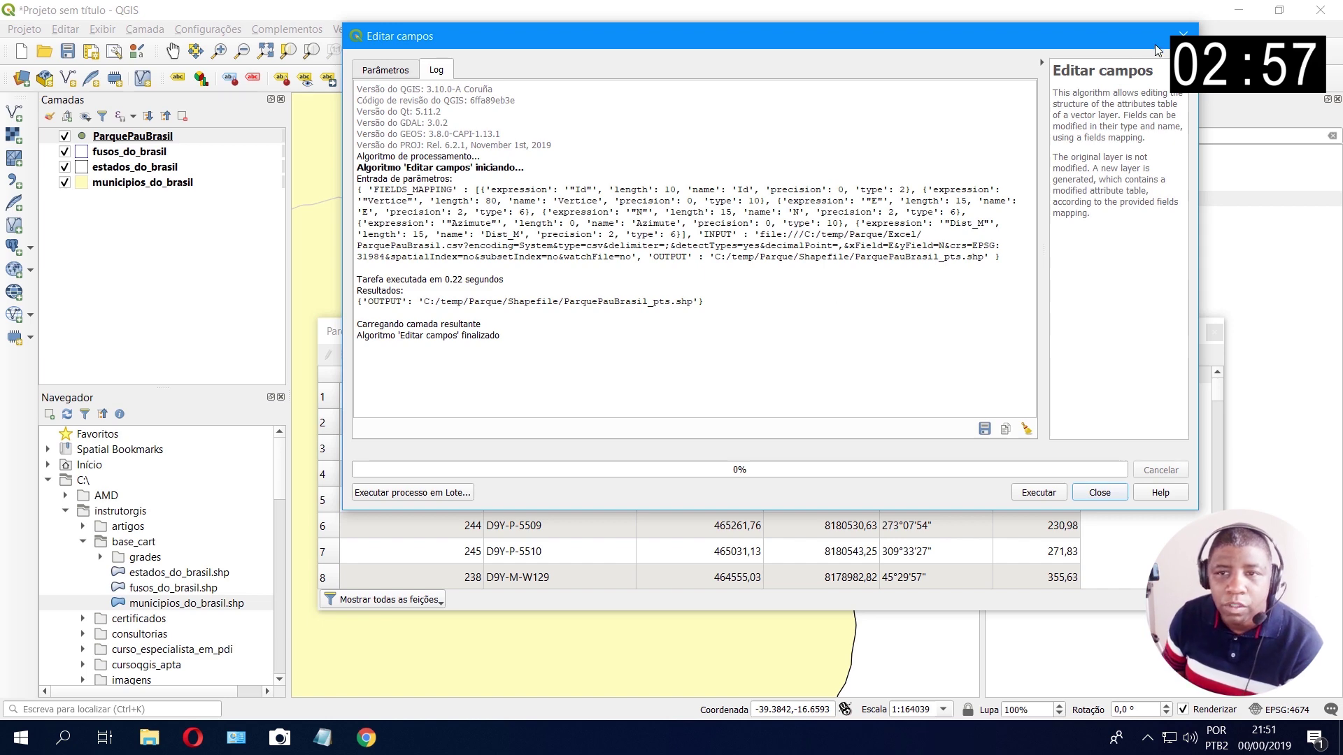
left_click(1183, 36)
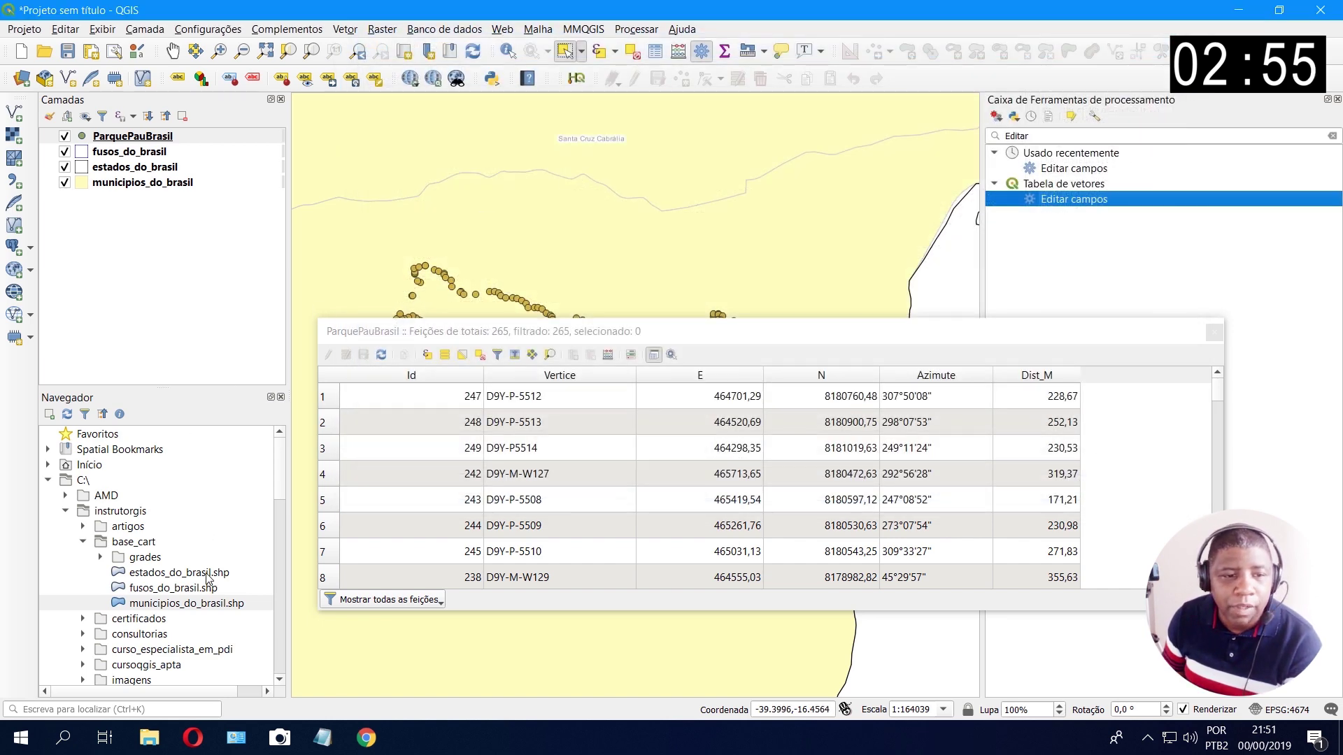
Step: Add ParquePauBrasil_pts.shp from the temp/Parque/Shapefile folder to the map and close the ParquePauBrasil attribute table
scroll(207, 535, "down", 9)
left_click(114, 496)
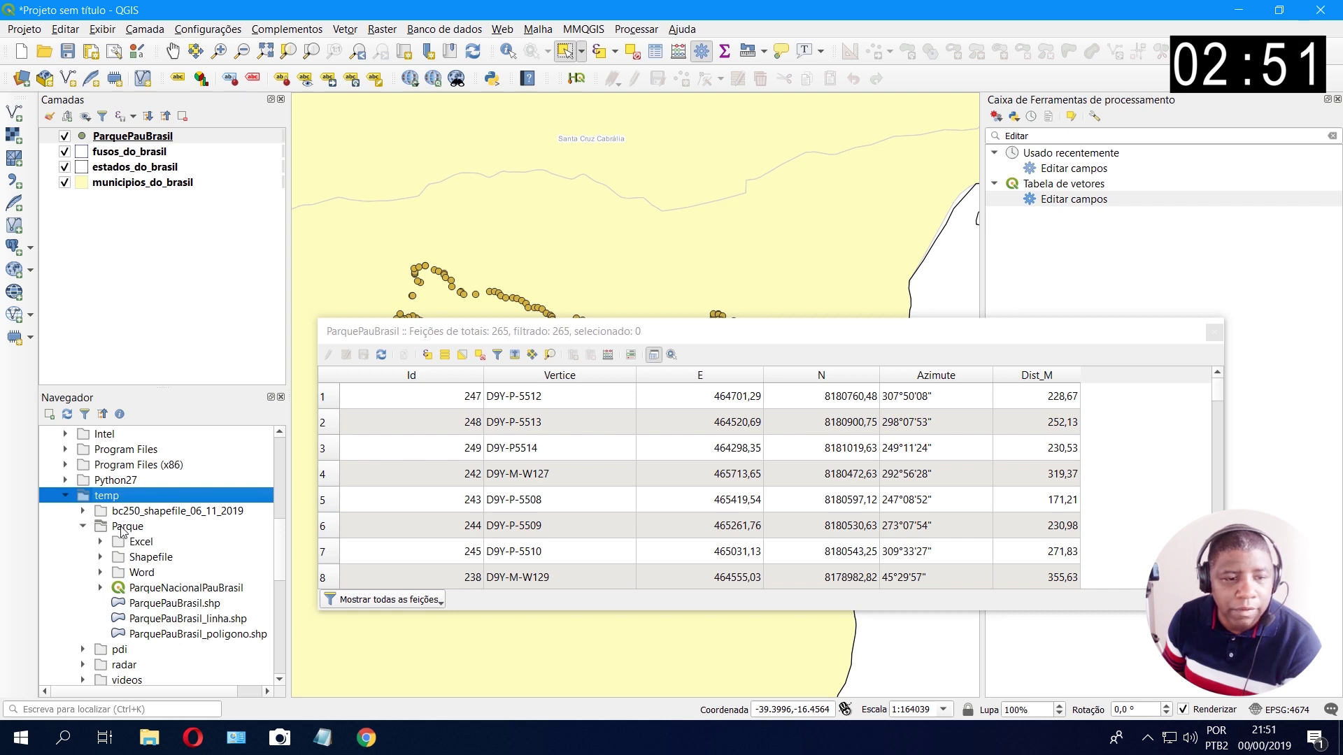
double_click(150, 559)
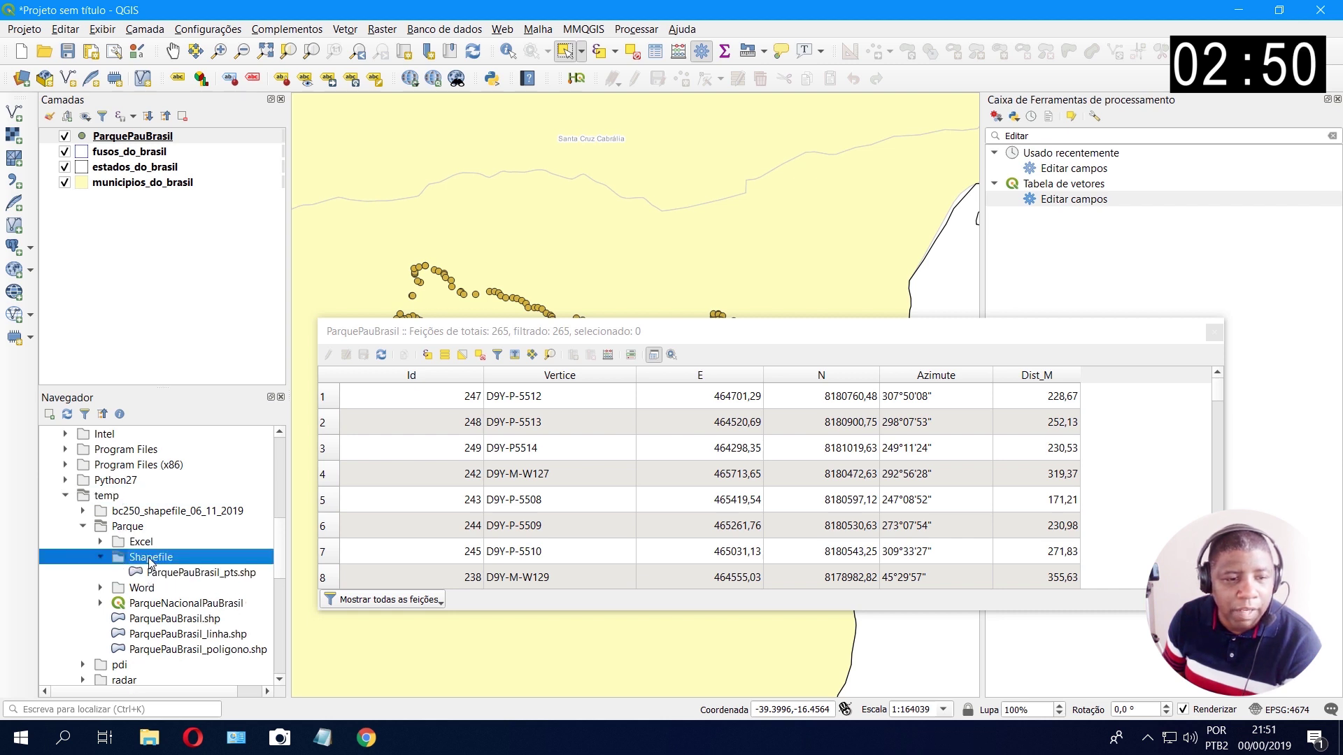
double_click(201, 573)
left_click(1213, 333)
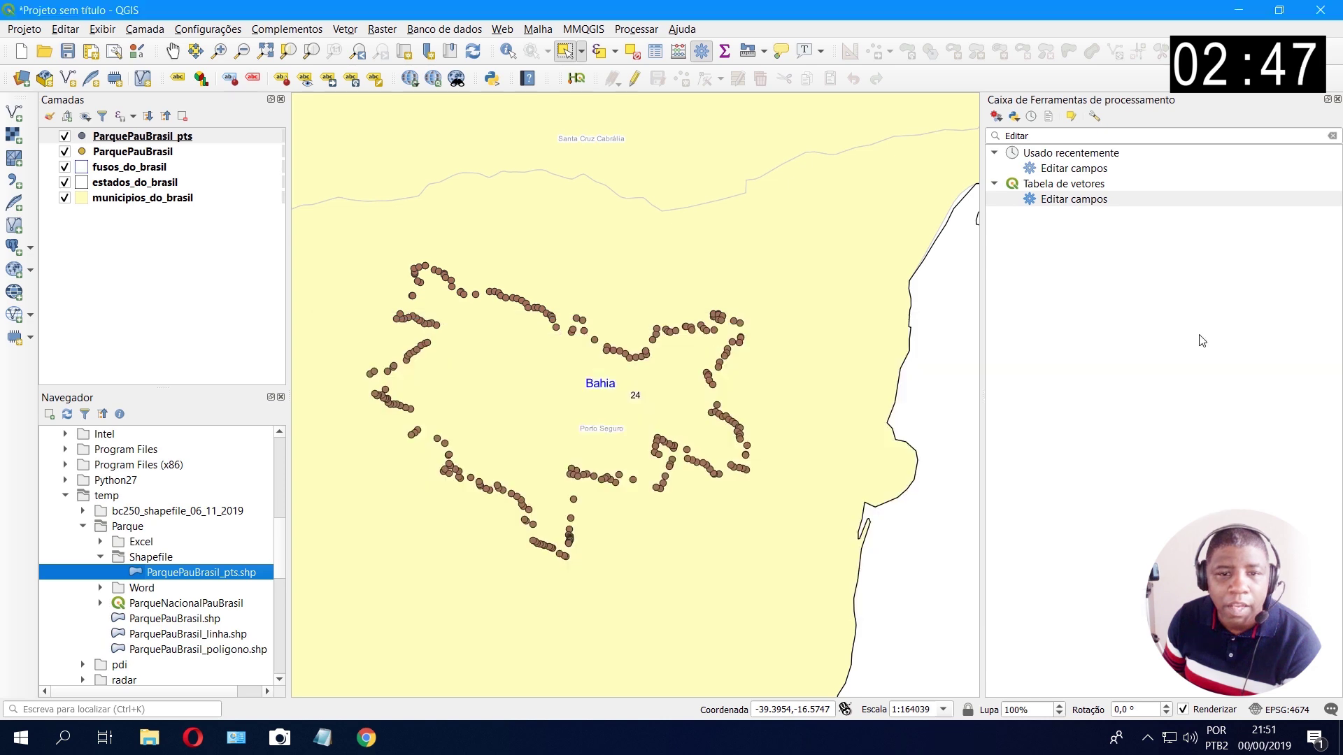
Step: Remove the ParquePauBrasil layer from the project and inspect the attribute table of the ParquePauBrasil_pts layer
left_click(137, 153)
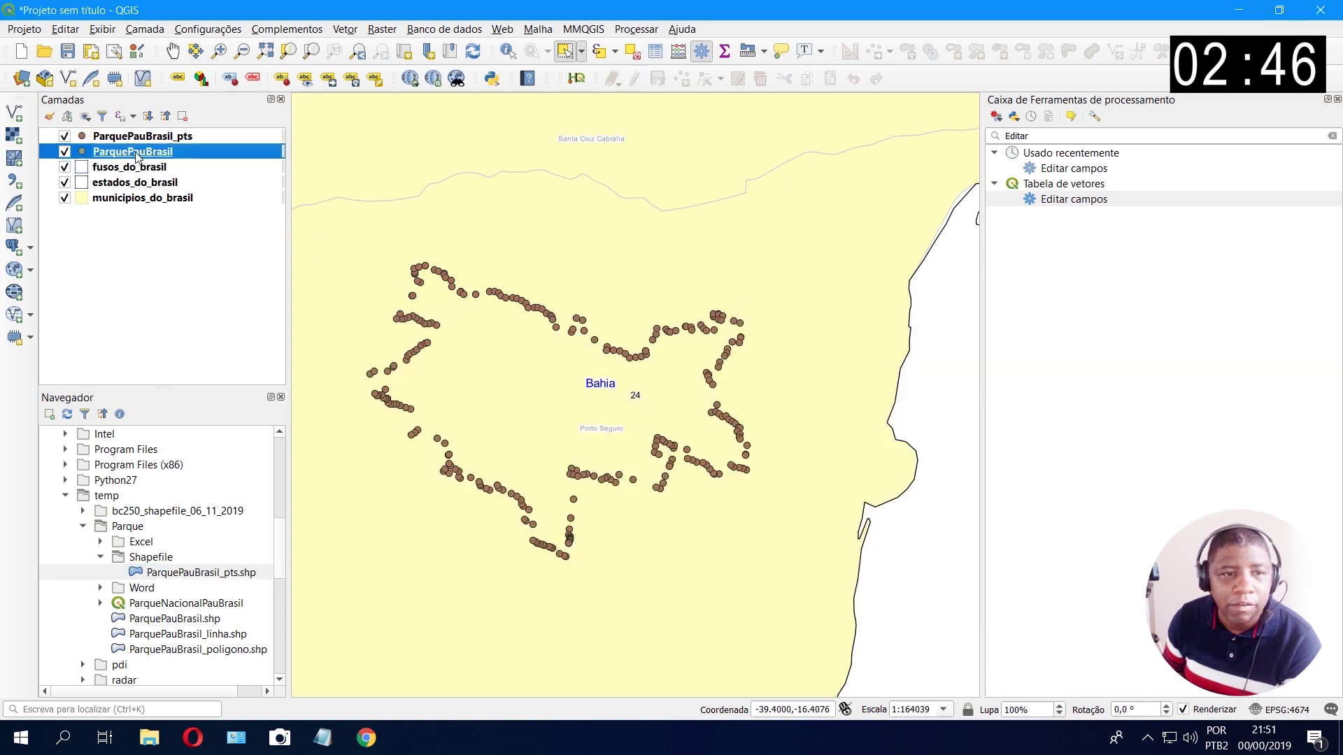
left_click(182, 116)
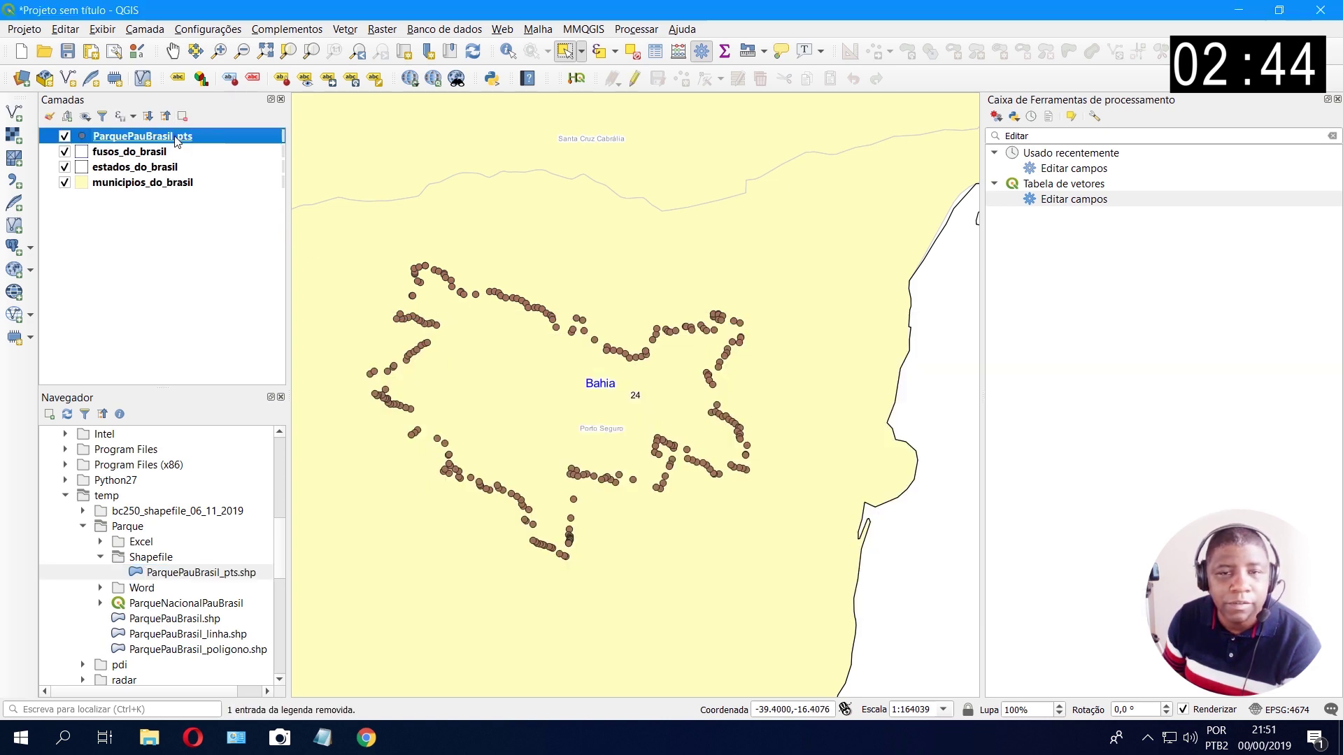
left_click(656, 51)
left_click_drag(451, 531, 684, 295)
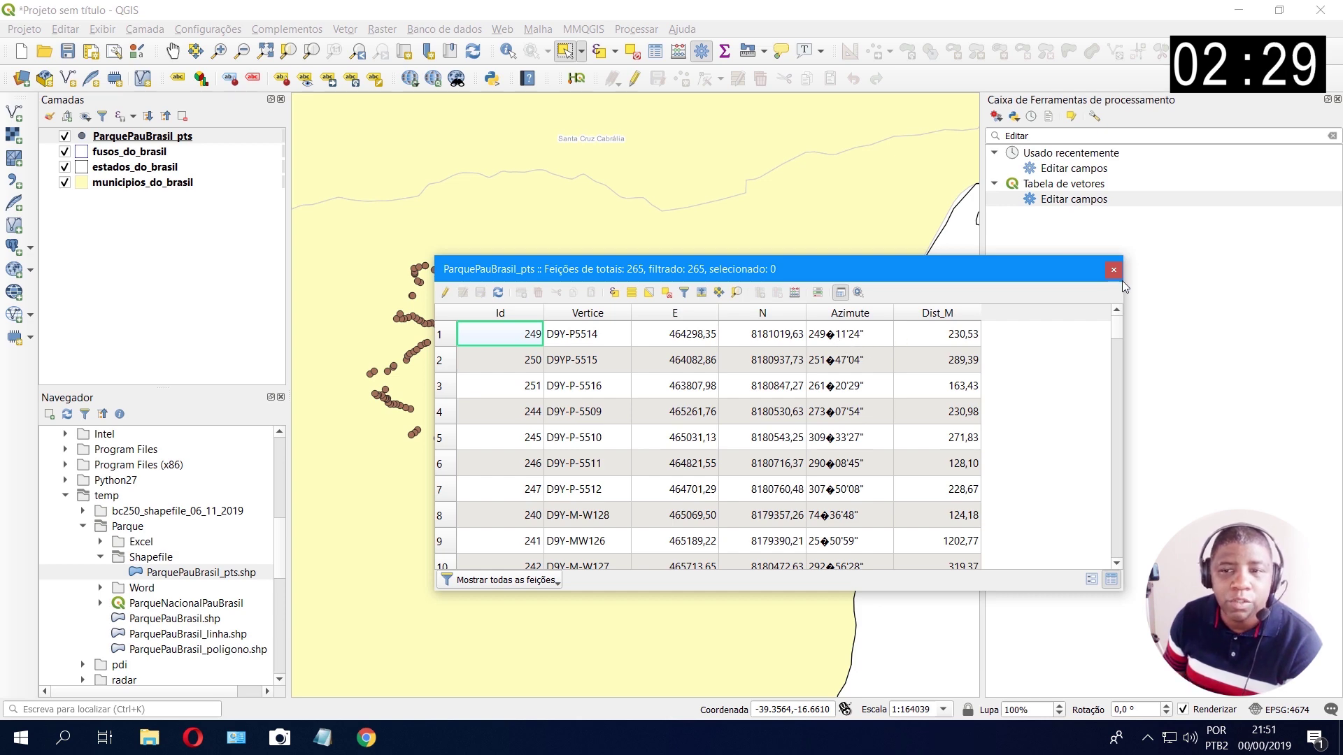
left_click(1114, 270)
Step: Set the data source encoding of the ParquePauBrasil_pts layer to System in its properties
right_click(197, 140)
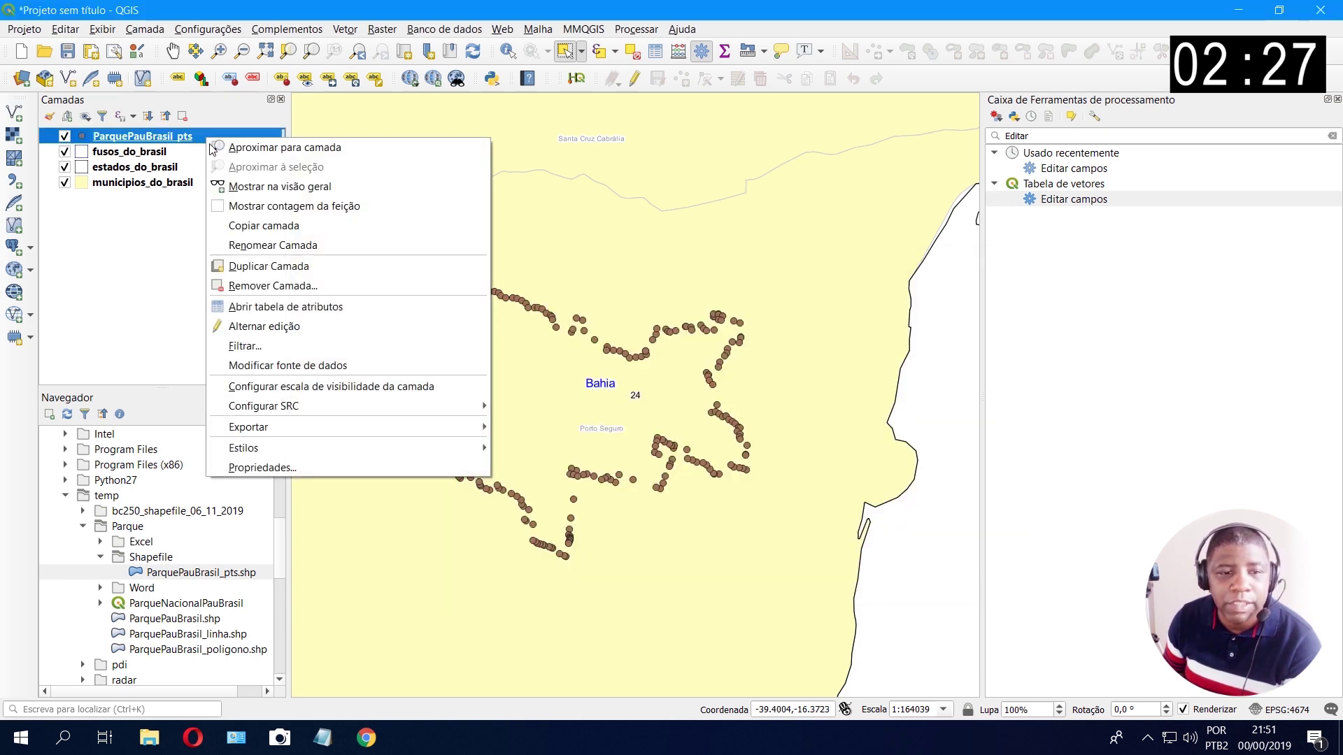
mouse_move(337, 407)
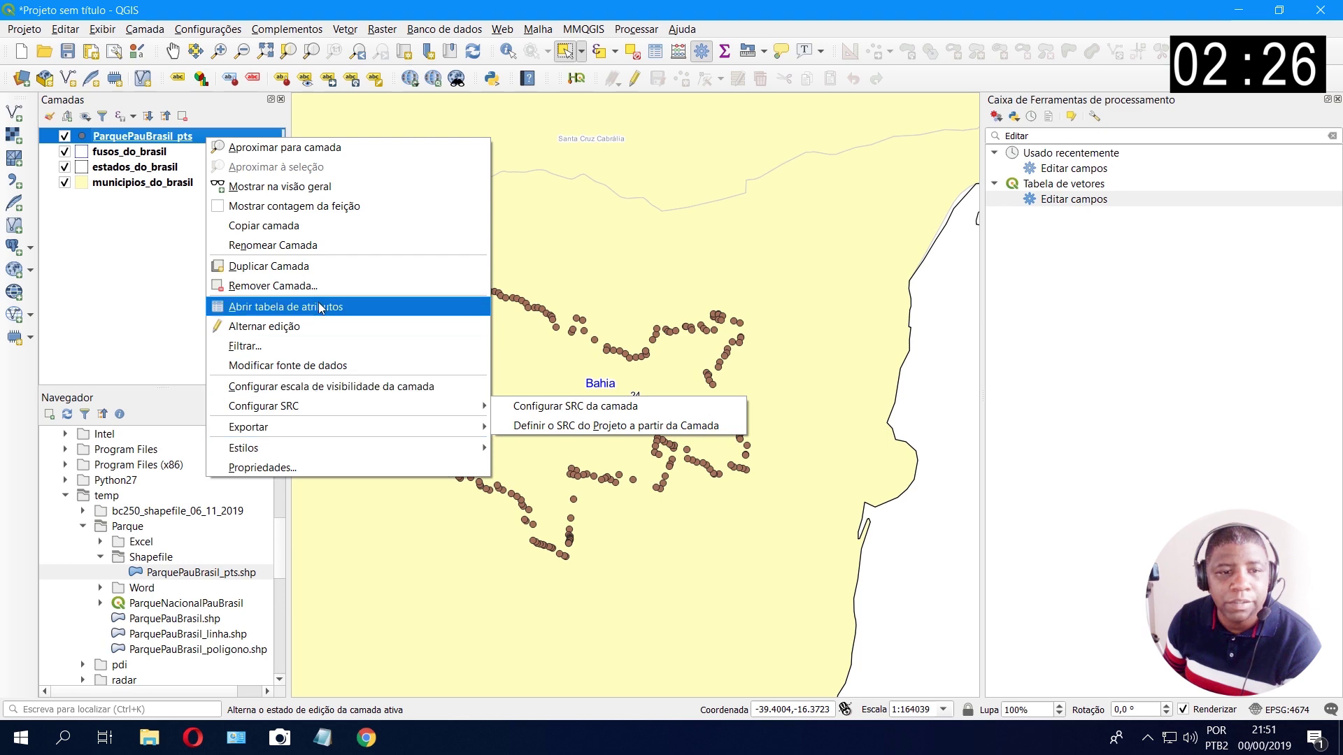
left_click(367, 466)
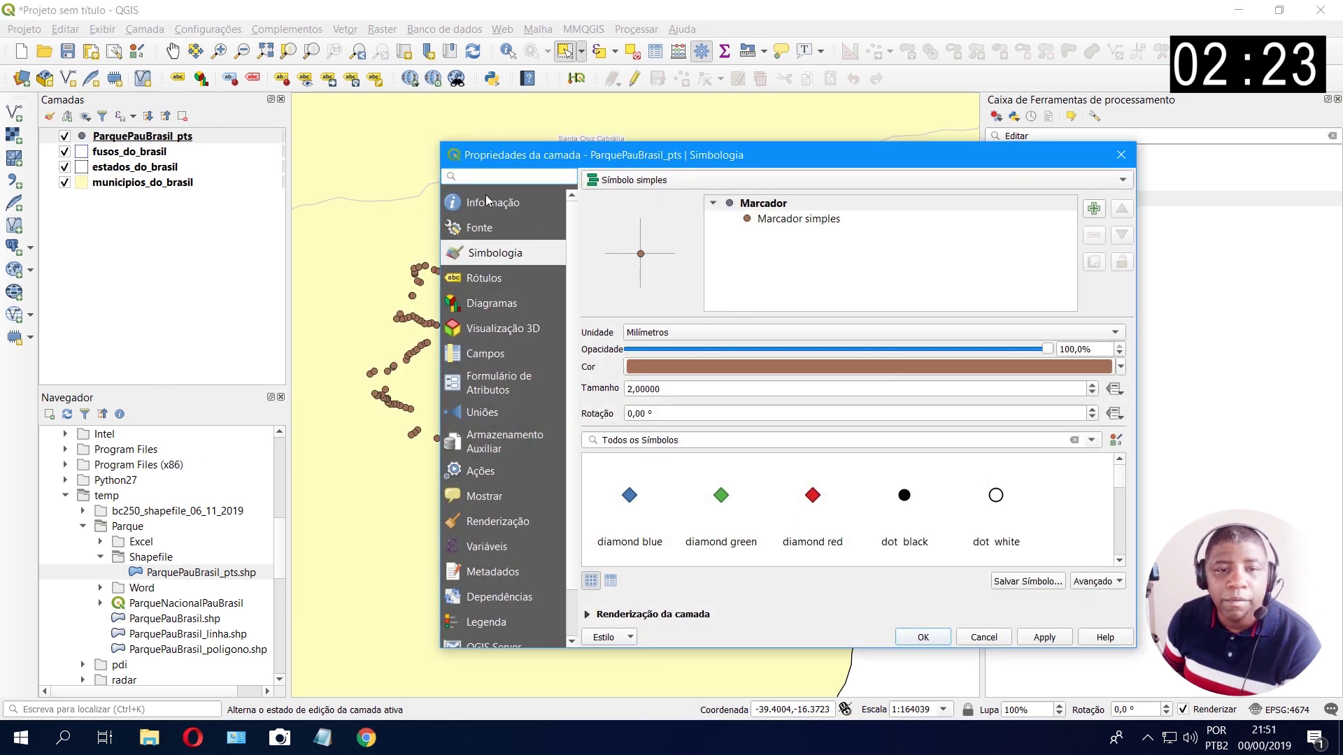
left_click(500, 206)
left_click(514, 230)
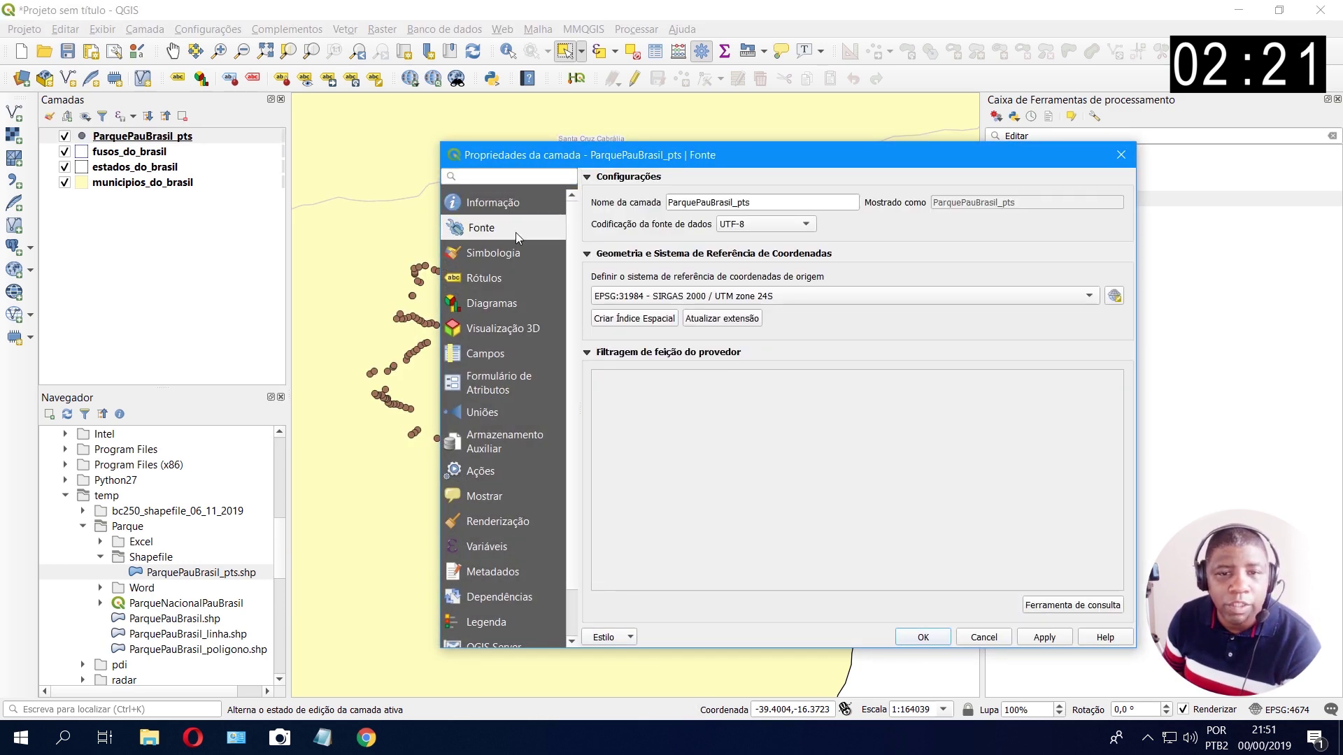
left_click(749, 226)
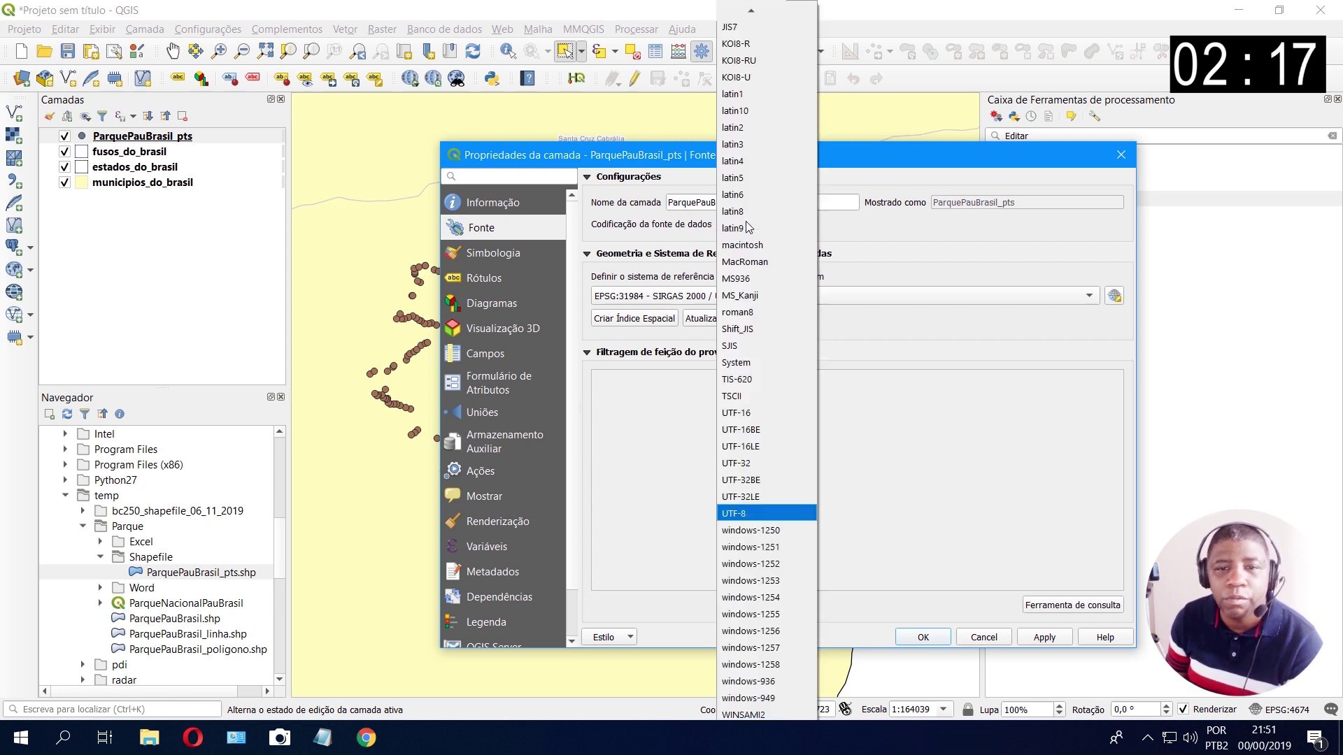
left_click(758, 369)
left_click(917, 638)
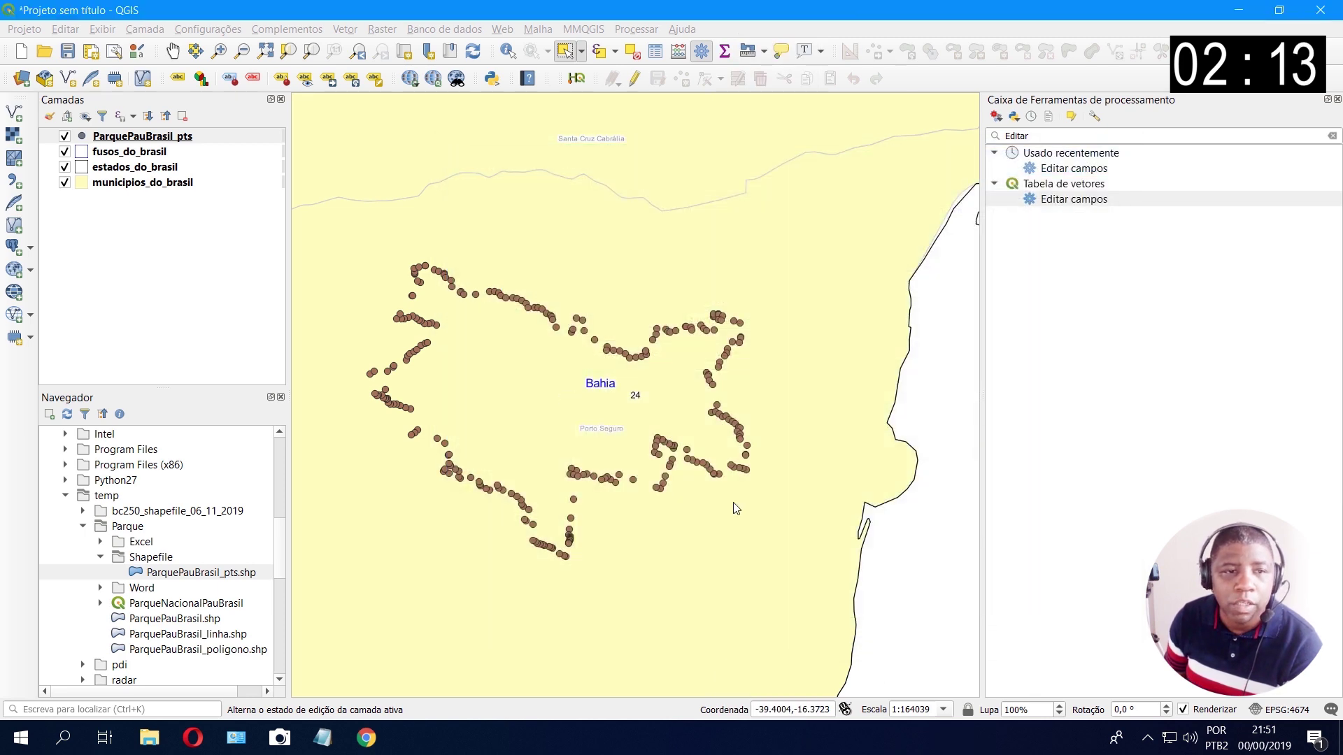
Step: Review the Azimute values in the ParquePauBrasil_pts attribute table beside the map, and close the table
left_click(658, 54)
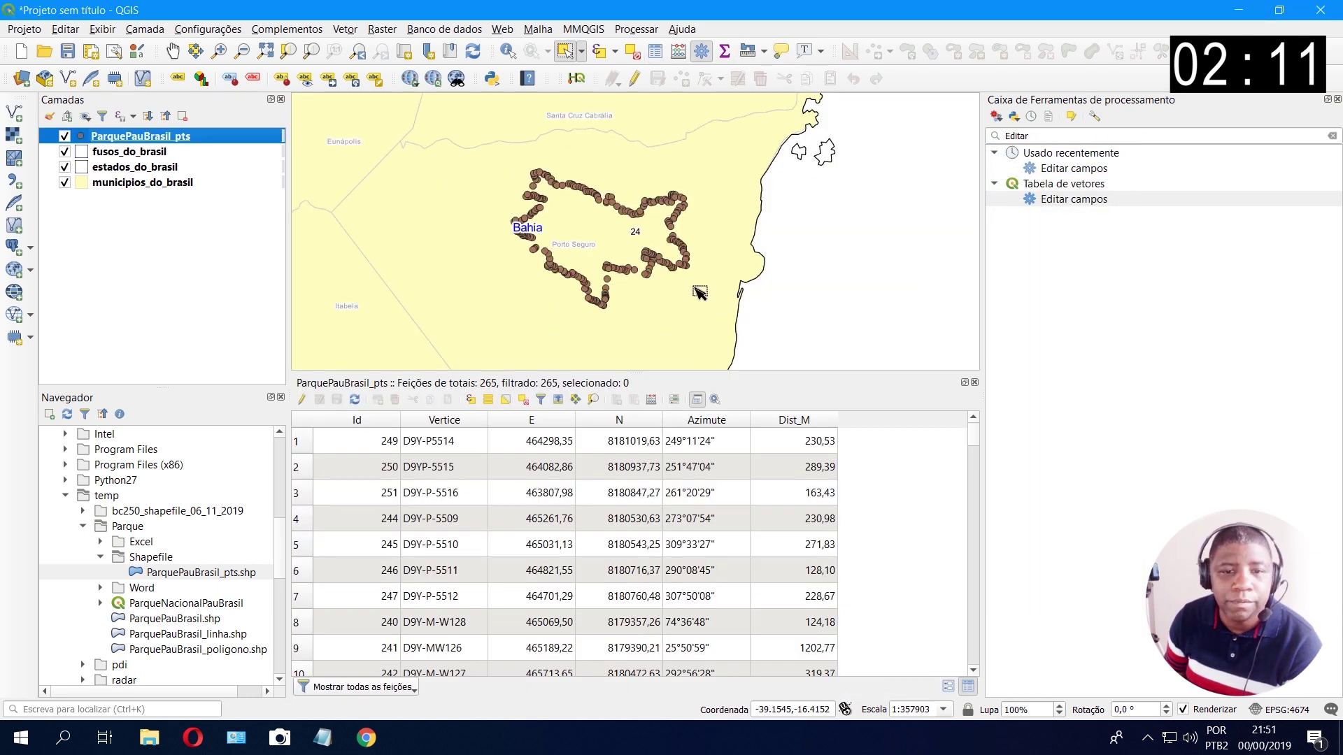
left_click_drag(572, 382, 712, 279)
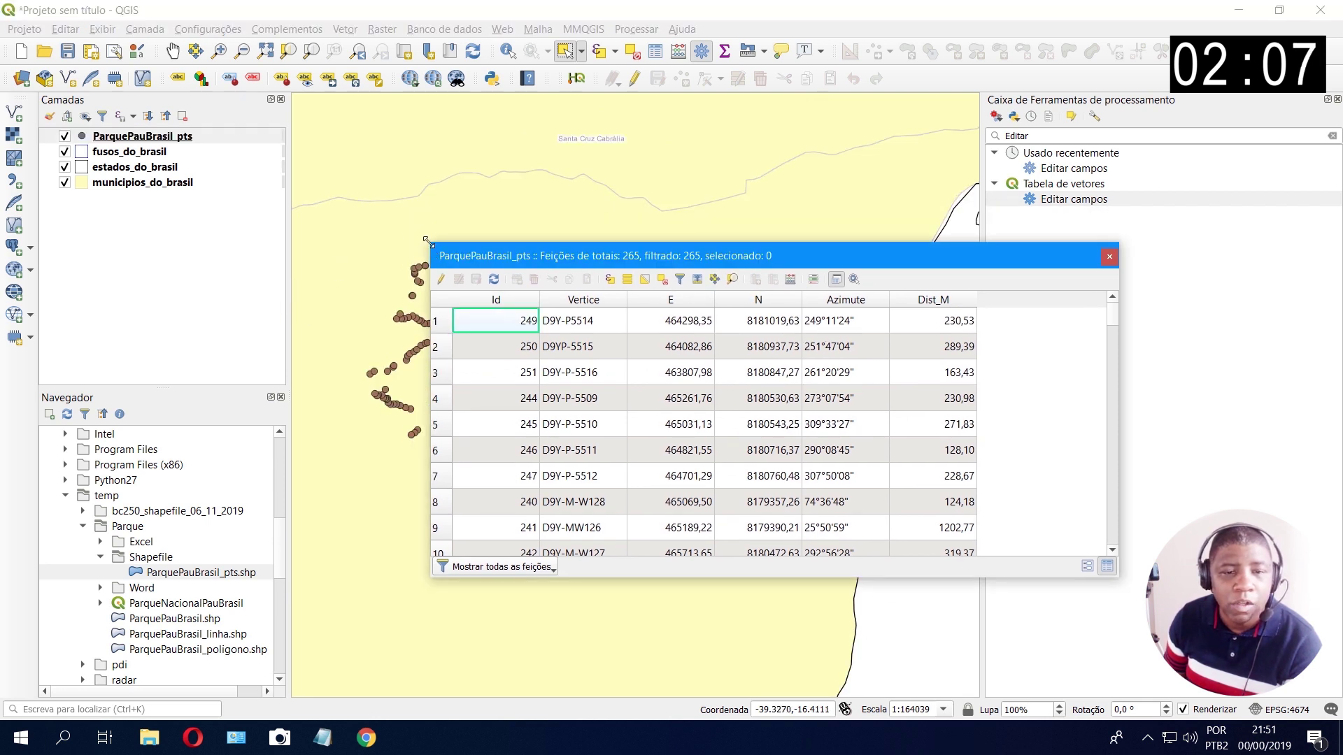
left_click_drag(433, 244, 851, 317)
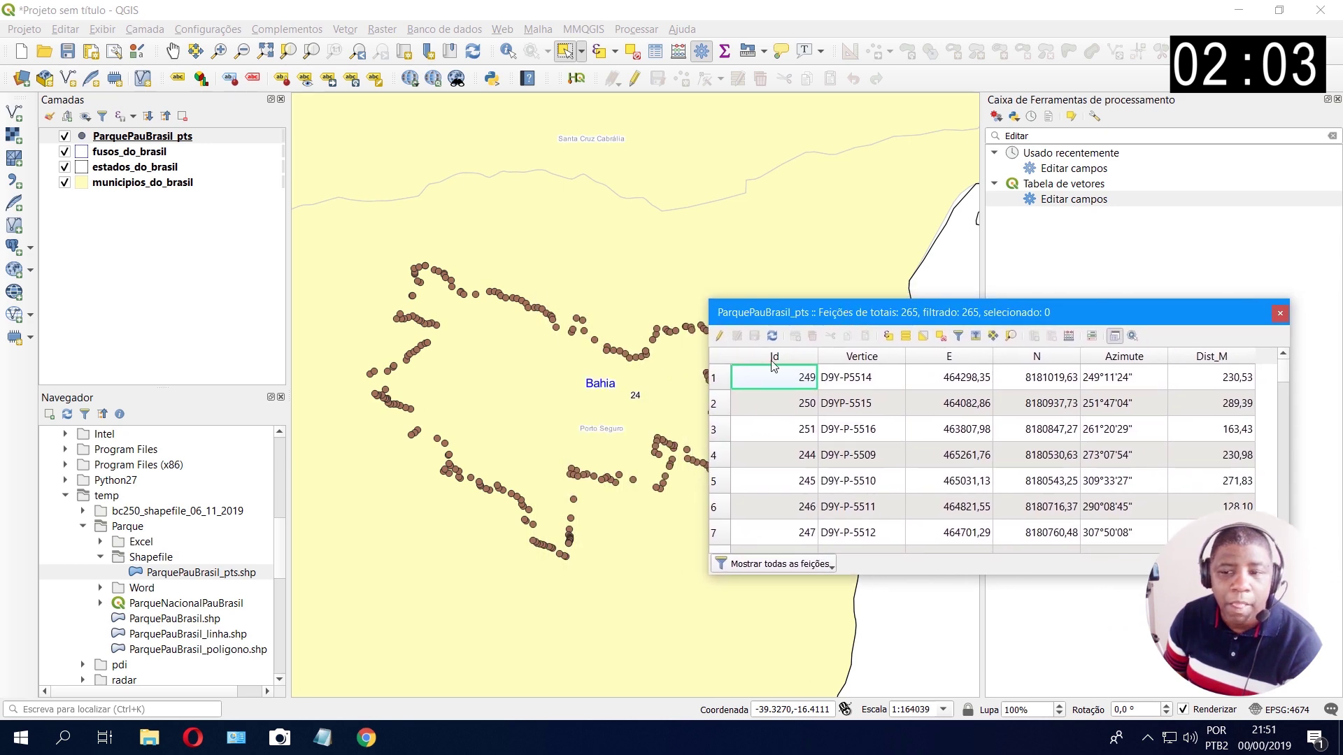
left_click(168, 139)
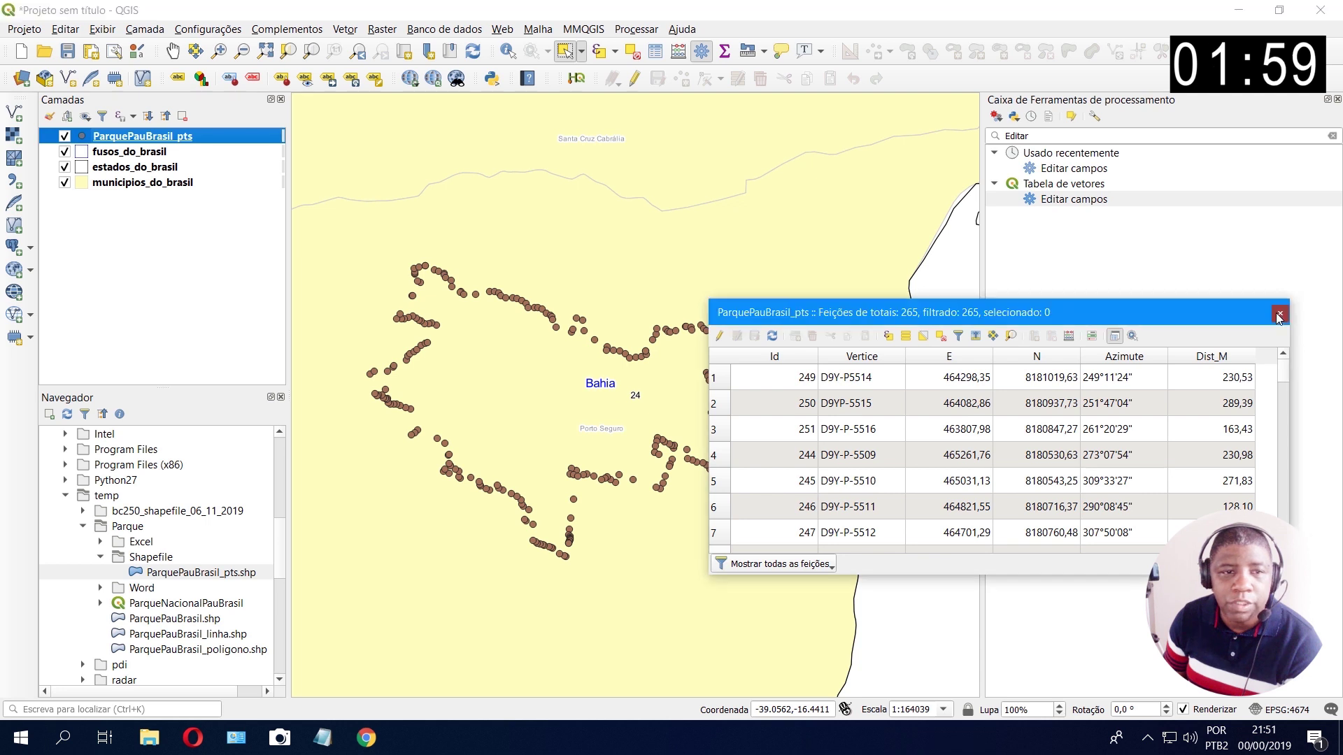
left_click(1280, 312)
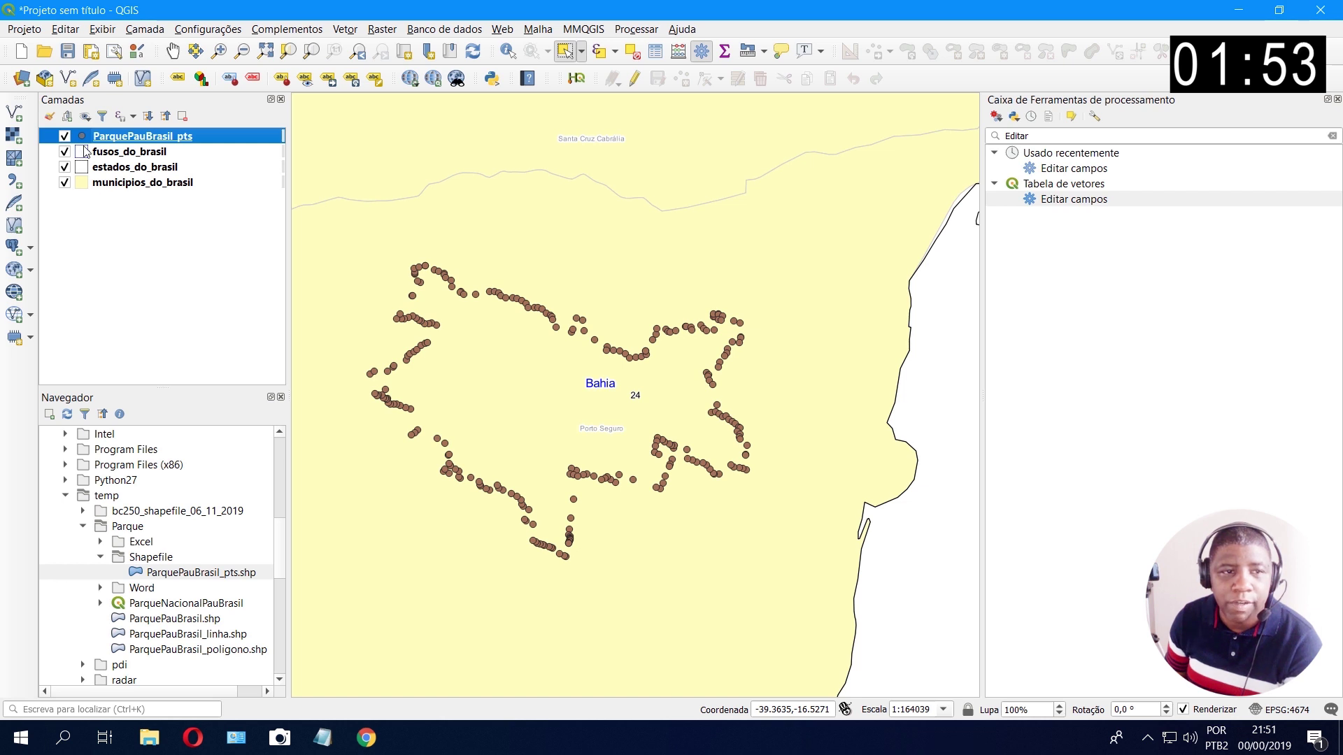
Step: Start a new project without saving the current one, and add ParquePauBrasil_pts.shp from the Parque/Shapefile folder
left_click(22, 56)
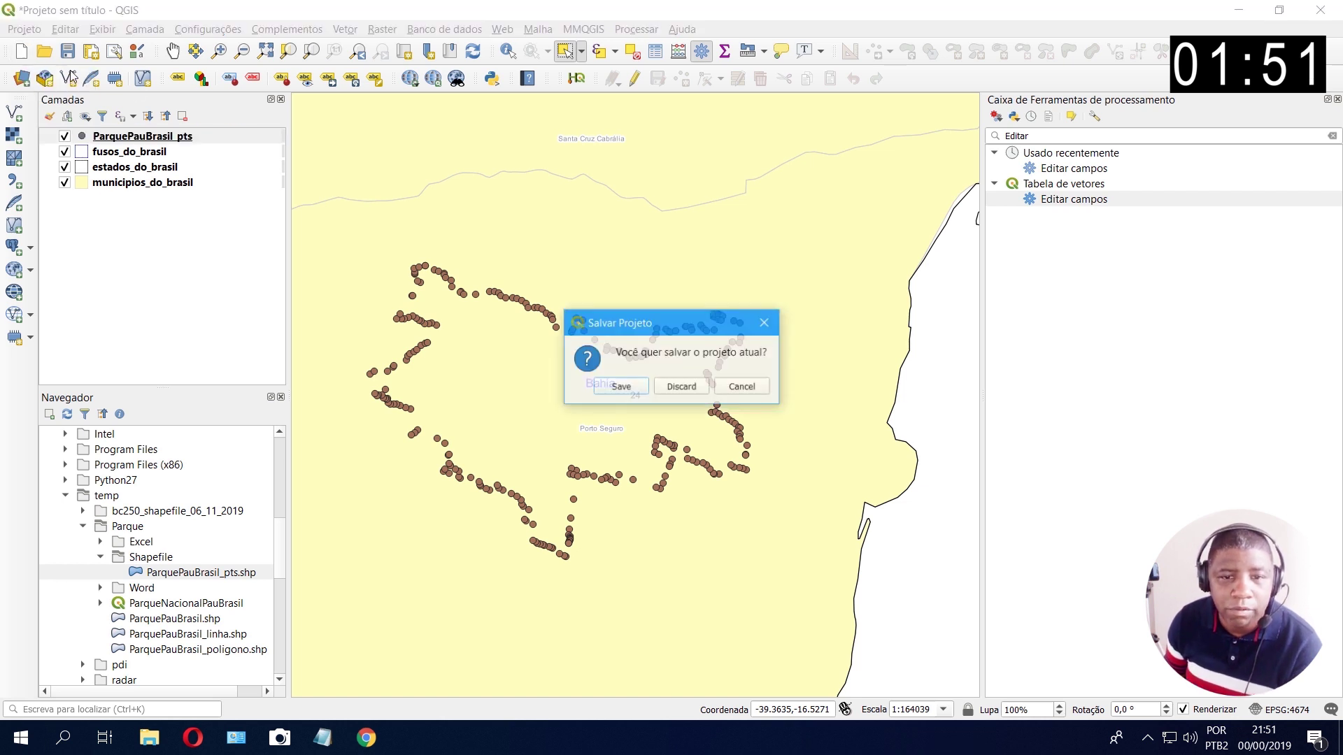
left_click(684, 386)
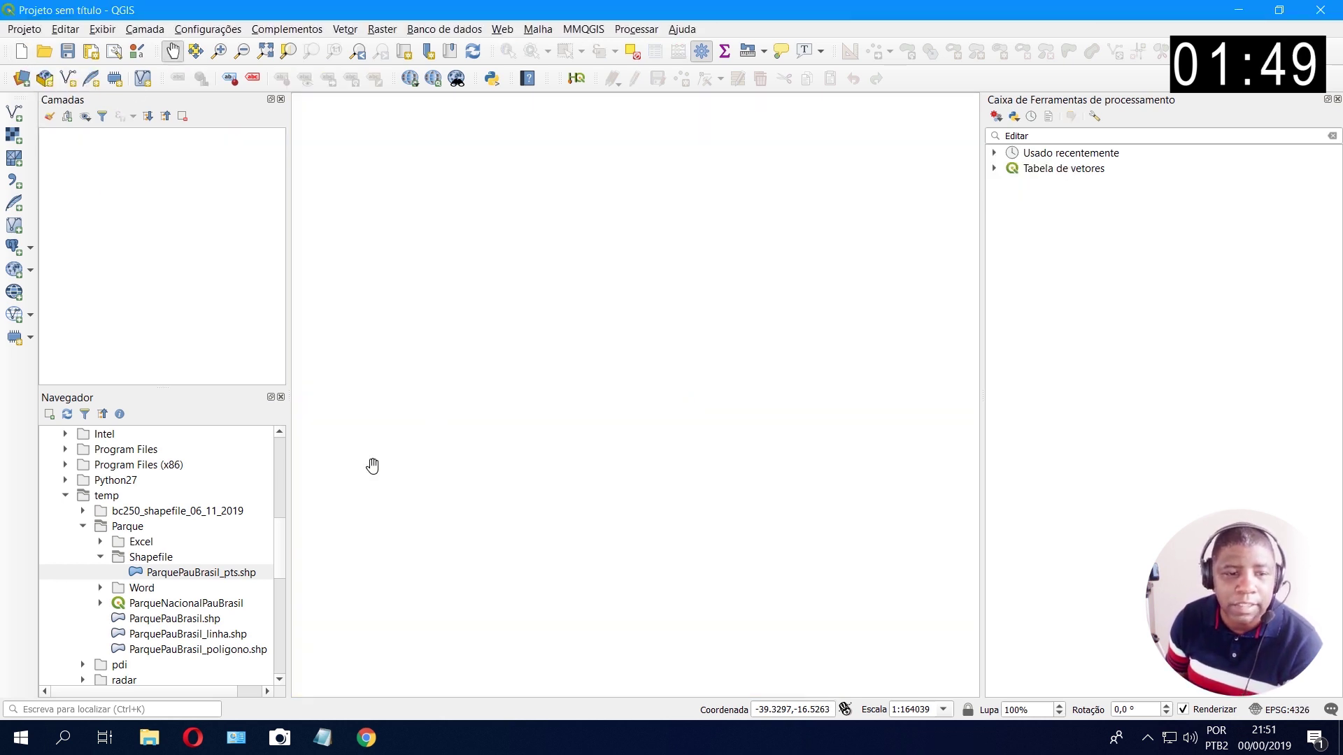
left_click(191, 570)
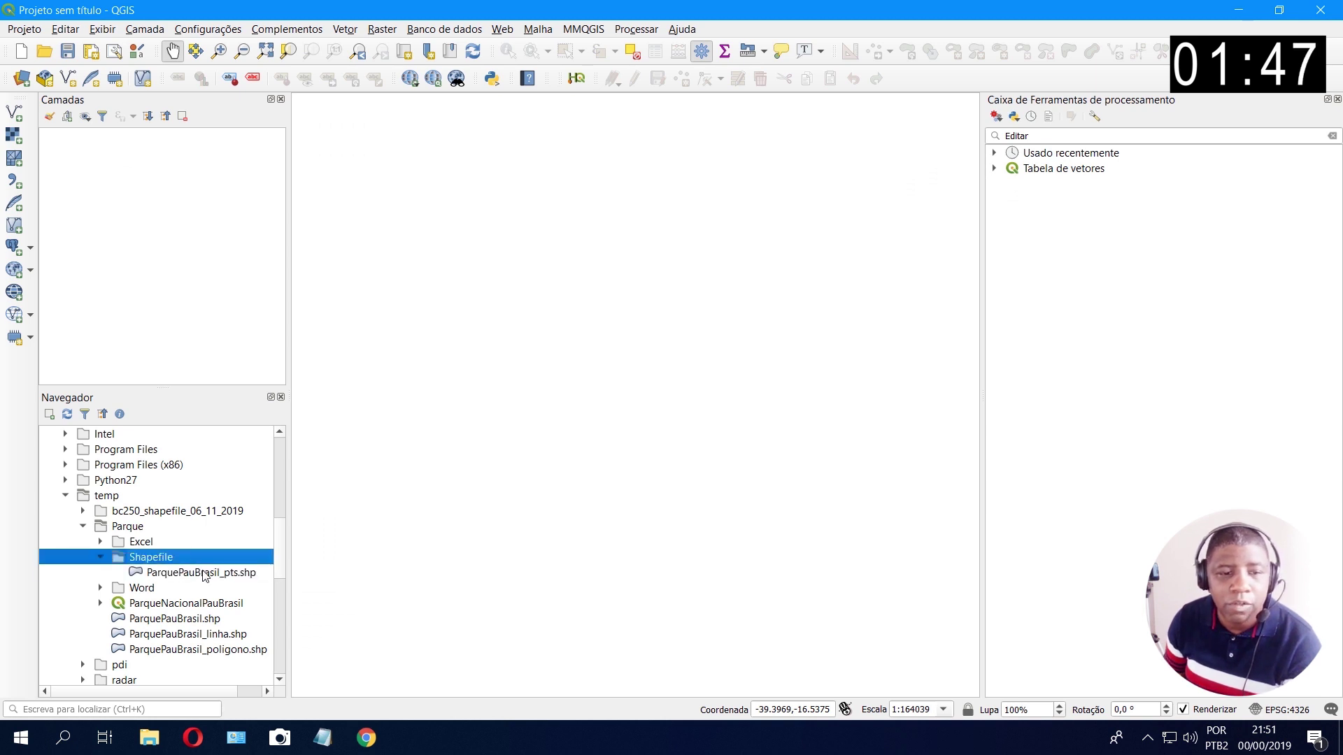
double_click(202, 573)
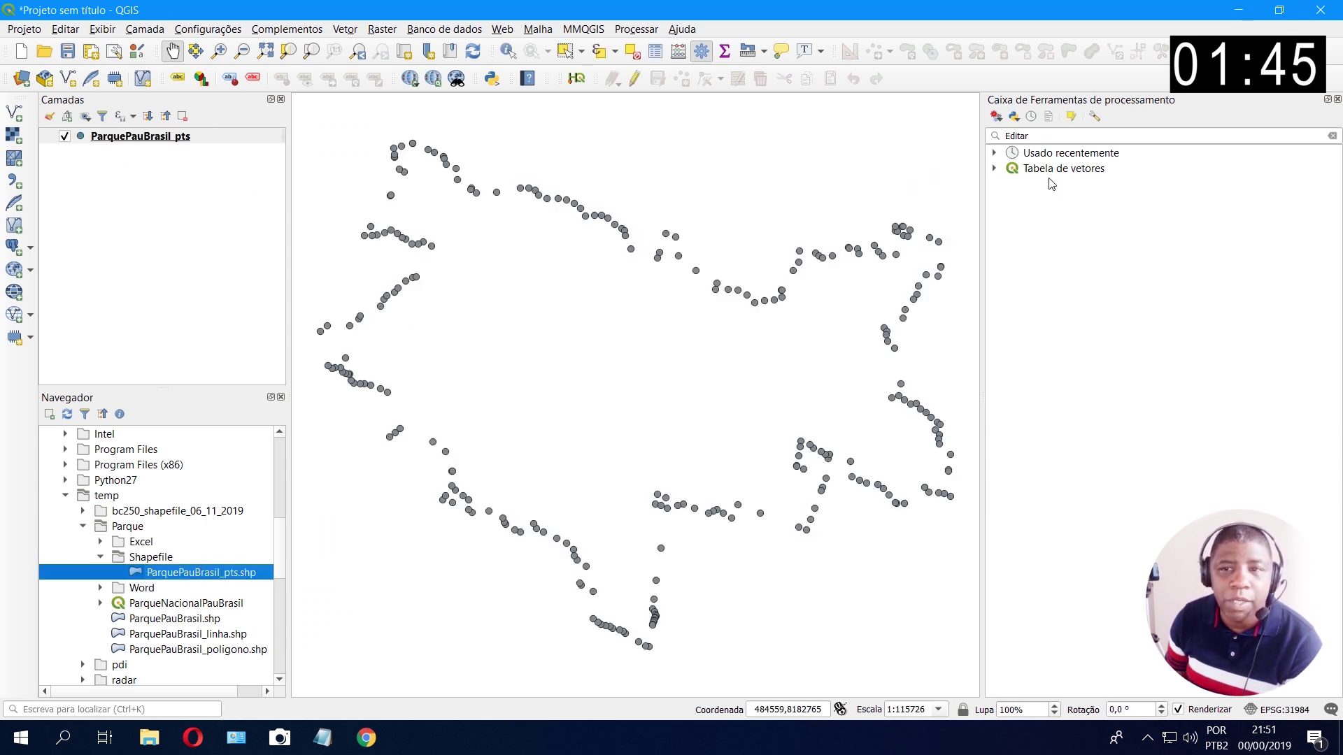
Step: Hide the processing toolbox and check the attribute table of the newly loaded ParquePauBrasil_pts layer
left_click(699, 54)
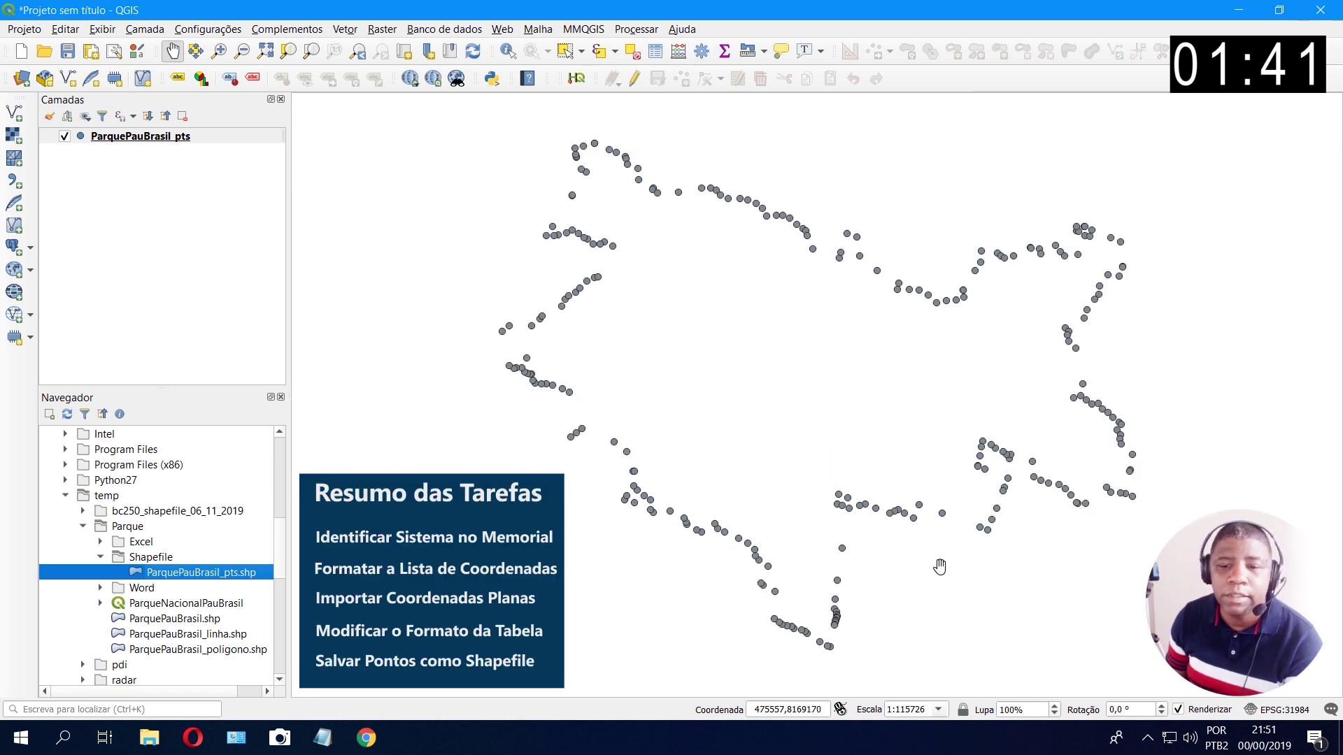
left_click_drag(756, 710, 843, 710)
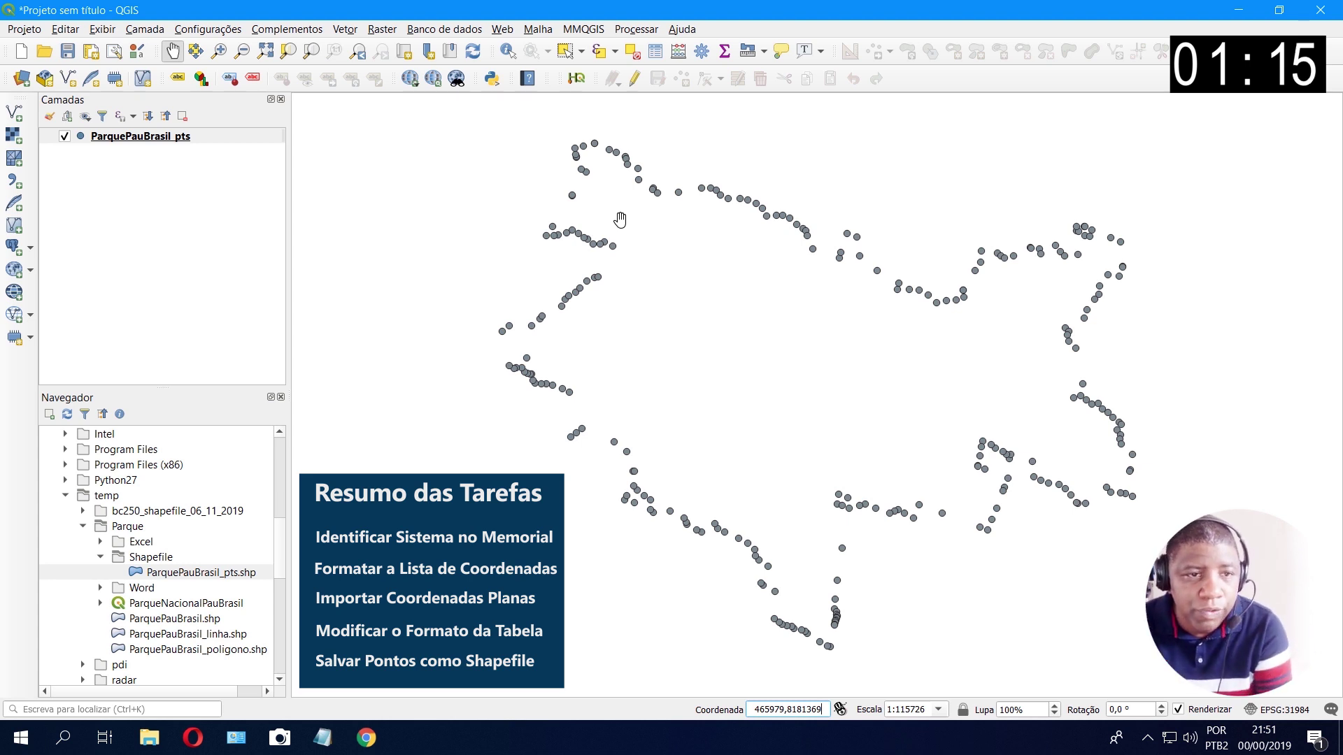
right_click(172, 136)
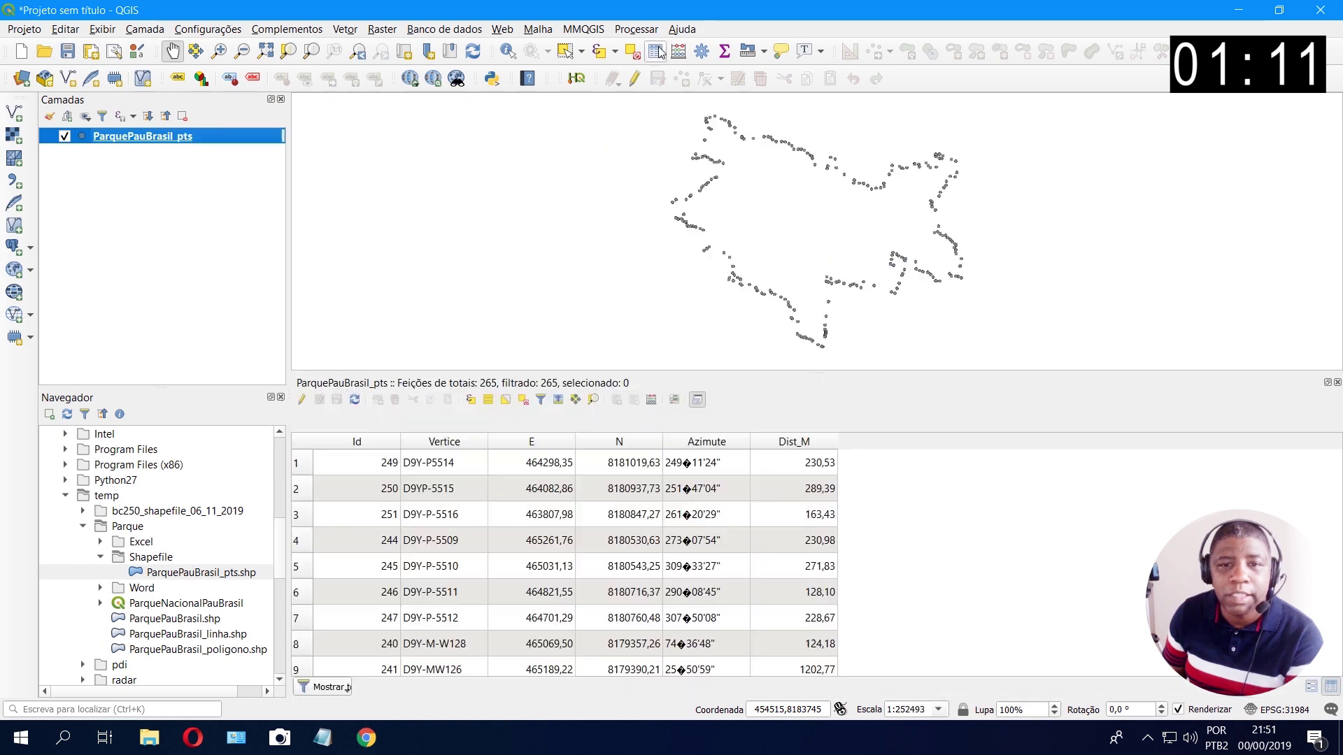
left_click(248, 300)
left_click_drag(504, 382, 477, 283)
left_click(1164, 289)
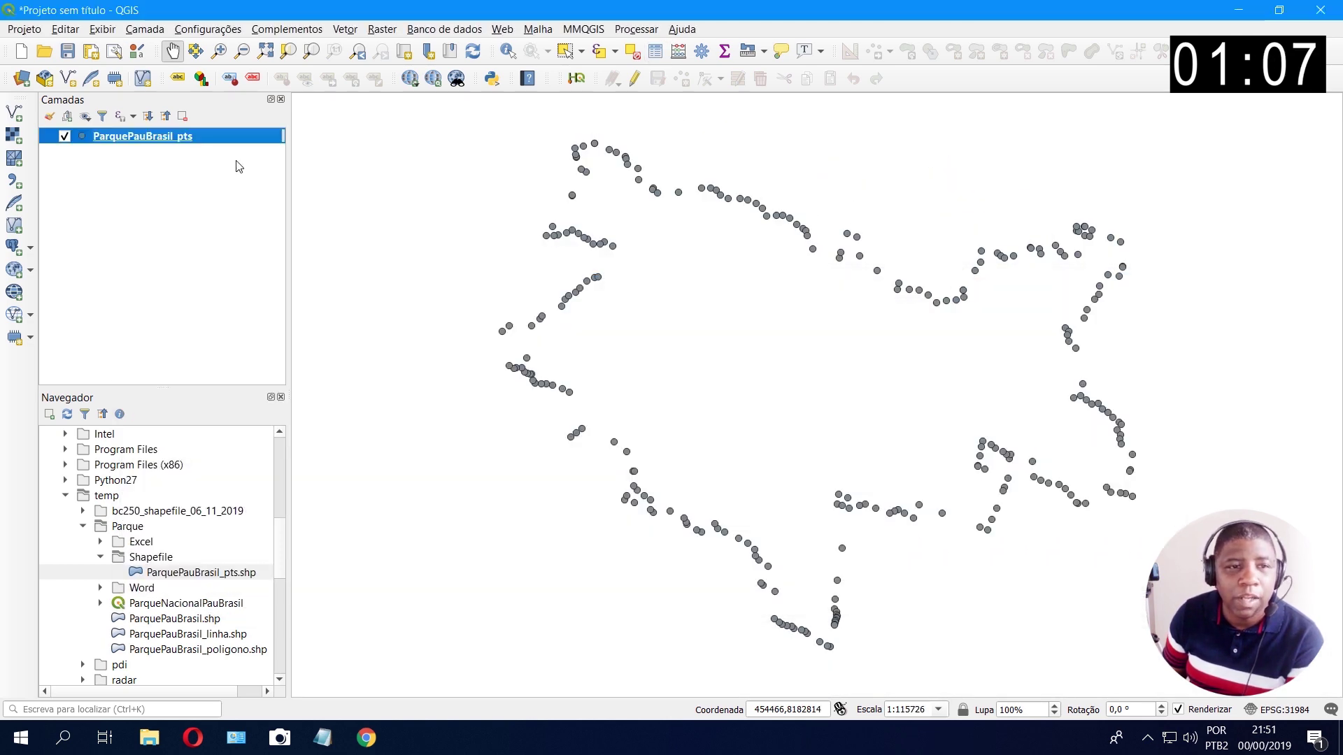
Step: Change the source encoding of the ParquePauBrasil_pts layer to System and apply it
double_click(182, 137)
left_click(770, 224)
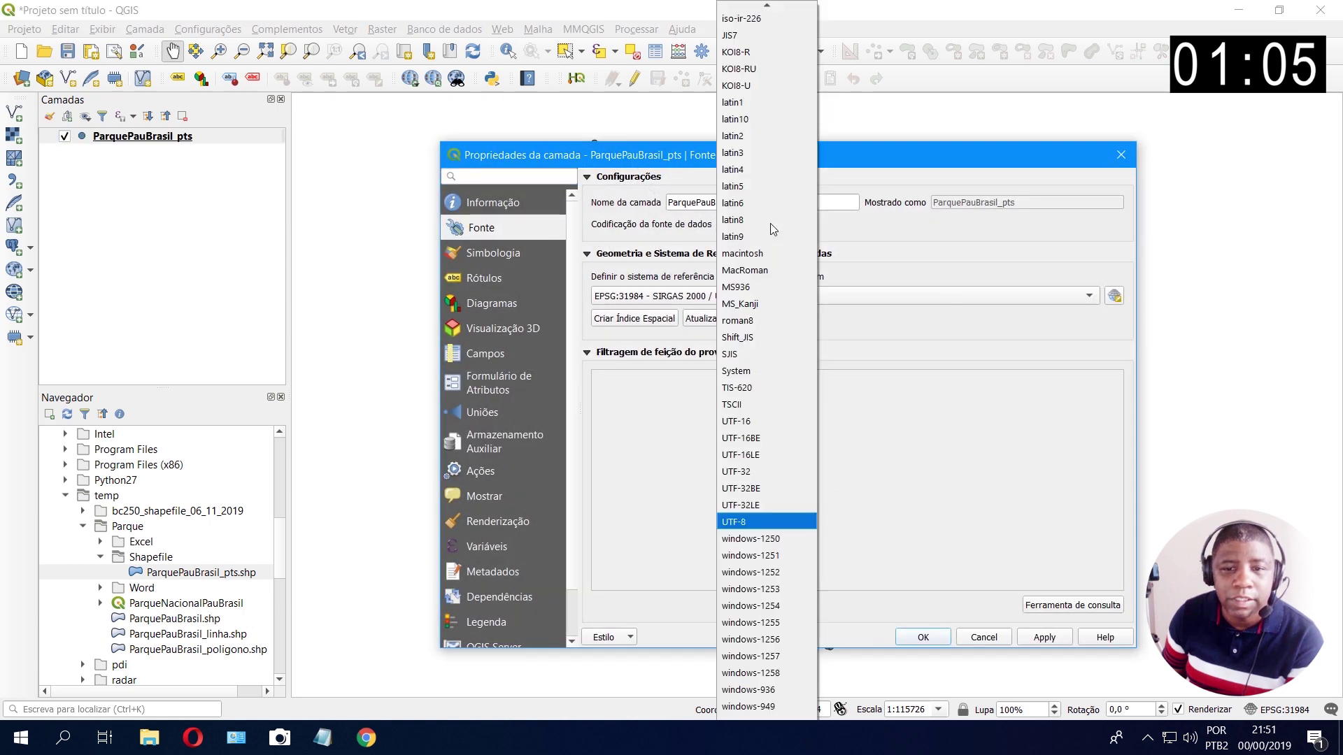
left_click(738, 371)
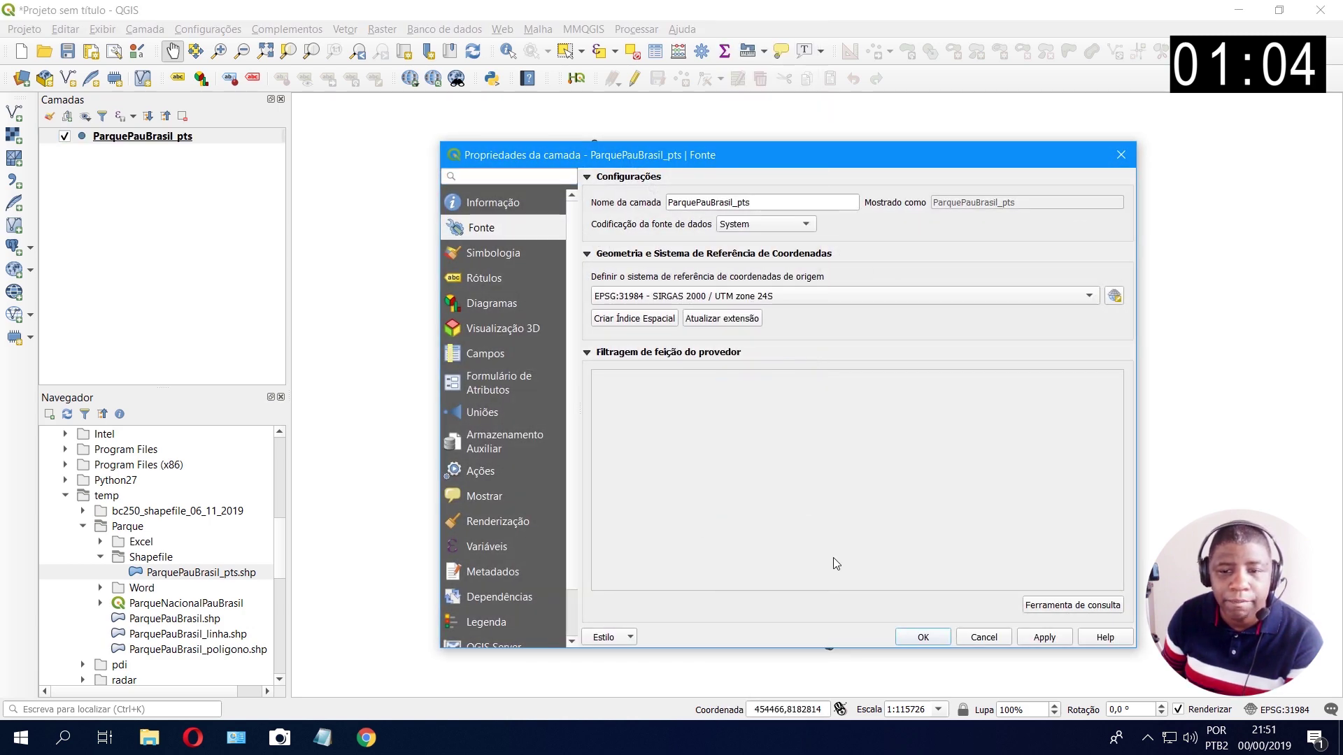
left_click(938, 639)
Step: Examine the ParquePauBrasil_pts attribute table in a floating, narrowed window alongside the points on the map
left_click(655, 51)
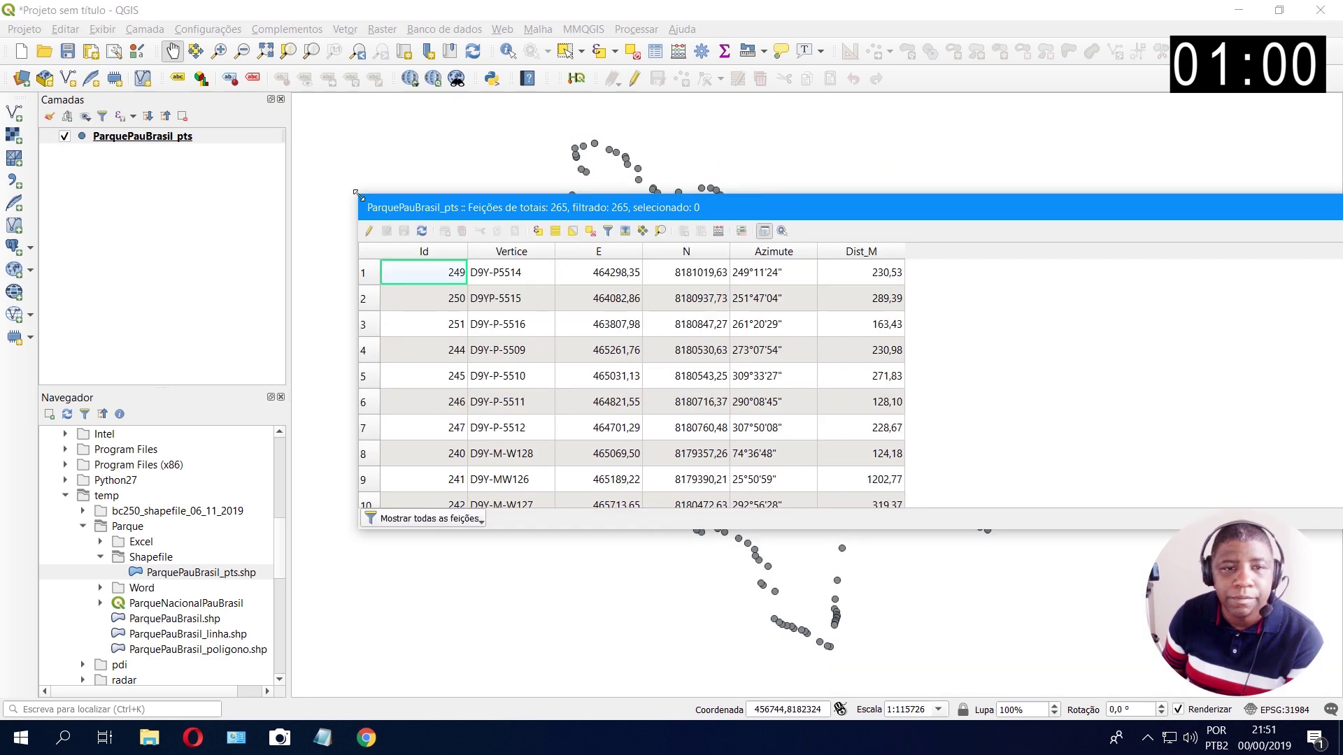
left_click_drag(353, 203, 781, 213)
left_click_drag(958, 227, 530, 228)
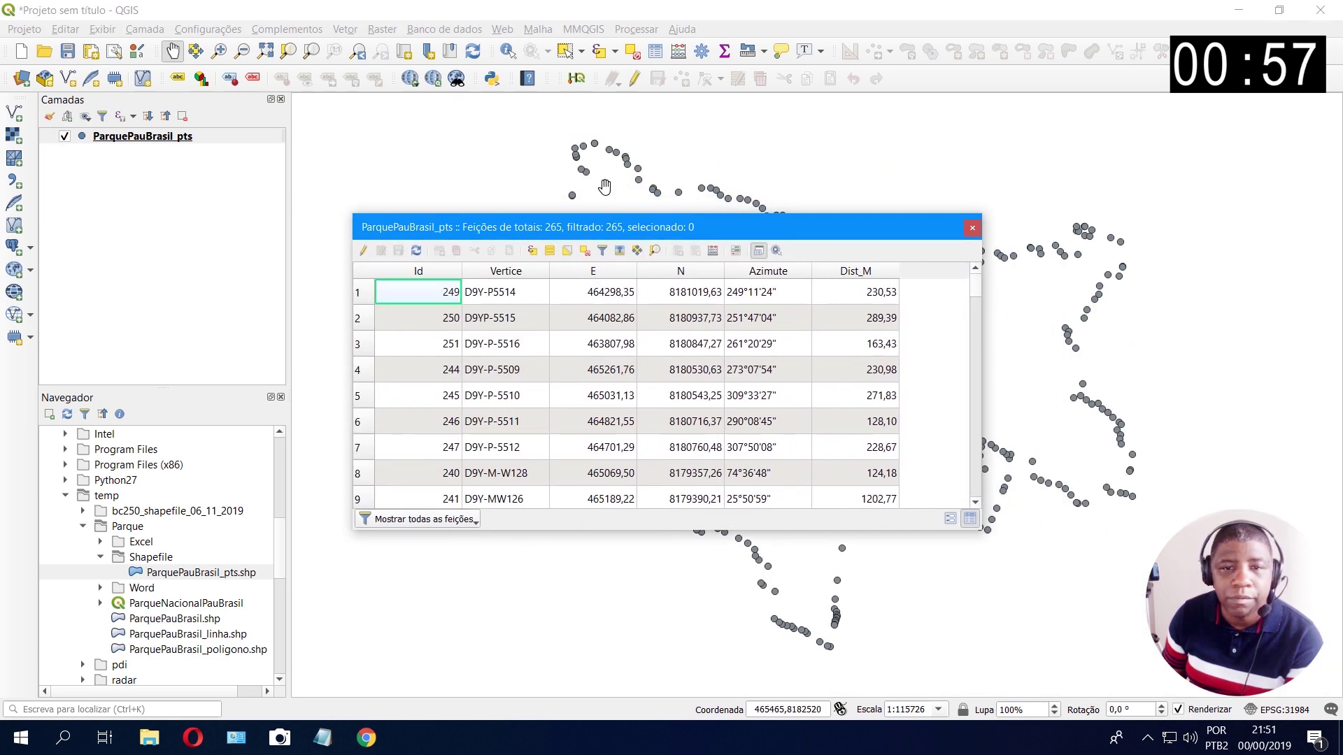
left_click_drag(626, 186, 670, 184)
left_click_drag(556, 235, 530, 274)
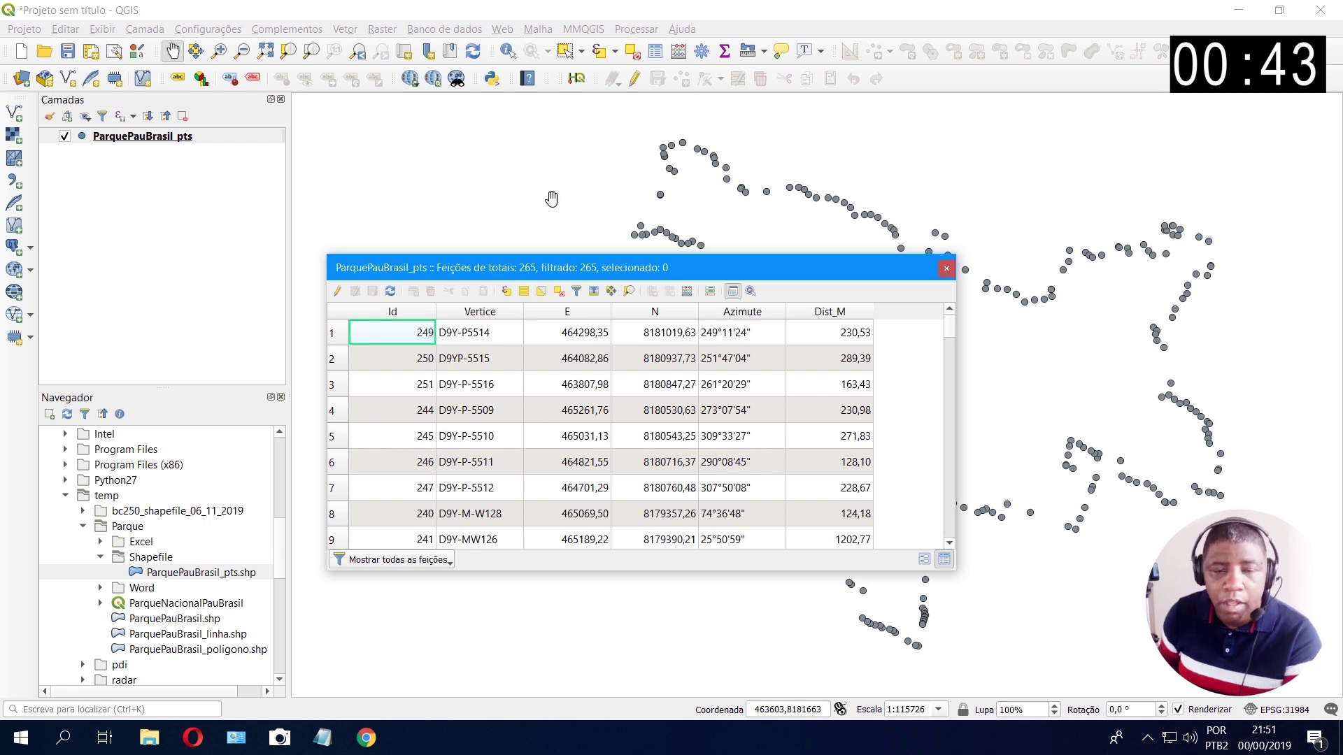
left_click(611, 7)
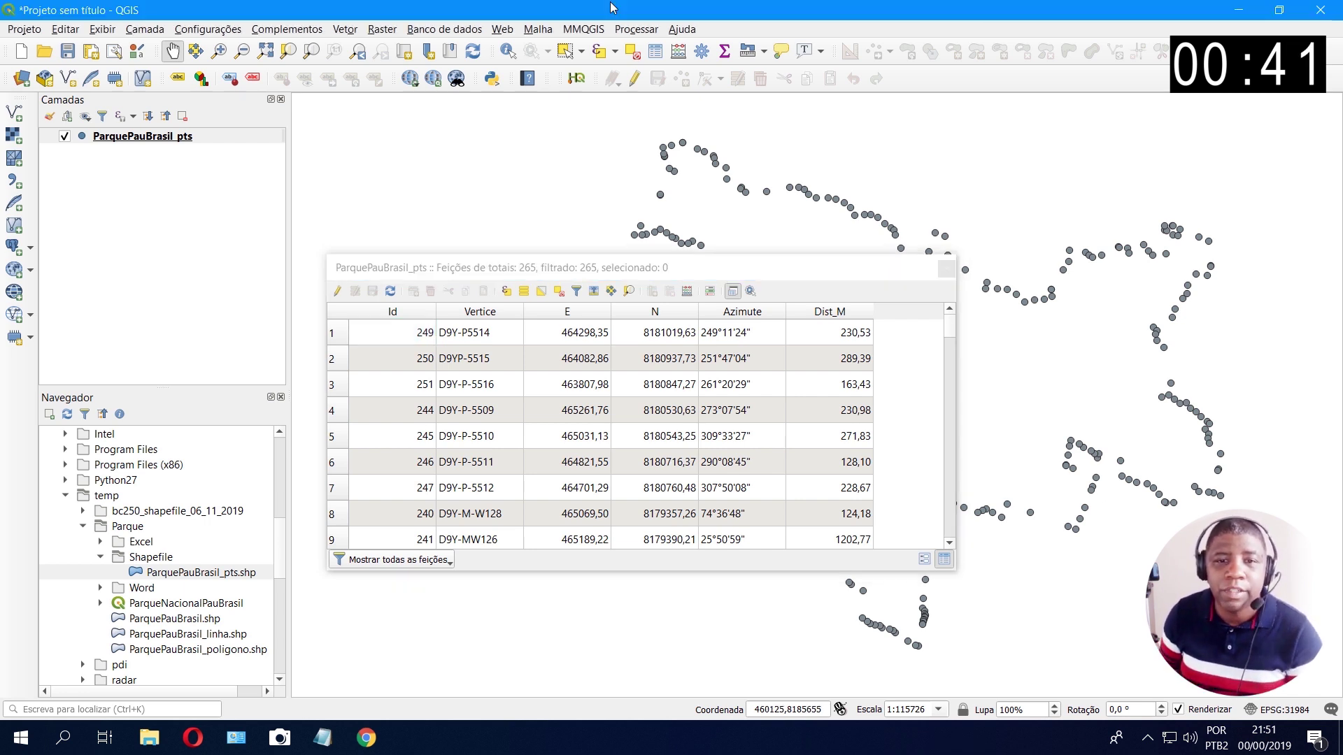